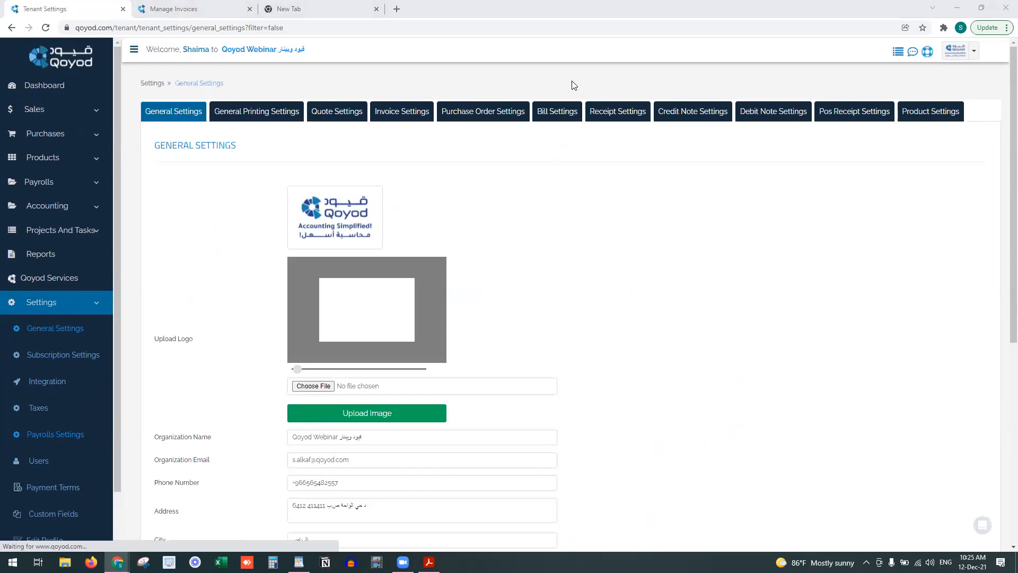
Scroll the settings page and bring up the Bill Settings section
scroll(520, 249, down, 3)
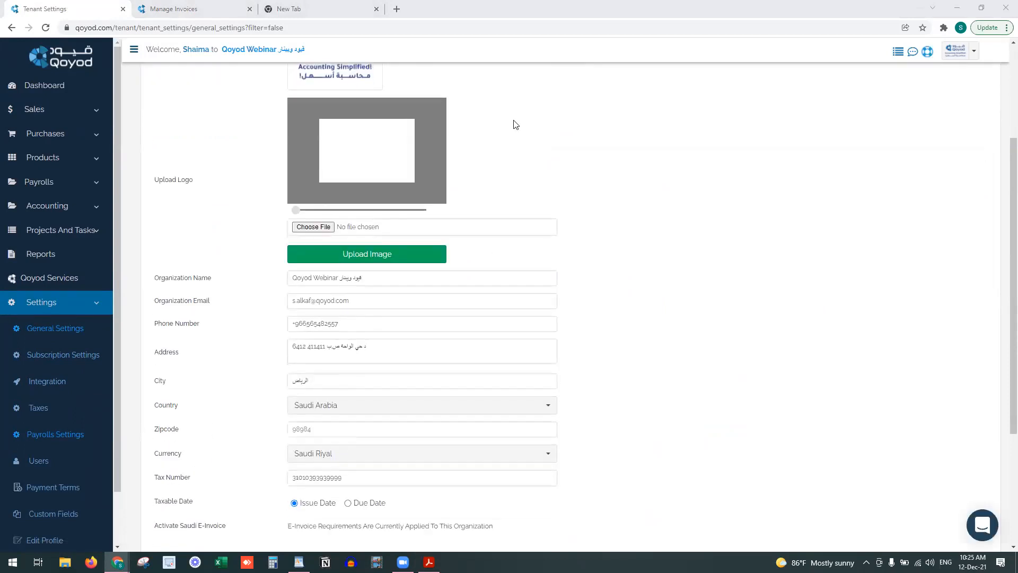
scroll(275, 276, down, 3)
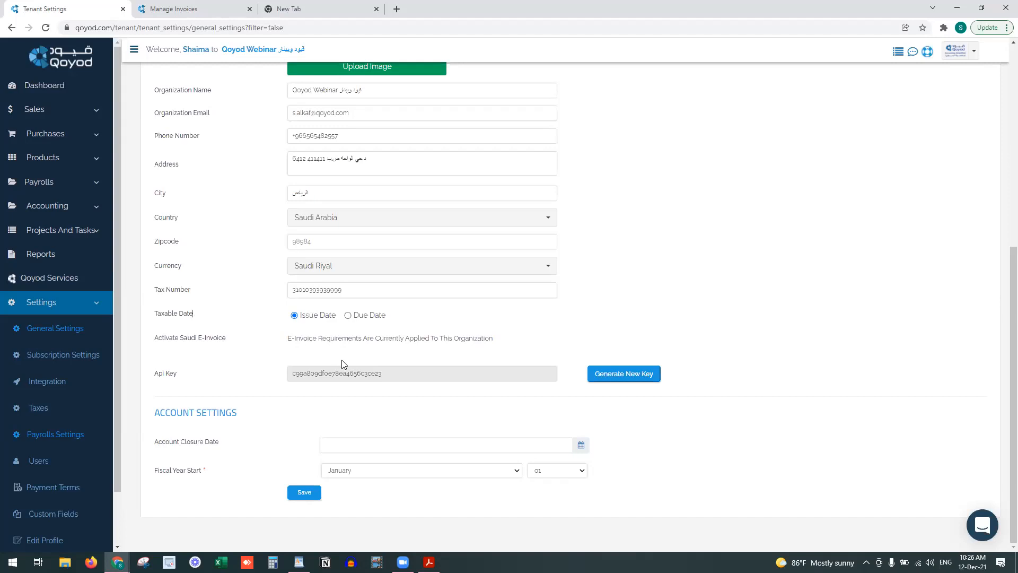
scroll(359, 354, up, 7)
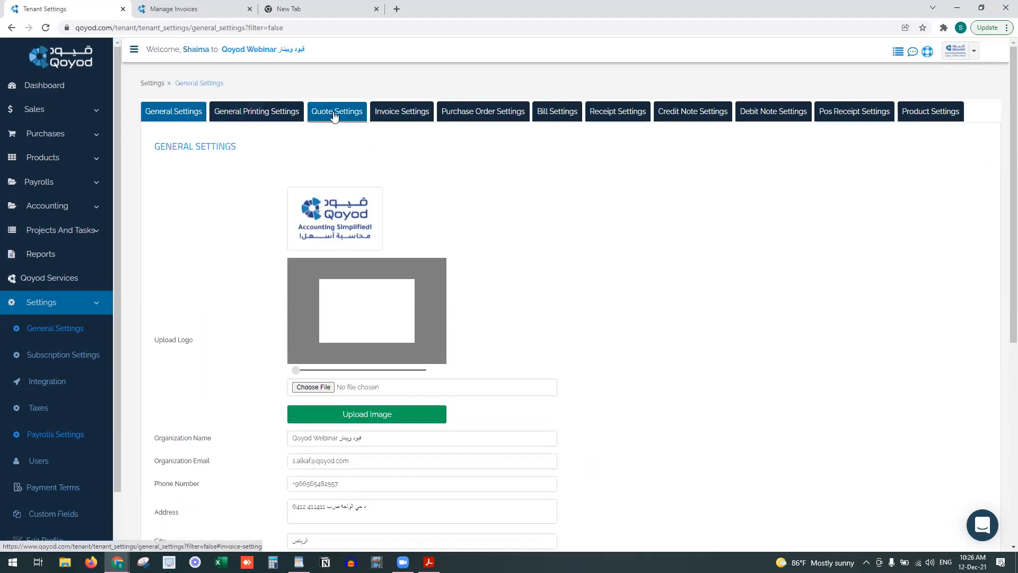
scroll(399, 391, down, 7)
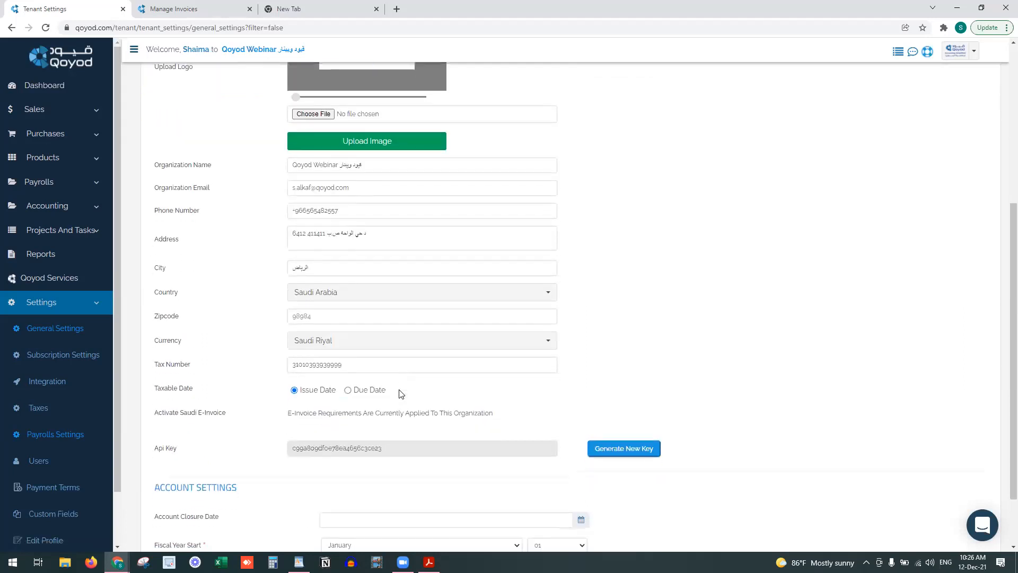
scroll(398, 316, up, 3)
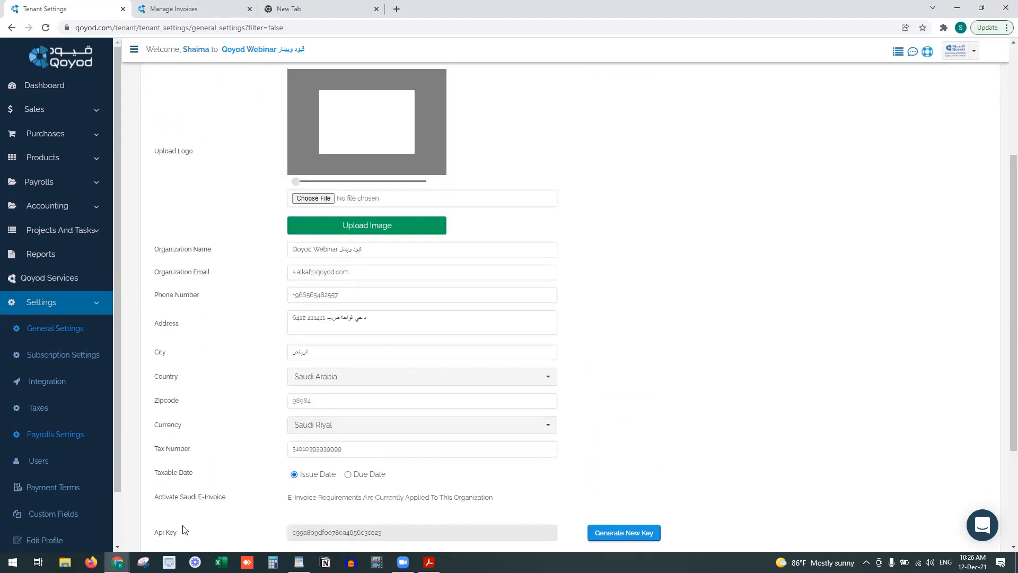
scroll(337, 302, up, 4)
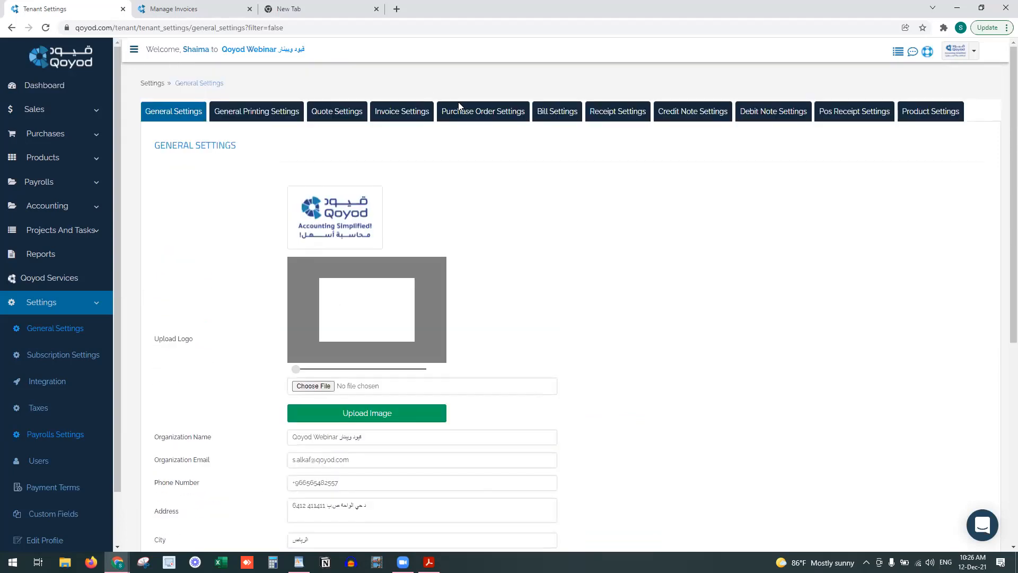
click(550, 109)
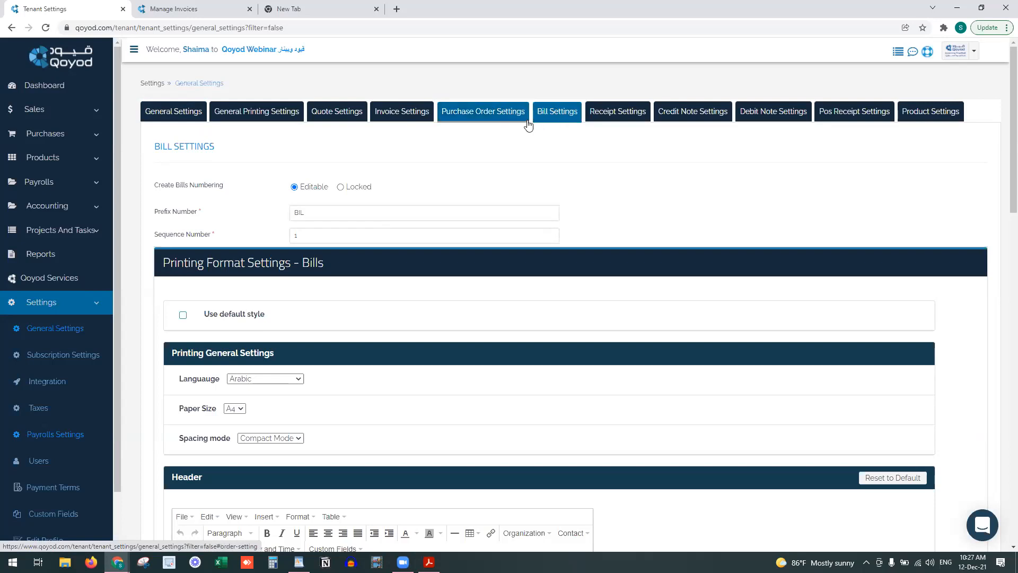
Compare the Bill and Invoice Settings, staying on Invoice Settings, then expand Sales in the sidebar
click(408, 112)
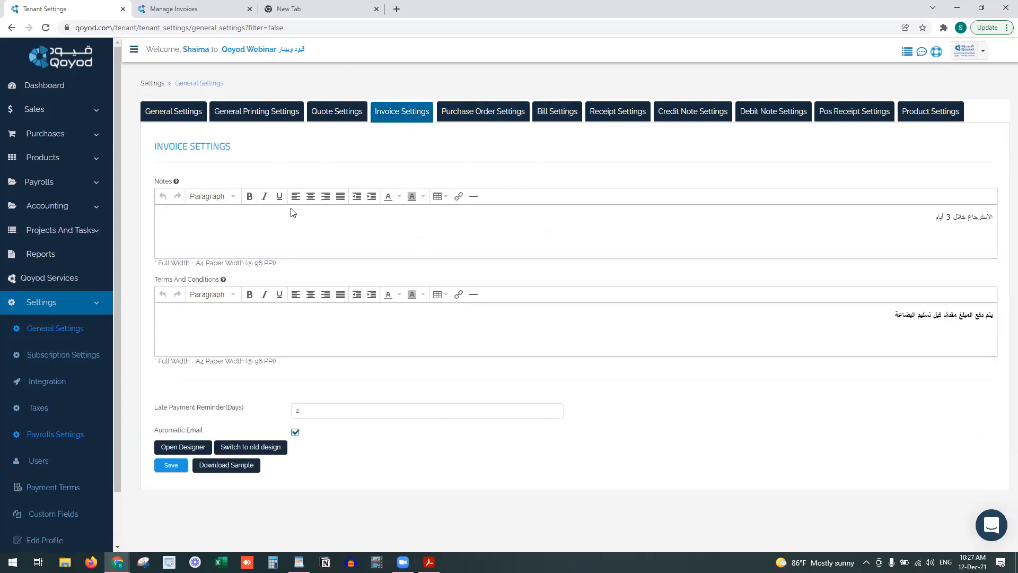
click(548, 112)
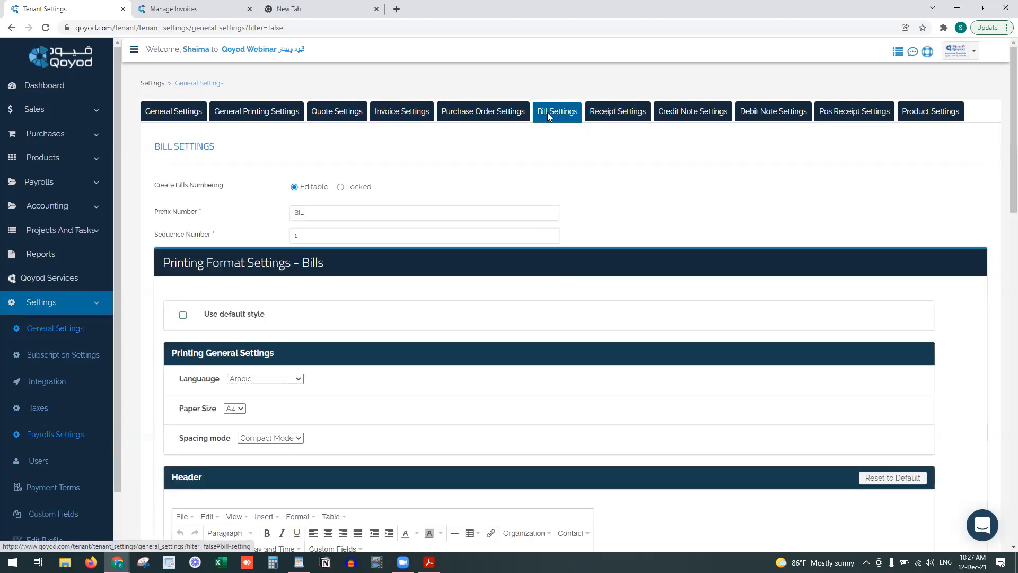
click(403, 112)
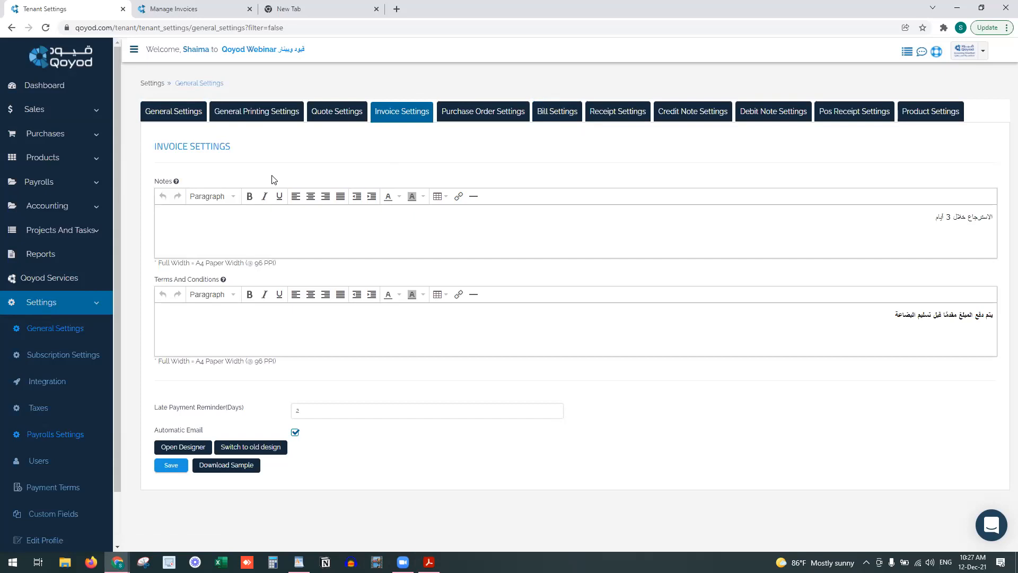
click(549, 109)
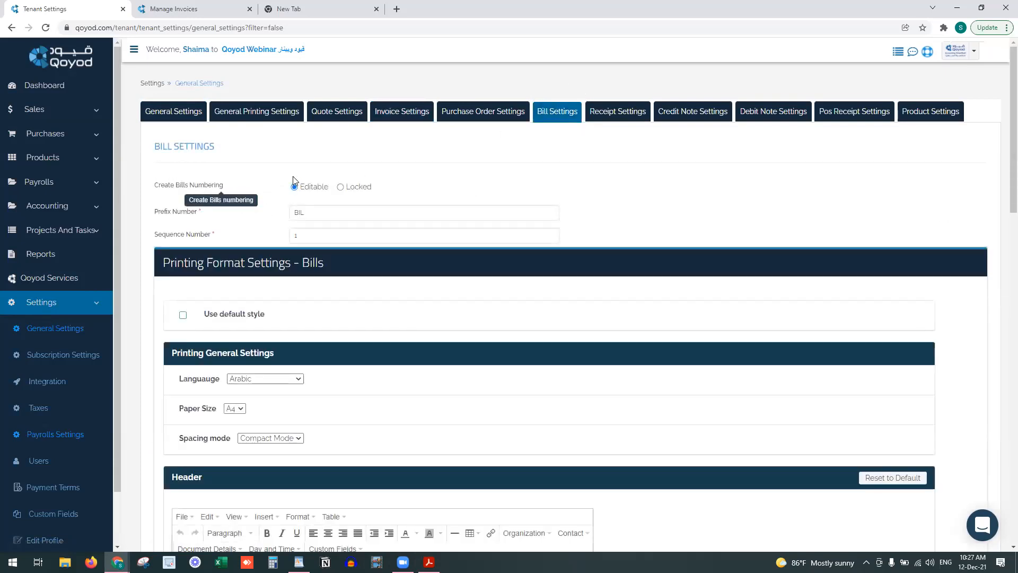
click(416, 116)
click(68, 111)
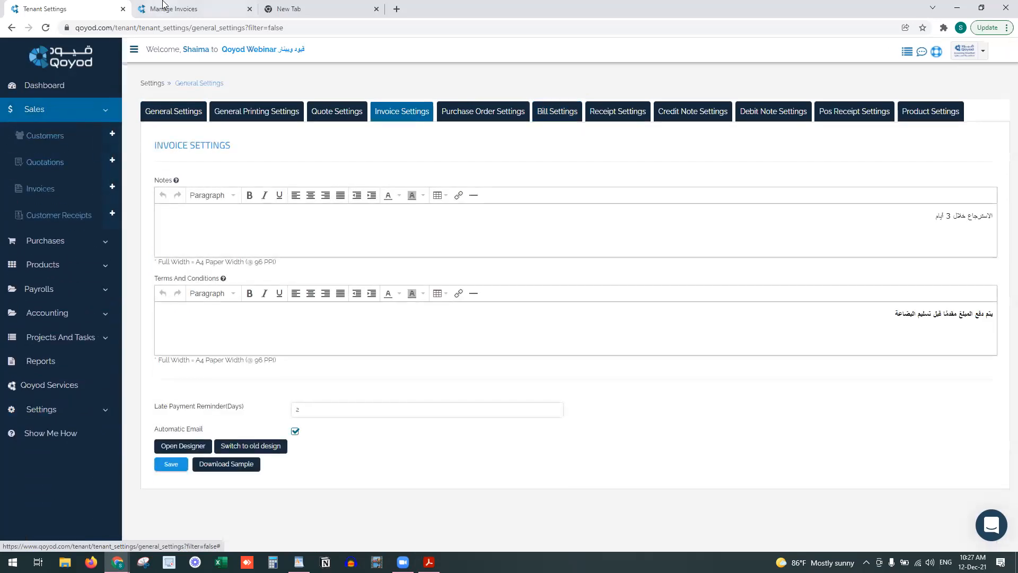
Open a blank New Invoice from the Manage Invoices tab, then go to Settings > Manage Users
click(164, 5)
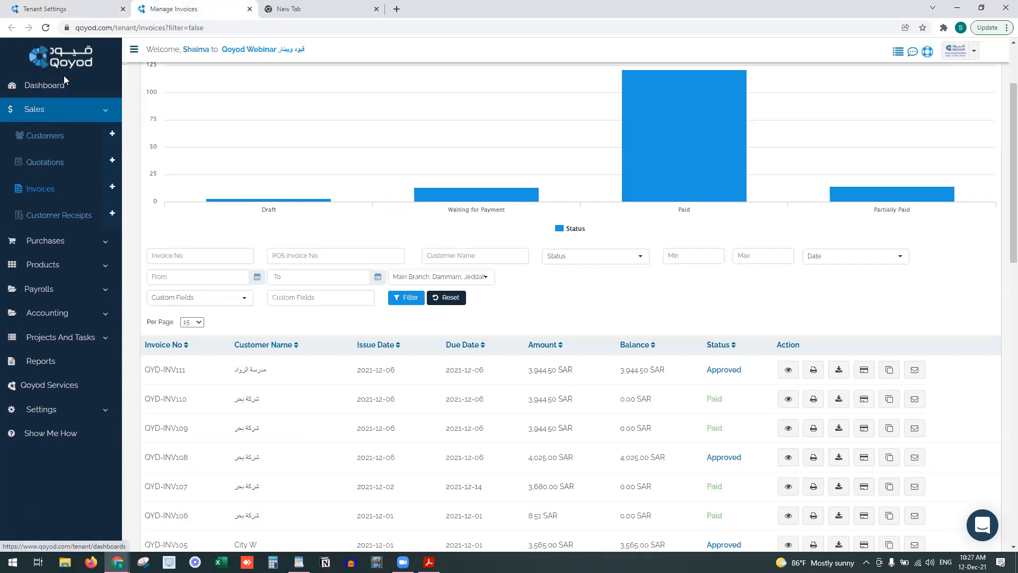
click(52, 186)
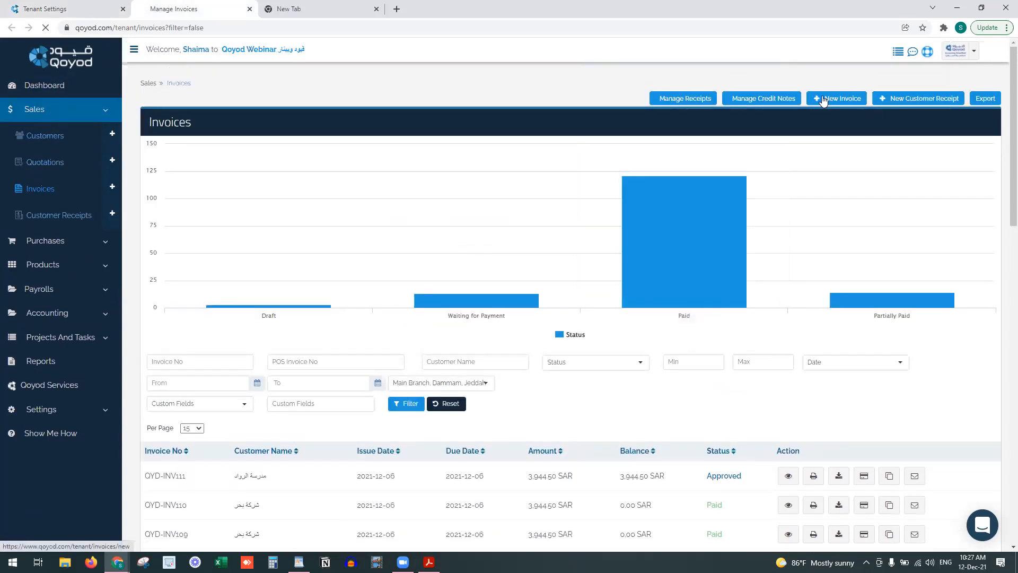
click(823, 101)
drag(405, 174, 271, 174)
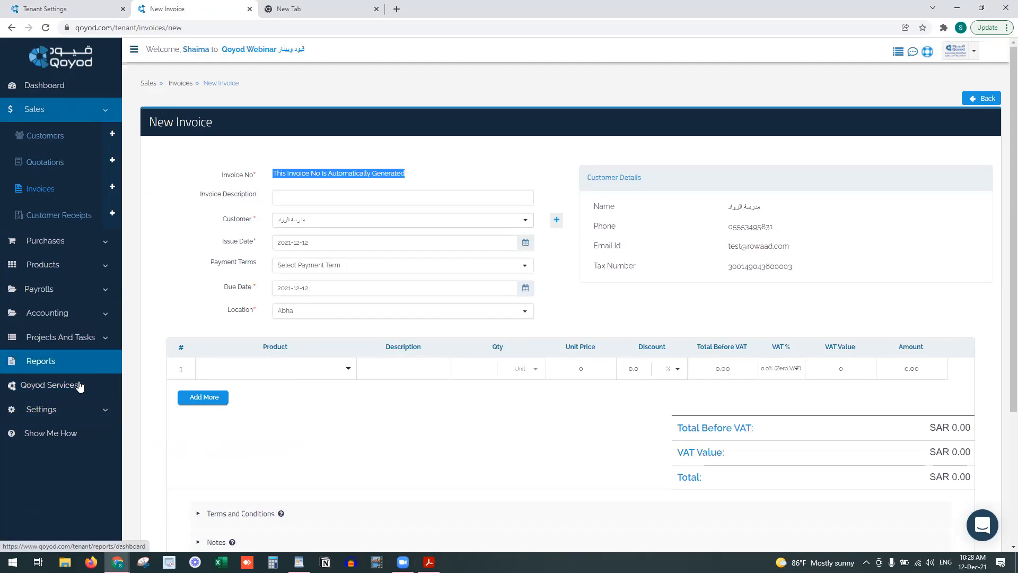
click(82, 408)
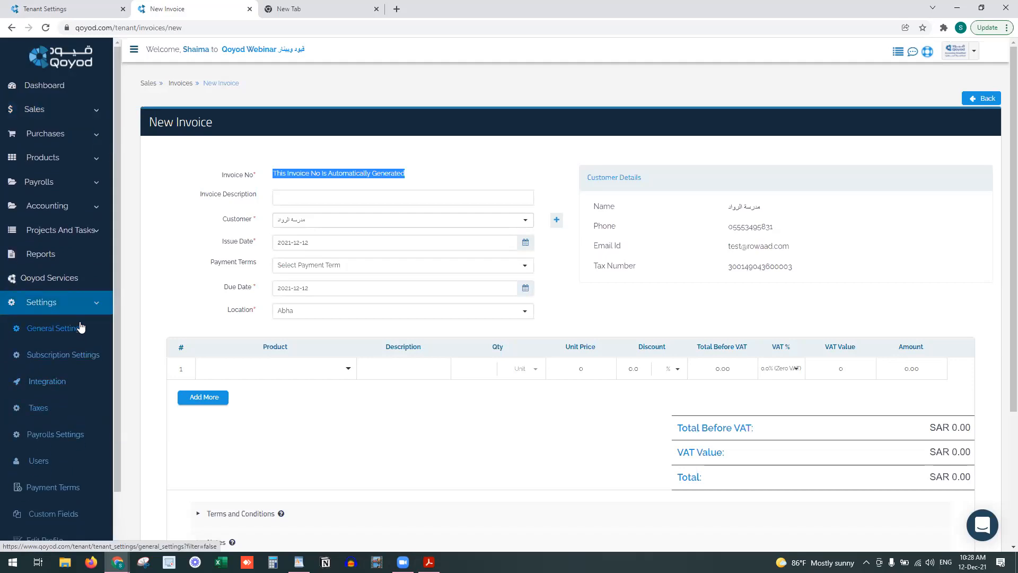
click(46, 462)
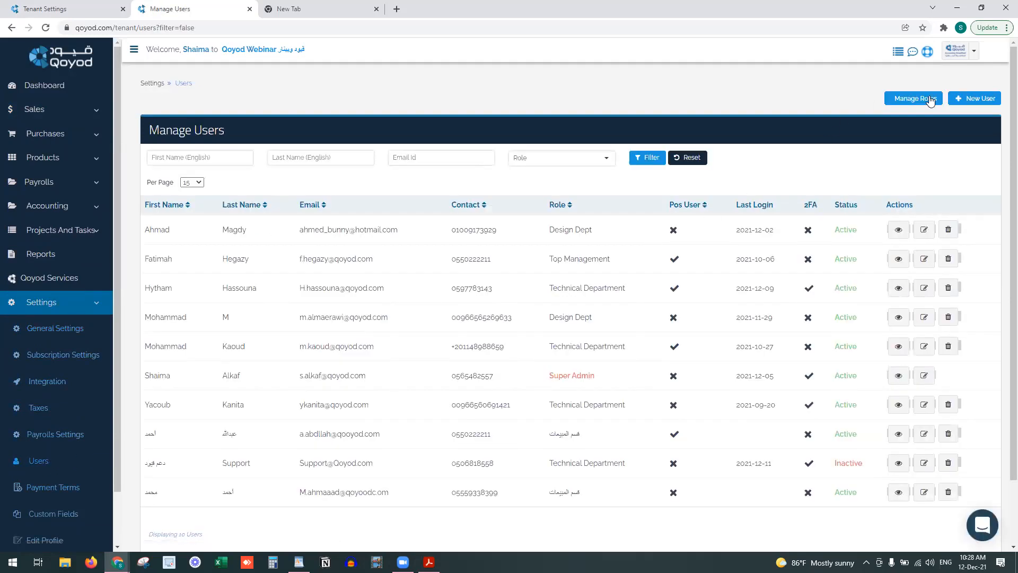
Open Manage Roles in a new tab and edit the fifth role's permissions
right_click(930, 100)
click(949, 106)
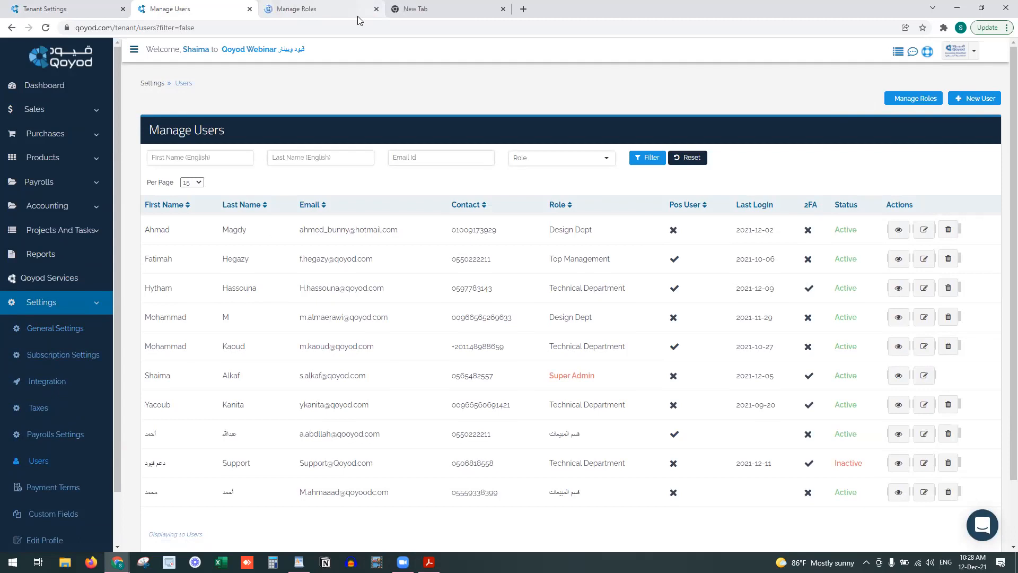
click(332, 11)
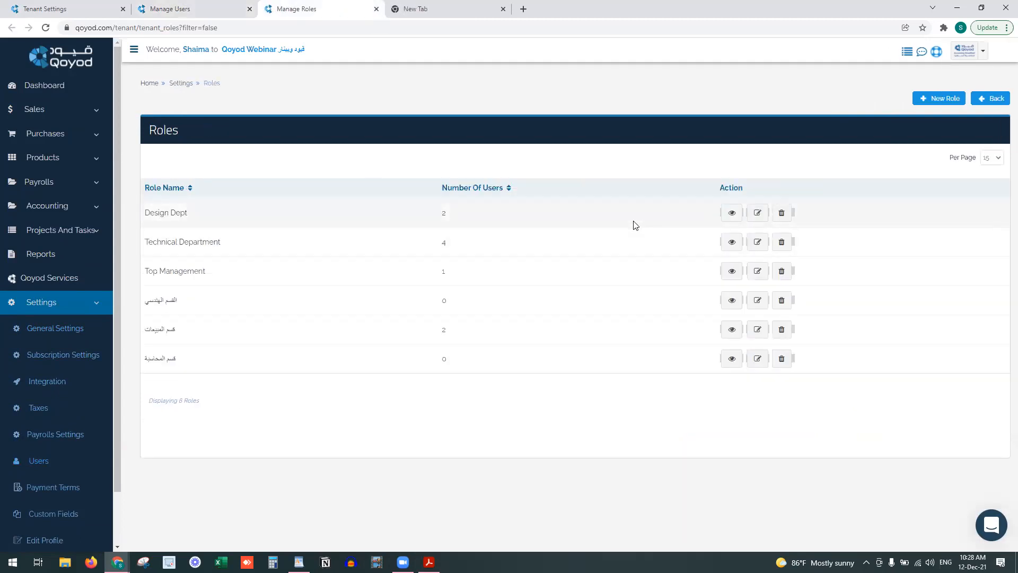
click(759, 329)
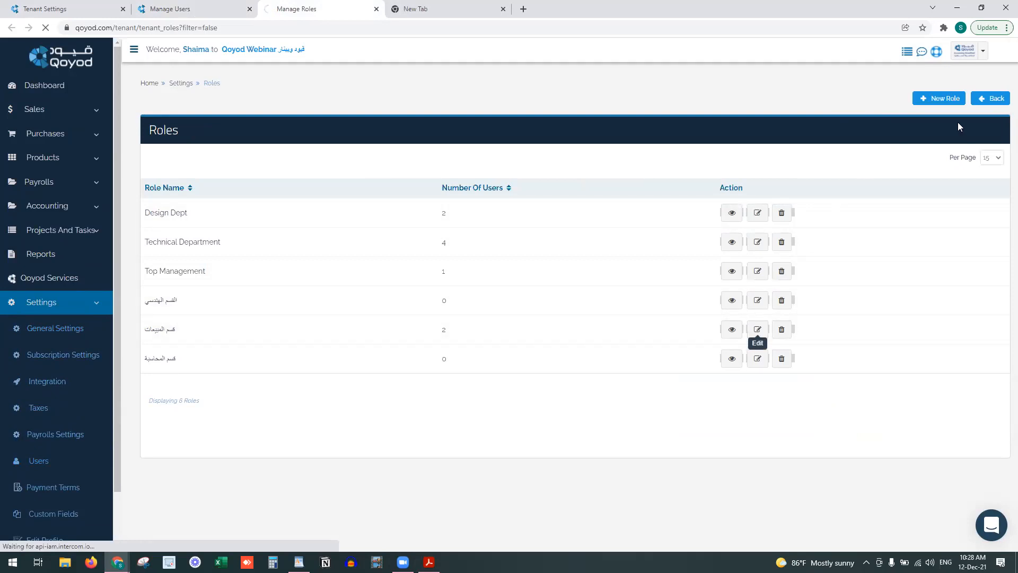
Rename the role to Sales Dept, review its permissions, and return to the Manage Users tab
triple_click(223, 186)
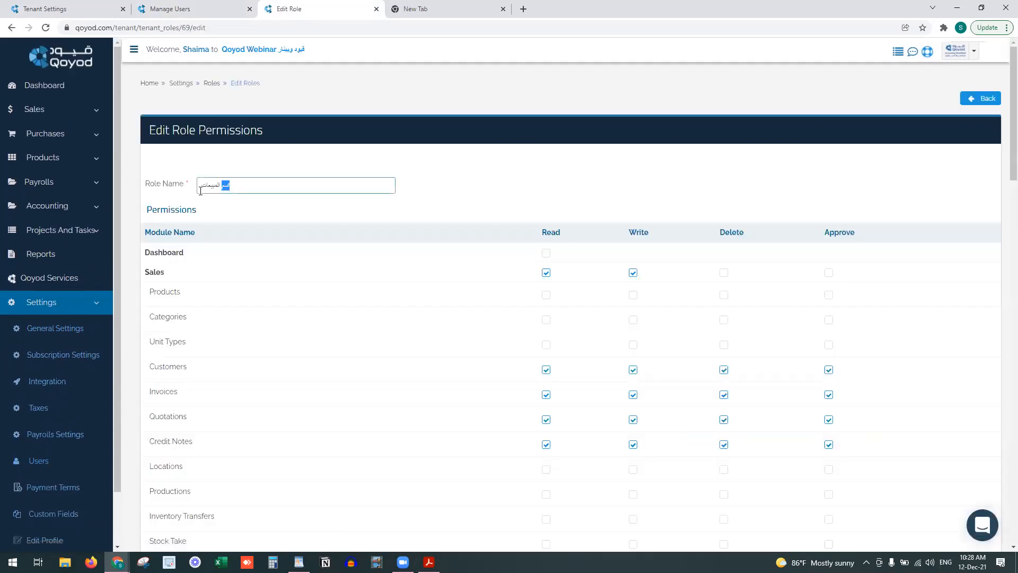
text(Sales Dept)
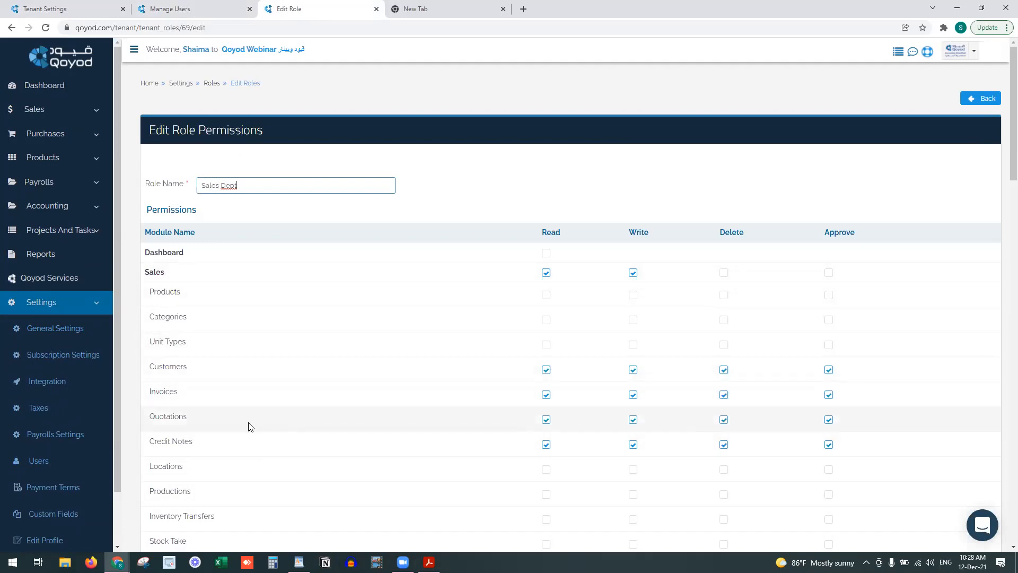
scroll(249, 426, down, 5)
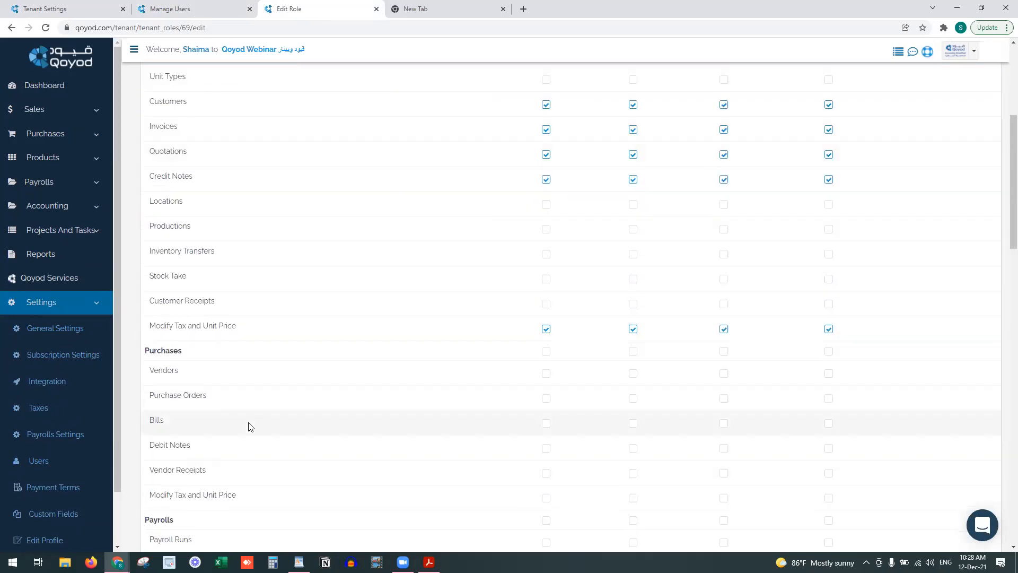
scroll(424, 391, down, 8)
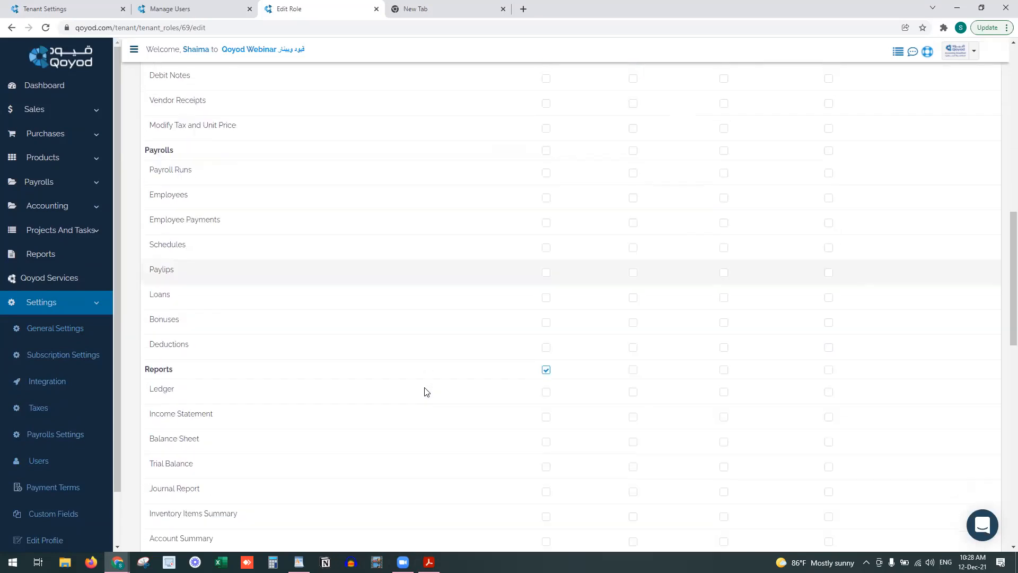
scroll(424, 392, up, 6)
scroll(424, 391, up, 7)
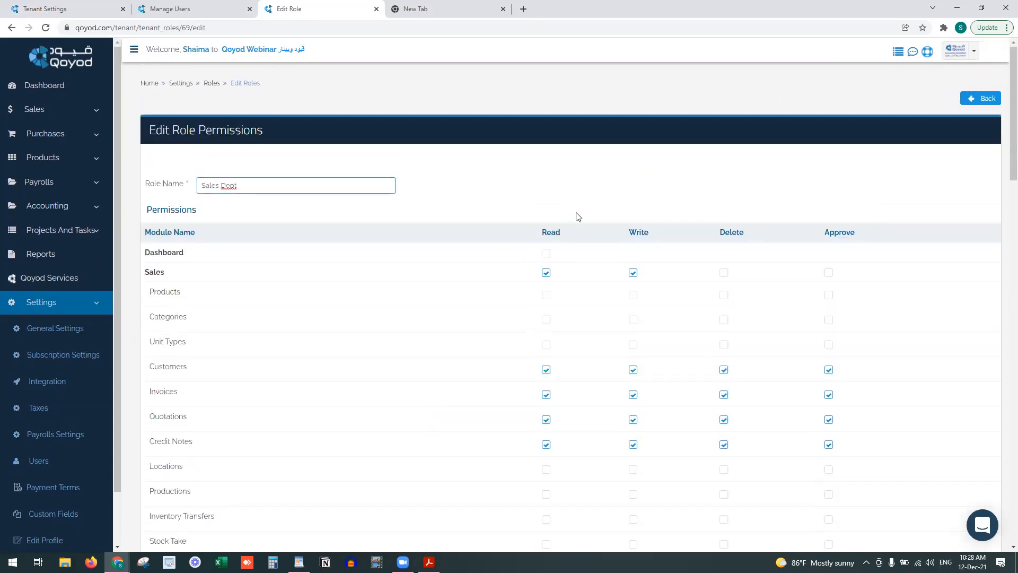
scroll(605, 392, down, 6)
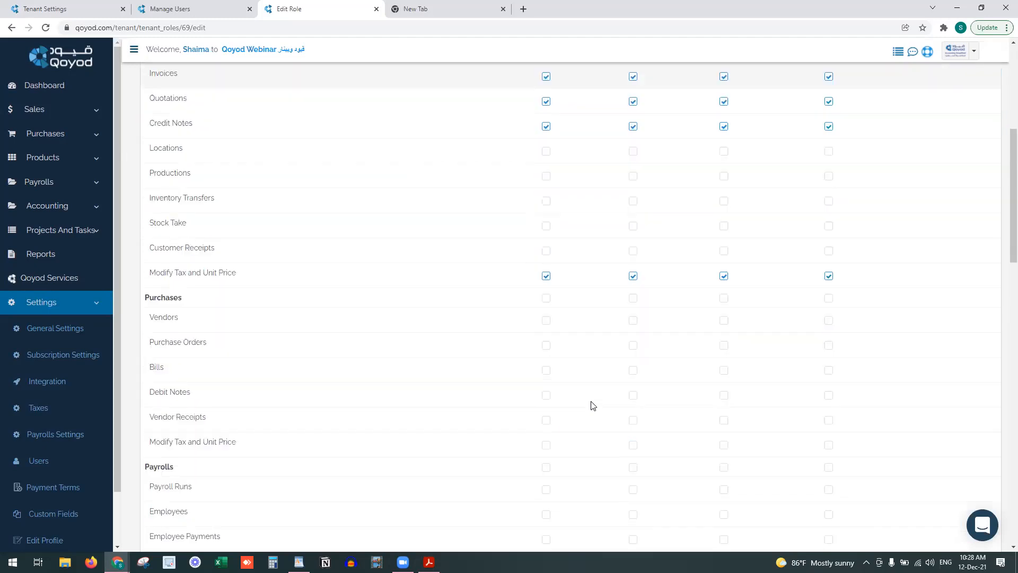
scroll(593, 405, down, 18)
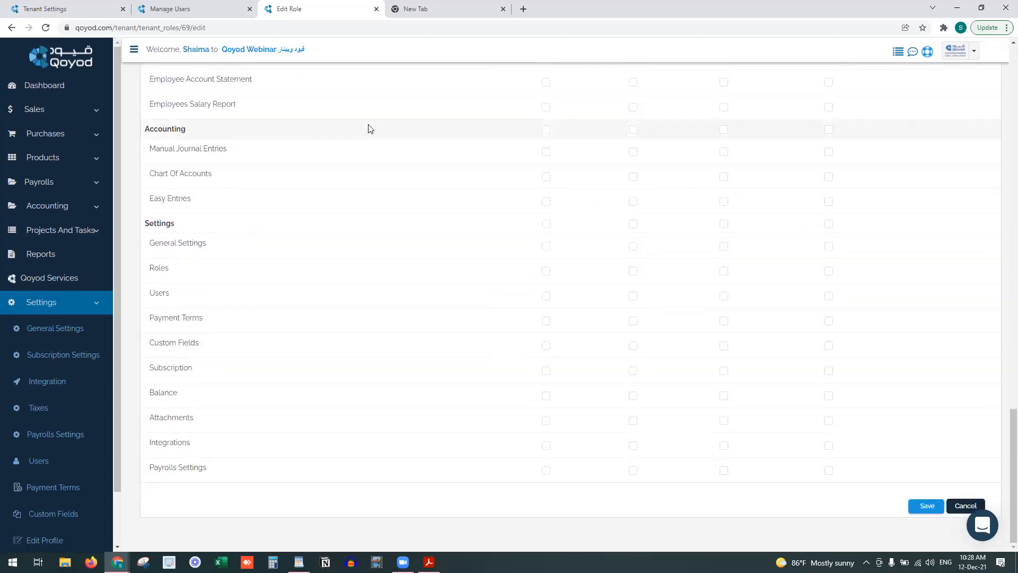
click(169, 8)
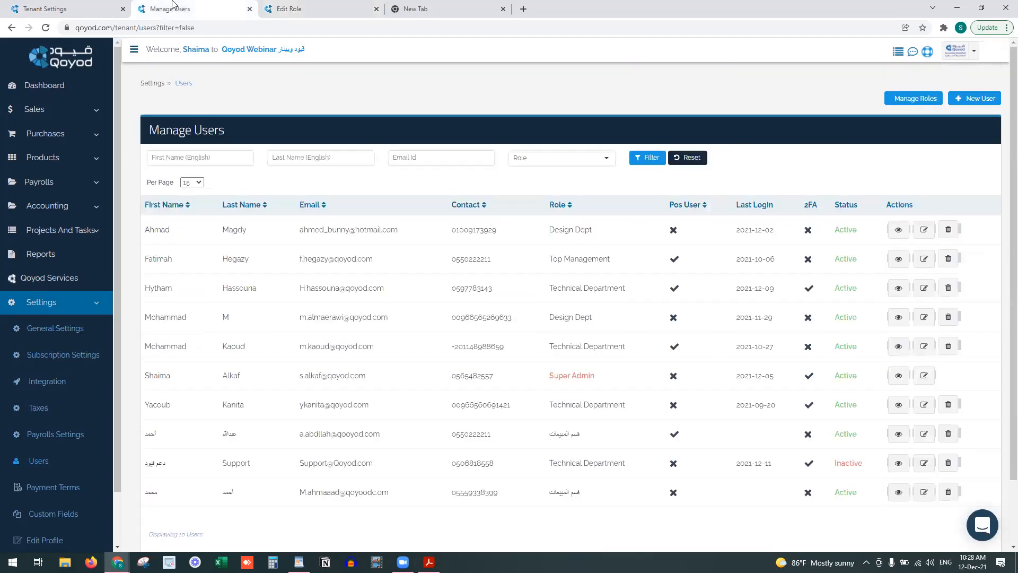
Save the Sales Dept role's permissions and reload the New User form
click(959, 101)
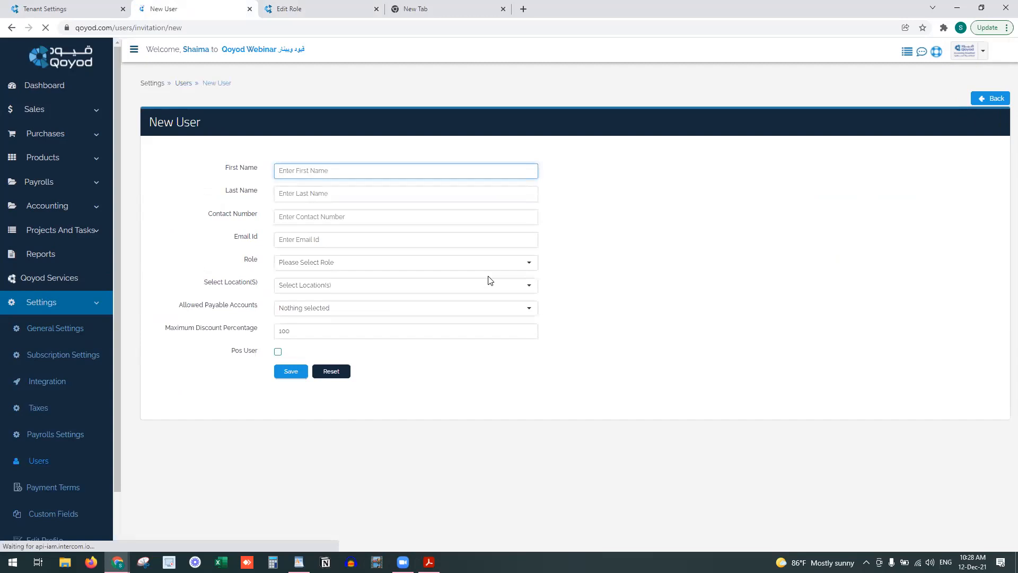
click(356, 264)
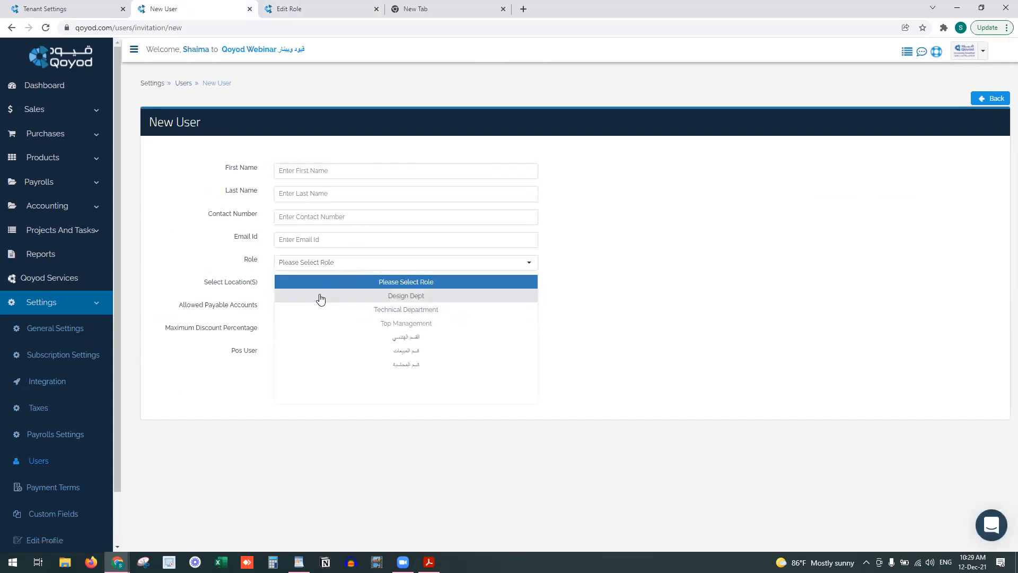
click(332, 8)
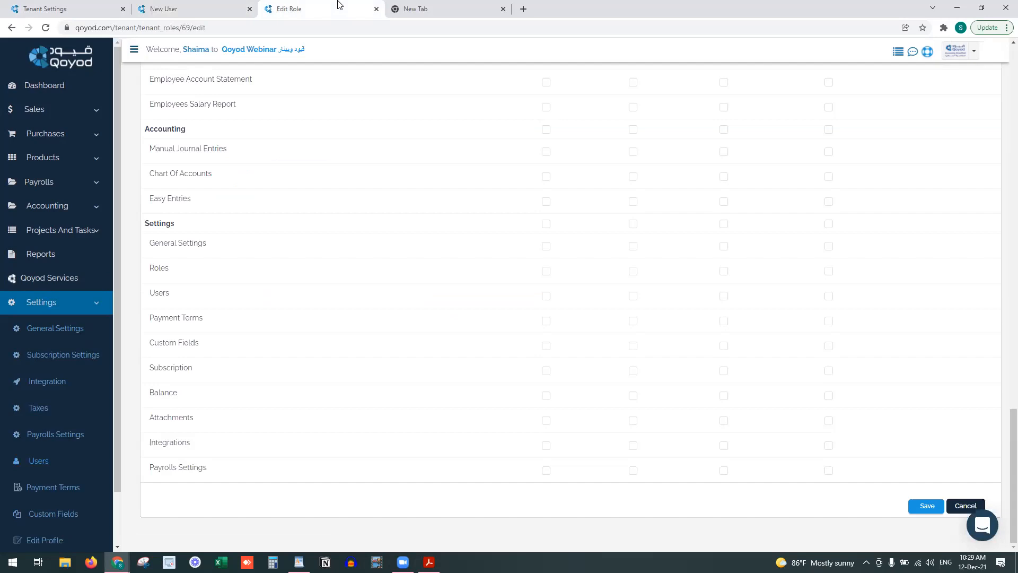
click(926, 506)
click(206, 6)
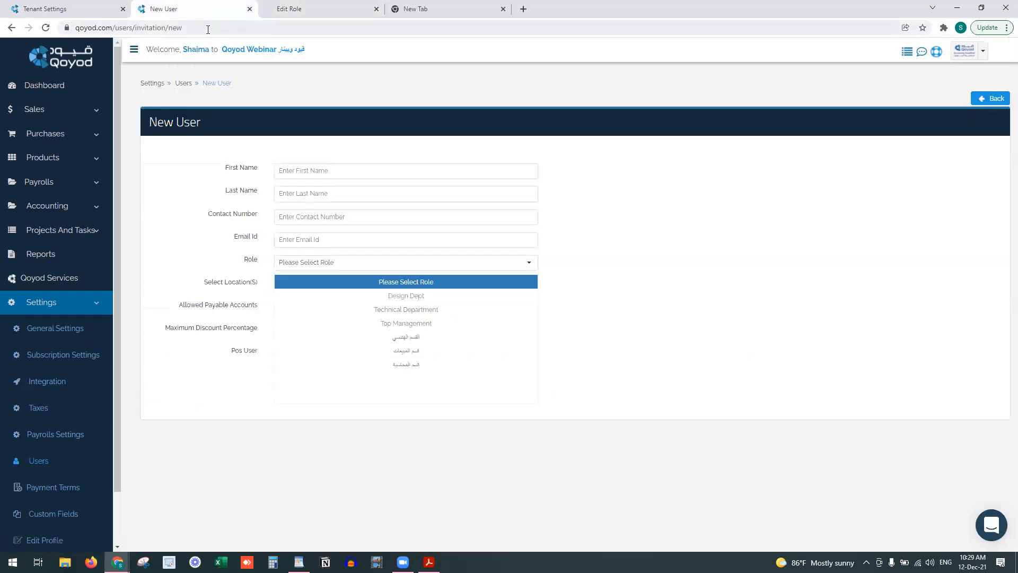
click(208, 28)
key(Return)
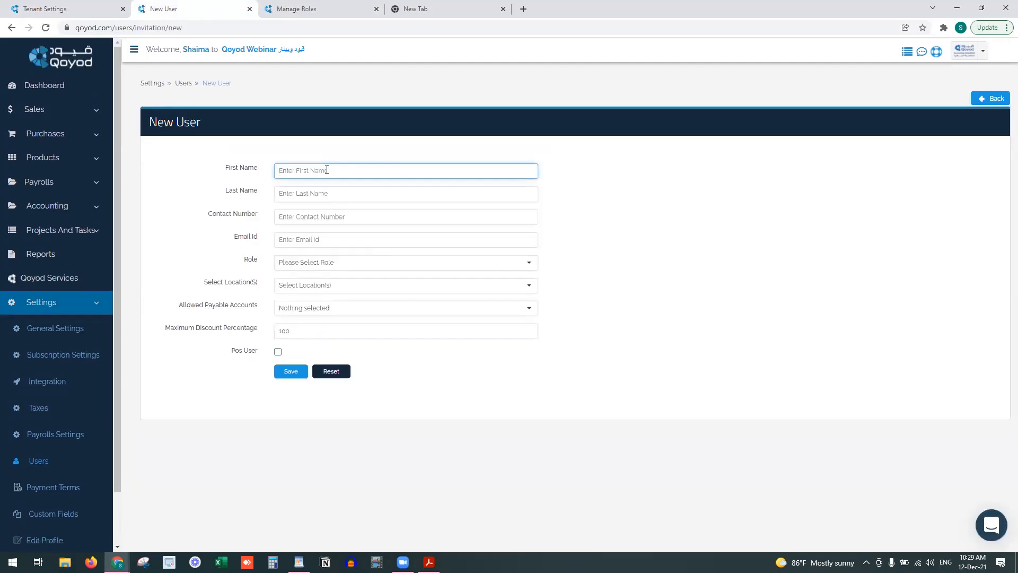
Enter the new user's first and last name, contact number and email address
key(Tab)
text(0555)
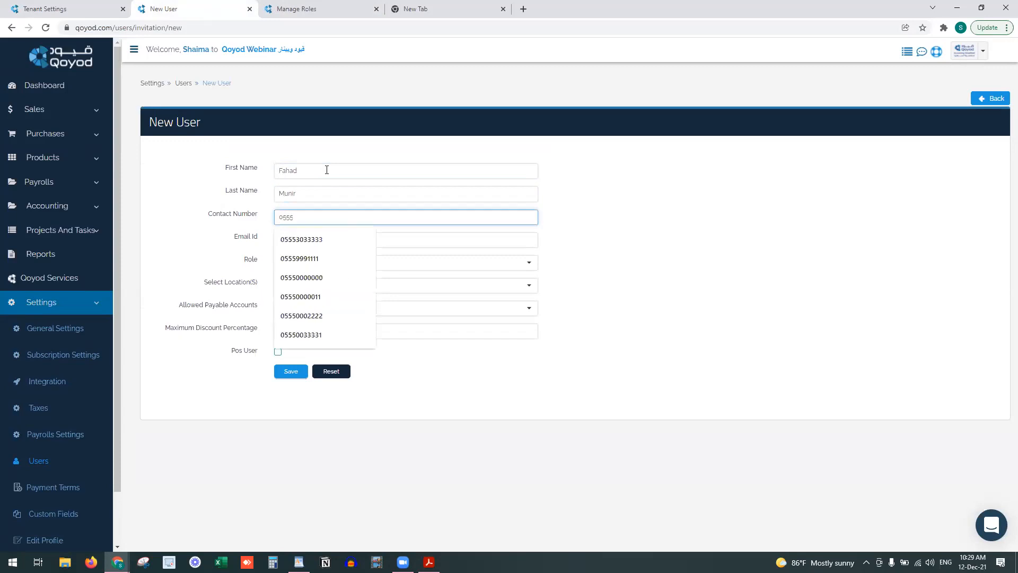
key(Down)
key(Tab)
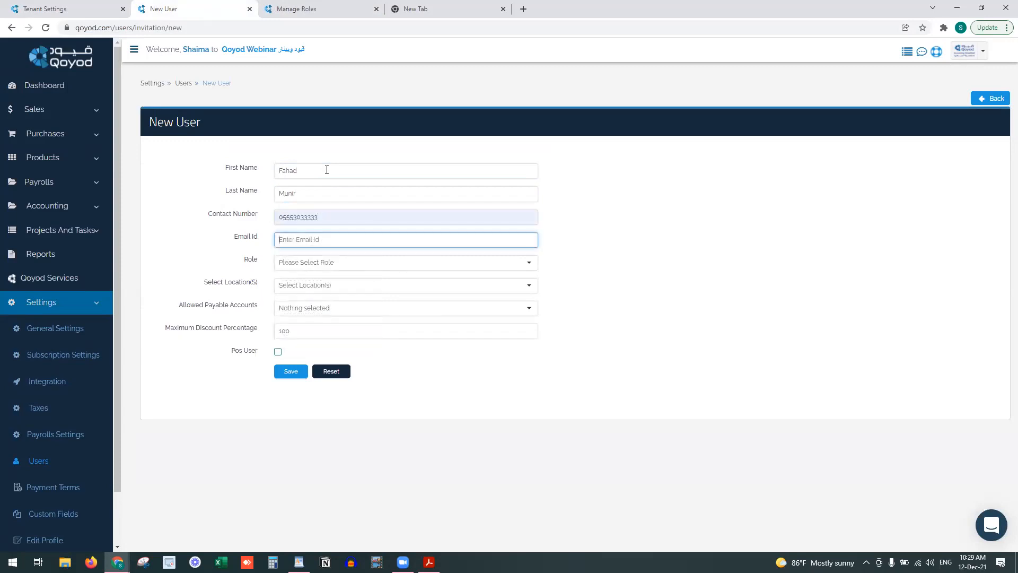
key(Tab)
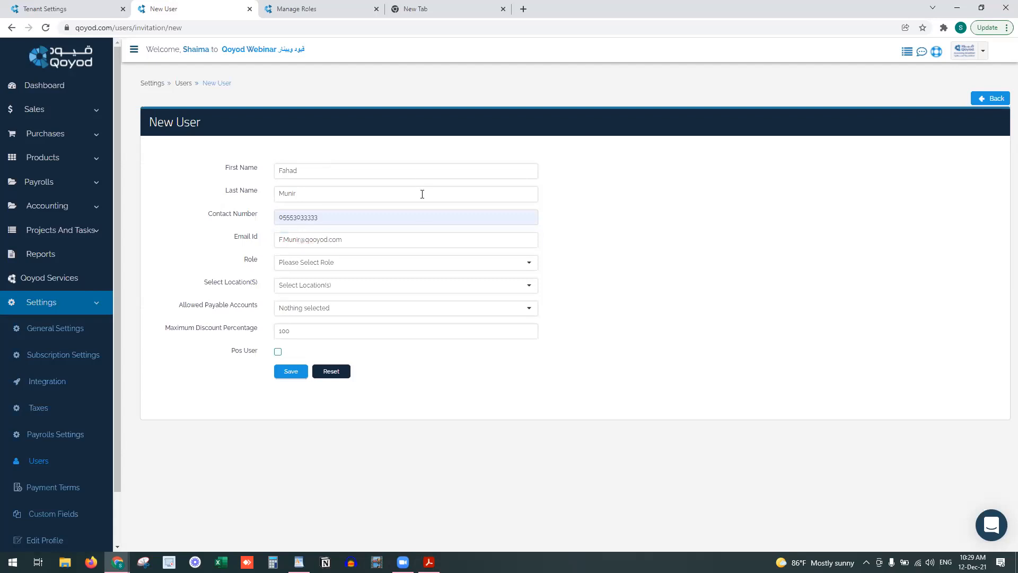
Assign the Sales Dept role and the Main Branch, Jeddah and Khobar locations
click(414, 264)
click(478, 311)
click(374, 289)
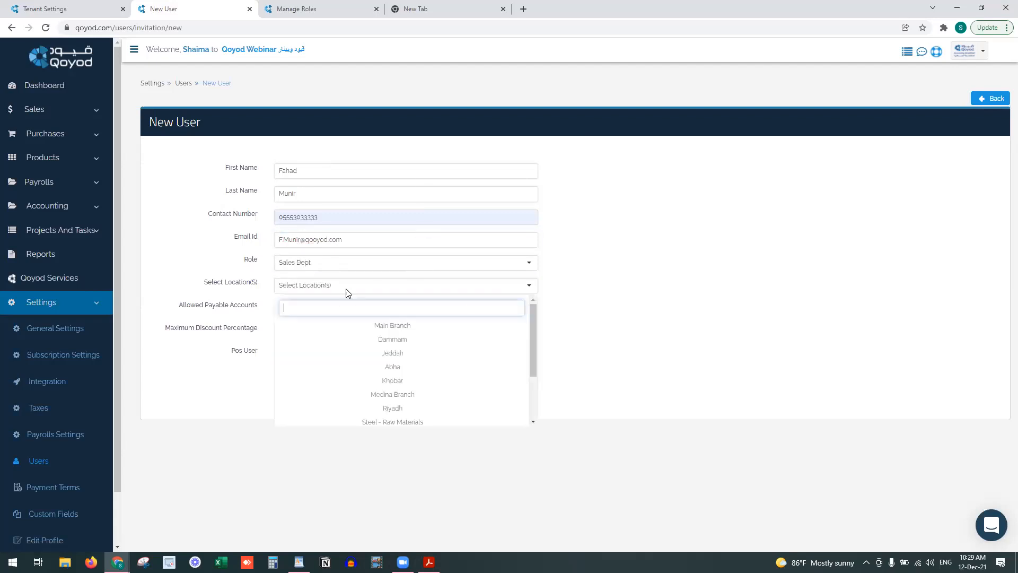
click(387, 325)
click(392, 352)
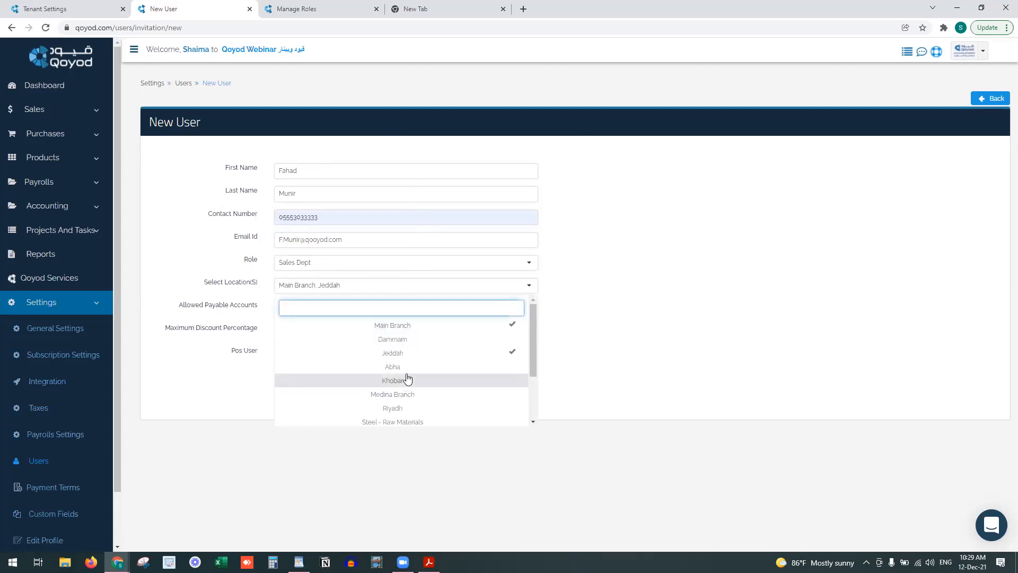
click(406, 379)
click(458, 291)
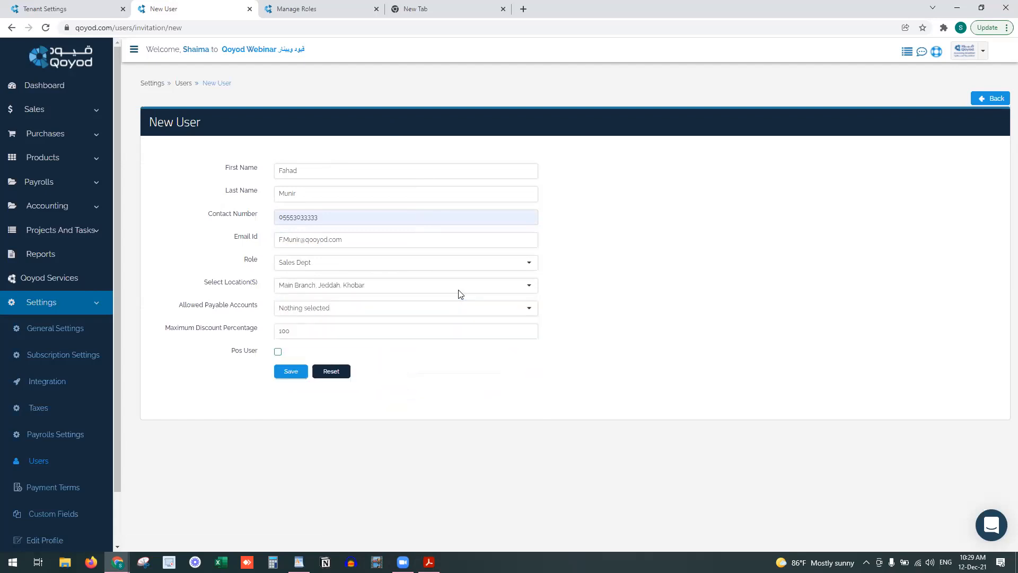
Allow the 110105 and 110103 cash on hand payable accounts
click(354, 308)
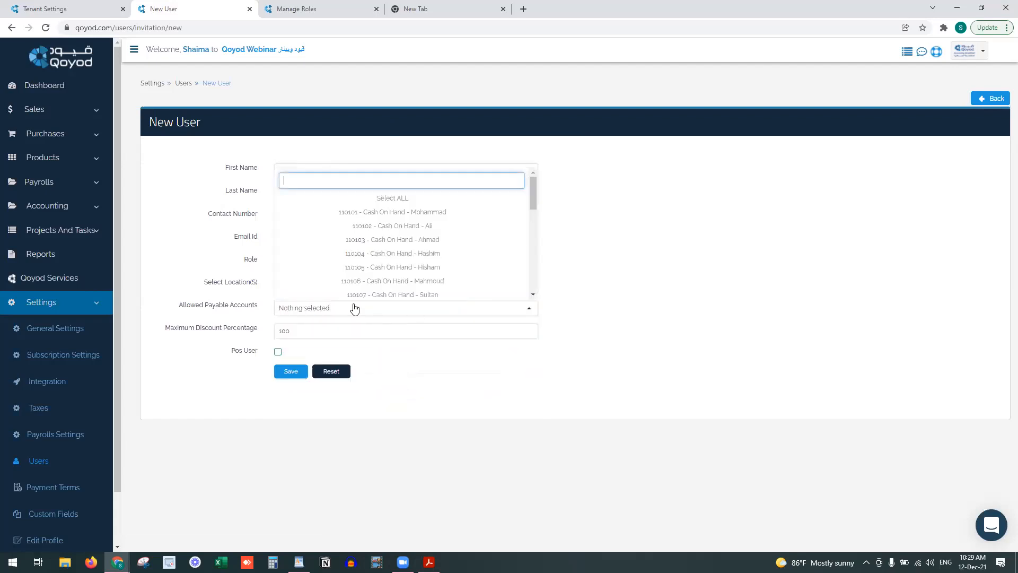
click(432, 266)
click(419, 239)
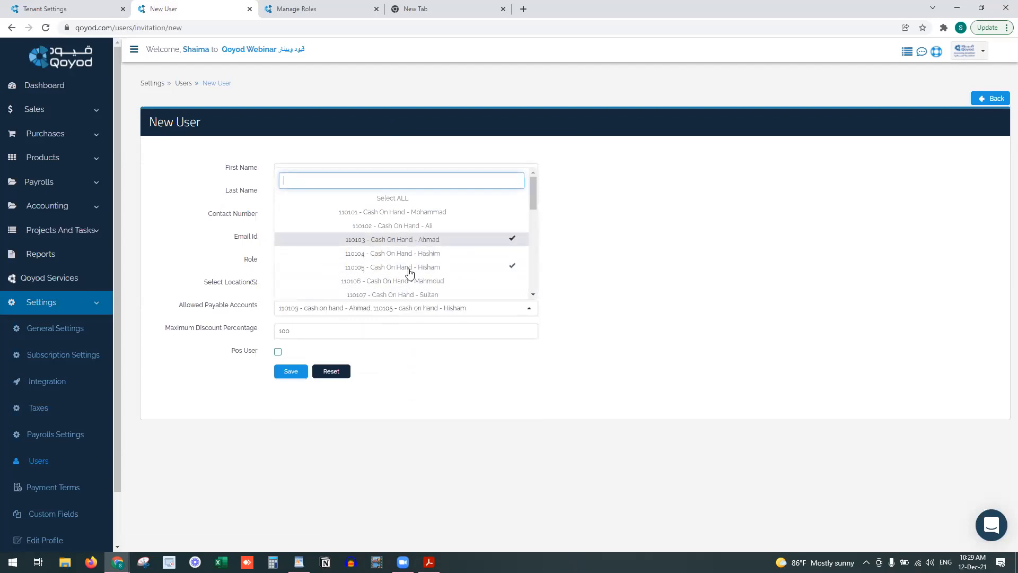
click(420, 314)
Set a 10% maximum discount, make the user a POS user at Dammam, and save
double_click(291, 332)
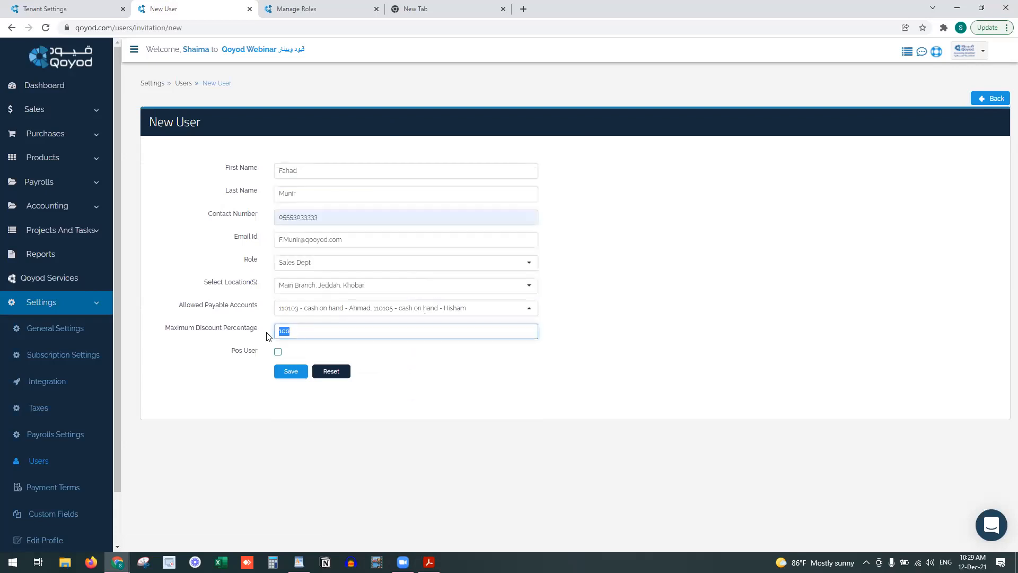
text(10)
click(277, 352)
scroll(282, 356, down, 3)
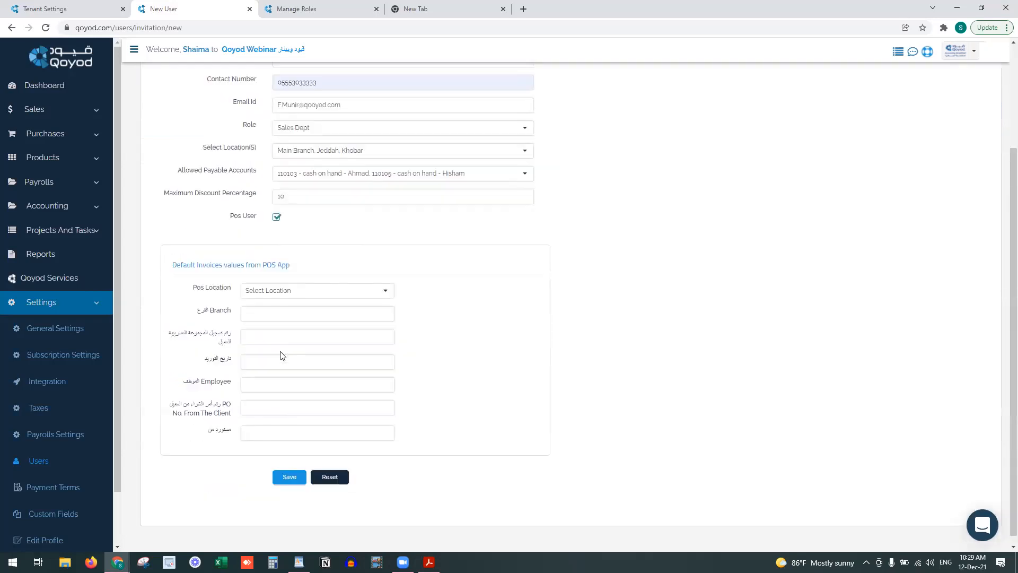
click(273, 284)
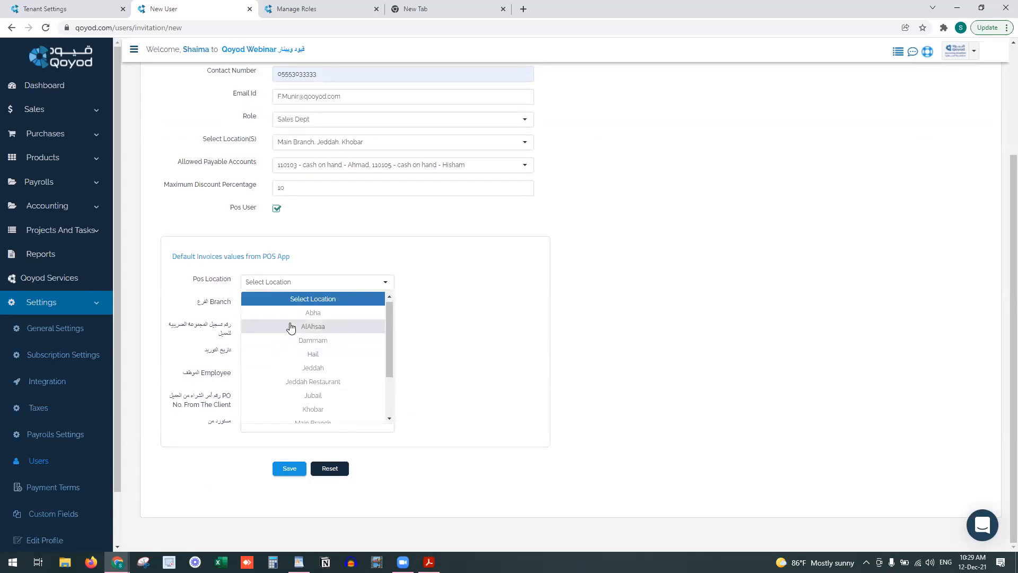
click(300, 341)
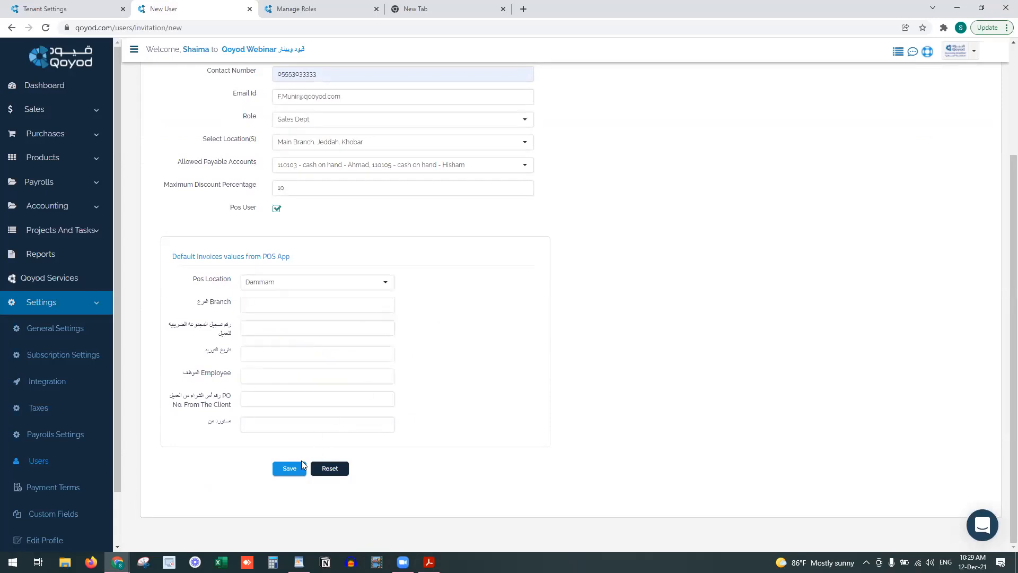
drag(207, 304, 246, 442)
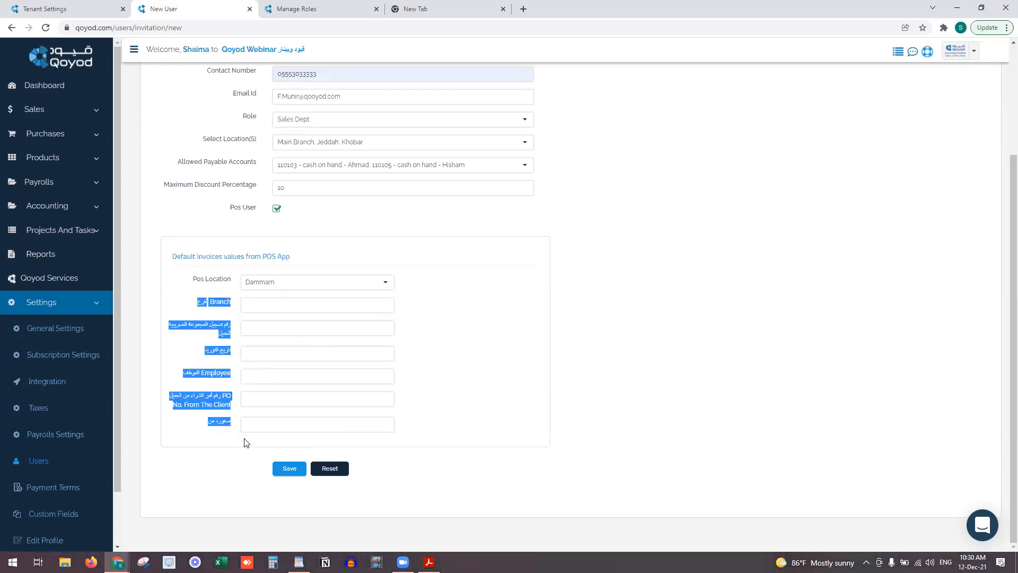
click(229, 420)
click(291, 469)
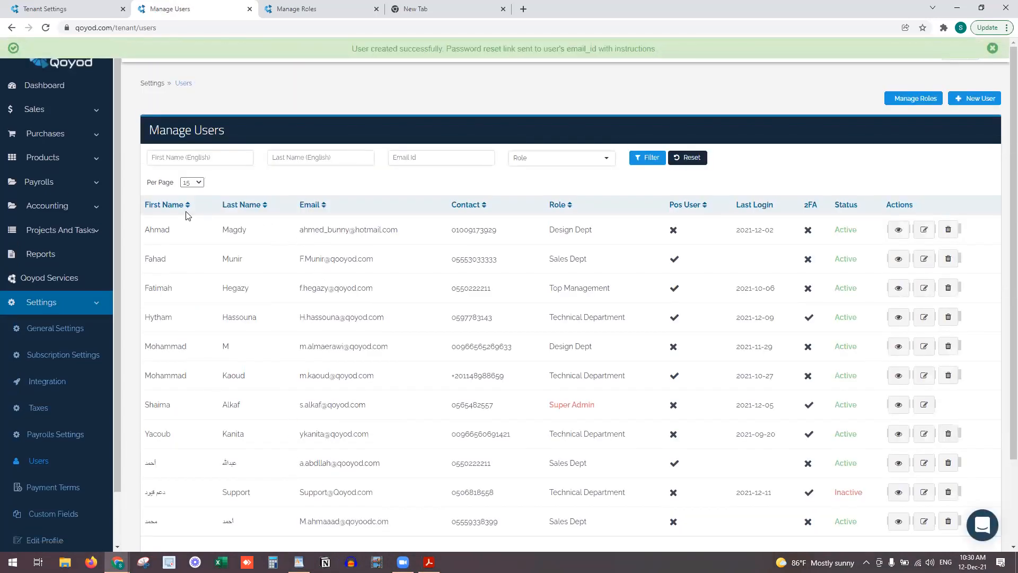
right_click(66, 259)
click(111, 265)
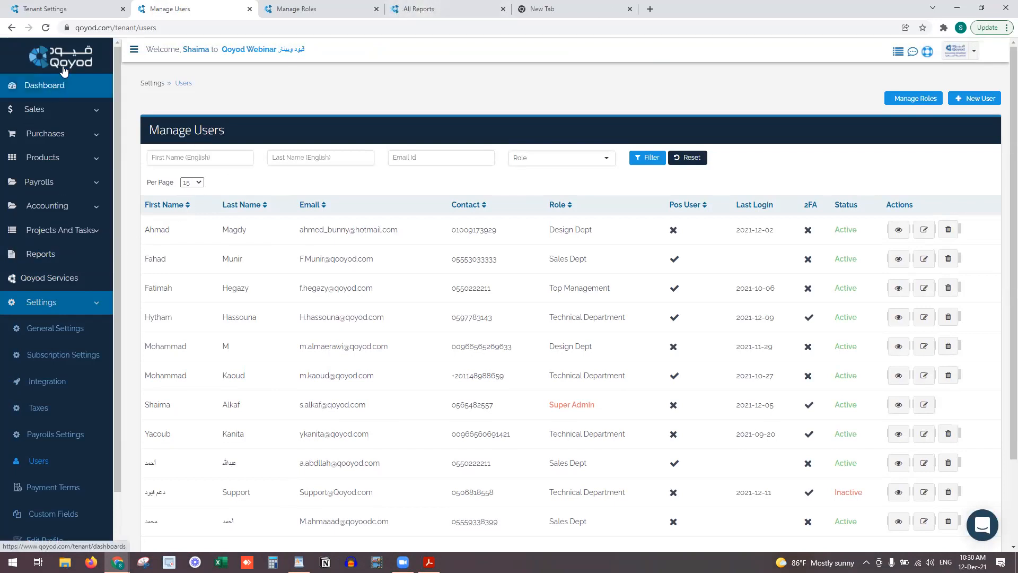
Open the Activity Report and view the audit details of the latest Update entry
click(434, 6)
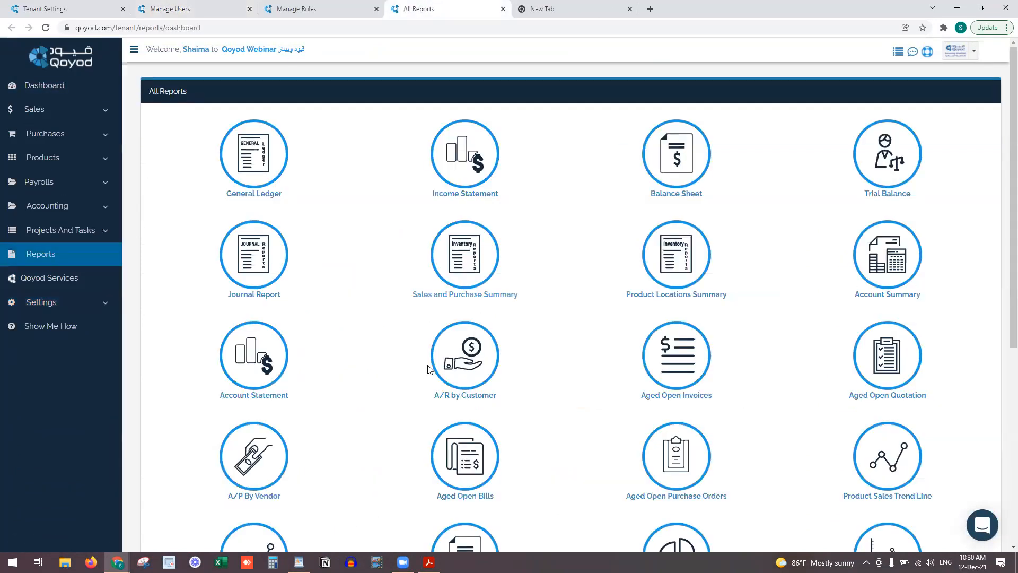
scroll(409, 389, down, 6)
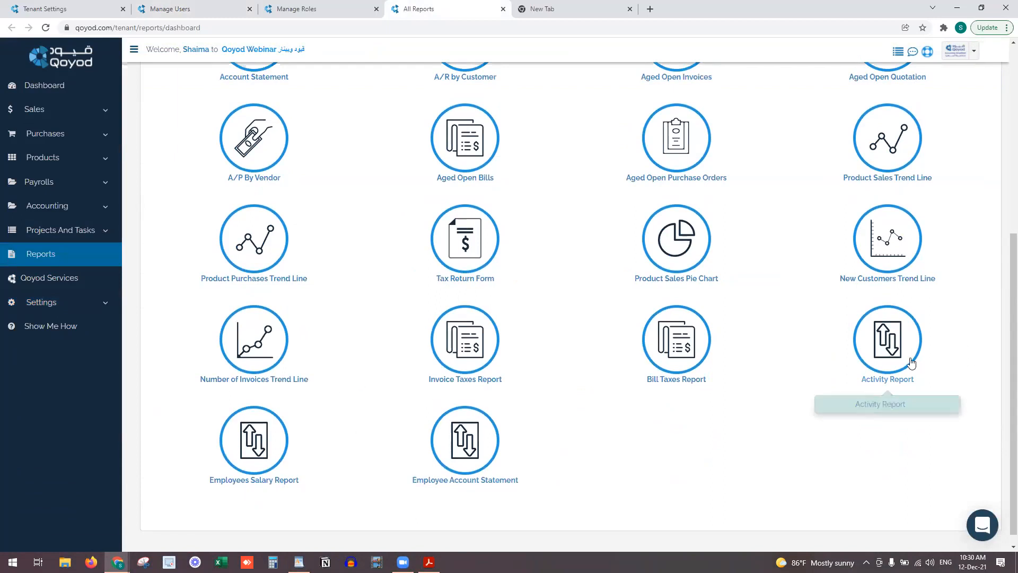
click(896, 364)
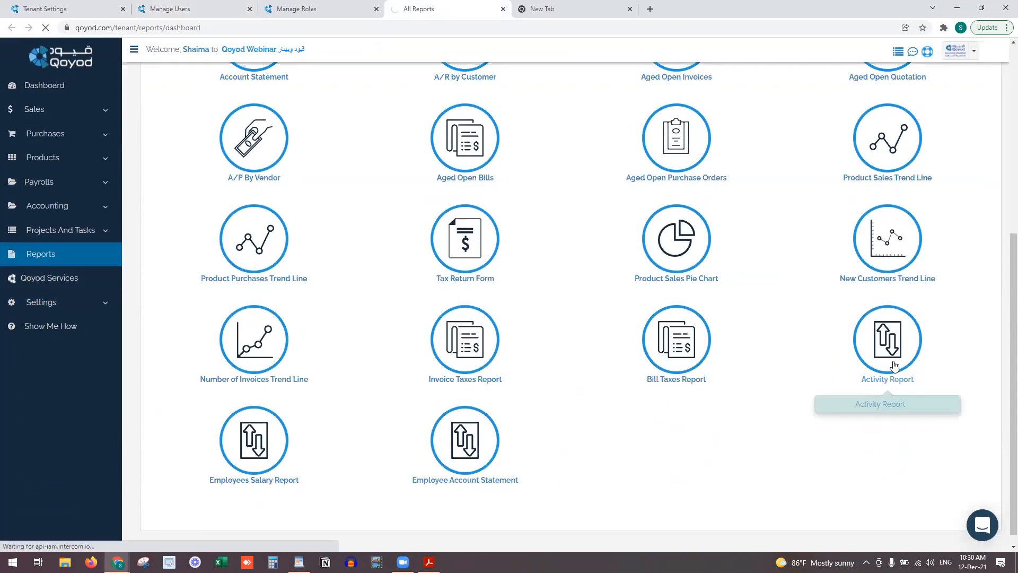
scroll(257, 437, down, 1)
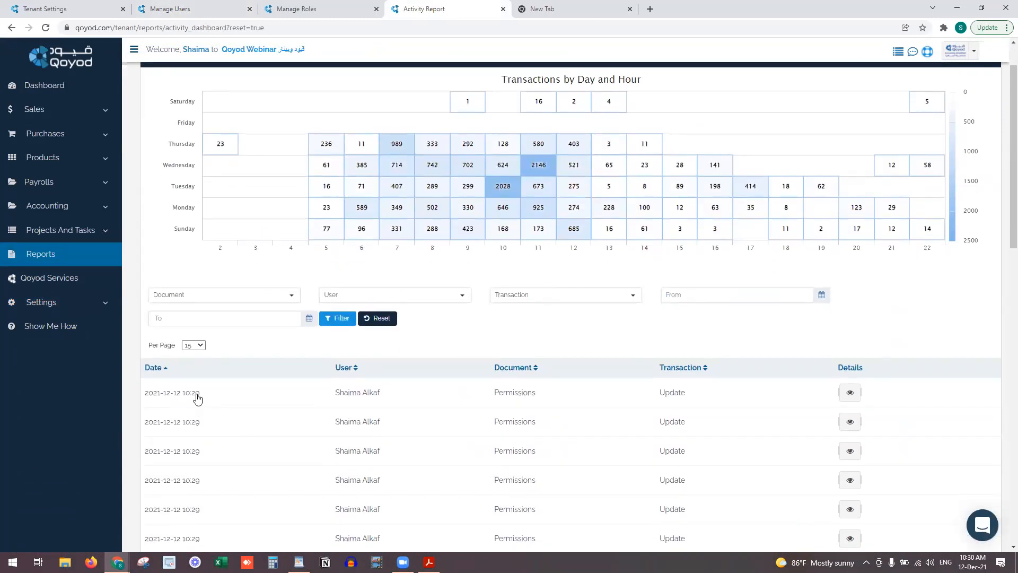
drag(201, 395, 142, 397)
drag(658, 389, 698, 393)
click(851, 393)
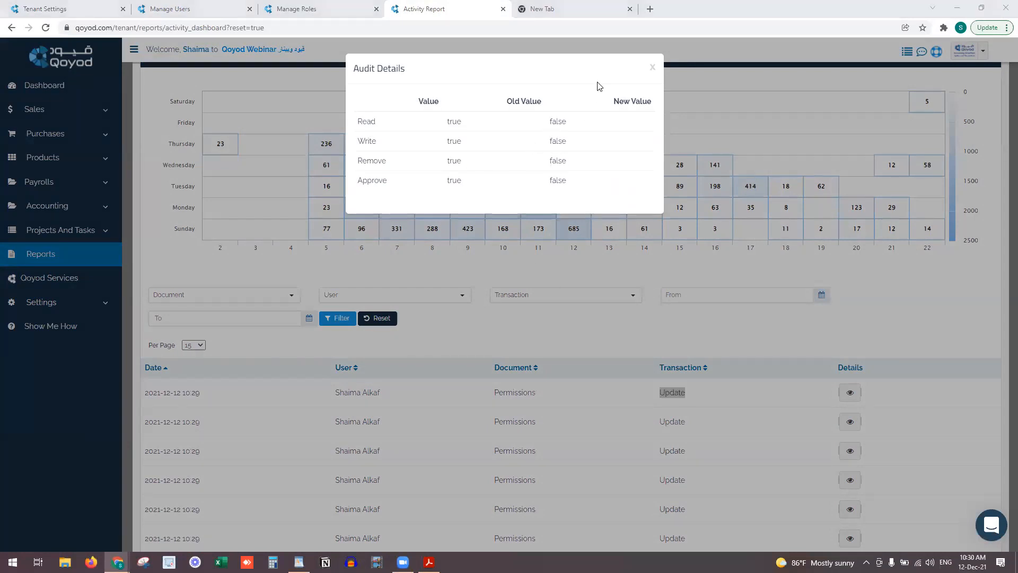
click(652, 69)
Try the user, transaction type, start date and document type filters without applying any
click(440, 299)
click(528, 298)
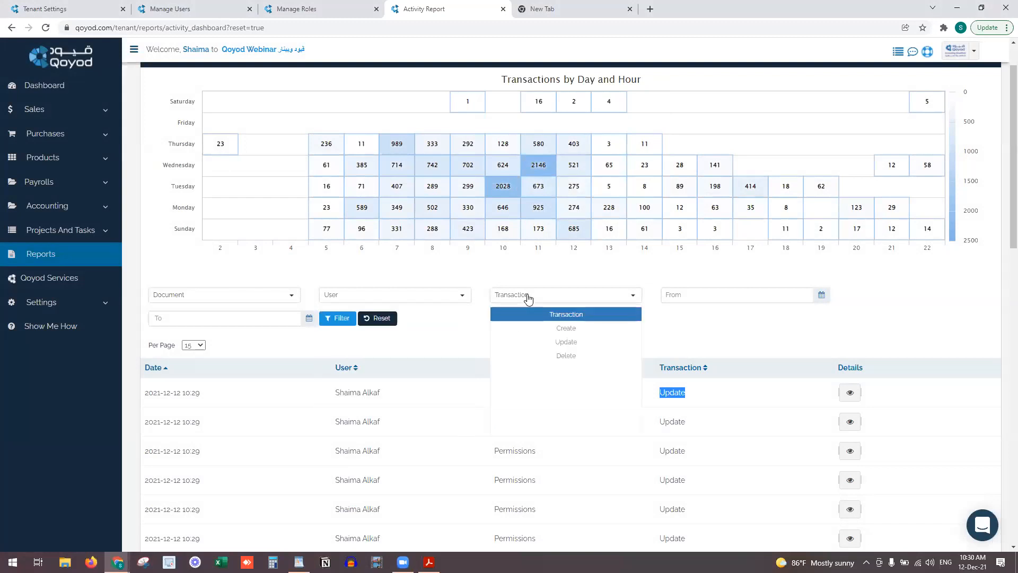
click(692, 294)
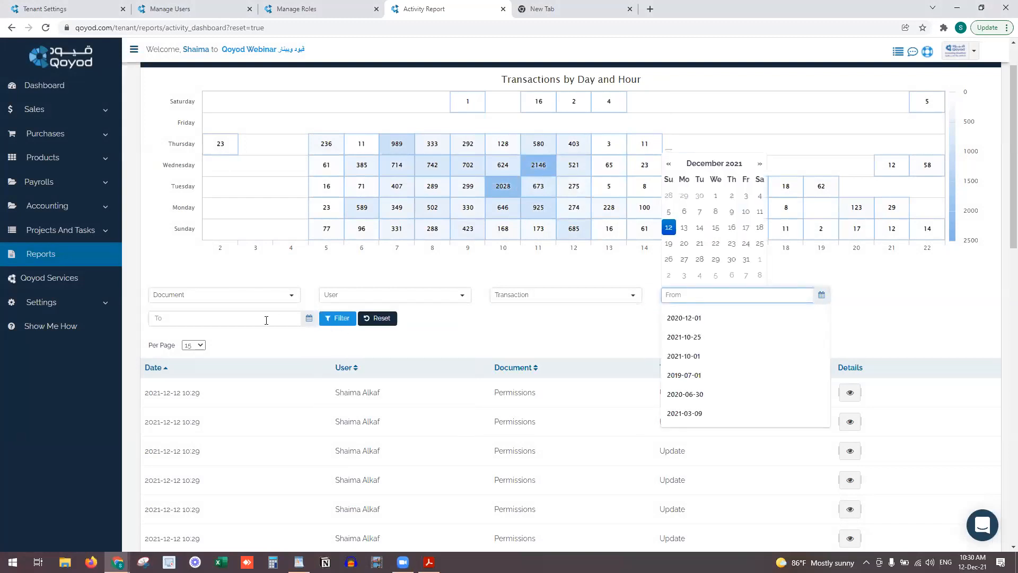
click(266, 298)
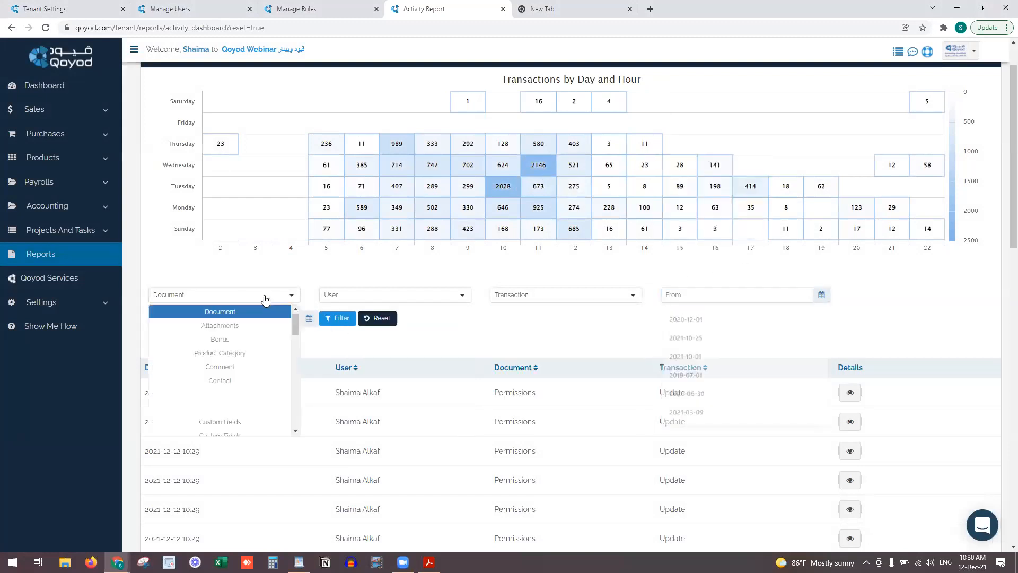
click(508, 347)
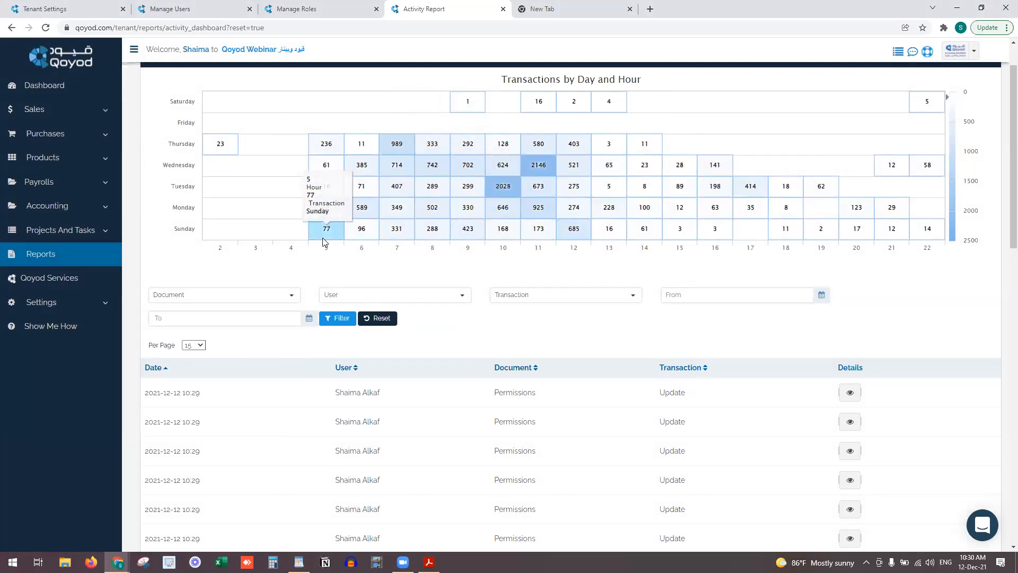
scroll(322, 238, up, 1)
scroll(322, 237, down, 1)
scroll(322, 237, down, 10)
scroll(325, 239, up, 15)
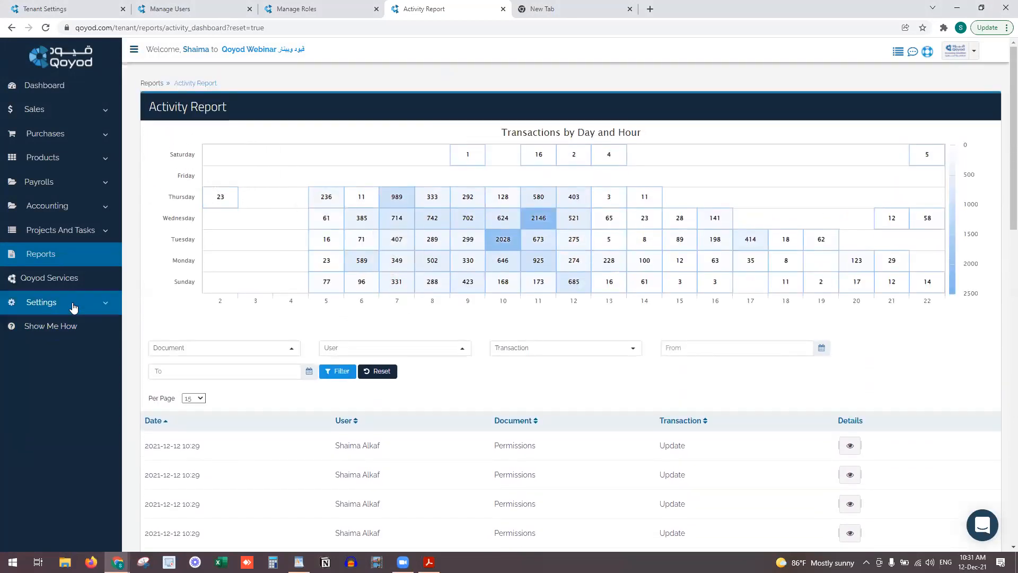
click(16, 304)
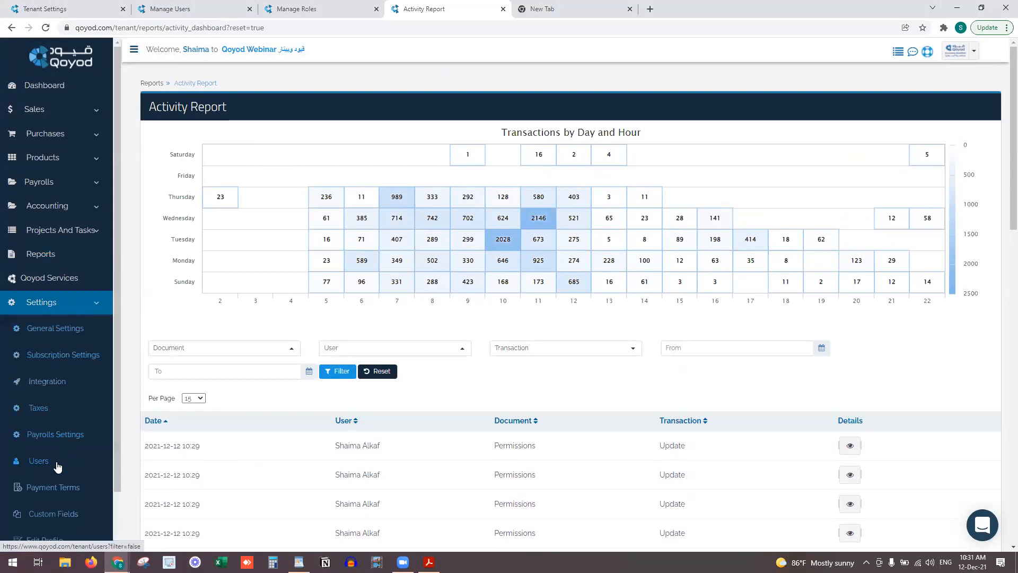
Check the users' 2FA column and the profile's Two Factor Authentication section, then return to the Dashboard
click(58, 465)
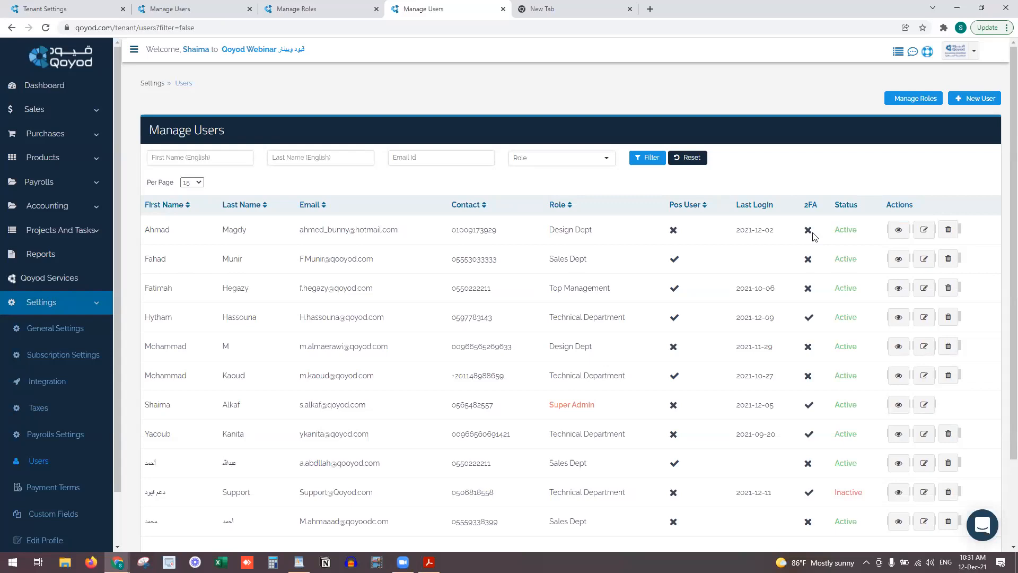
drag(803, 205, 821, 209)
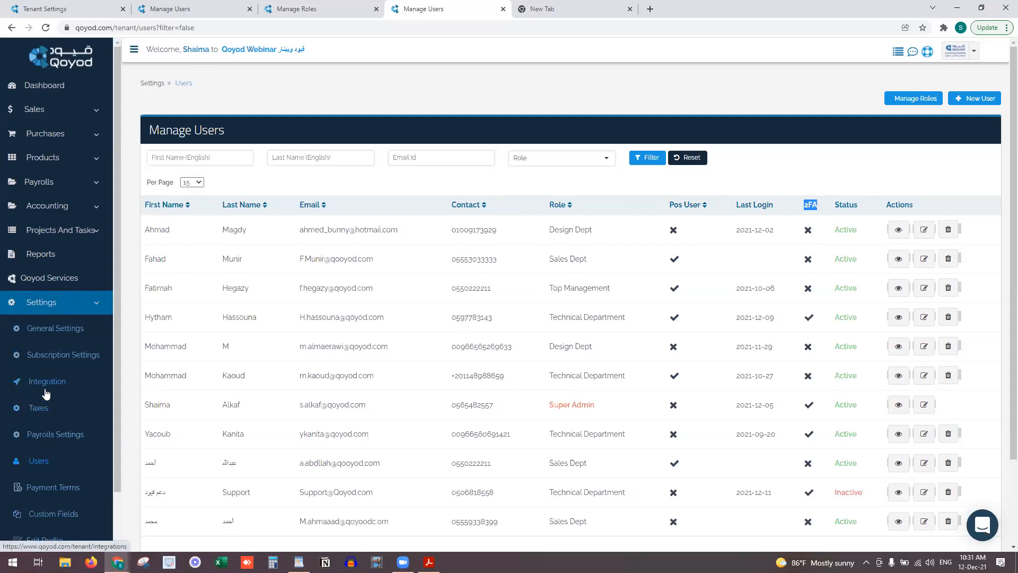
scroll(46, 393, down, 1)
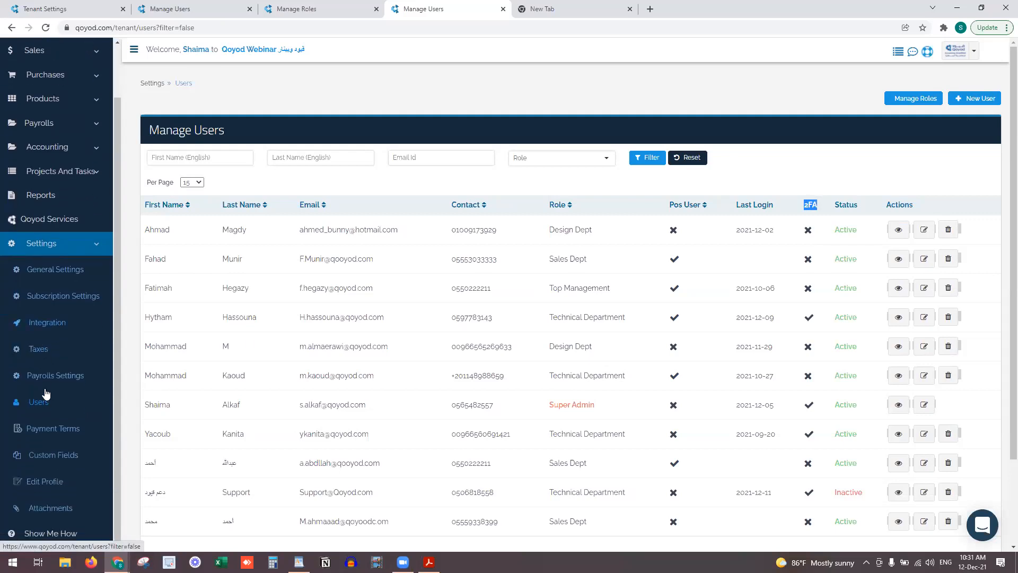
click(52, 484)
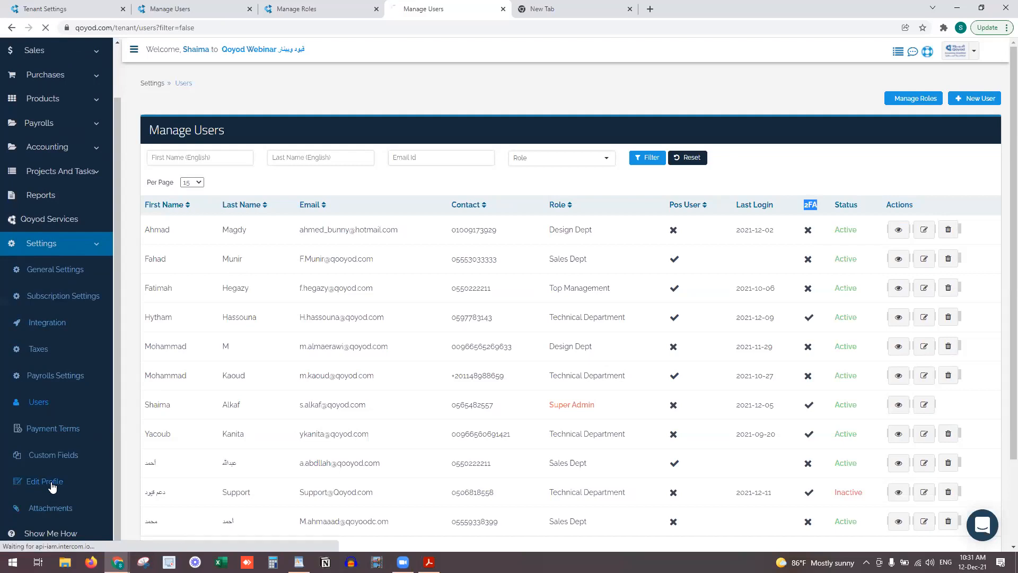
drag(153, 397, 252, 400)
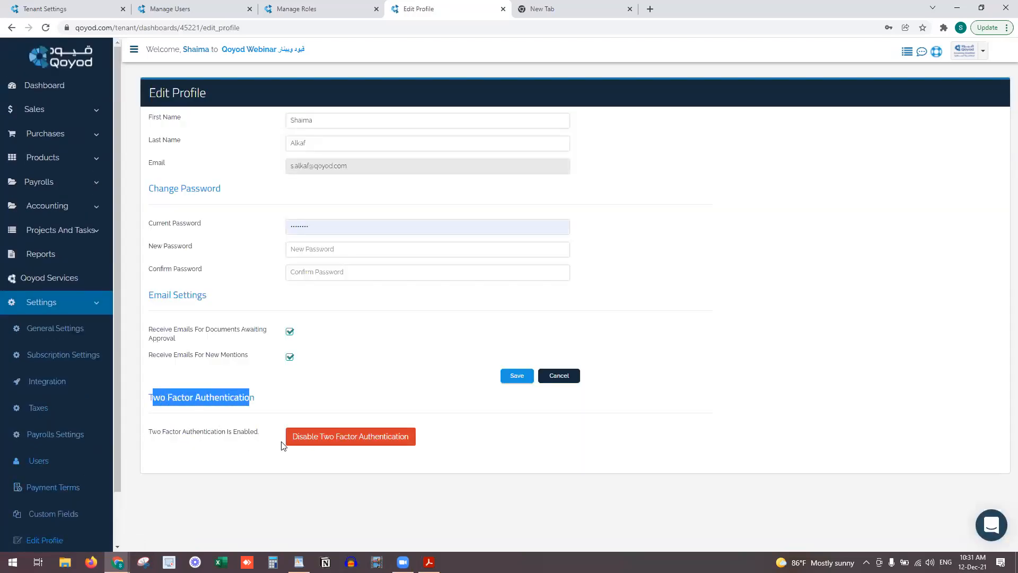
click(37, 93)
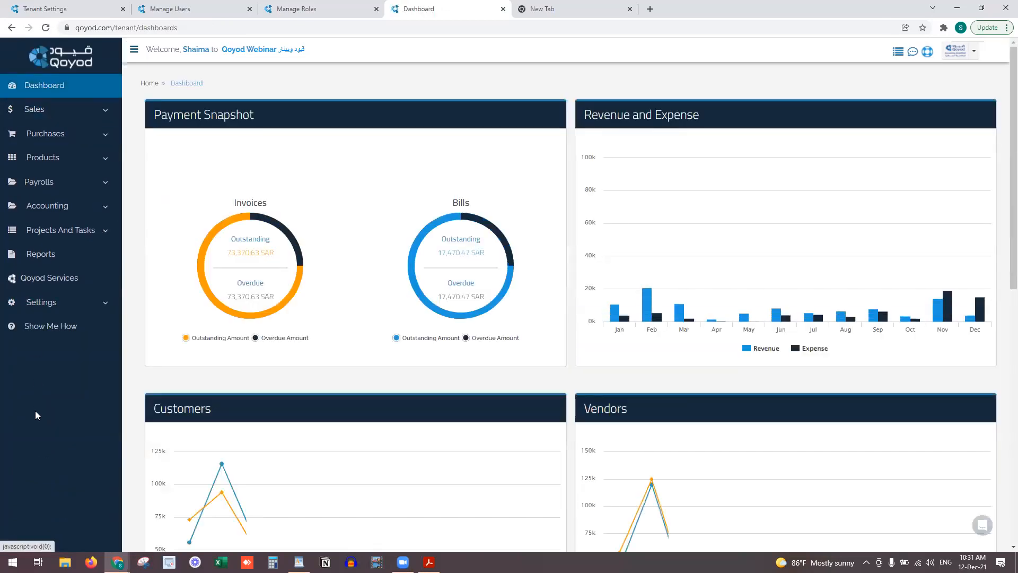
click(40, 302)
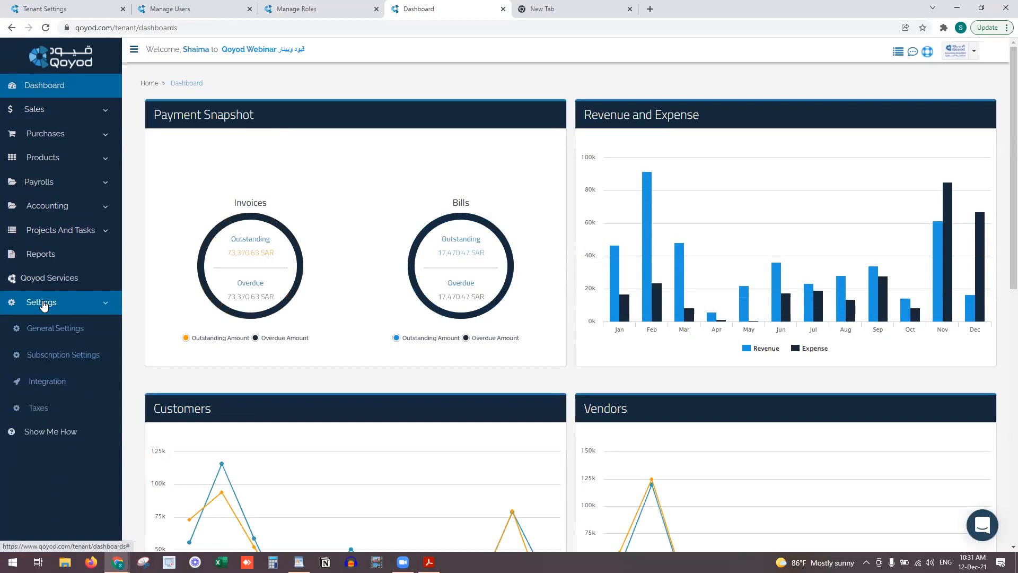
Open Custom Fields and choose the Invoices and Quotations module
scroll(45, 435, down, 1)
click(66, 458)
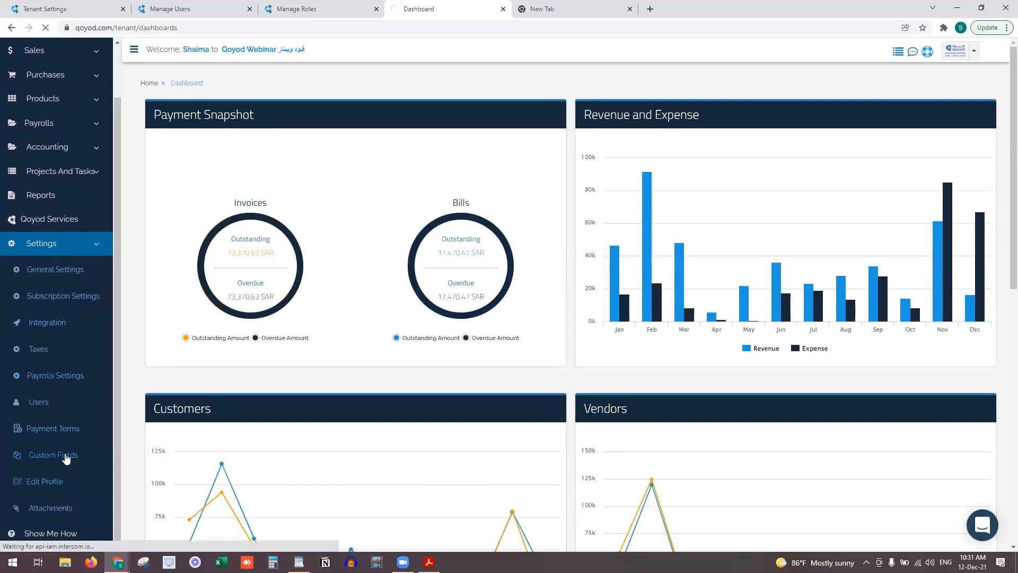
click(255, 281)
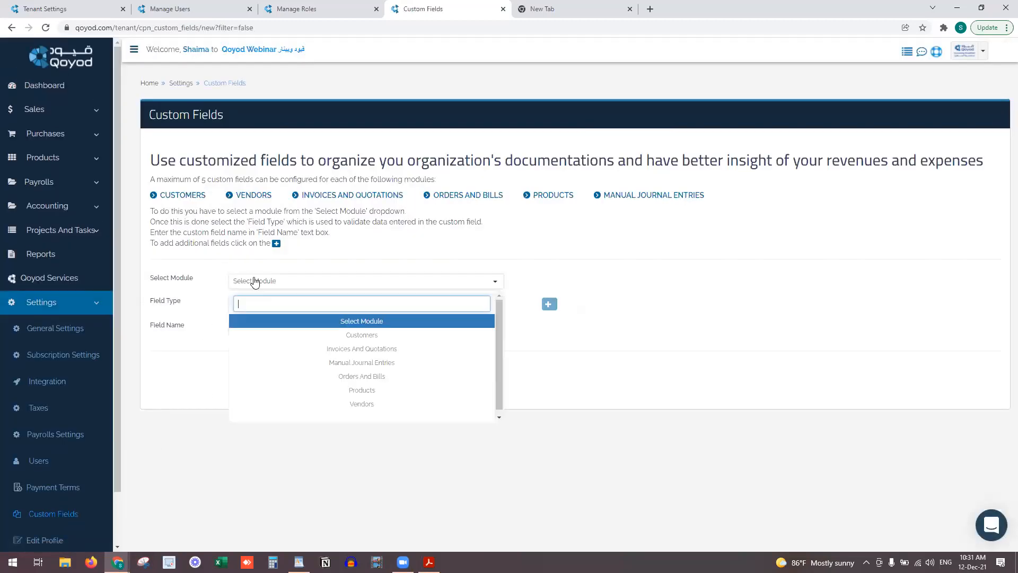
click(259, 349)
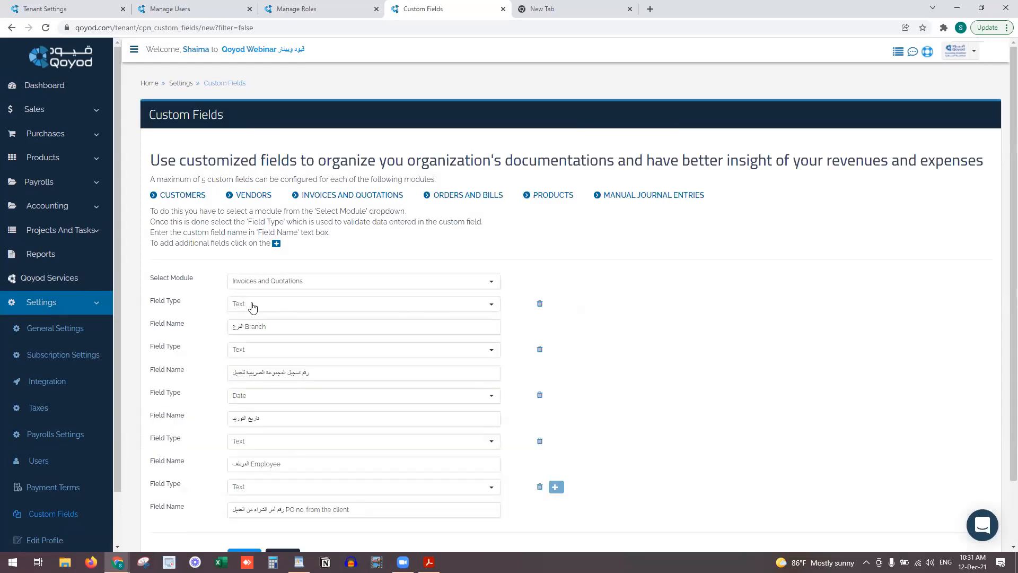
double_click(260, 326)
Add CUSTOMER to the tax number field name and Supply to the date field name
click(320, 371)
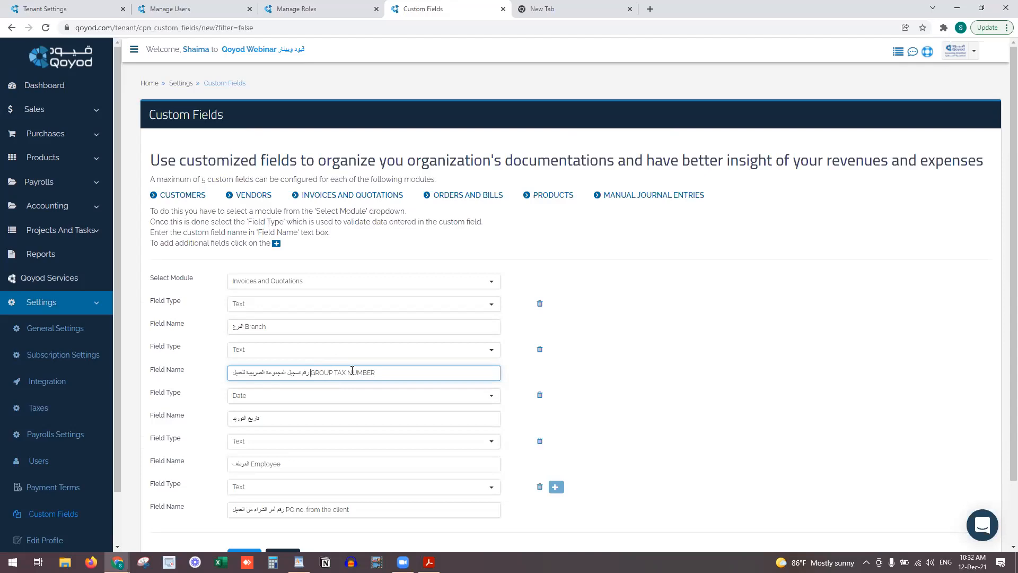
text(CUSTOMER)
click(262, 418)
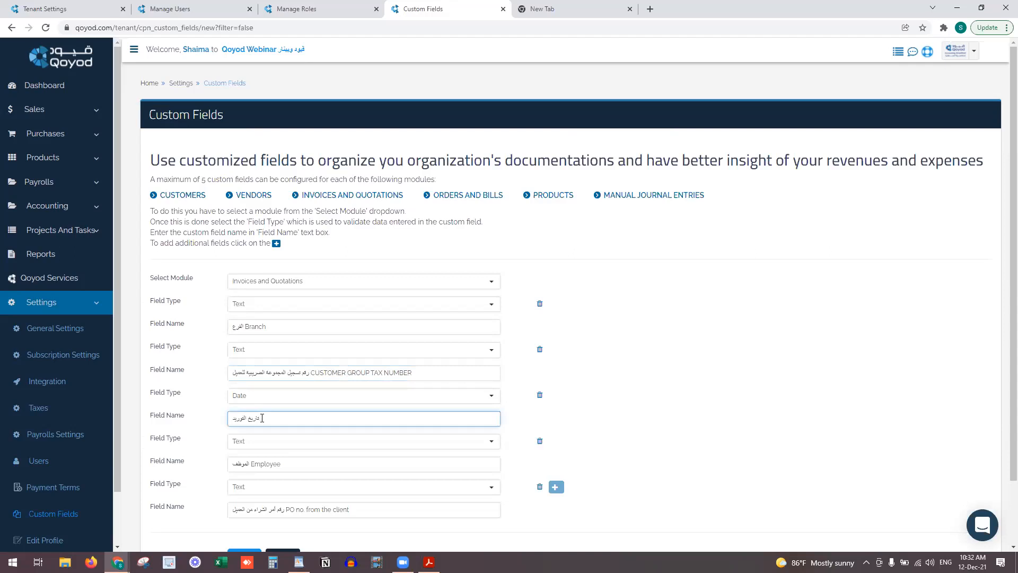
text(Supply Date)
click(269, 402)
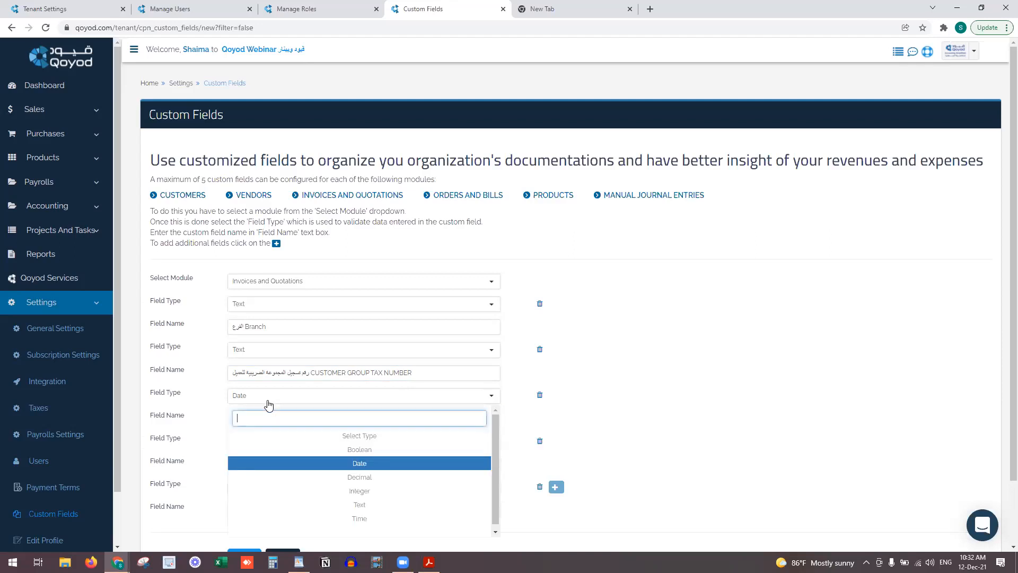
click(295, 402)
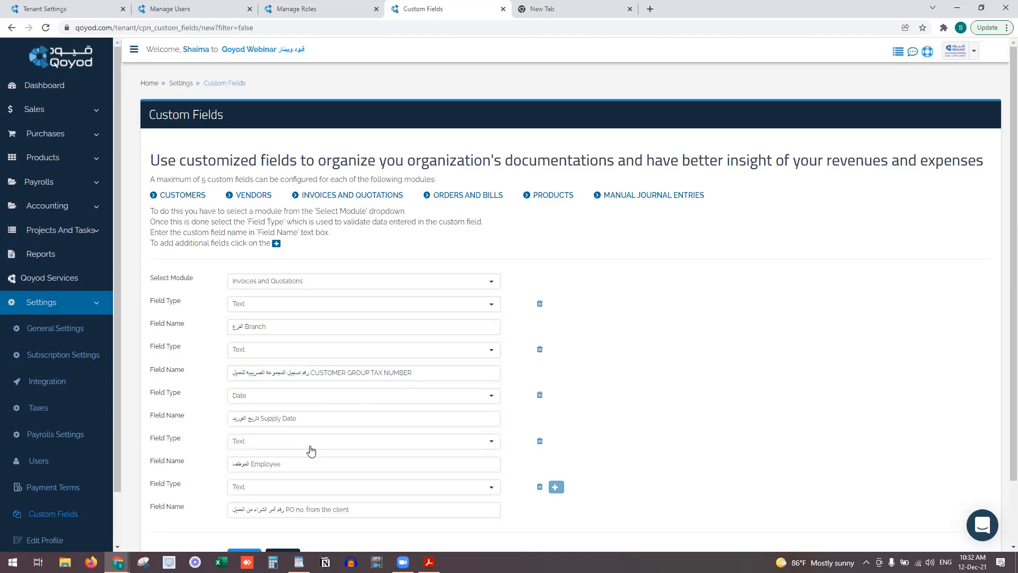
click(312, 445)
click(319, 446)
Leave Custom Fields and load General Settings from the Settings sidebar
click(450, 72)
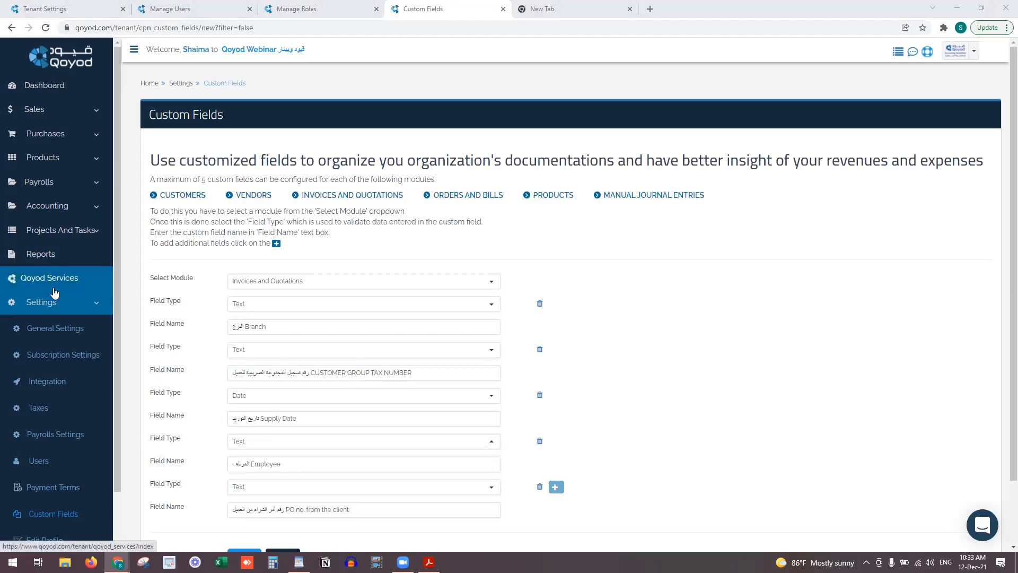
click(70, 330)
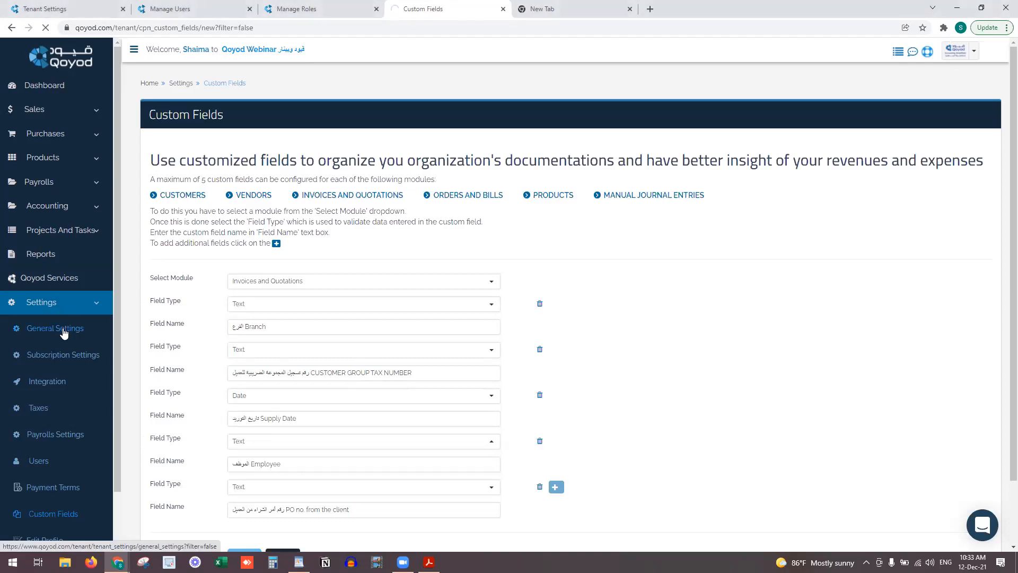
Close the Manage Users, Manage Roles and empty tabs, and open the Invoice Designer in a new tab
click(250, 9)
click(250, 9)
click(377, 9)
scroll(221, 409, down, 6)
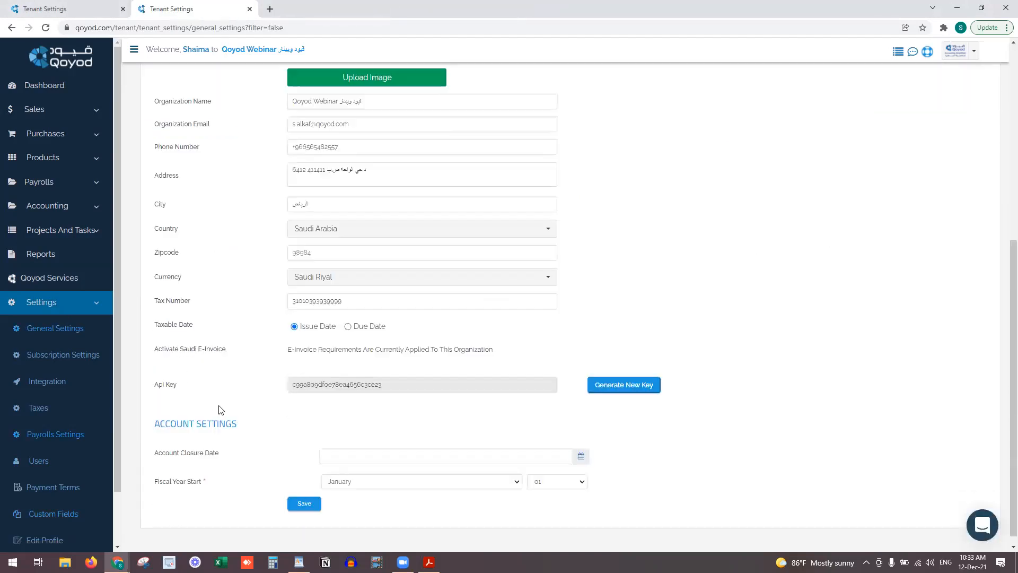
scroll(221, 410, up, 6)
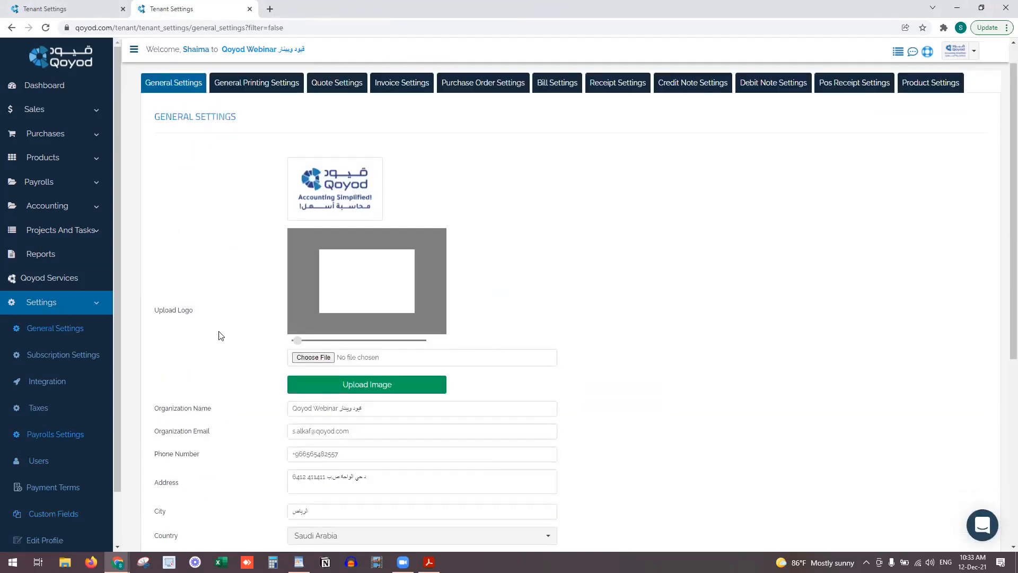
click(428, 91)
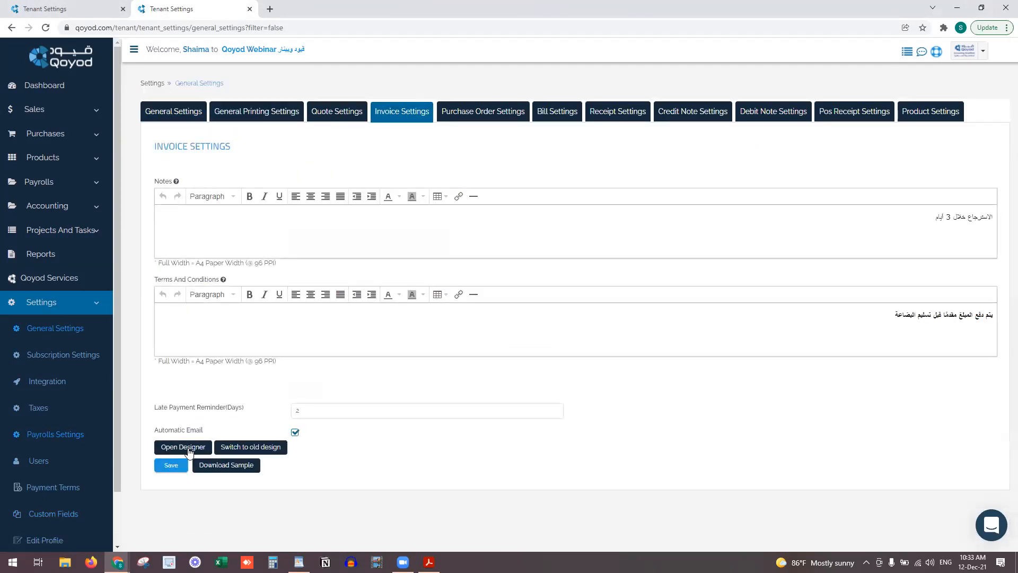
right_click(189, 451)
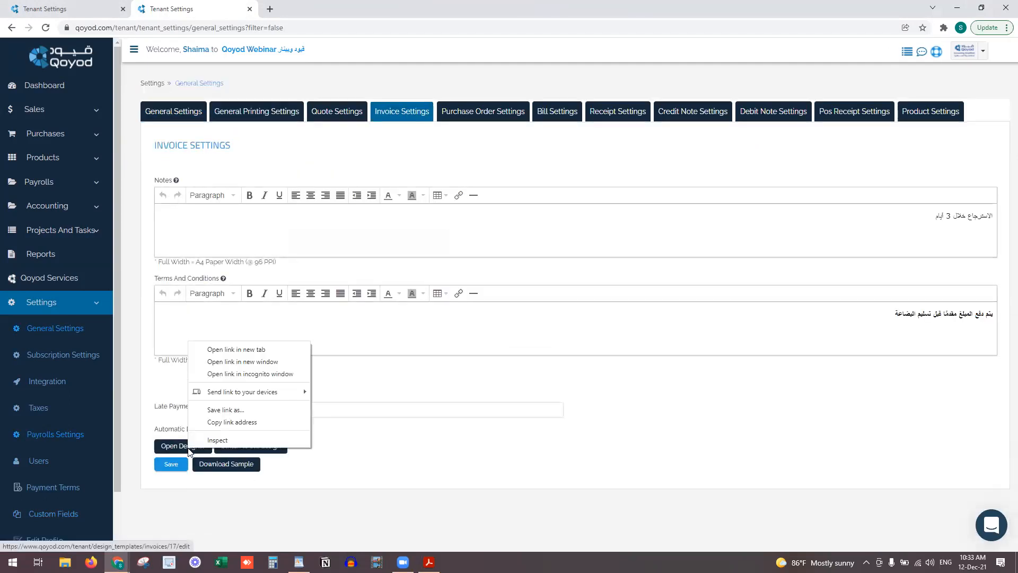
click(251, 346)
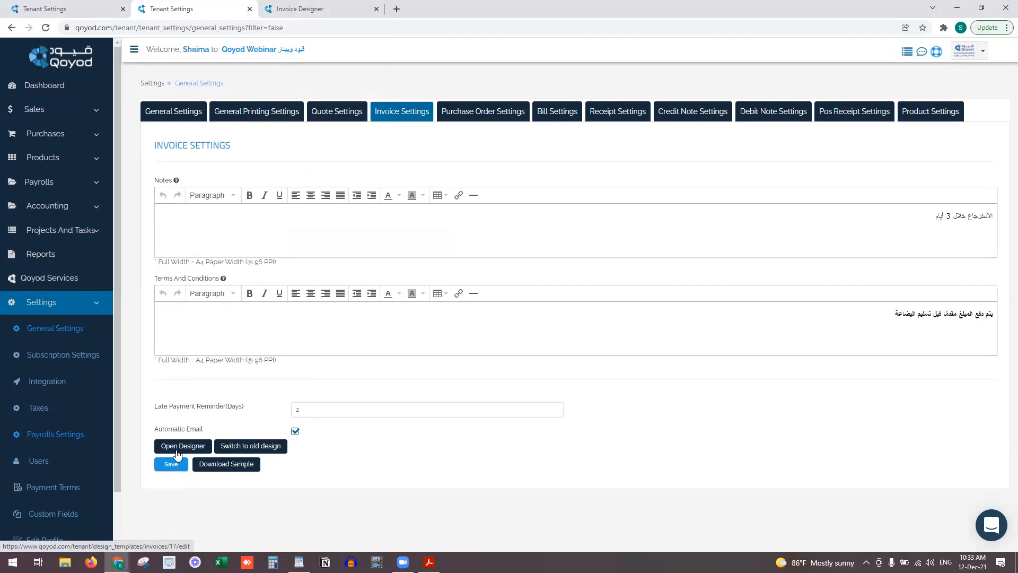
Open the Purchase Order print settings and review its Terms And Conditions field
click(481, 112)
scroll(325, 387, down, 15)
scroll(325, 392, up, 12)
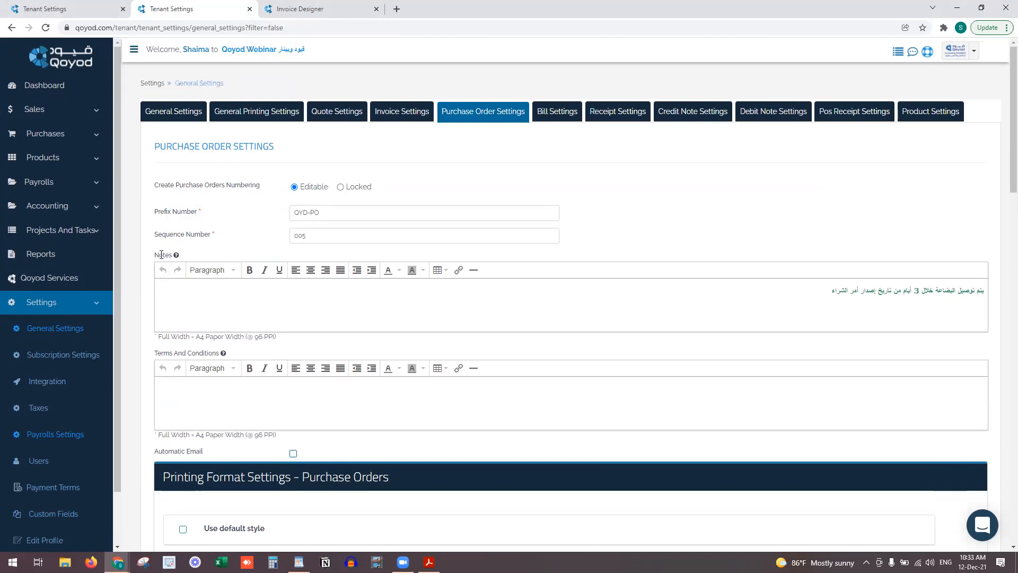
drag(157, 352, 225, 354)
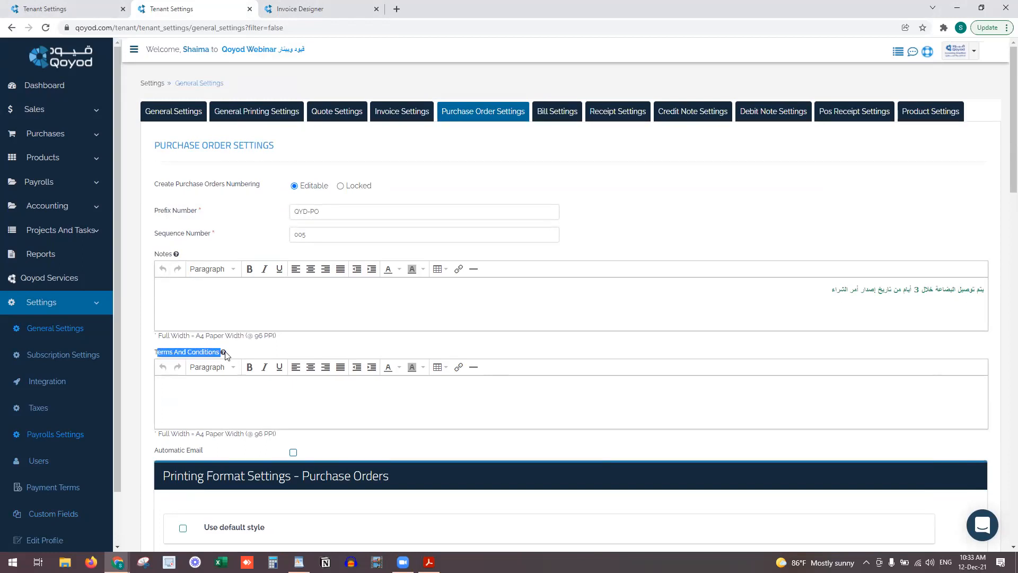
scroll(225, 354, down, 4)
scroll(223, 350, down, 1)
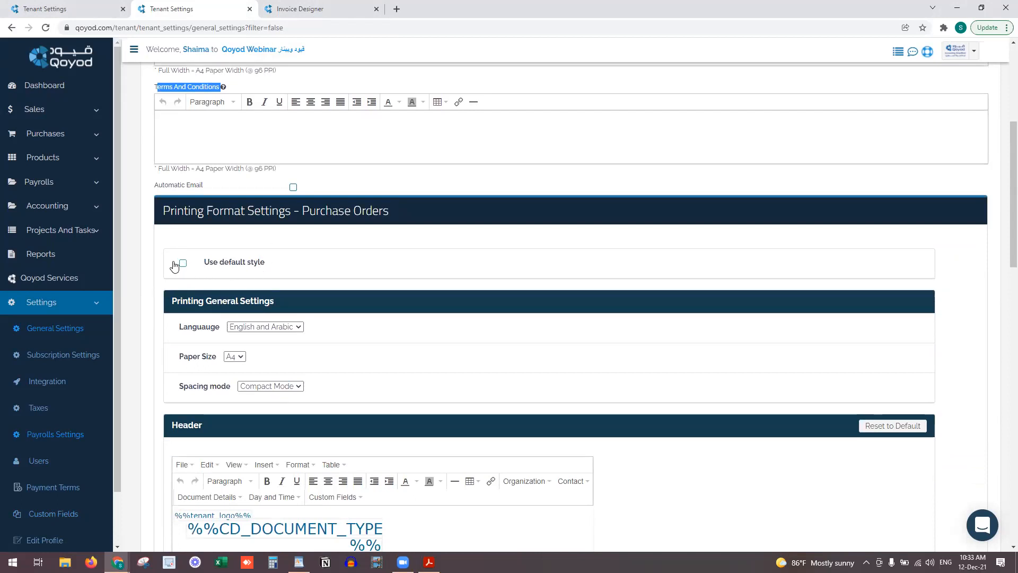
Check the printing language and paper size options, leaving them unchanged, and scroll through the columns
click(276, 330)
click(277, 327)
click(235, 357)
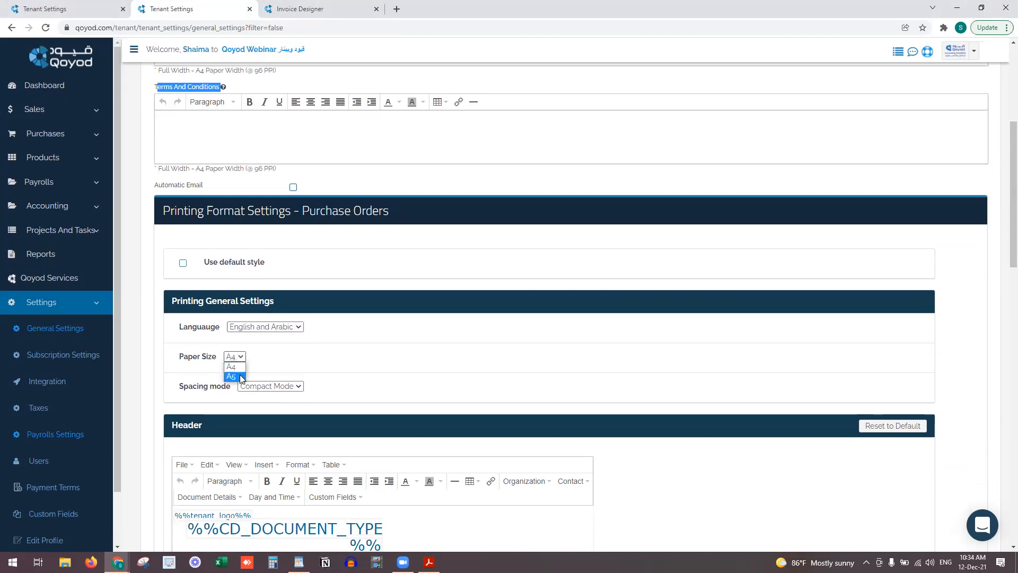
scroll(242, 377, down, 4)
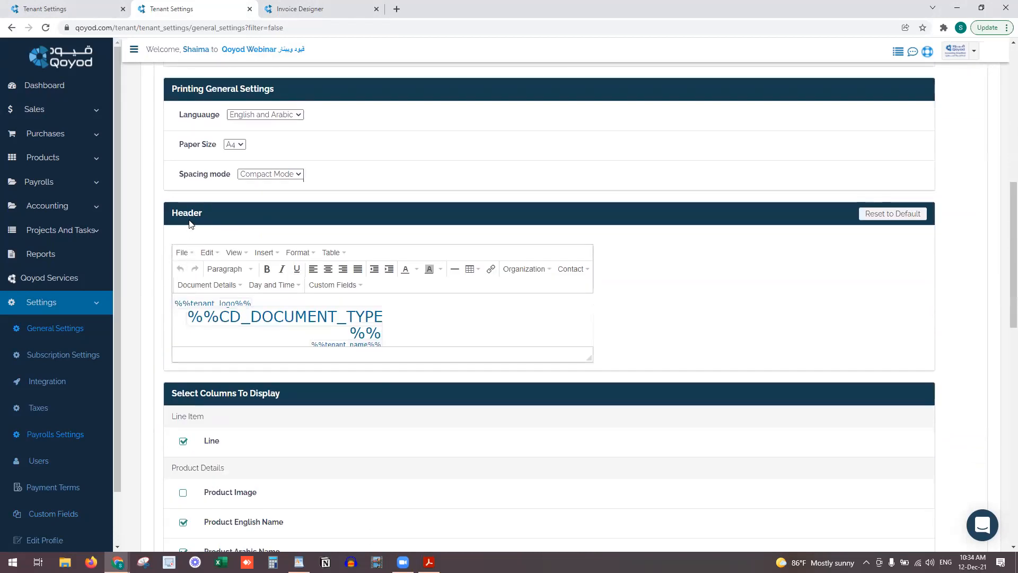
scroll(352, 352, down, 2)
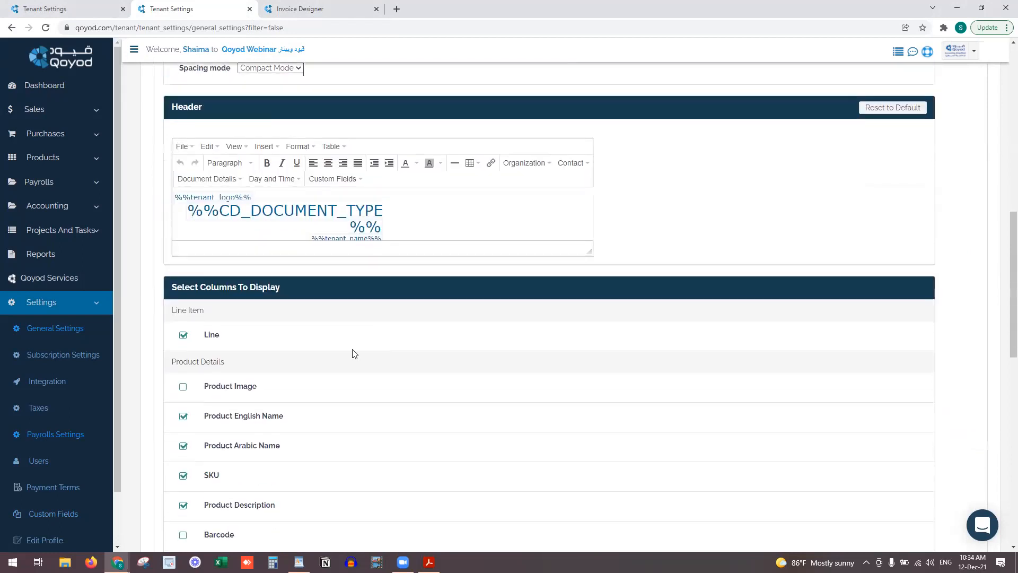
scroll(281, 360, down, 3)
scroll(281, 361, down, 6)
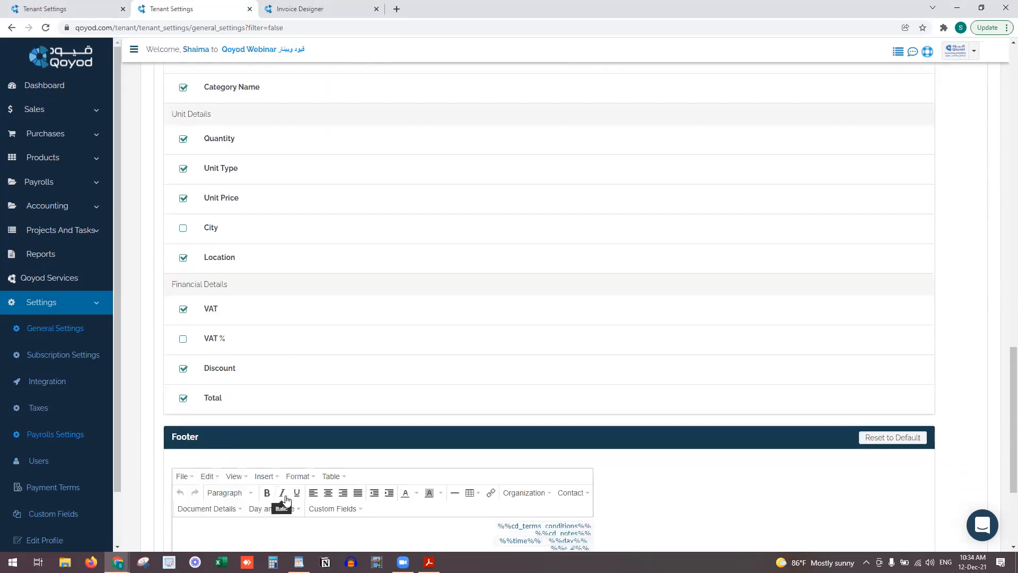
scroll(284, 462, down, 3)
scroll(286, 457, up, 6)
scroll(286, 458, up, 3)
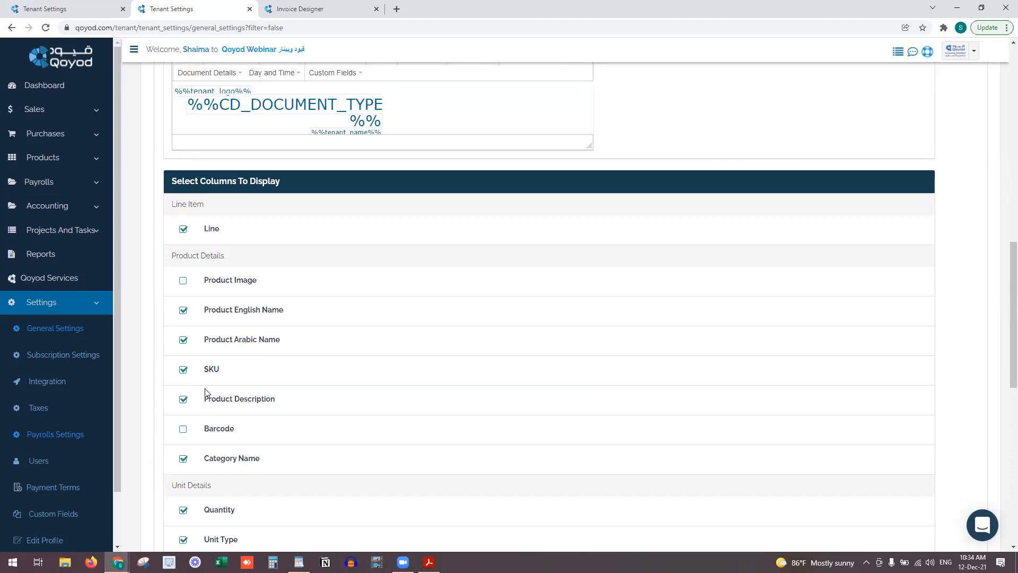
Note the Product English Name label, then scroll to the end of the Credit Note print settings
drag(216, 310, 272, 312)
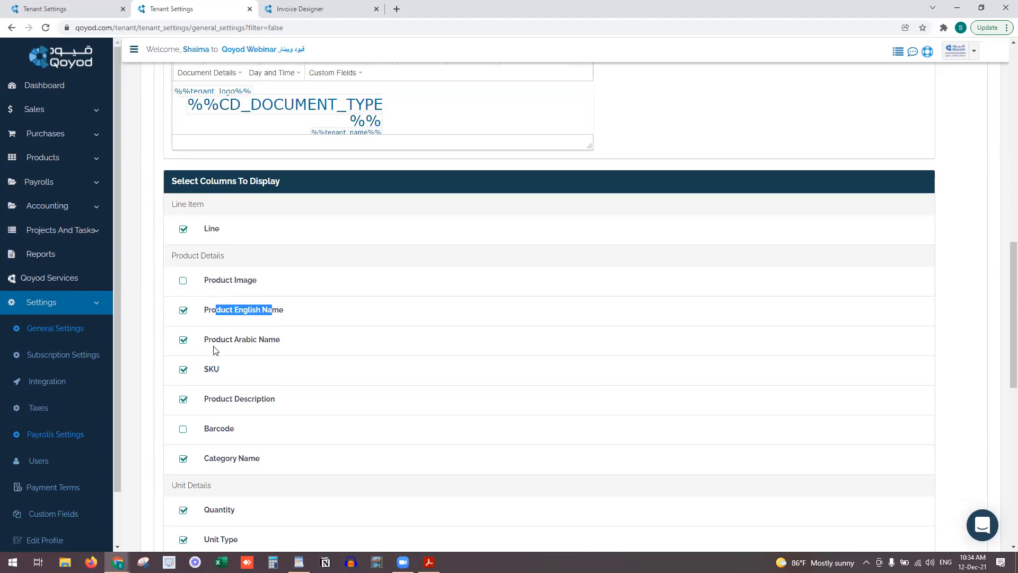
scroll(216, 350, down, 10)
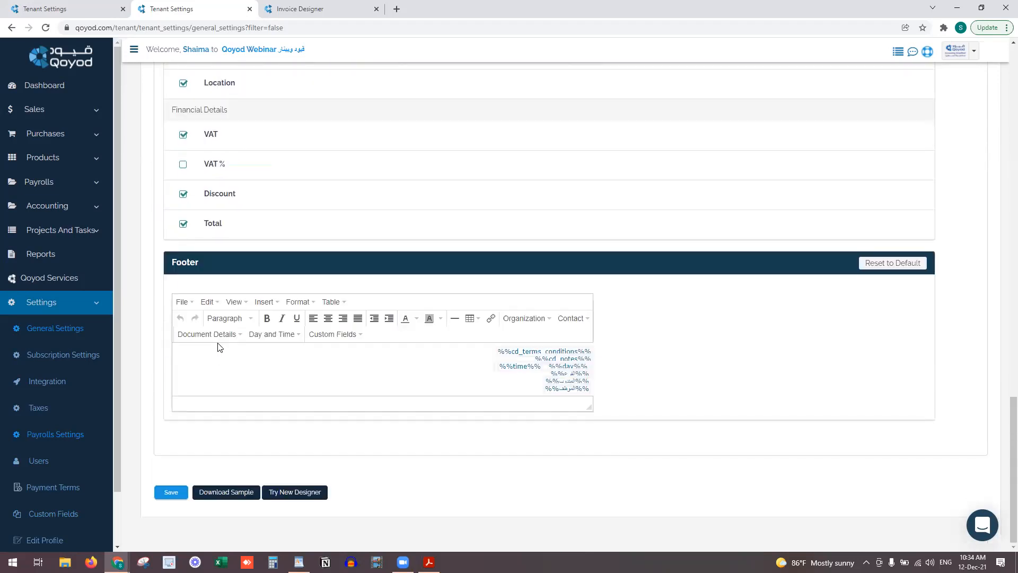
scroll(218, 346, up, 20)
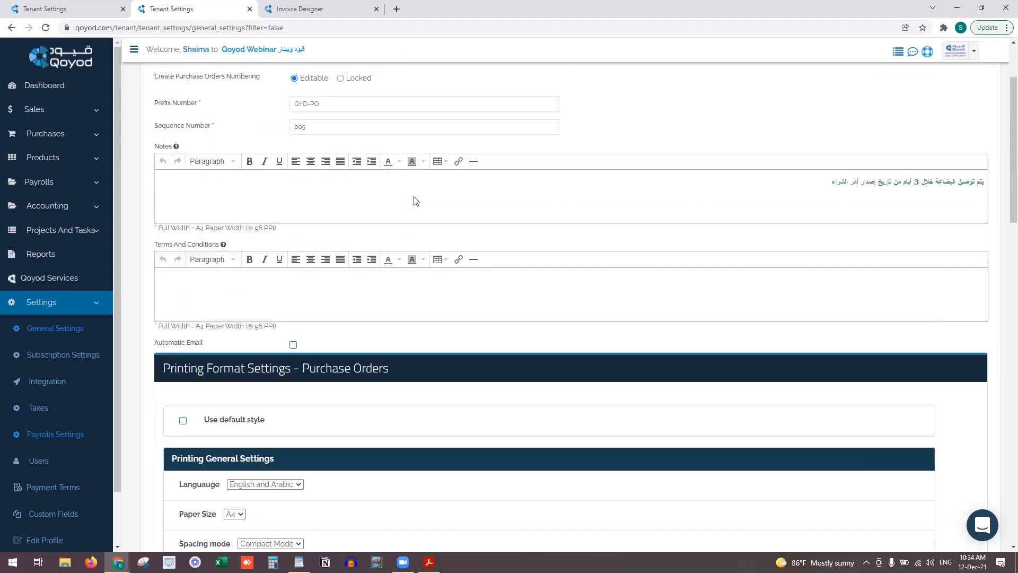
click(682, 112)
scroll(452, 309, down, 15)
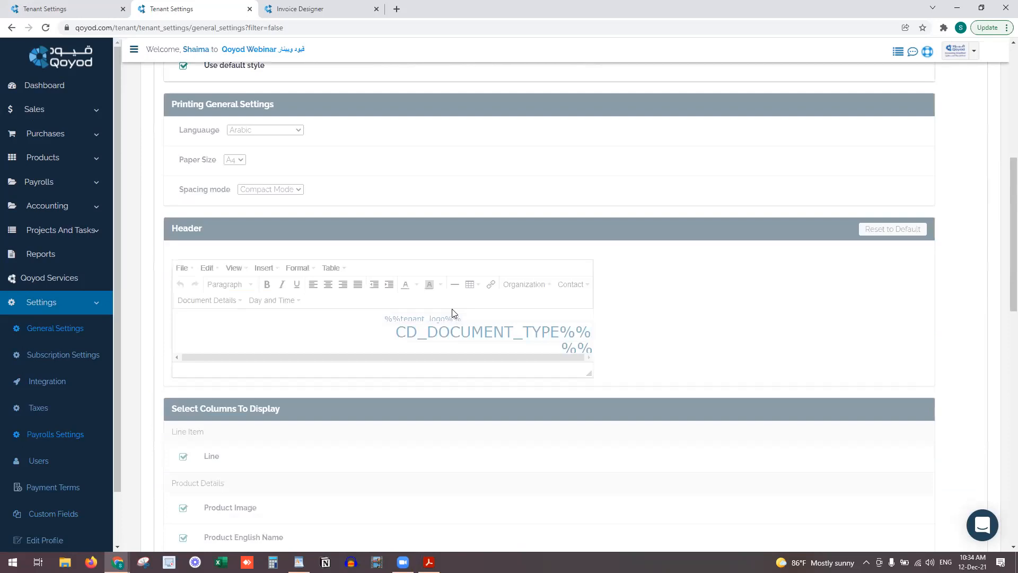
scroll(452, 313, down, 7)
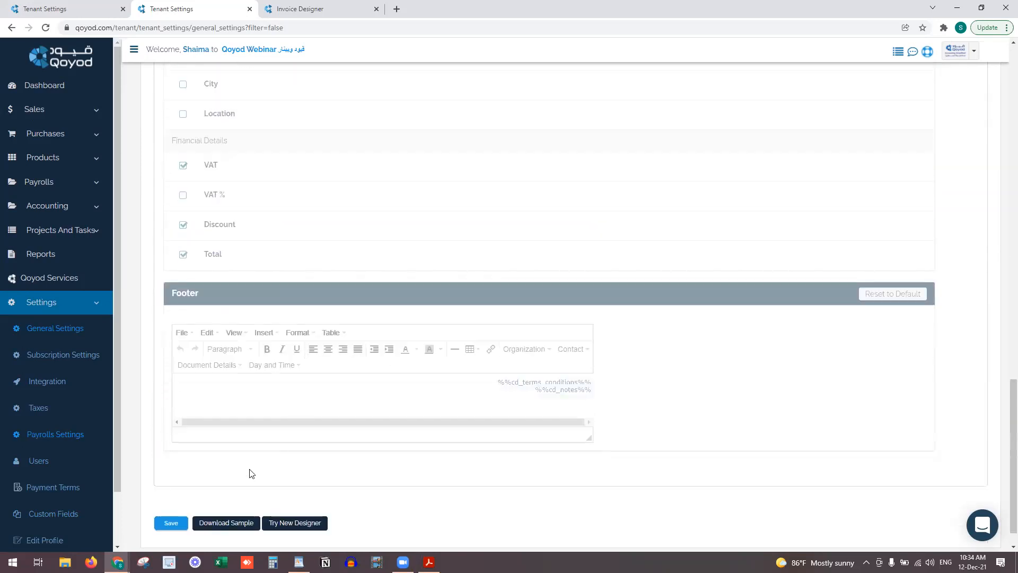
Download the sample credit note PDF, review it in Acrobat, then close and minimize Acrobat
click(210, 524)
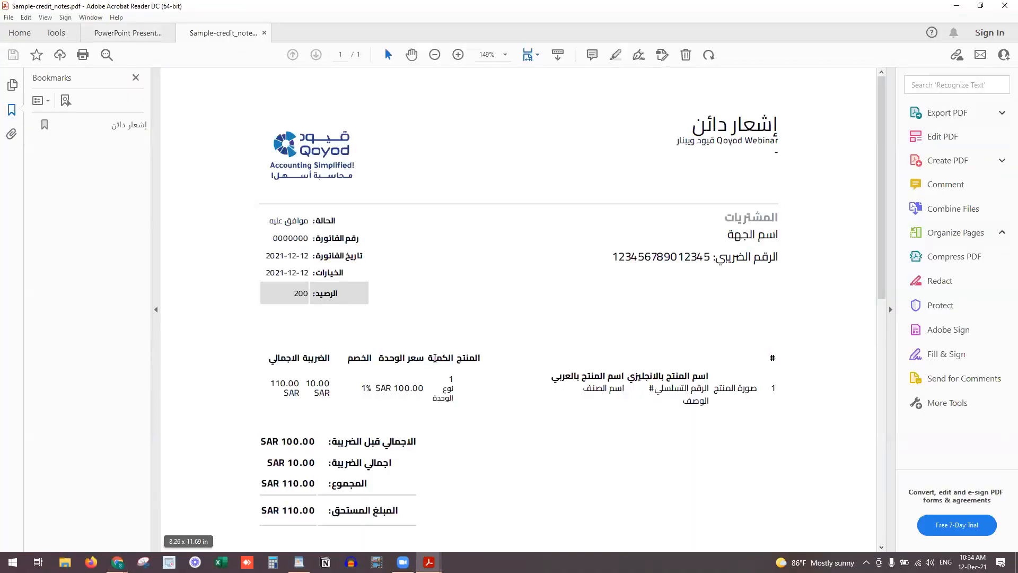
scroll(436, 363, down, 3)
scroll(435, 360, down, 5)
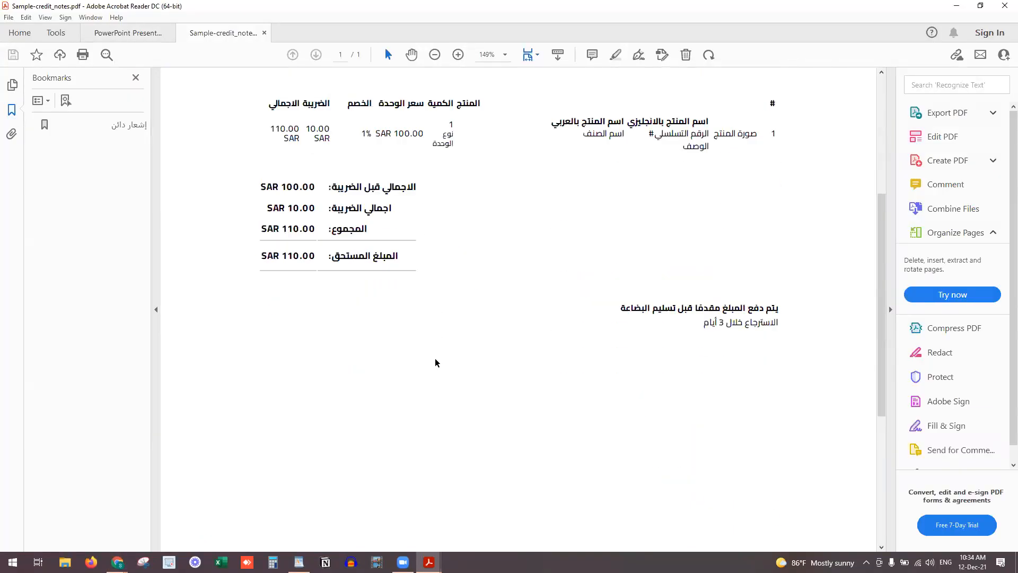
scroll(884, 345, up, 8)
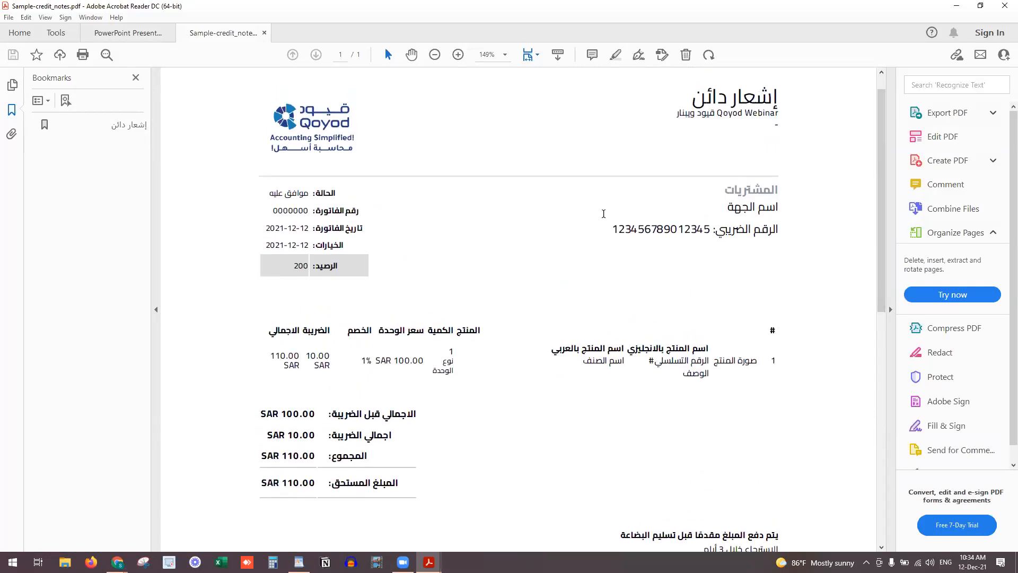
click(264, 33)
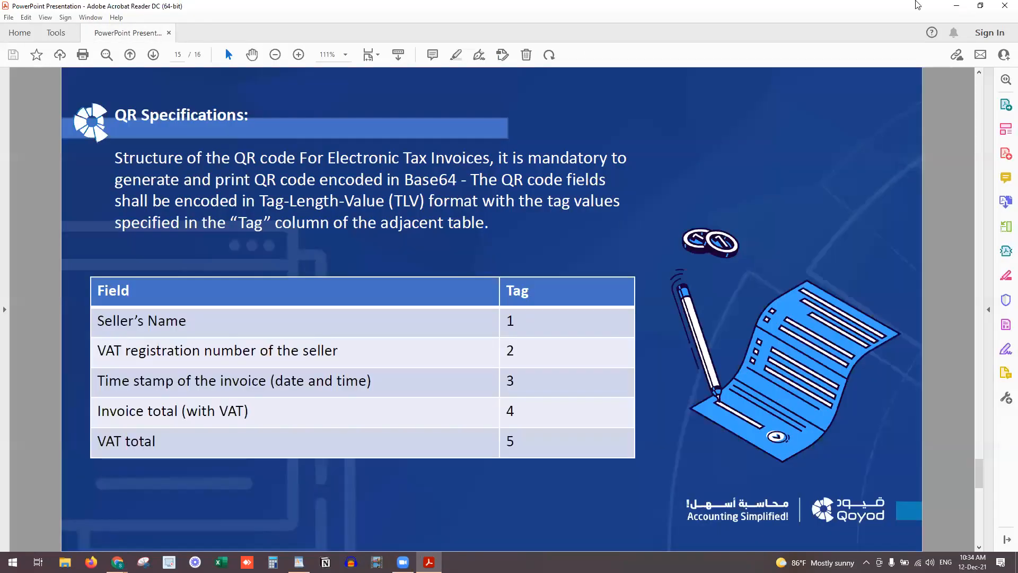
click(960, 6)
Browse the Receipt, Quote and Invoice settings, then switch to the Invoice Designer tab
scroll(342, 459, up, 6)
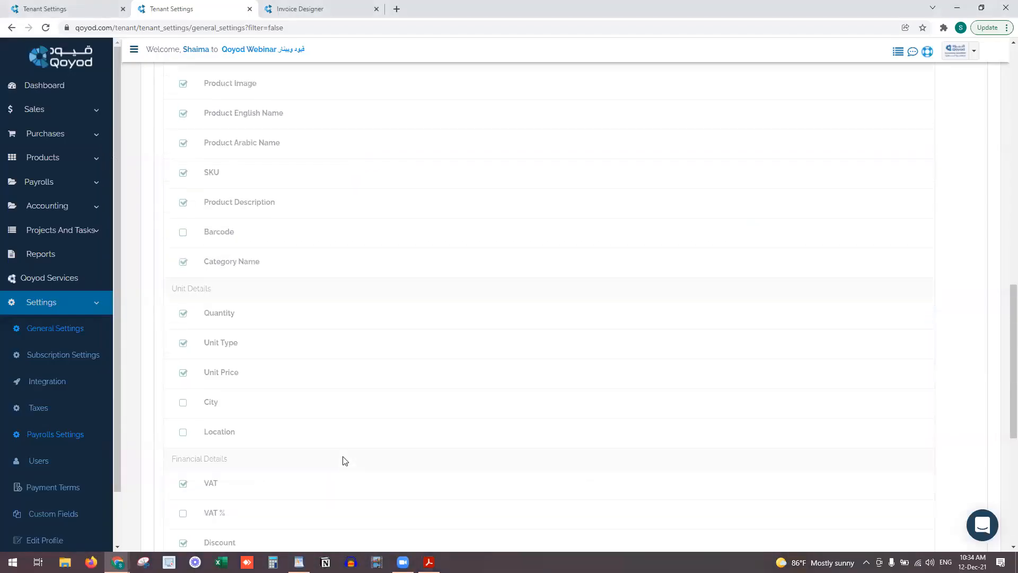
scroll(344, 459, up, 7)
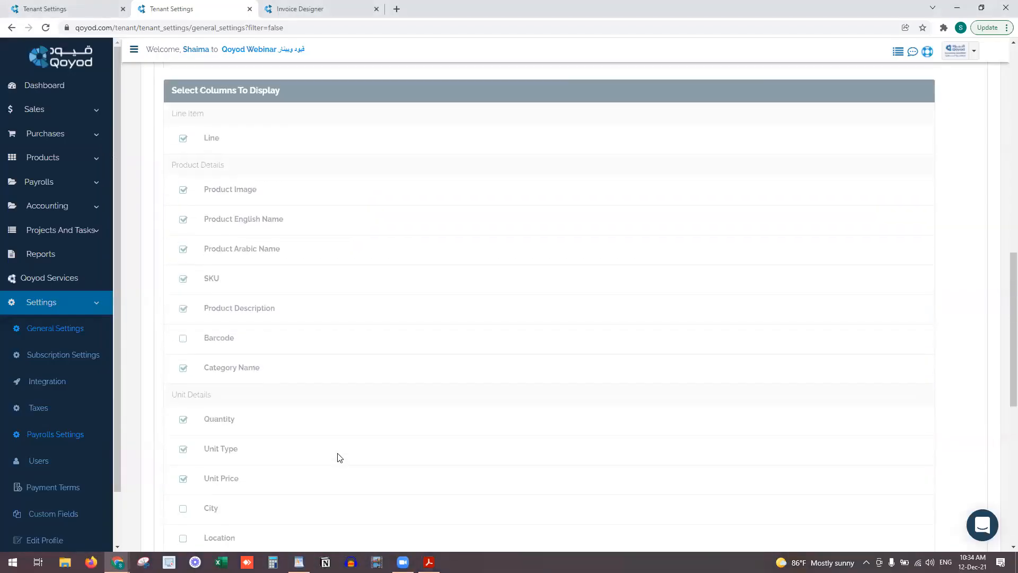
scroll(340, 457, up, 8)
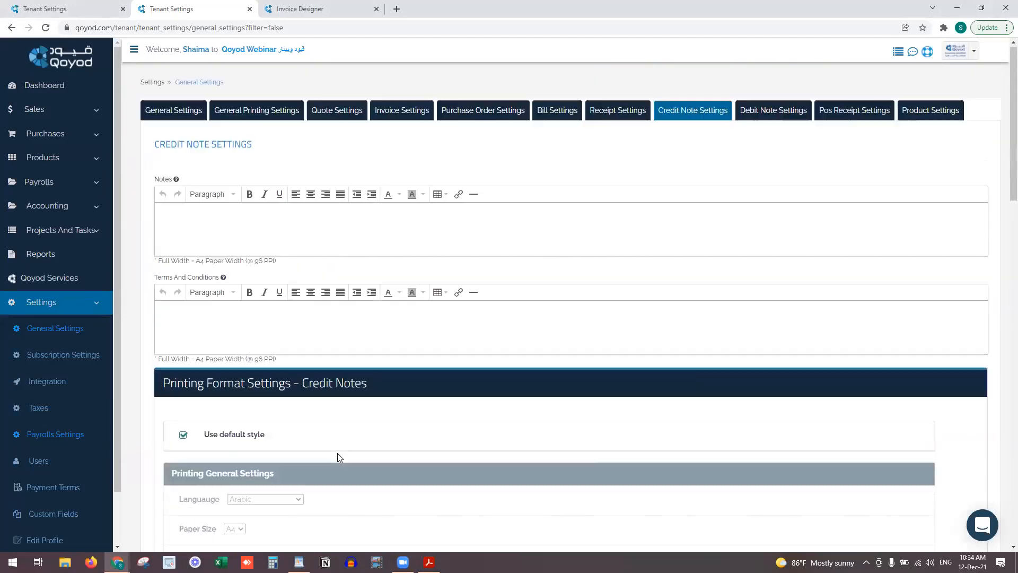
click(597, 110)
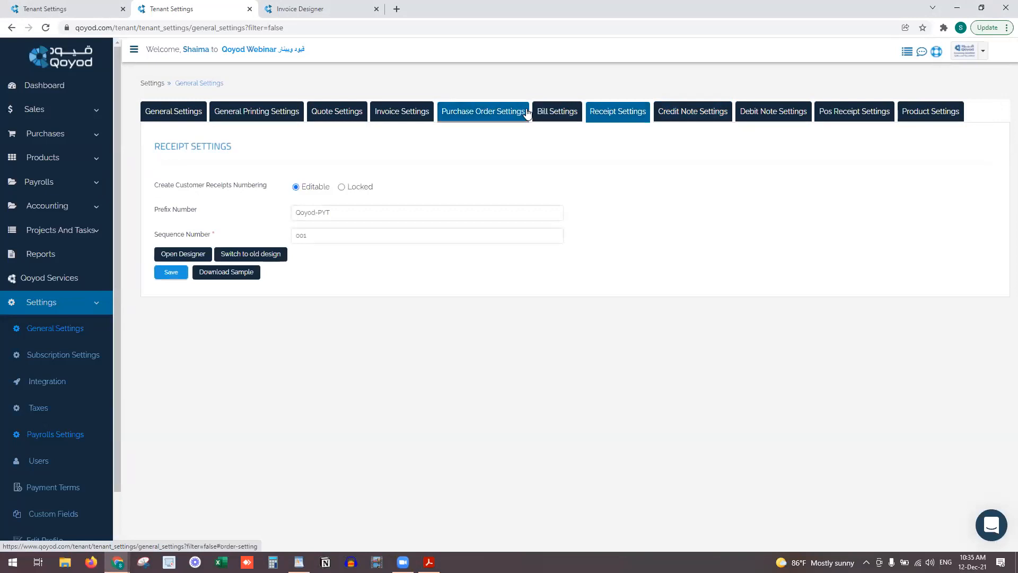
click(341, 112)
click(399, 111)
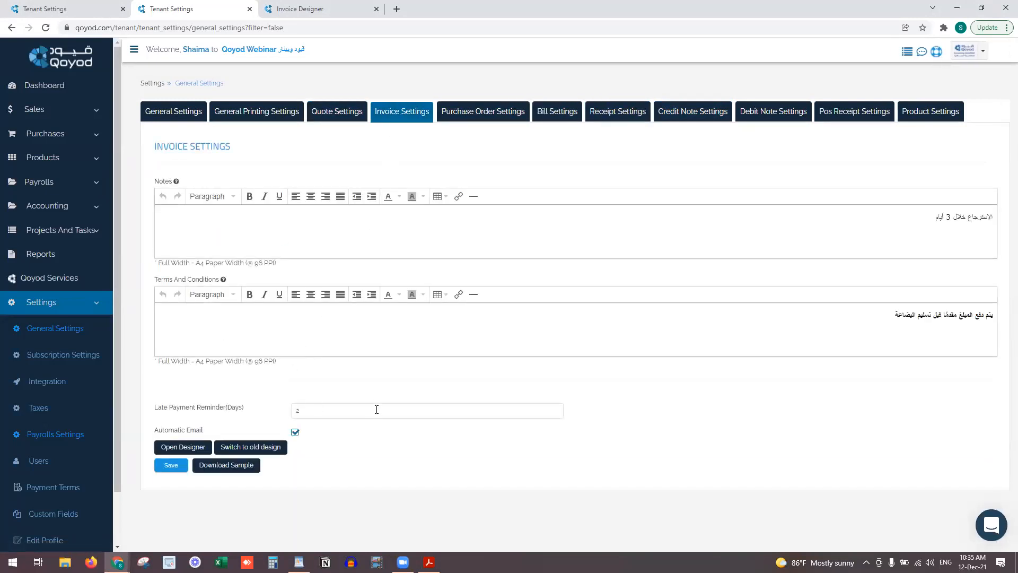
click(313, 7)
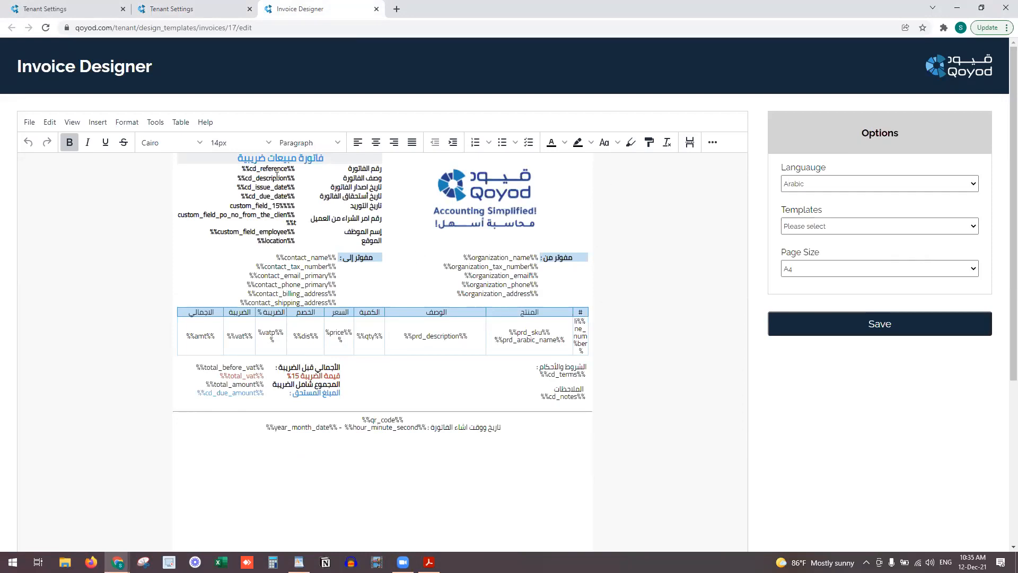
Inspect the blue invoice title and terms heading, then go back to the invoice settings page
drag(330, 155, 254, 158)
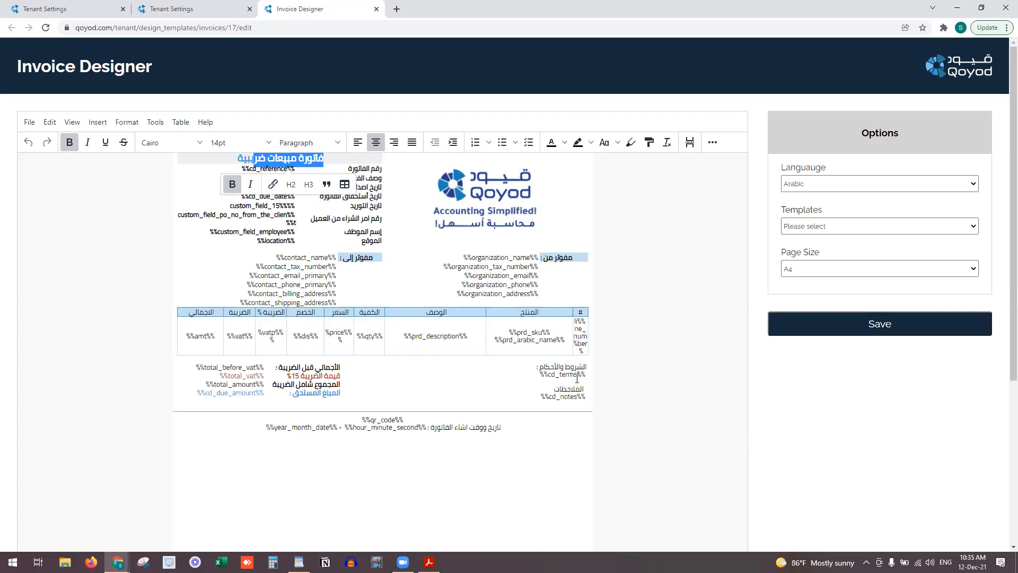
drag(582, 366, 545, 367)
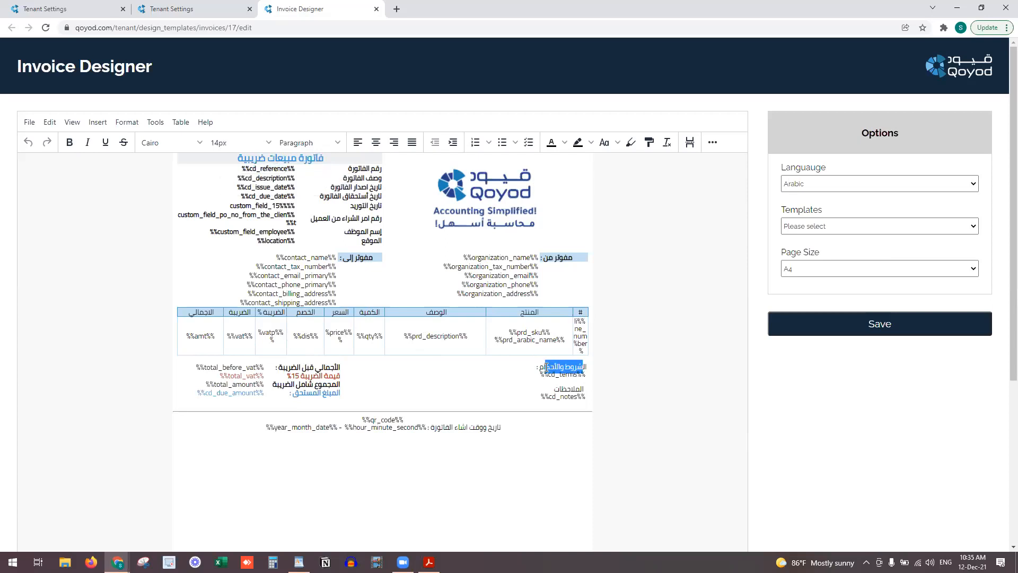
click(307, 373)
drag(306, 371, 308, 373)
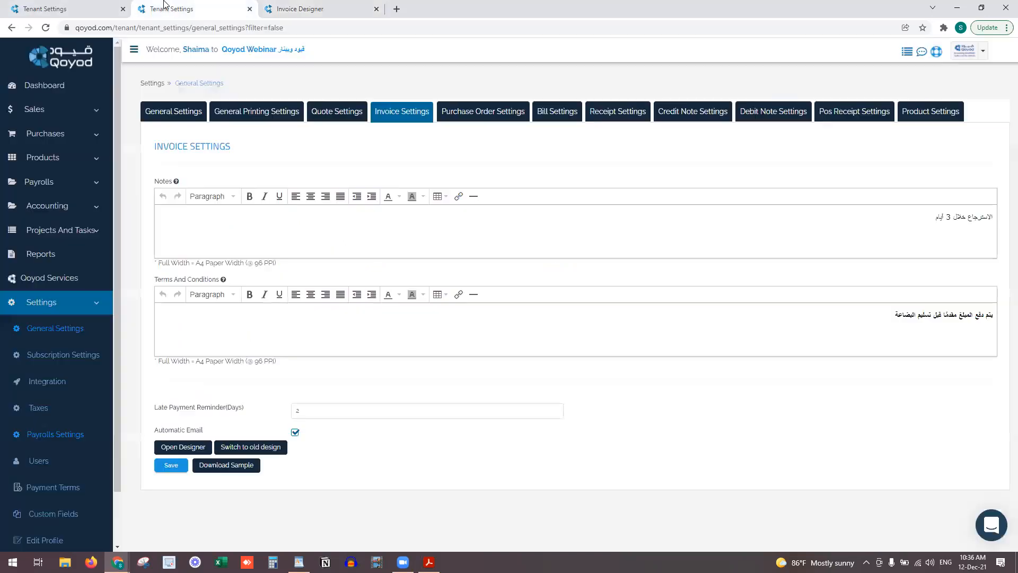
click(165, 9)
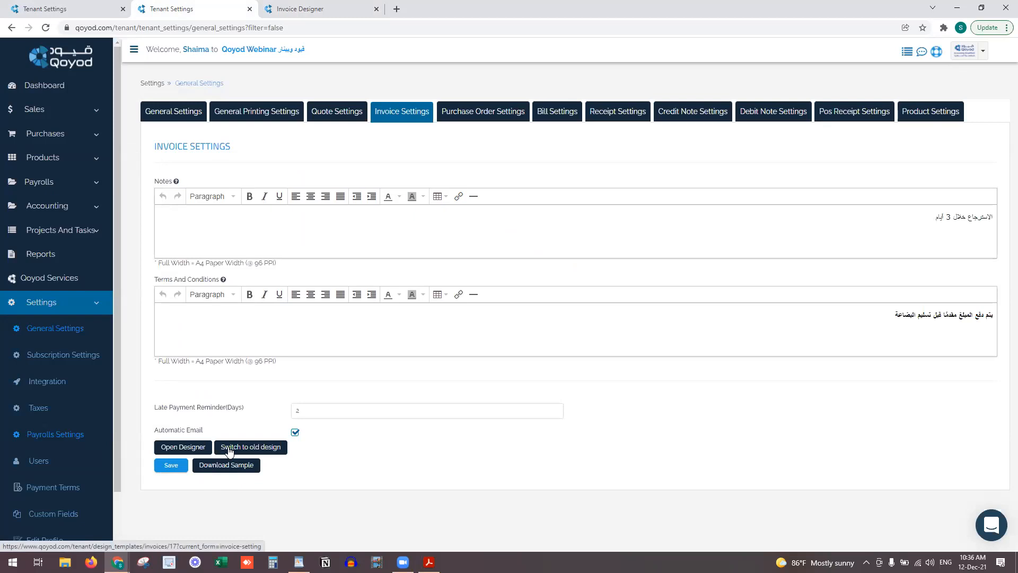
Open a new Invoice Designer and set the template language to English, then back to Arabic
click(188, 449)
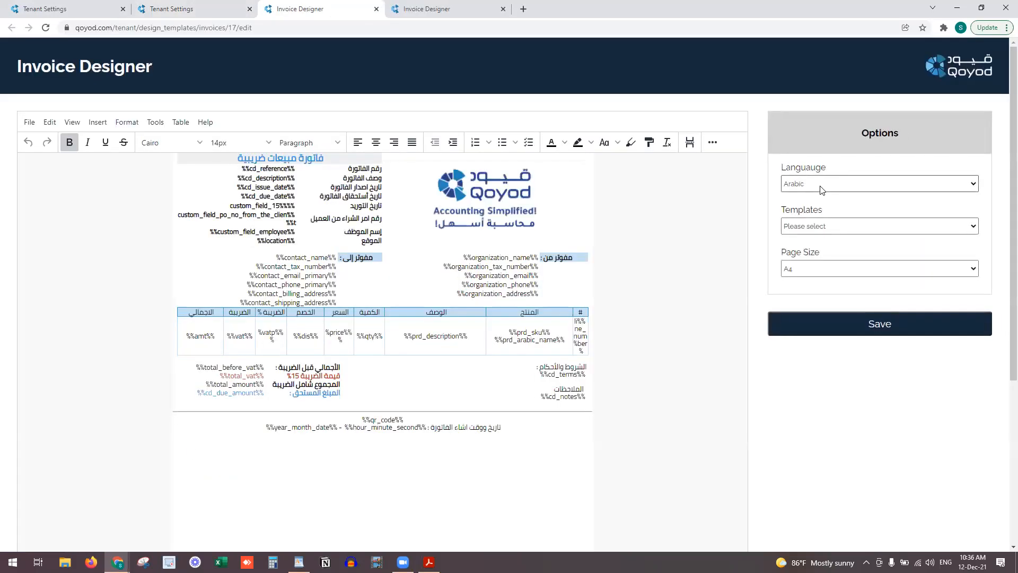
click(821, 183)
click(845, 205)
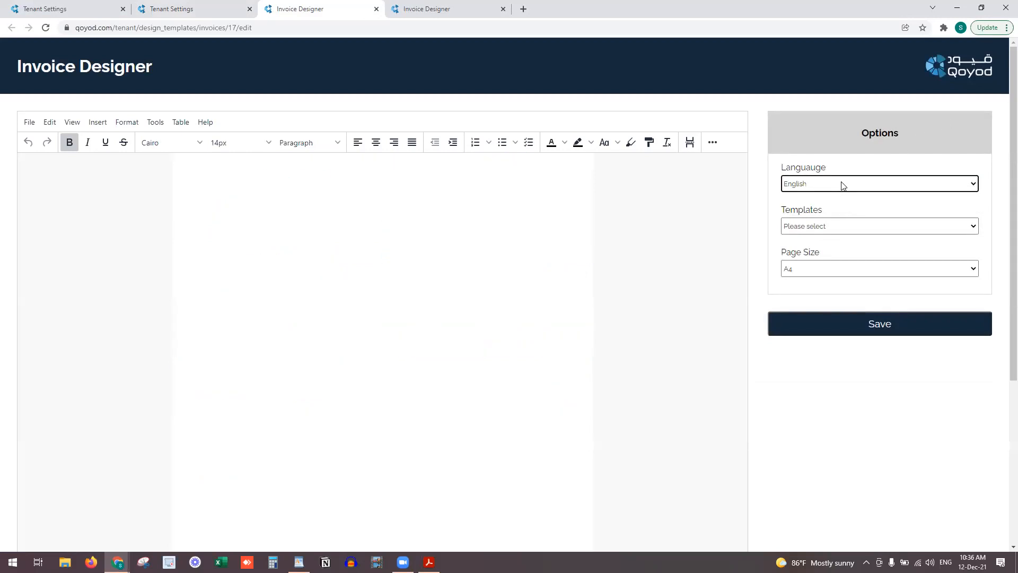
click(843, 185)
click(831, 196)
Preview ready-made templates 2 and 3, then load template 1
click(824, 227)
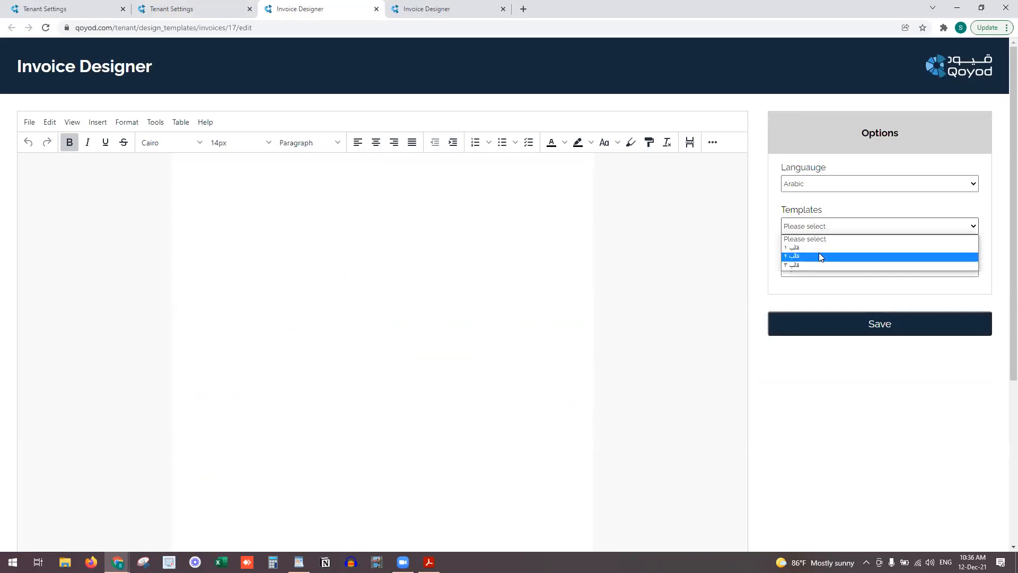
click(819, 256)
click(817, 226)
click(816, 265)
click(817, 226)
click(814, 247)
Try A5 and 80 MM page sizes, then settle on A4
click(816, 268)
click(814, 288)
click(816, 275)
click(815, 299)
click(816, 270)
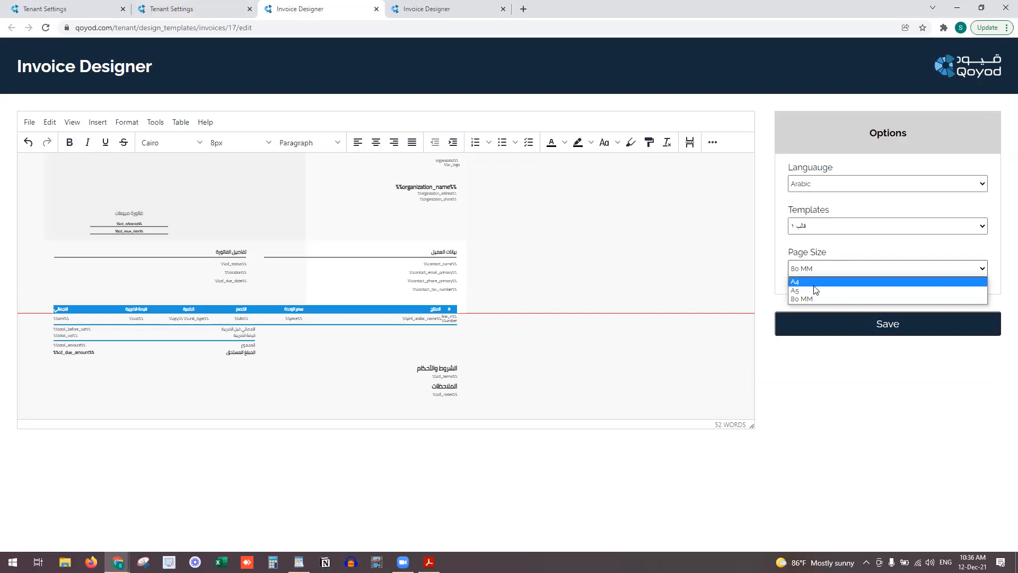
click(815, 281)
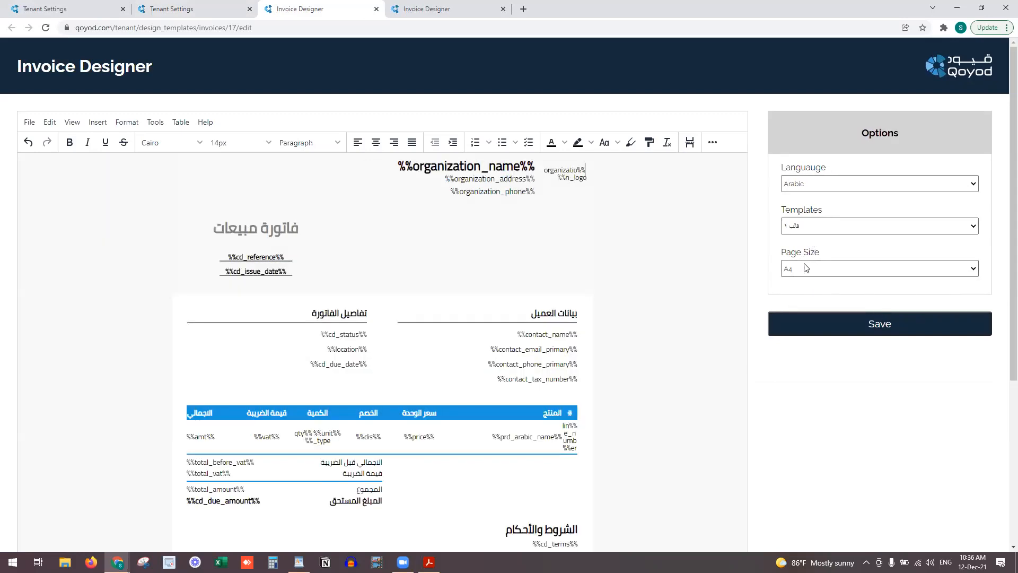
Turn View > Show blocks outlines on and then off again
click(804, 227)
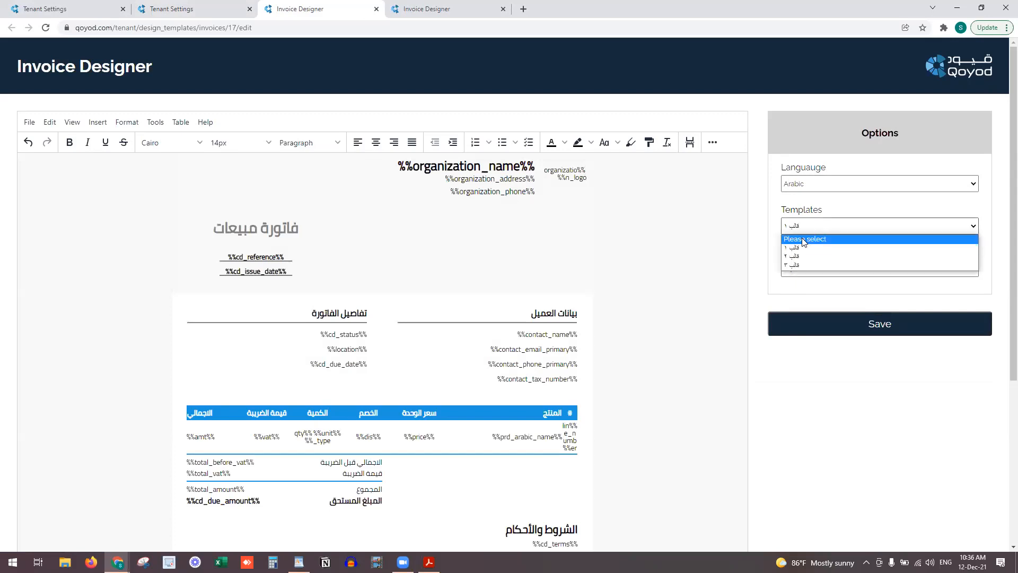
scroll(363, 281, down, 5)
scroll(357, 281, up, 5)
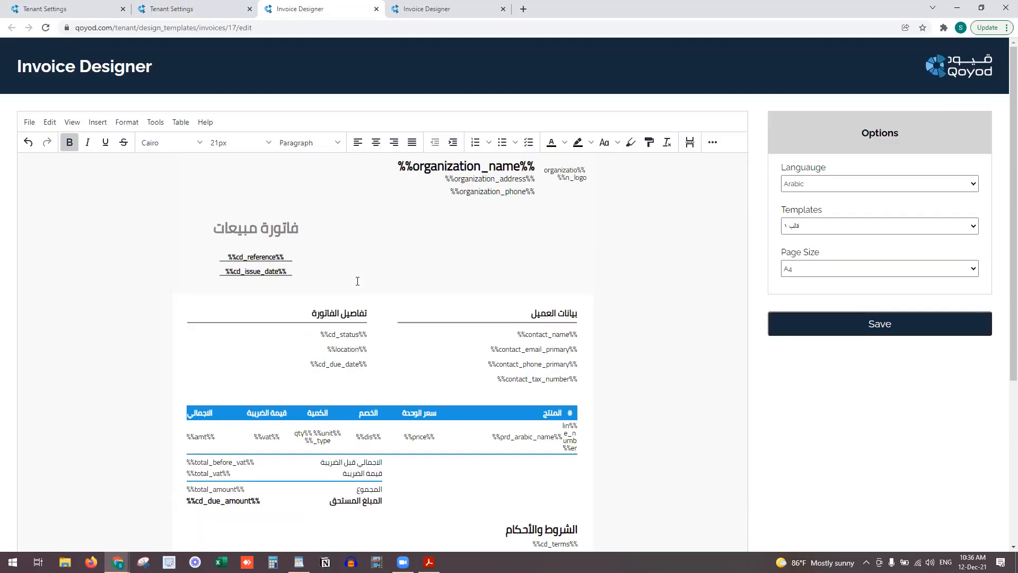
click(119, 123)
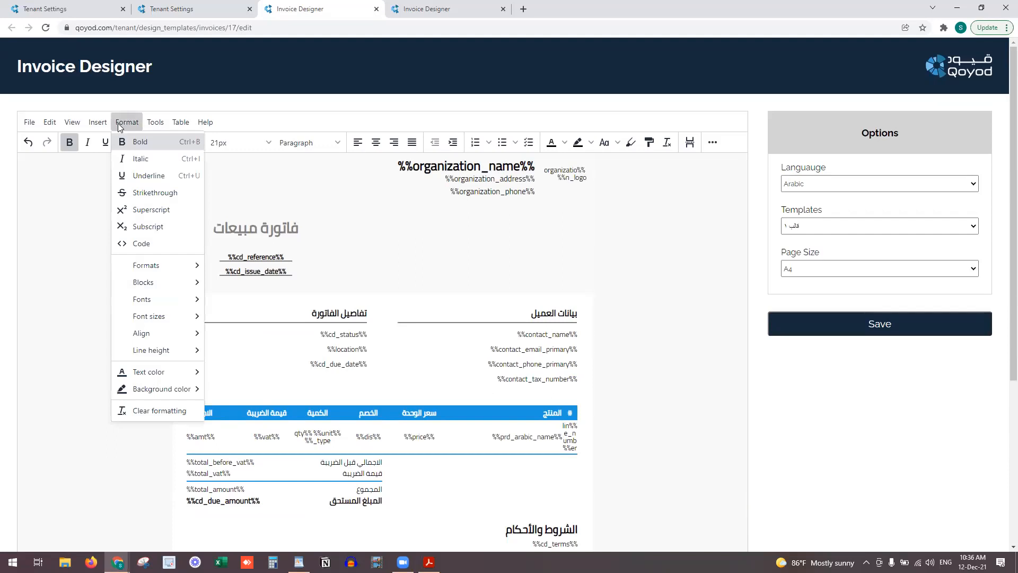
click(72, 122)
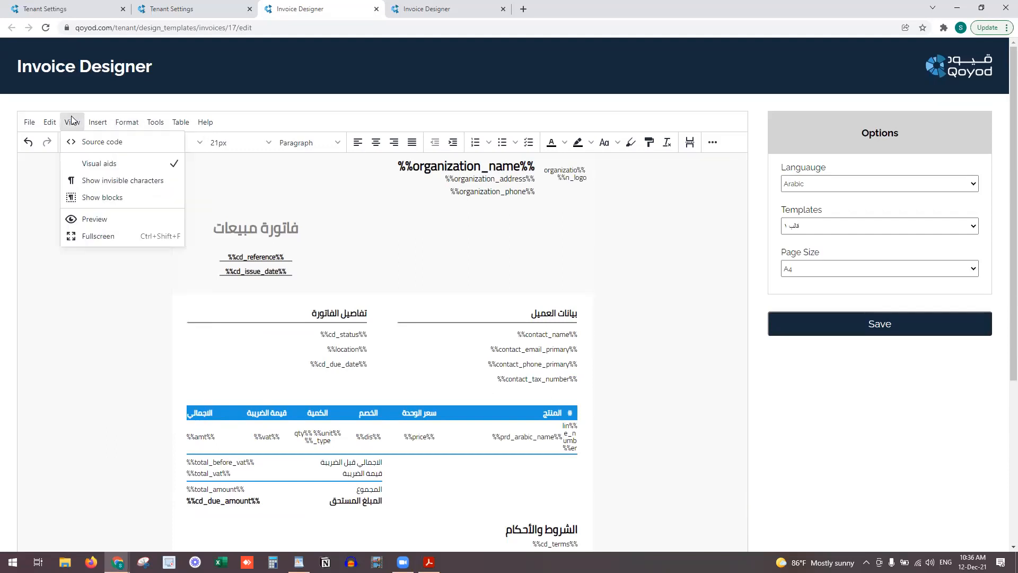
click(117, 198)
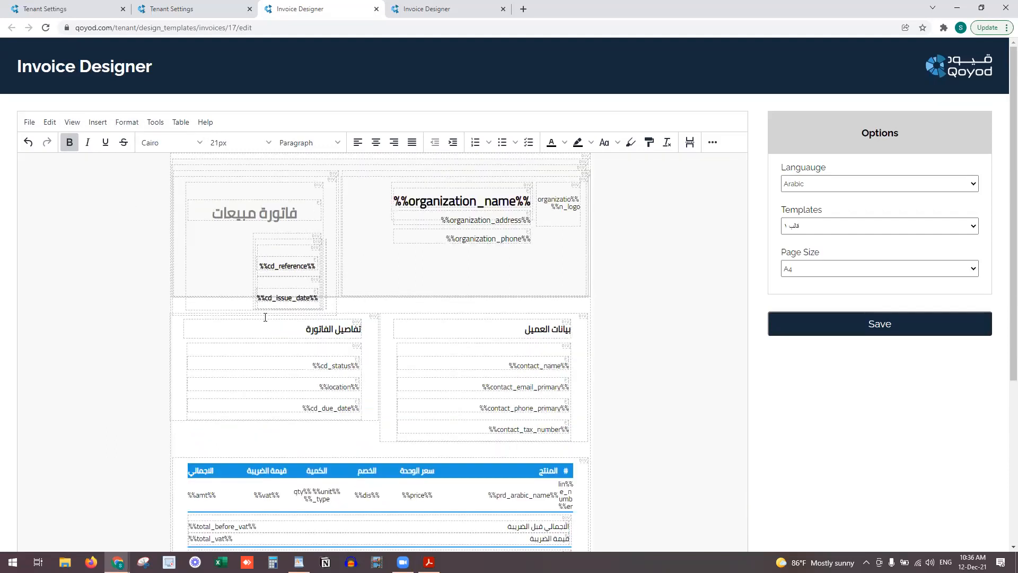
scroll(265, 318, down, 5)
scroll(391, 362, up, 5)
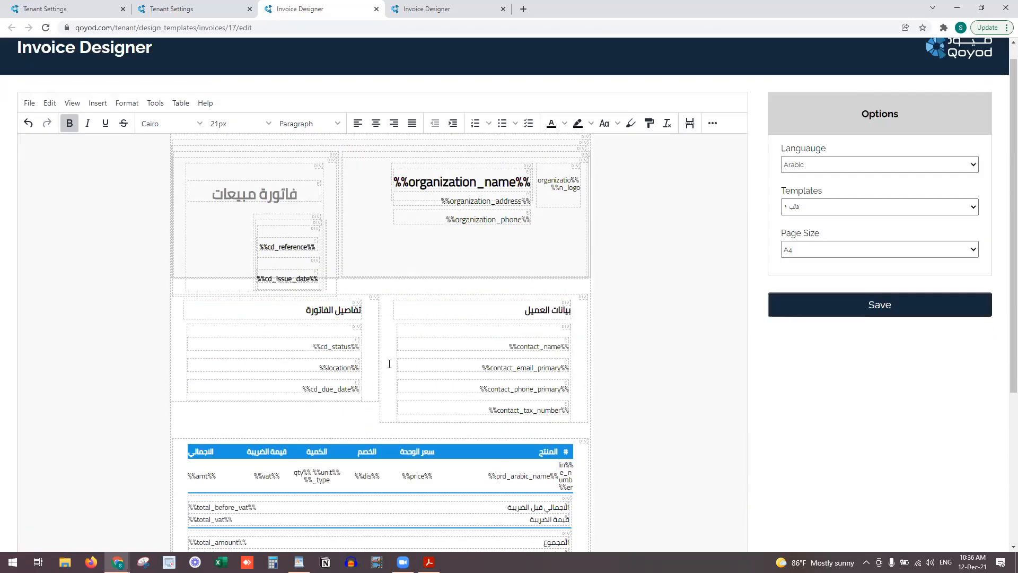
click(97, 122)
mouse_move(81, 125)
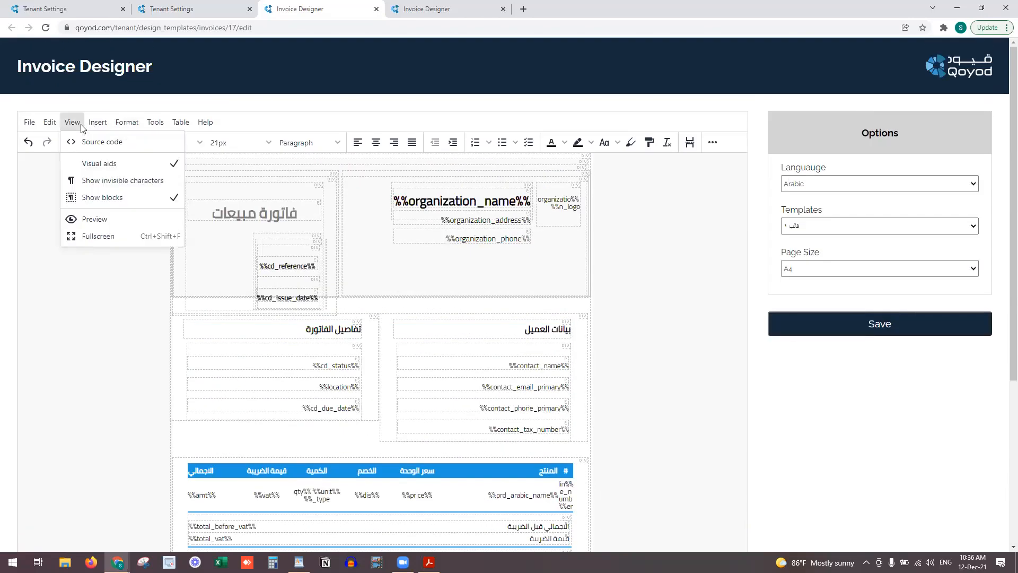
click(79, 198)
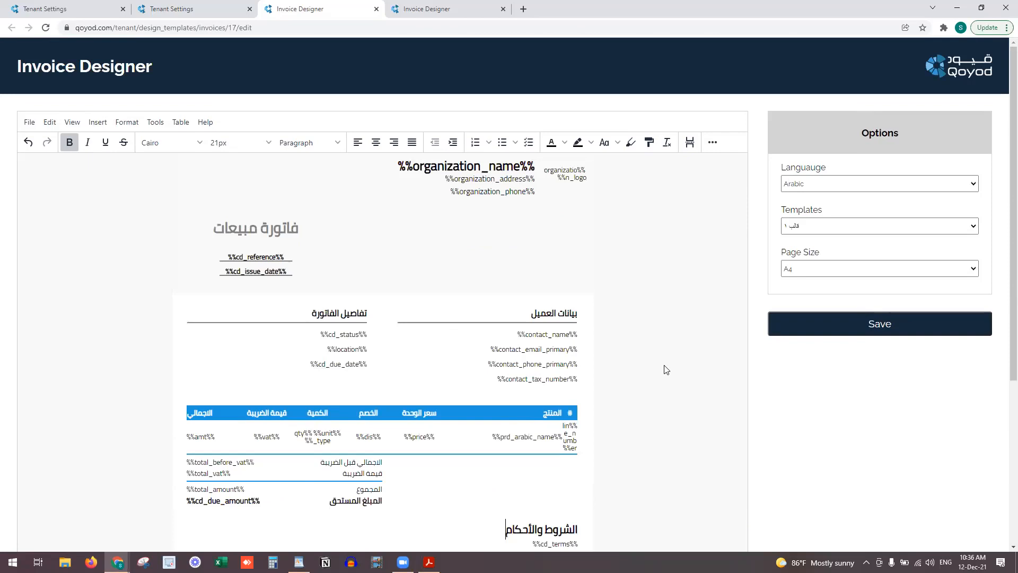
click(811, 226)
Clear the template to a blank page and add empty lines below the top
click(811, 241)
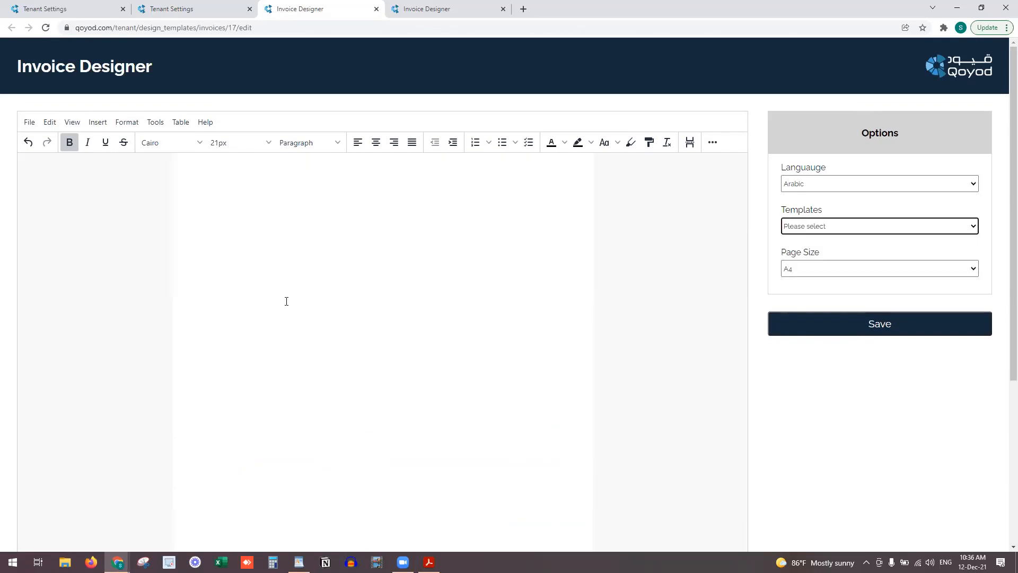
click(291, 235)
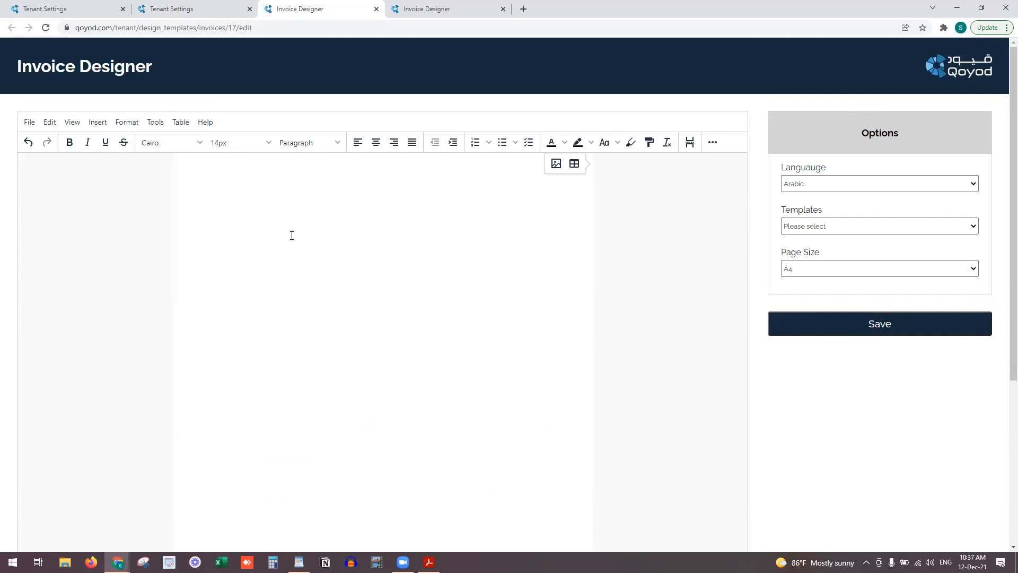
click(419, 7)
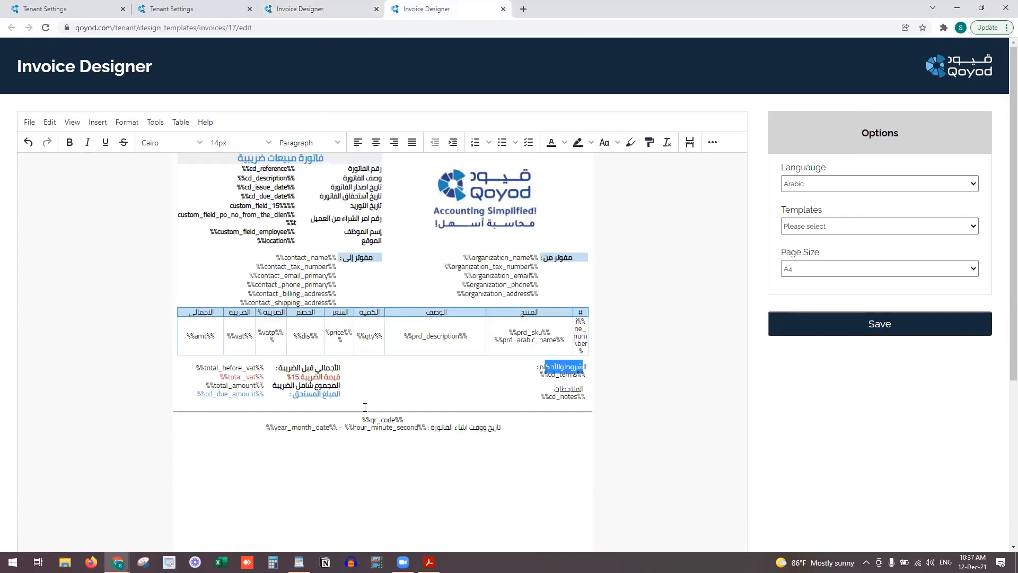
click(340, 8)
key(Return)
key(Return)
key(Return)
key(Return)
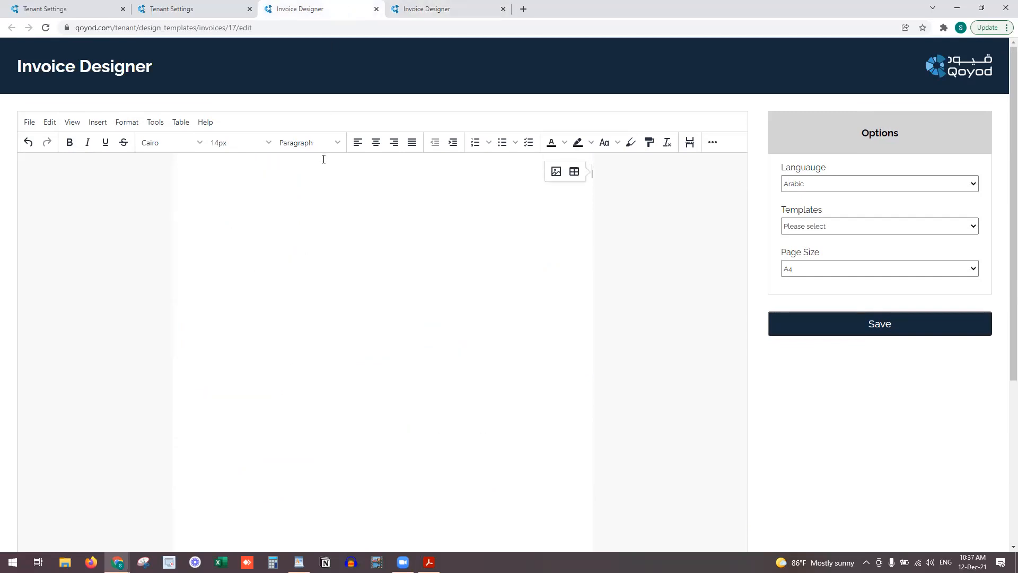
click(323, 159)
Insert a table of 4 columns by 7 rows at the top of the page
click(97, 122)
mouse_move(105, 158)
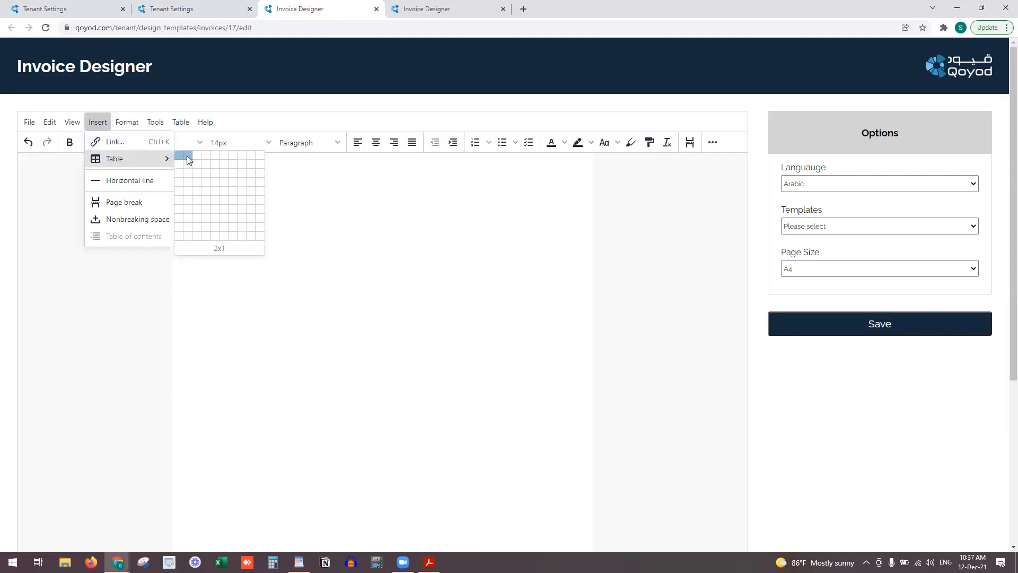
click(205, 211)
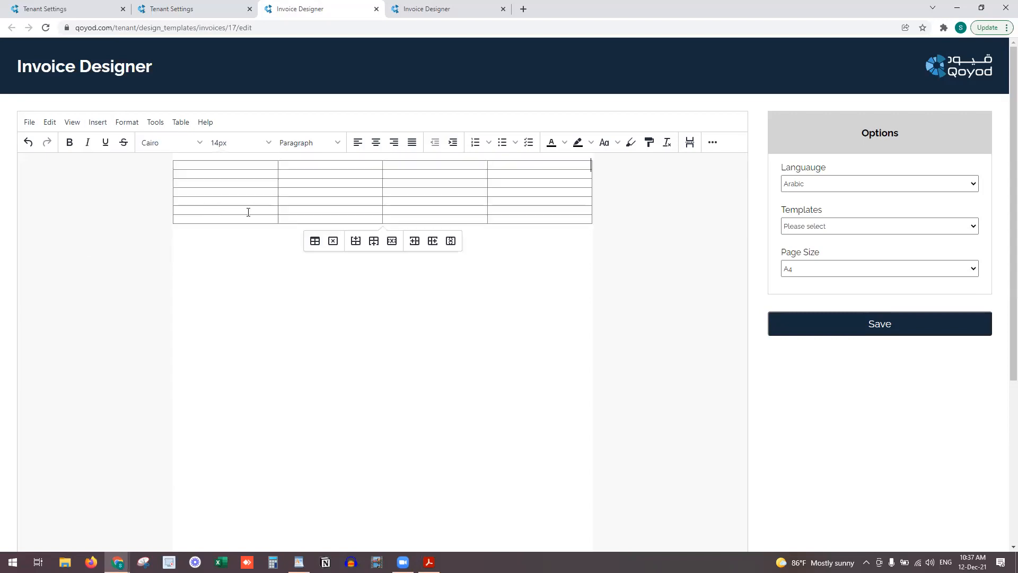
double_click(464, 169)
double_click(470, 167)
double_click(497, 179)
click(514, 219)
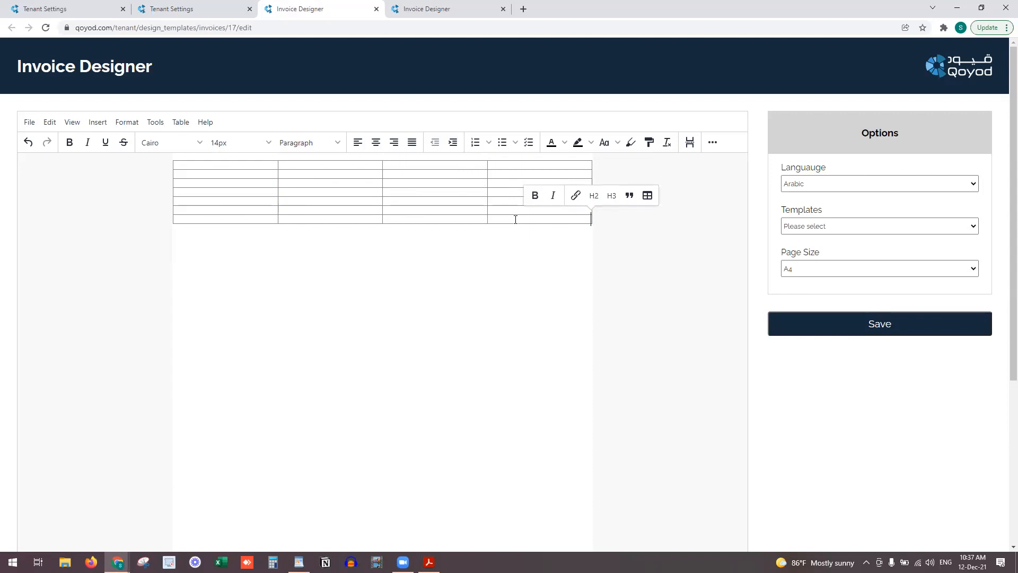
Merge the right two columns and the first two top-row cells, and narrow the first column
right_click(516, 219)
mouse_move(549, 234)
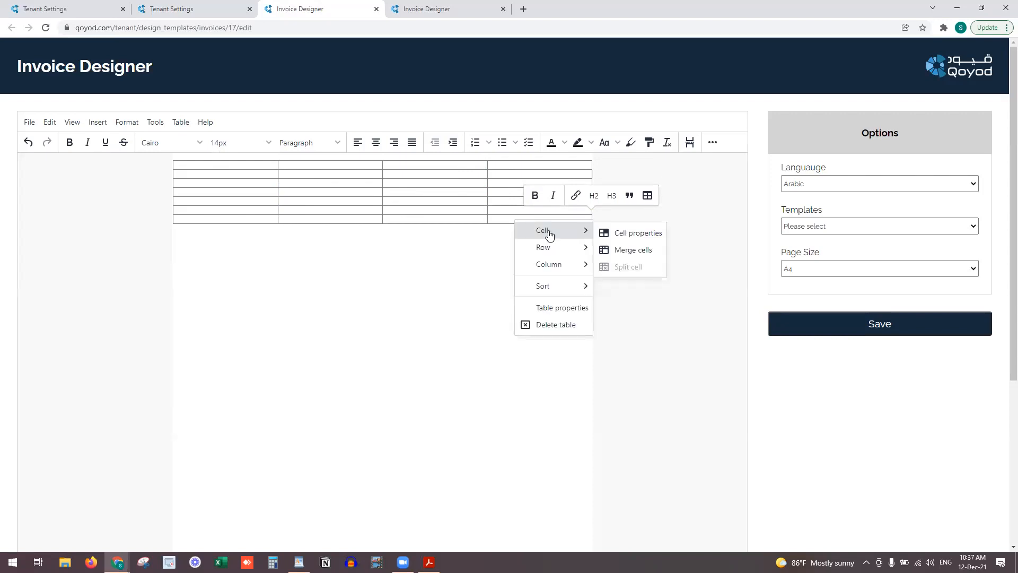
click(626, 249)
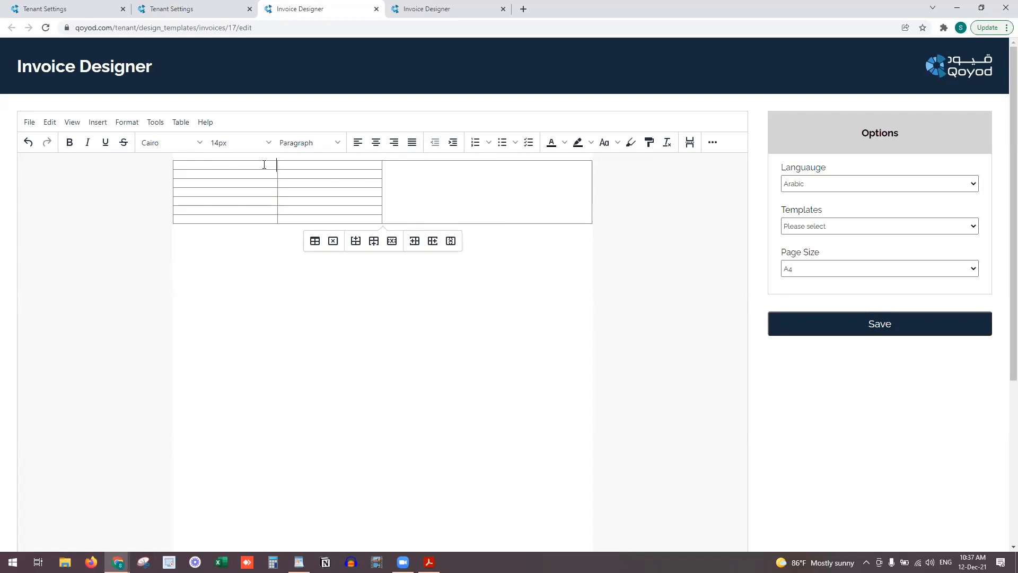
click(283, 166)
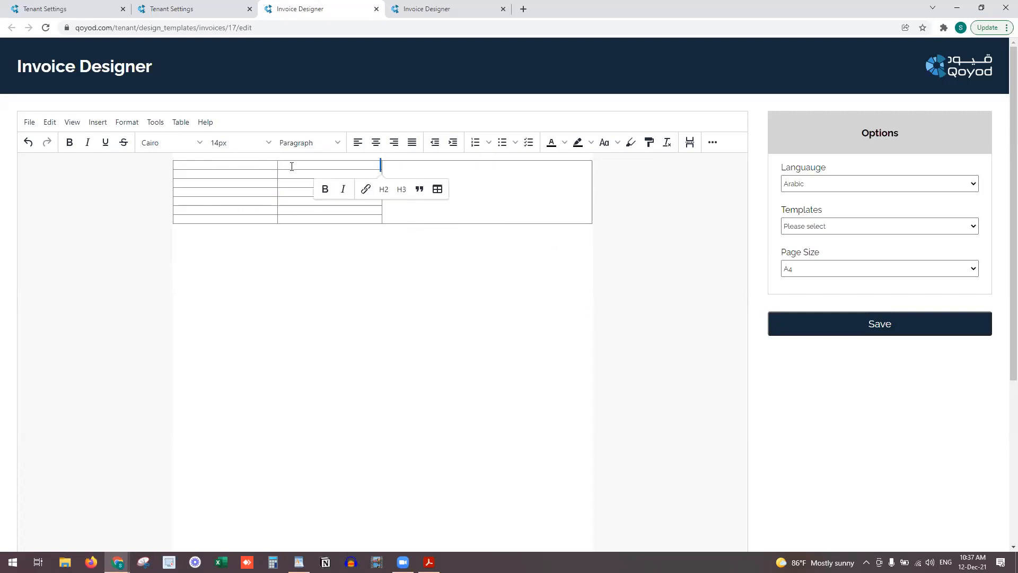
right_click(291, 166)
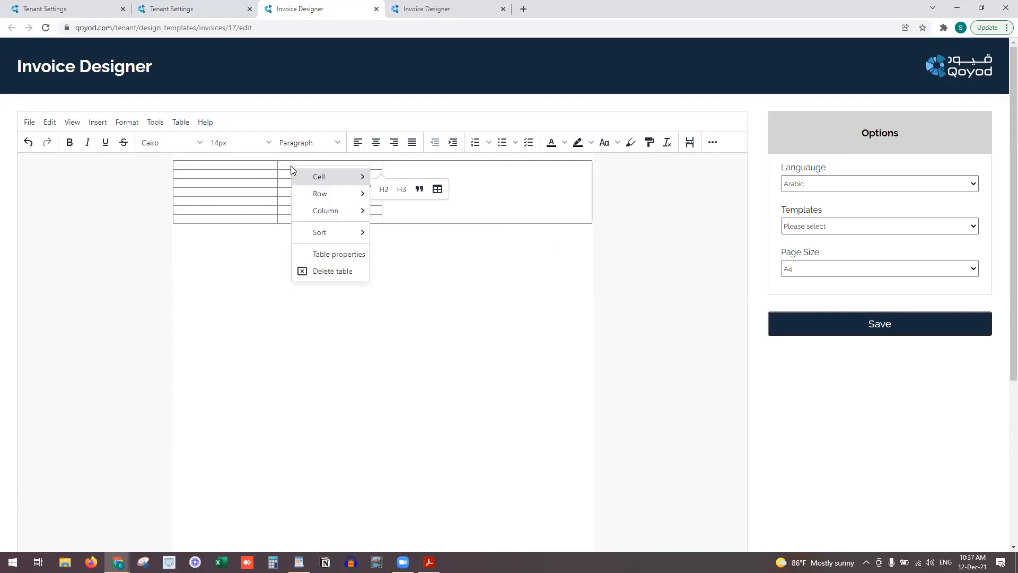
mouse_move(321, 176)
click(409, 196)
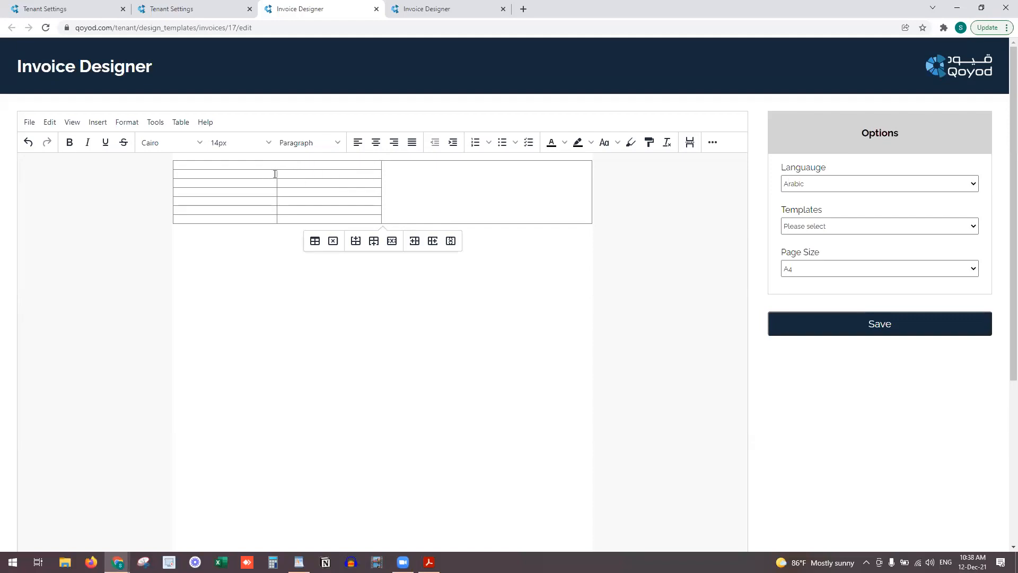
drag(276, 176, 258, 177)
click(502, 262)
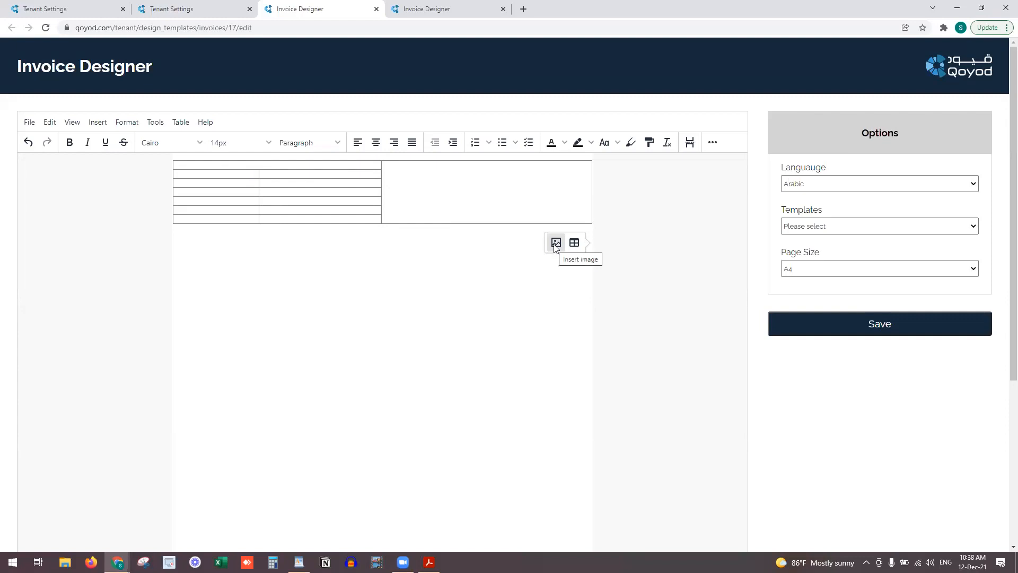
Insert the Qoyod logo image and resize its width in Edit Image
click(556, 243)
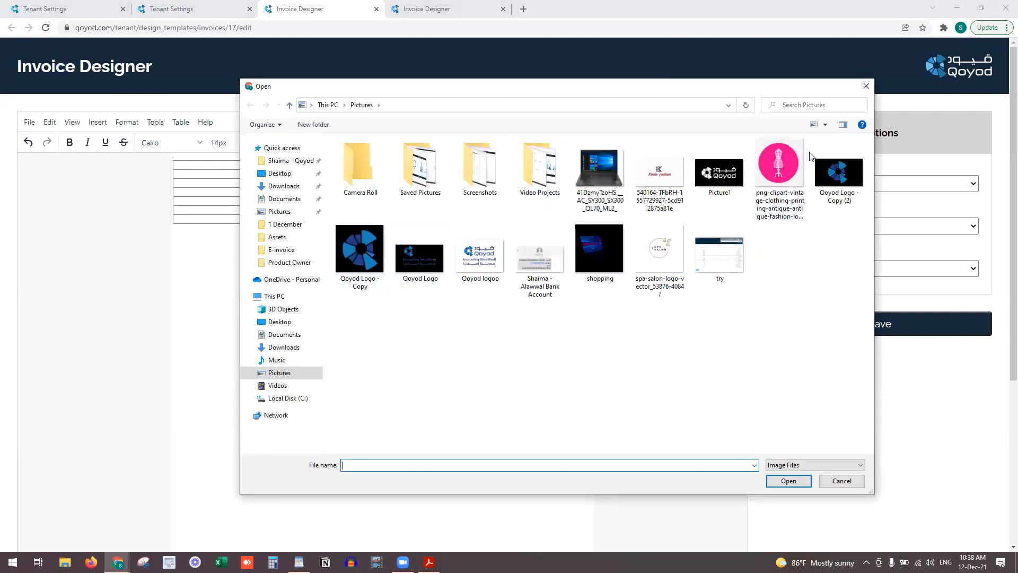
double_click(480, 255)
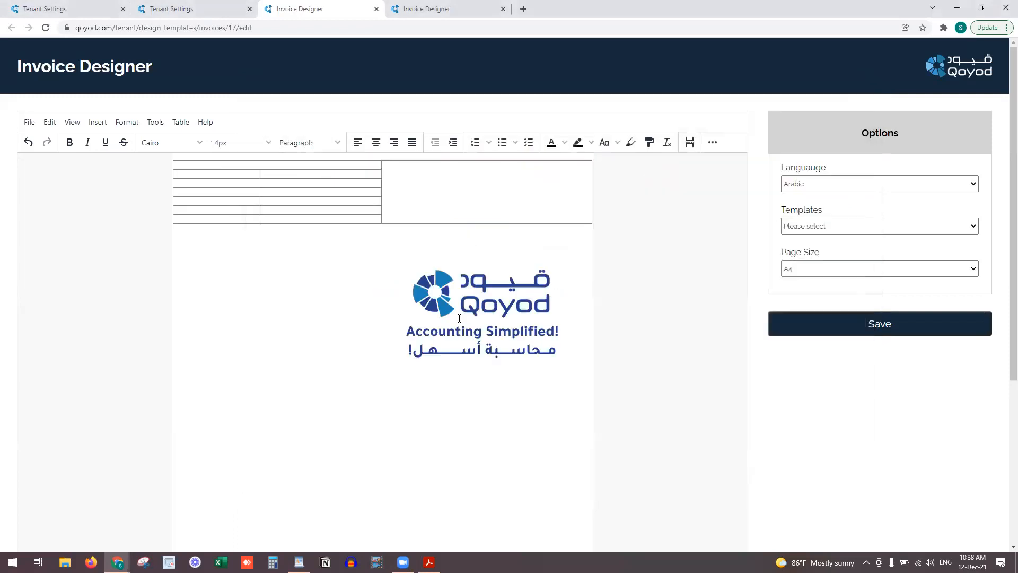
click(453, 303)
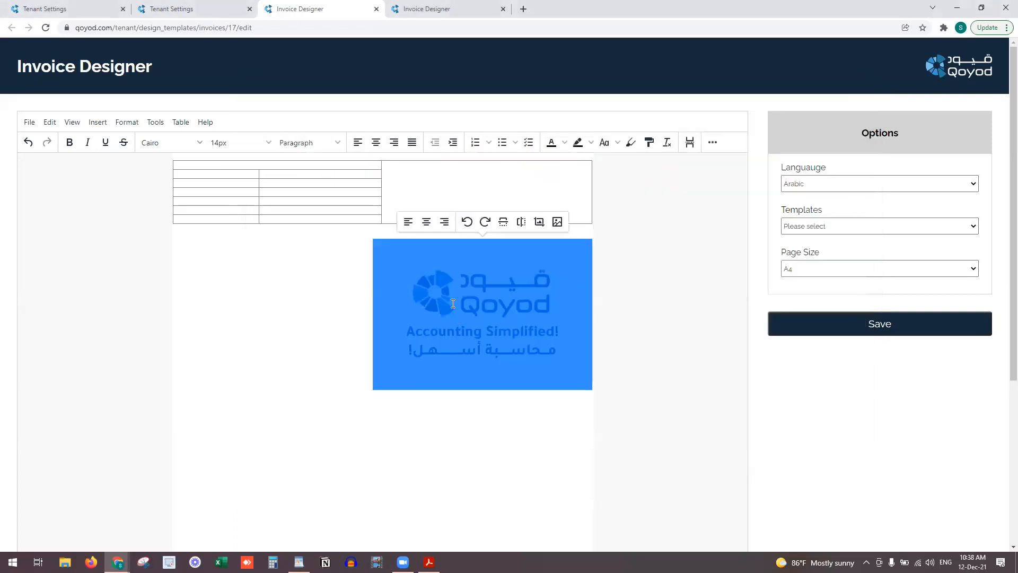
click(539, 222)
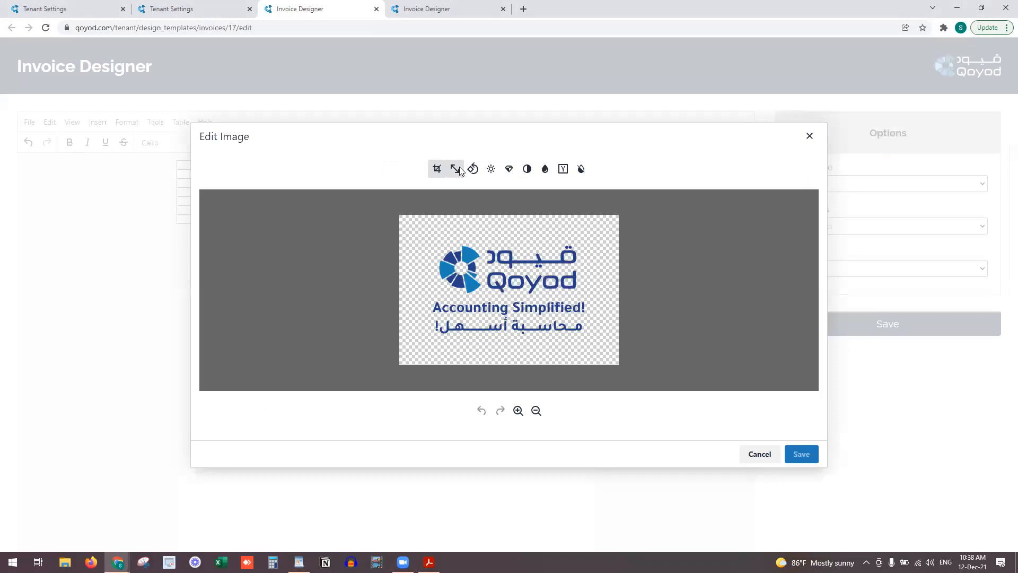
click(456, 169)
click(398, 172)
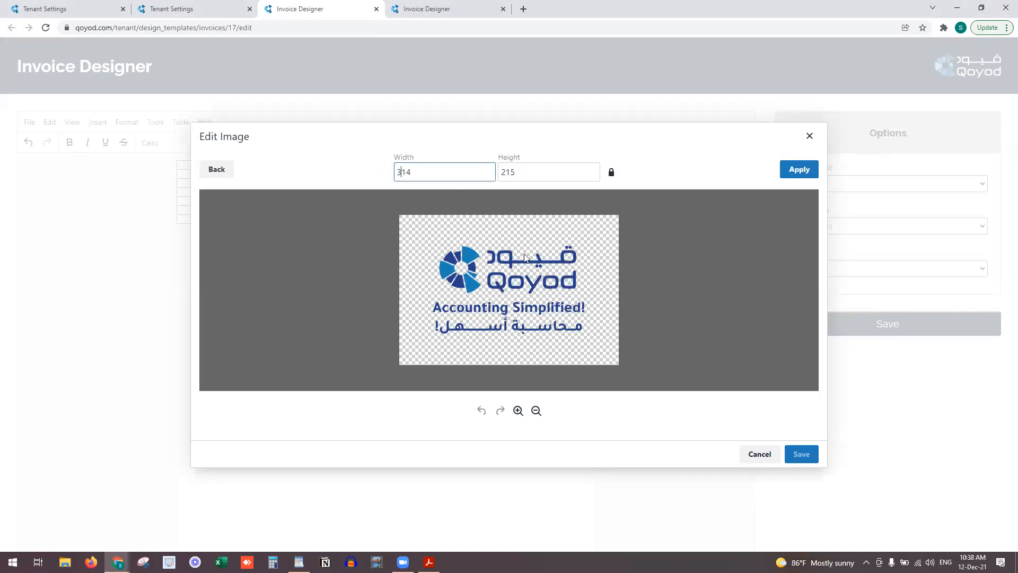
click(796, 168)
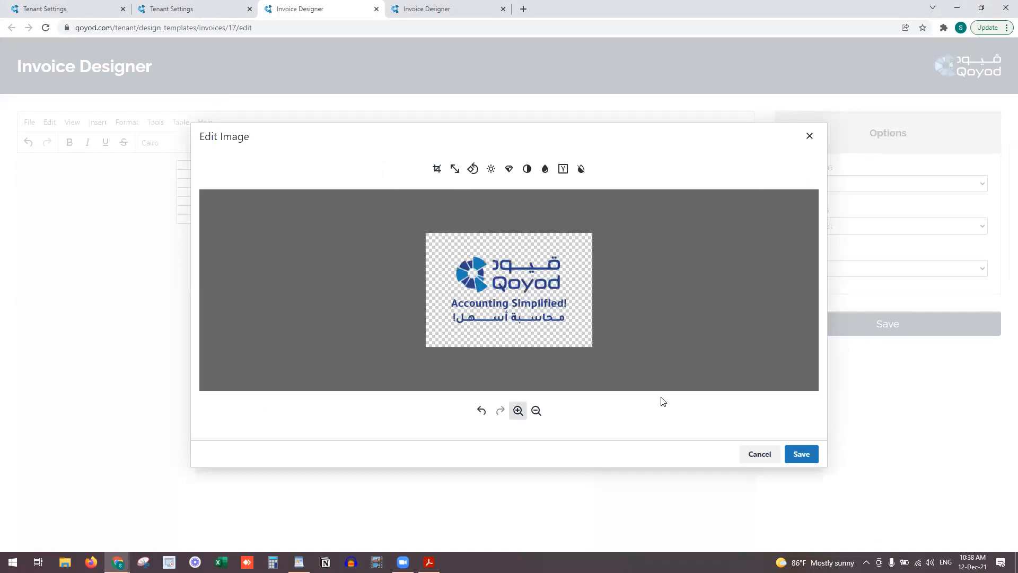
click(801, 454)
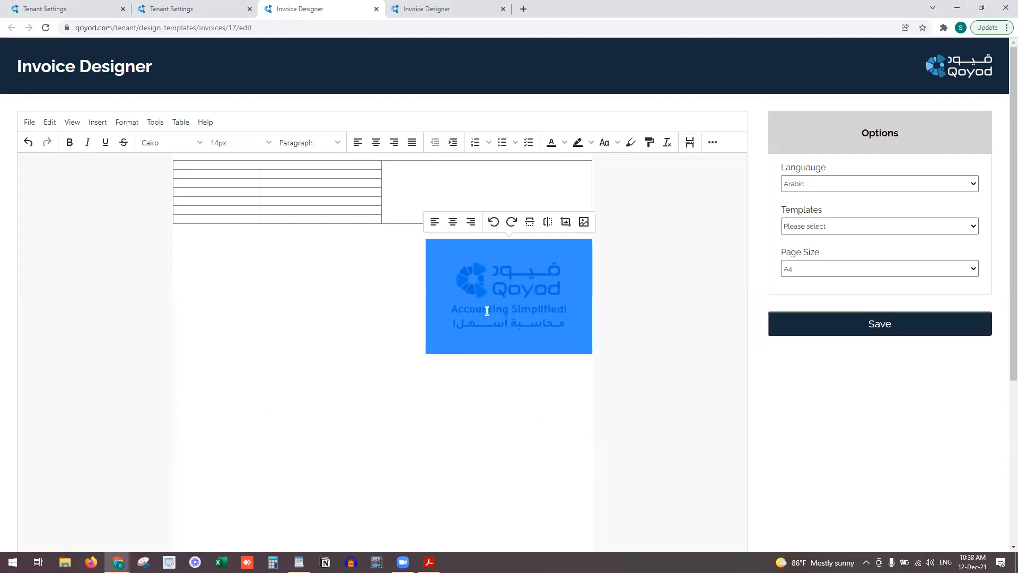
Move the logo from below the table into the right table cell using delete and undo
key(Delete)
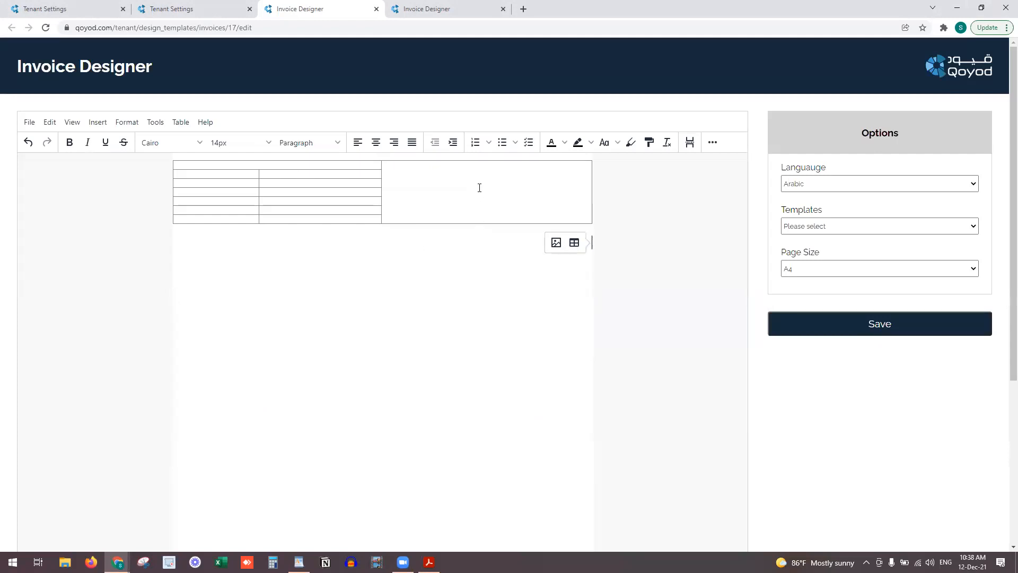
click(487, 192)
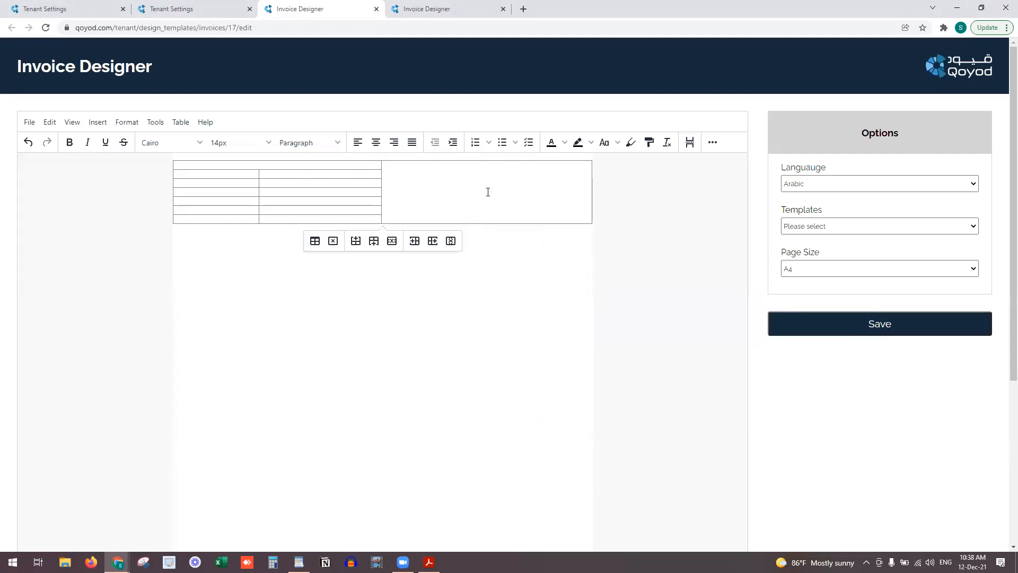
key(ctrl+z)
scroll(463, 200, up, 2)
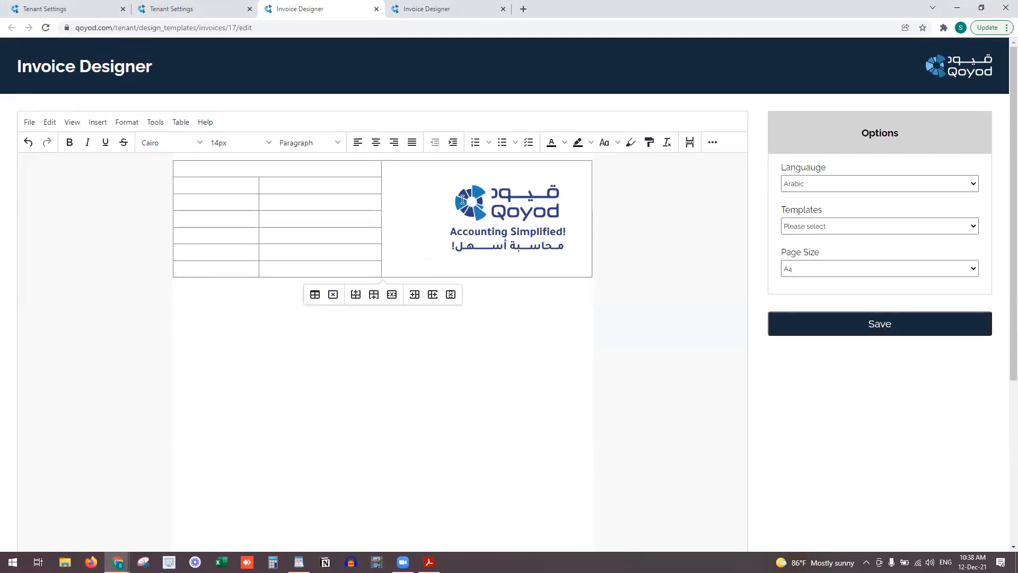
right_click(469, 200)
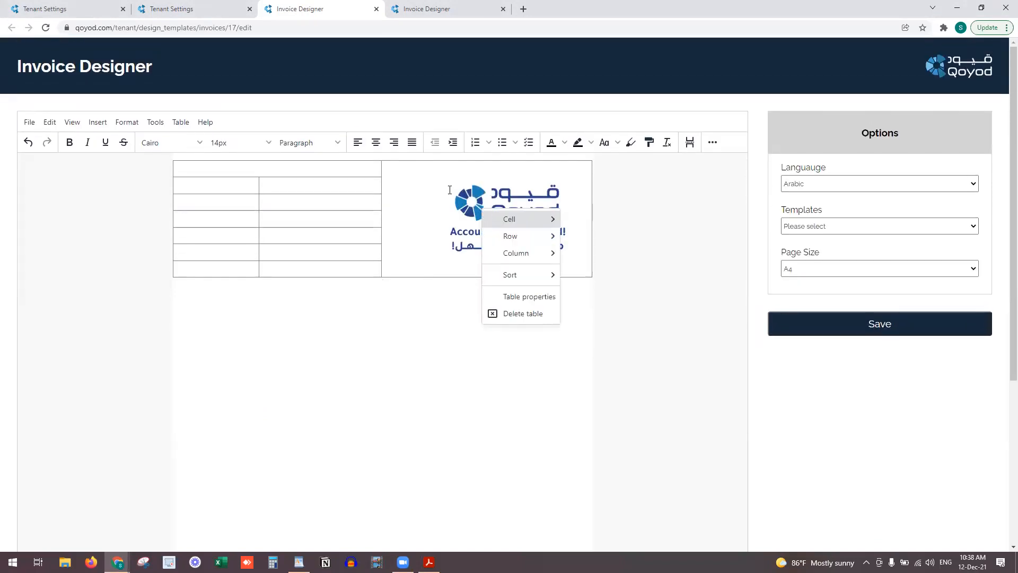
Set the table alignment to Center and centre the logo within its cell
click(517, 300)
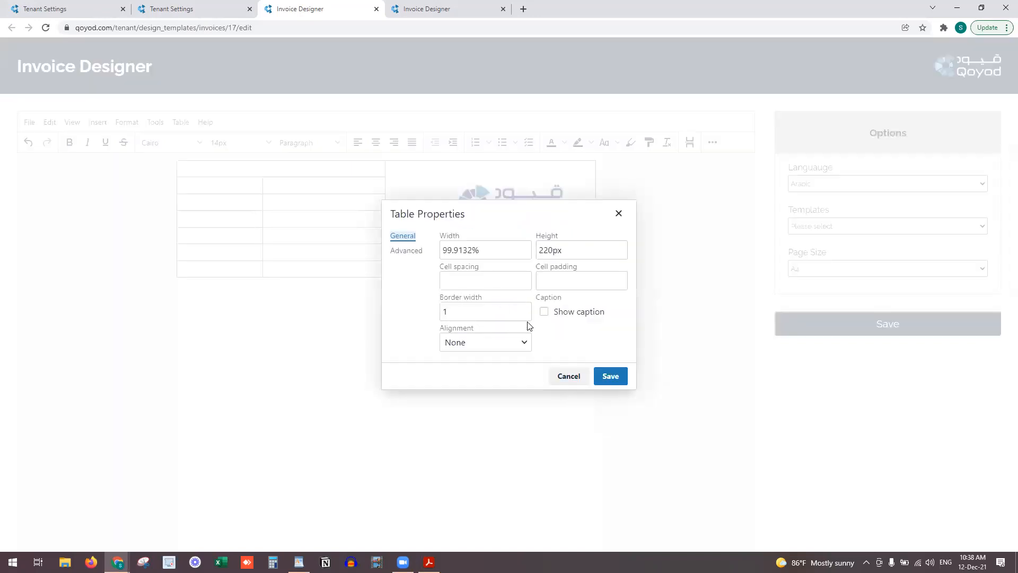
click(493, 345)
click(461, 396)
click(609, 377)
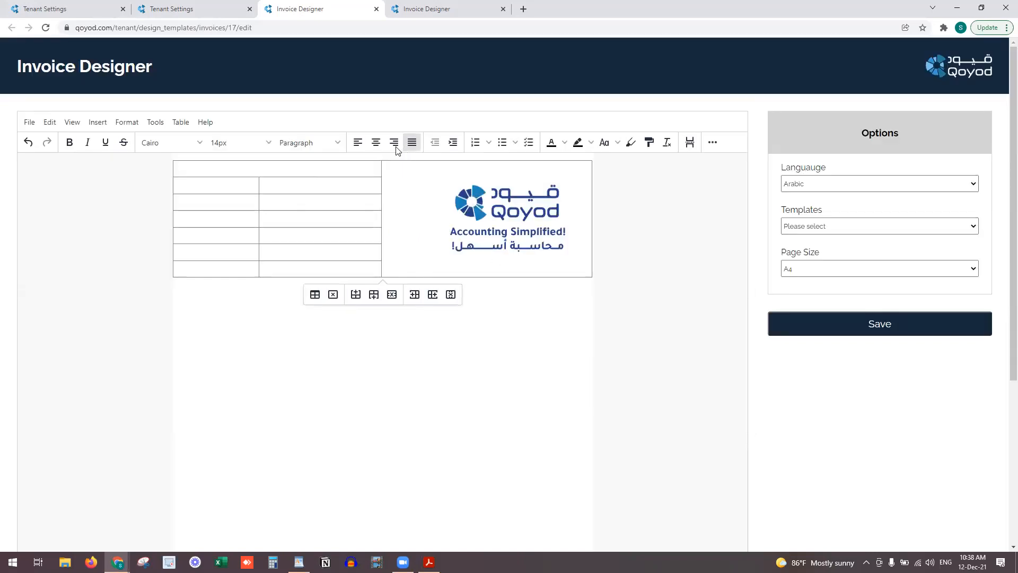
click(376, 142)
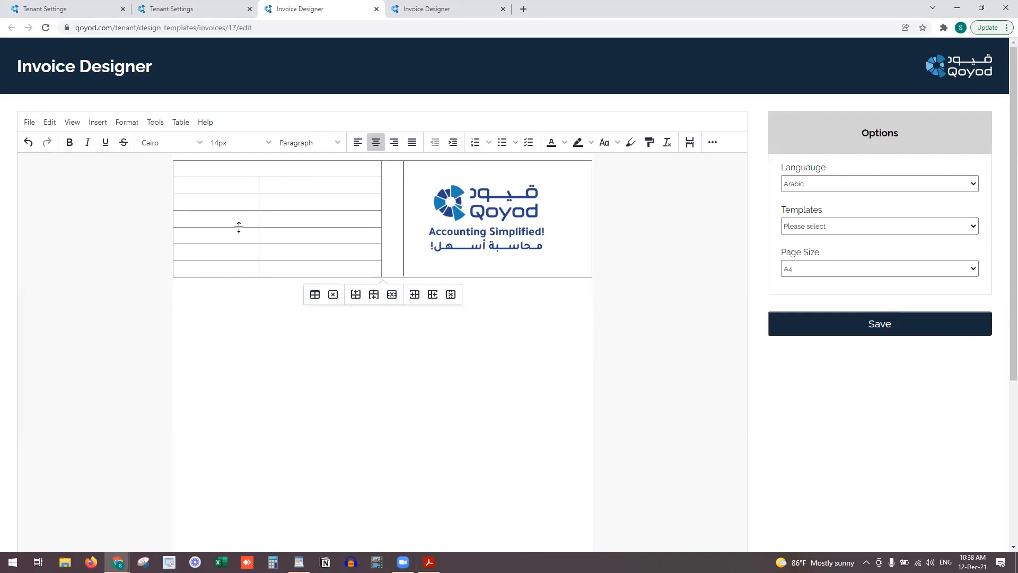
Set the header table's width to 98% in Table properties
click(274, 205)
right_click(276, 202)
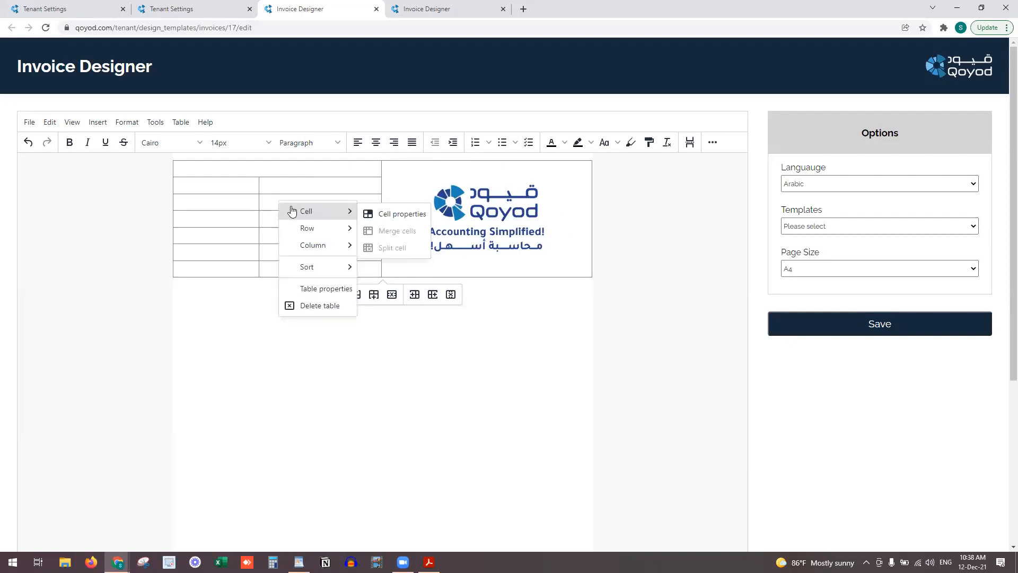
click(335, 291)
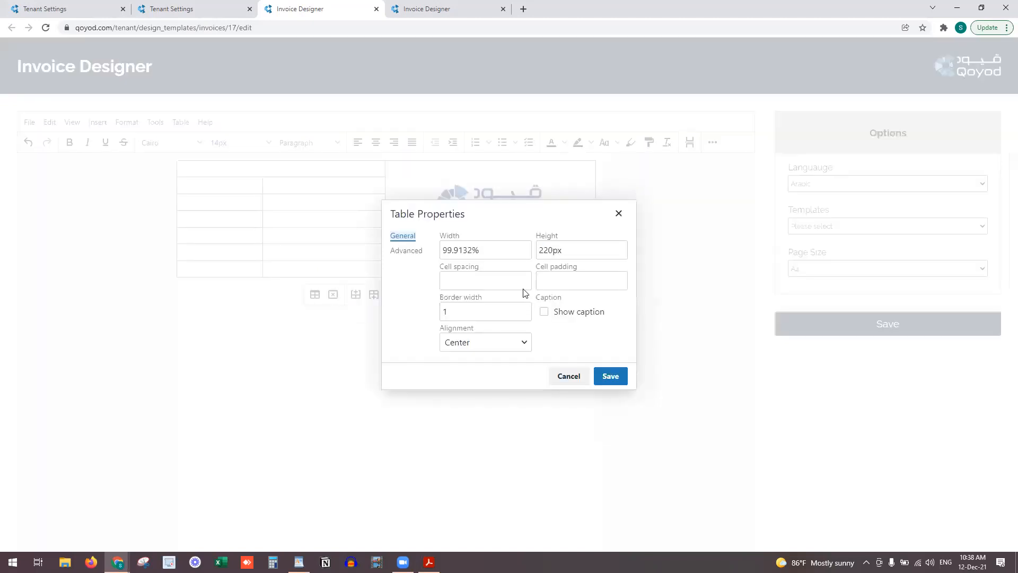
drag(472, 250, 434, 249)
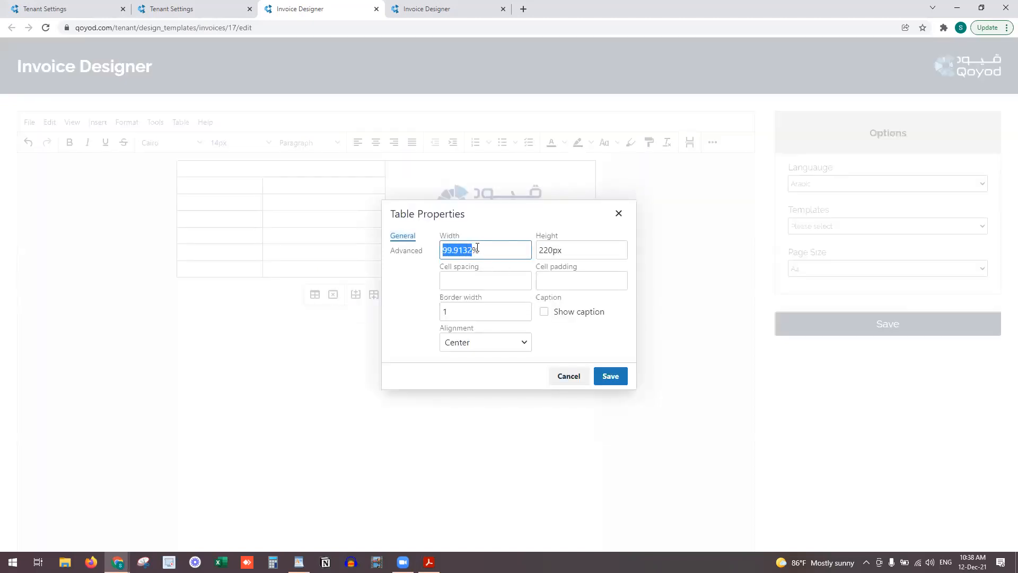
text(98)
click(610, 375)
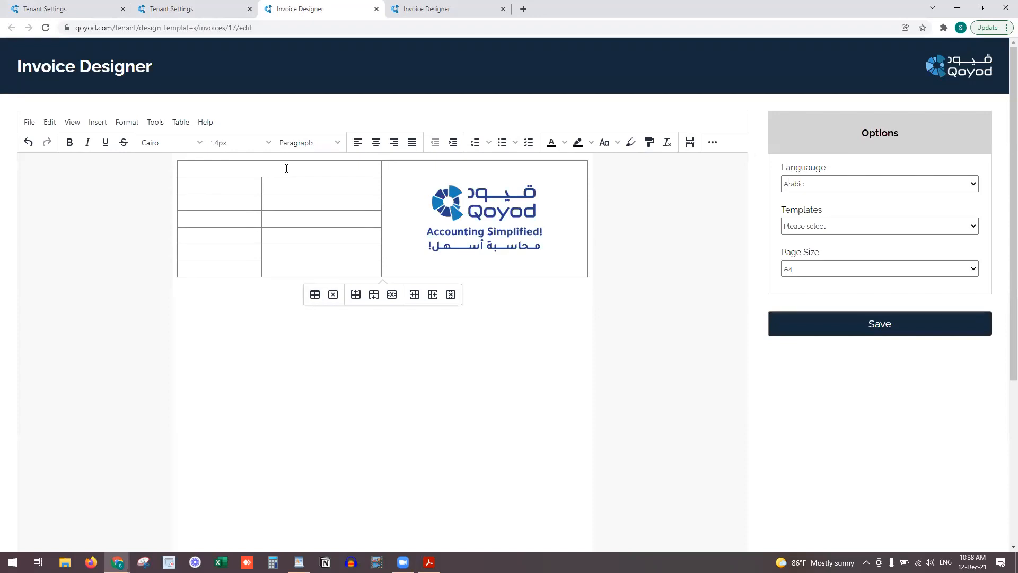
key(alt+shift)
Type the title 'فاتورة مبيعات ضريبية - Tax Invoice', centred, bold and dark blue
text(فاتورة مبيعات ضريبية)
key(alt+shift)
text(- TTax Invoice)
click(380, 147)
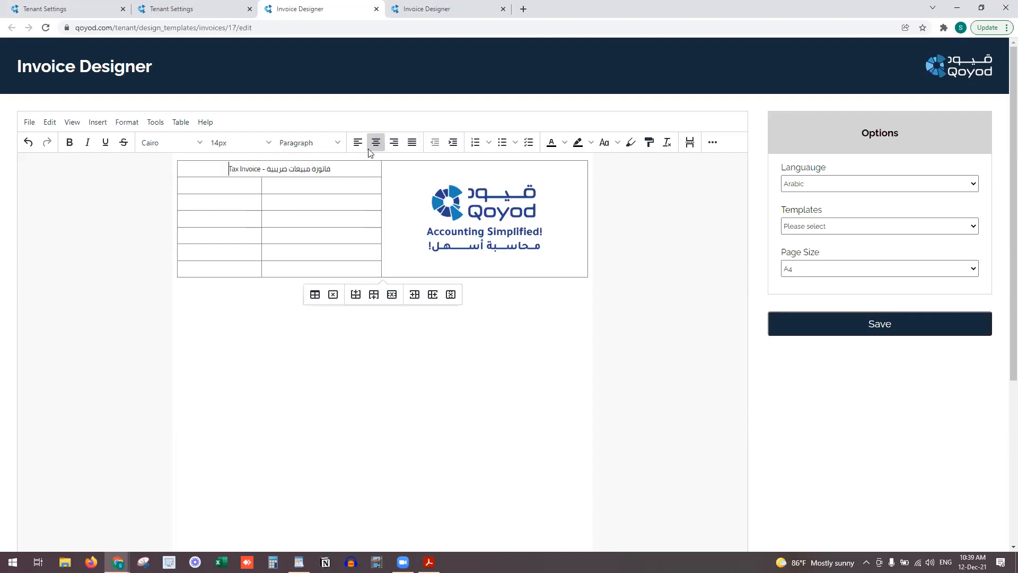
triple_click(317, 169)
key(ctrl+b)
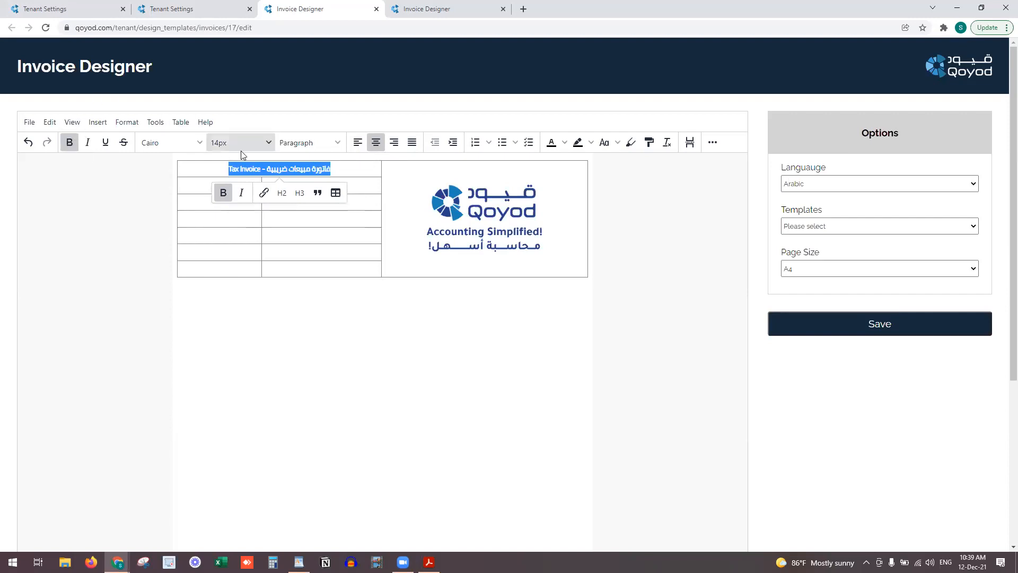
click(563, 142)
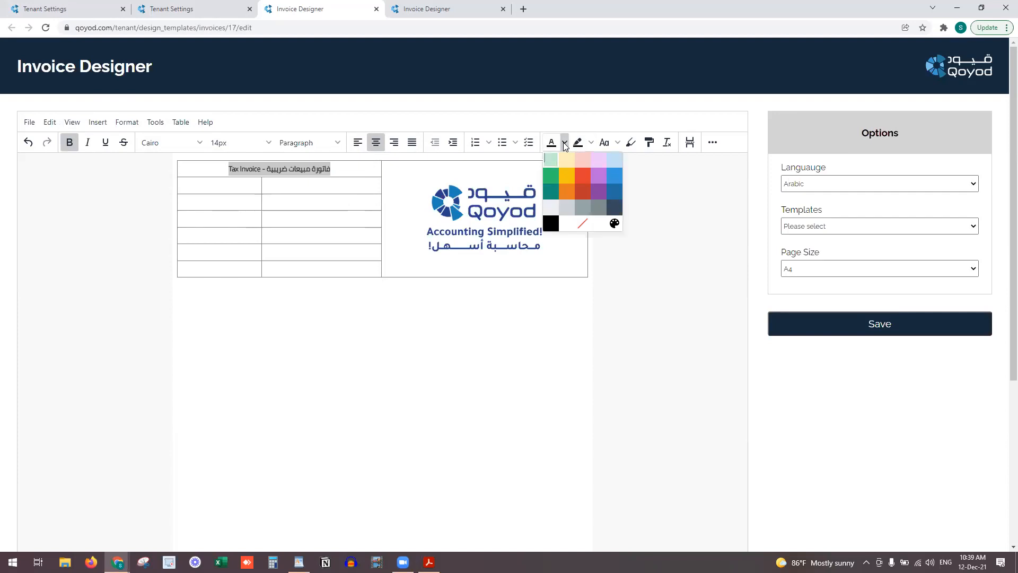
click(615, 191)
click(338, 170)
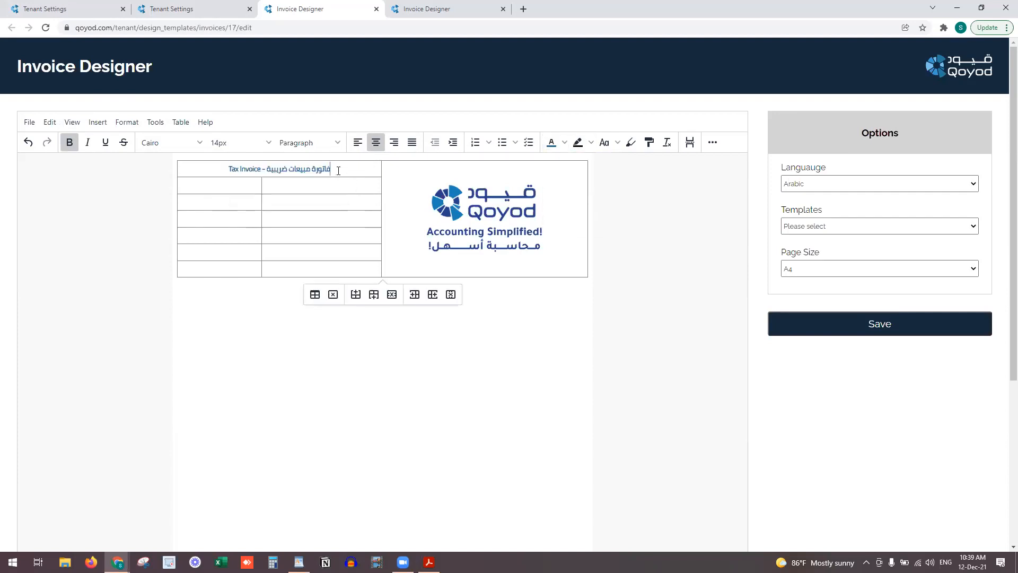
Set the title cell's background colour to light blue in Cell properties > Advanced
right_click(338, 170)
mouse_move(371, 179)
click(457, 184)
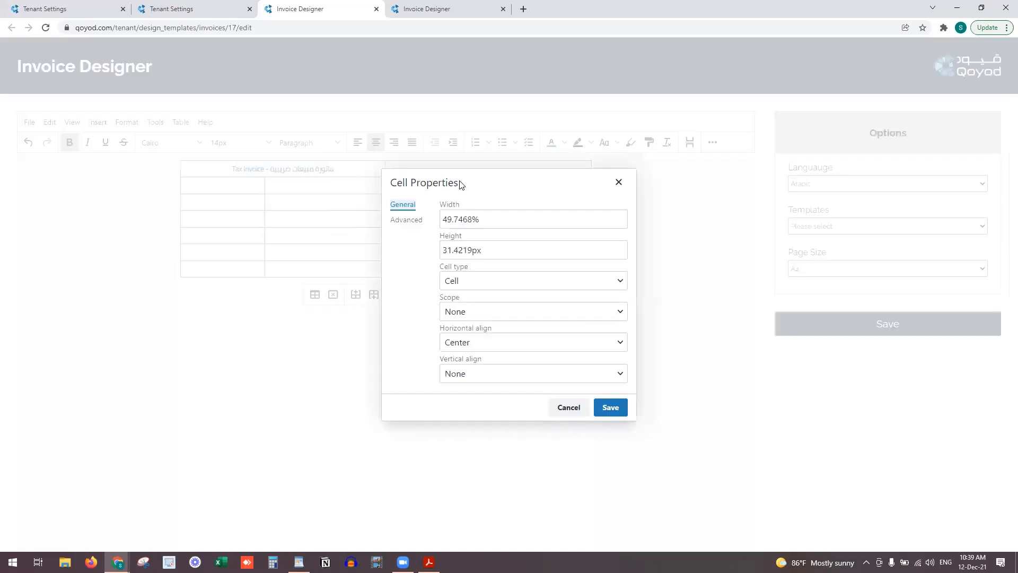
click(407, 221)
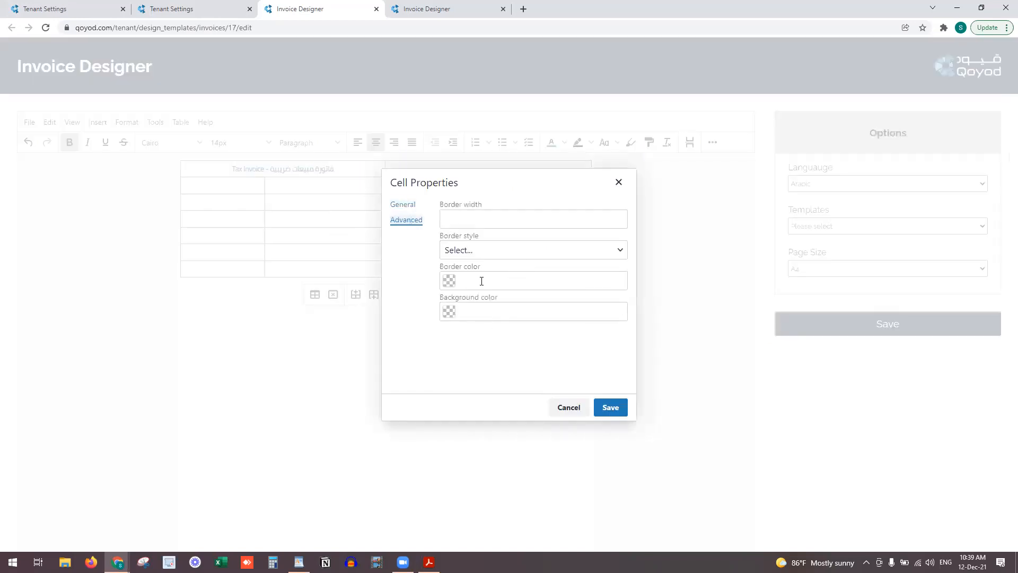
click(445, 313)
click(449, 312)
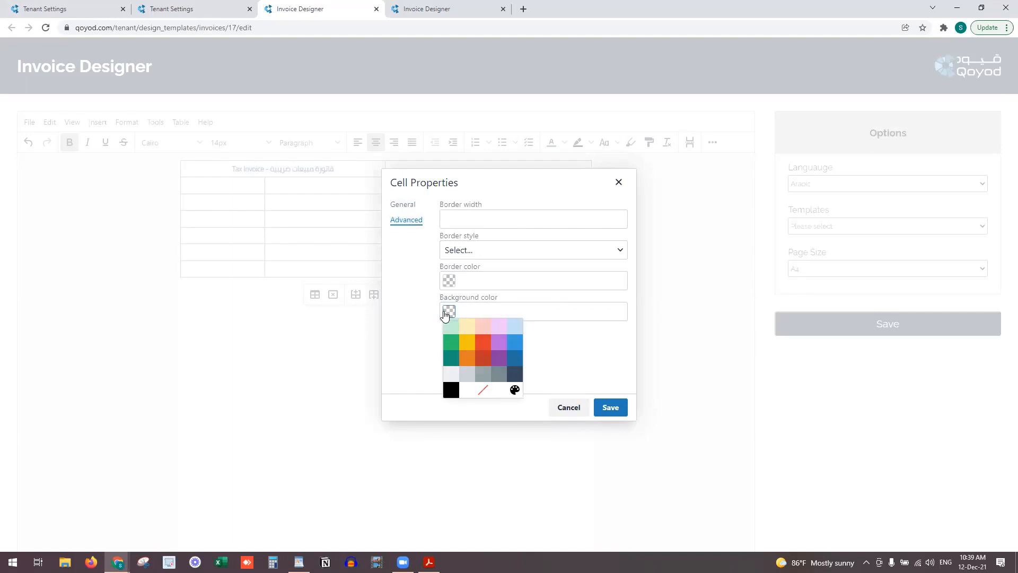
click(511, 326)
key(Return)
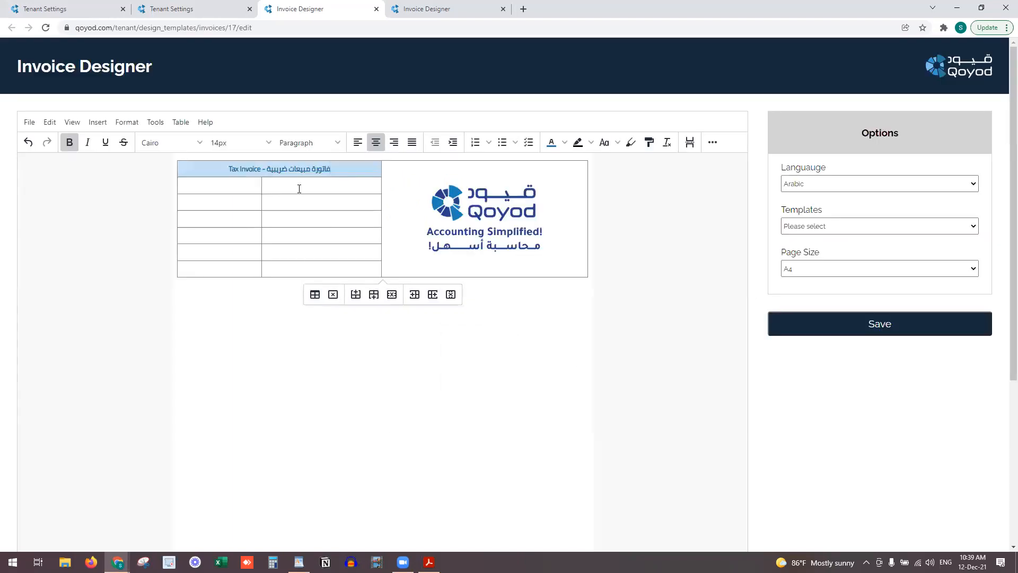
Compare with the reference template, then place the cursor in the first label cell
click(405, 7)
click(351, 8)
click(336, 187)
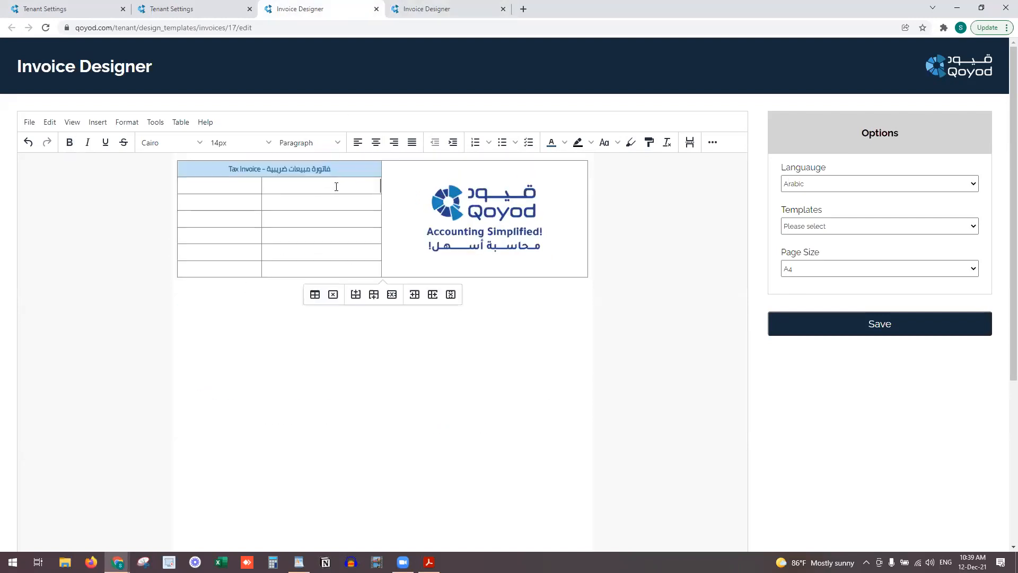
Type the labels 'رقم الفاتورة - Invoice number' and 'وصف الفاتورة - Invoice Description'
text(h)
text(رقم الفاتورة)
text( - Invoice num)
text(ber)
key(alt+shift)
text(وصف الفاتورة -)
key(super+space)
text(Invoice Descr)
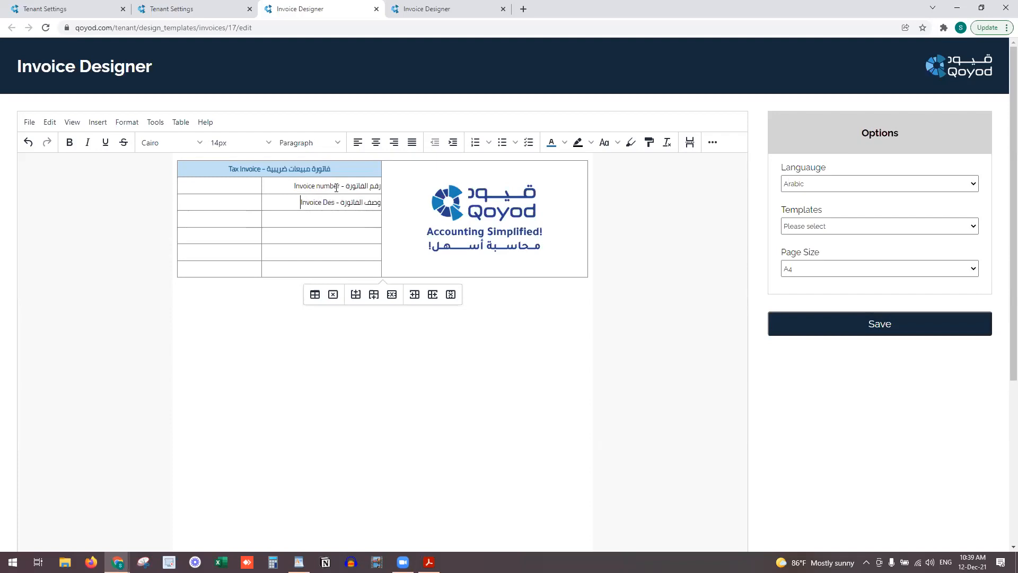
text(iption)
Add the bilingual Arabic and 'Issue Date' label in the third row
key(Down)
key(super+space)
click(427, 8)
click(309, 4)
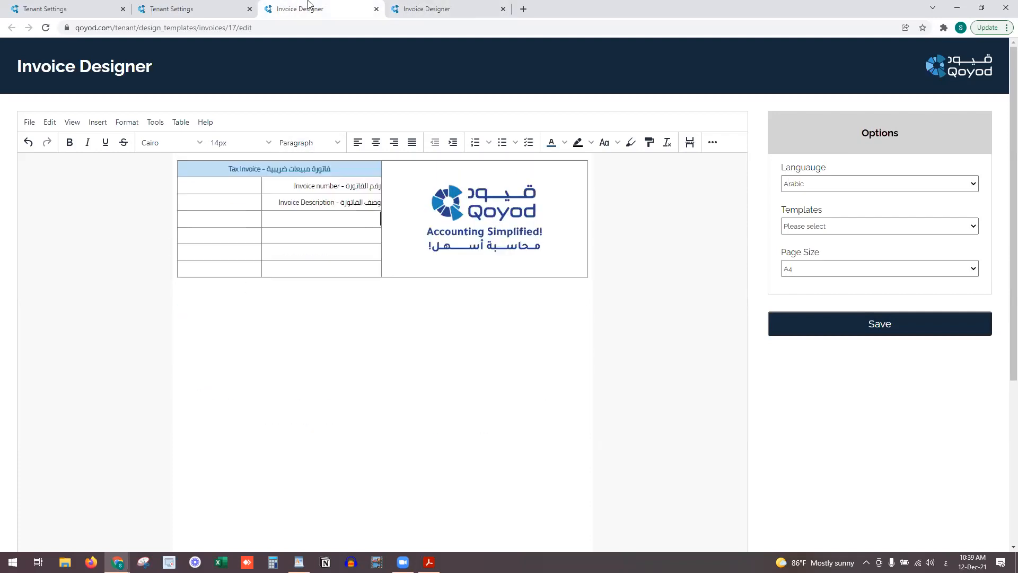
text(تاريخ إصدار الفاتورة)
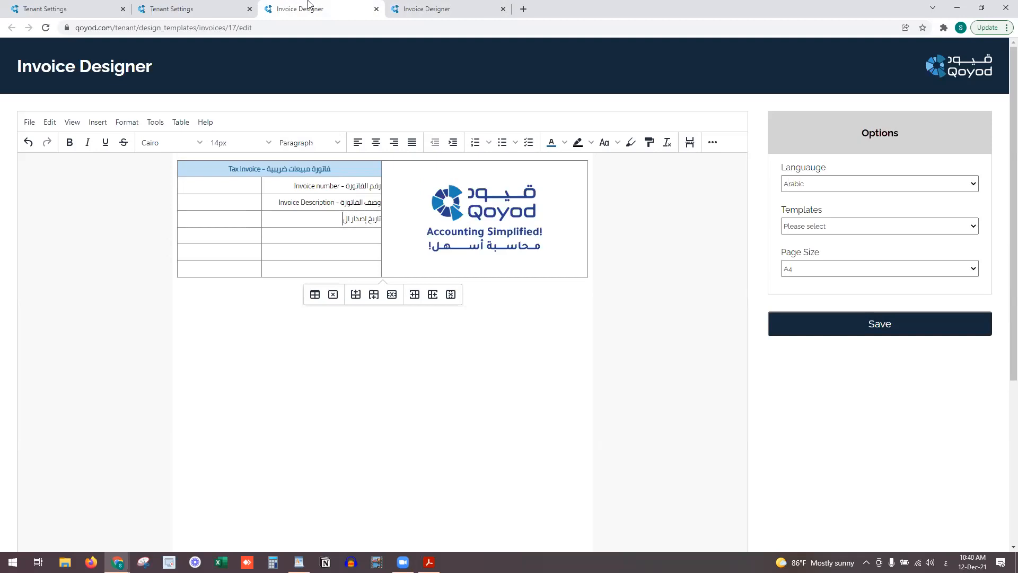
key(alt+shift)
key(BackSpace)
key(BackSpace)
key(BackSpace)
key(BackSpace)
key(BackSpace)
key(BackSpace)
key(BackSpace)
key(BackSpace)
key(BackSpace)
key(BackSpace)
key(alt+shift)
text(الإصدار -)
key(alt+shift)
text(Issue Date)
Add 'تاريخ الاستحقاق - Due Date' and 'تاريخ التوريد - Supply Date' labels
key(Down)
key(alt+shift)
text(تاريخ الاستحقاق)
key(alt+shift)
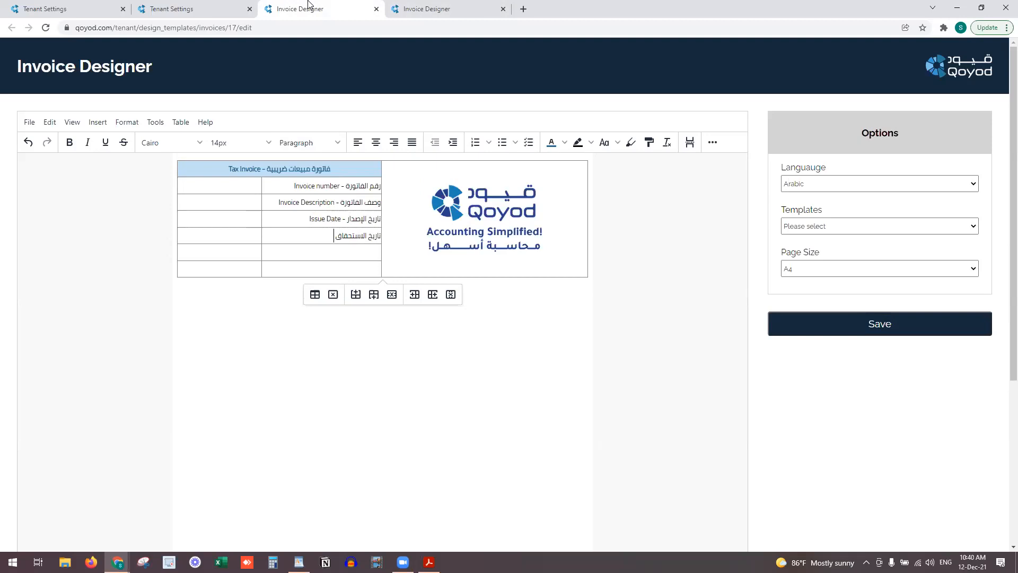
text(- Due Date)
key(alt+shift)
text(تاريخ التوريد -)
key(alt+shift)
text(Supply Date)
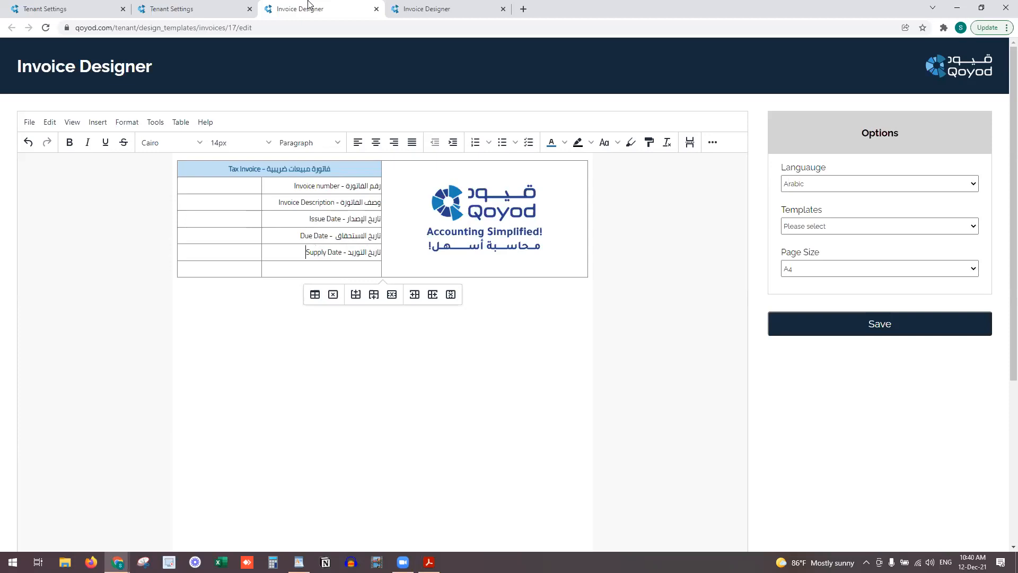
Check the PO number label in the reference template, then add two empty rows below Supply Date
click(462, 8)
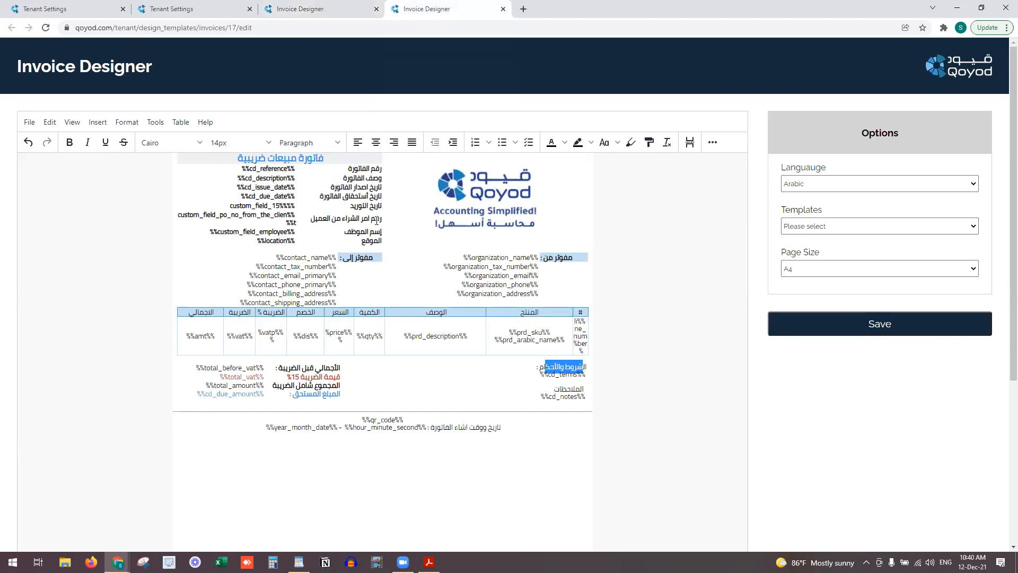
drag(377, 219, 329, 219)
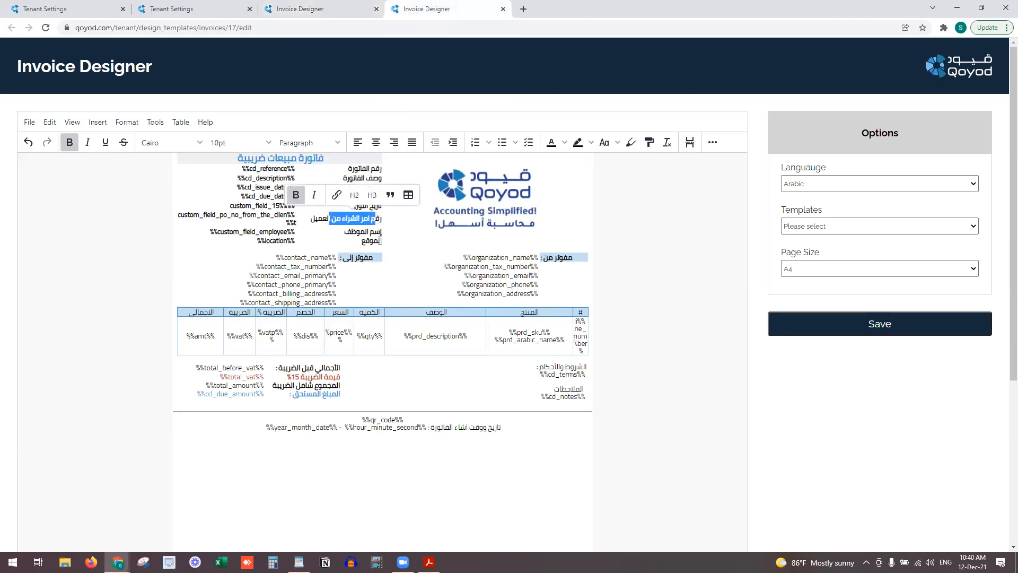
click(324, 9)
click(325, 268)
click(323, 252)
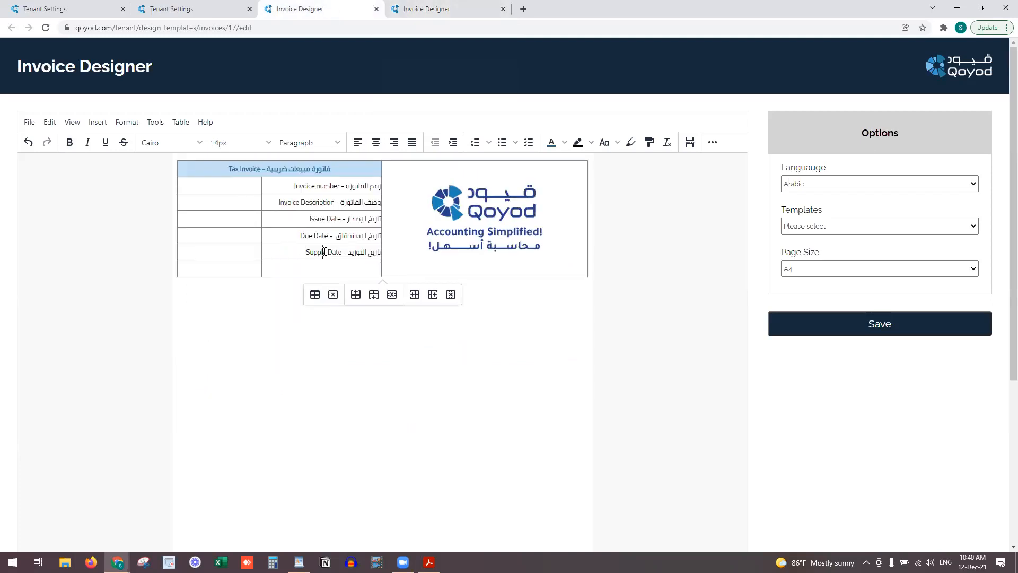
click(371, 295)
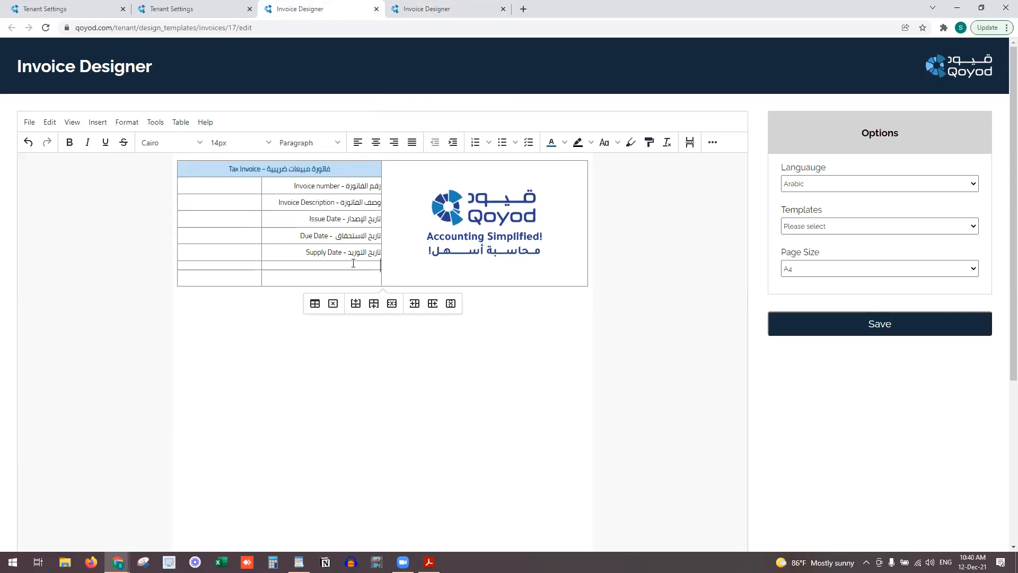
click(376, 303)
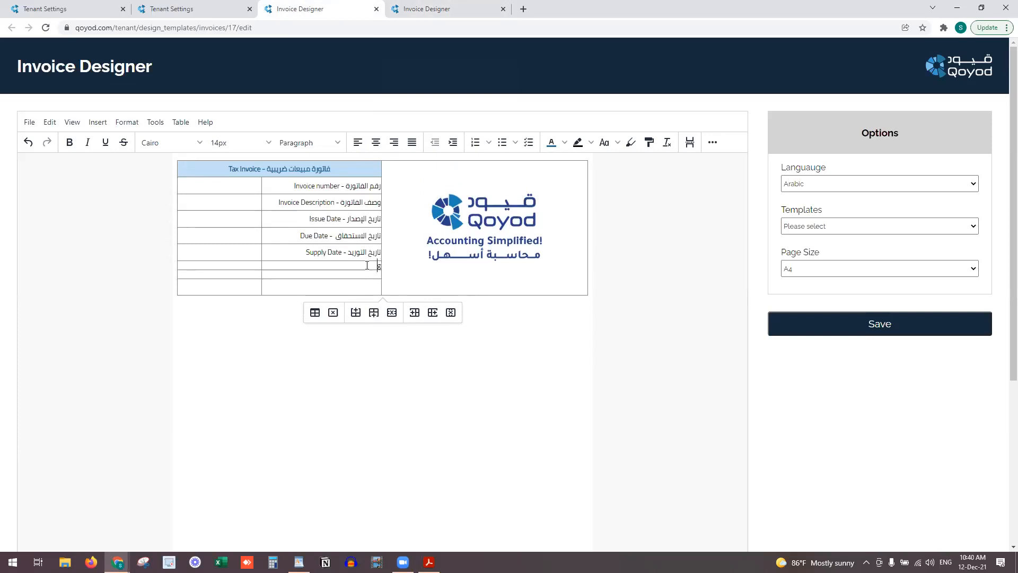
key(BackSpace)
Label the new rows 'اسم الموظف - Employee Name' and 'رقم أمر الشراء من العميل - PO number'
key(alt+shift)
text(اسم الموظف -)
key(alt+shift)
text(Employee Name)
key(alt+shift)
text(رقم)
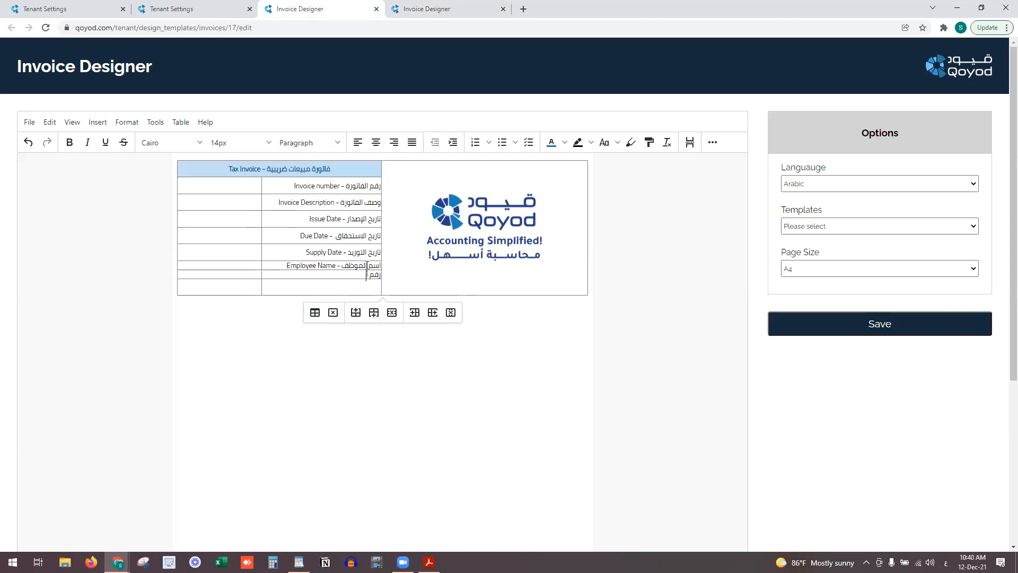
text( أمر الشراء من العميل -)
key(alt+shift)
text(PO number)
Label the last row 'الموقع - Location' and make the Employee Name row taller
click(354, 285)
key(alt+shift)
text(الموقع -)
key(alt+shift)
text(Location)
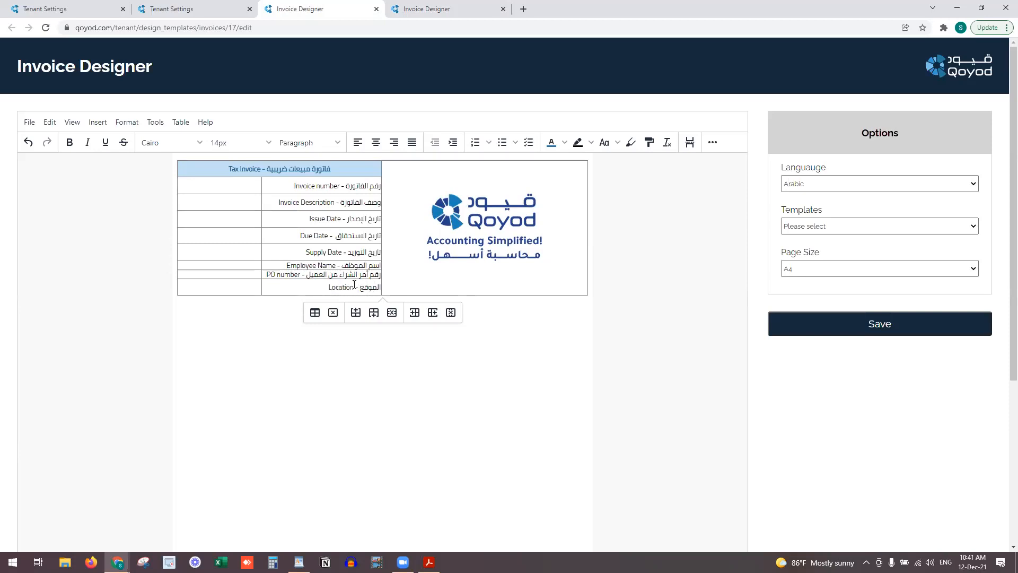
mouse_move(357, 269)
mouse_down()
mouse_move(350, 295)
mouse_move(352, 277)
mouse_up()
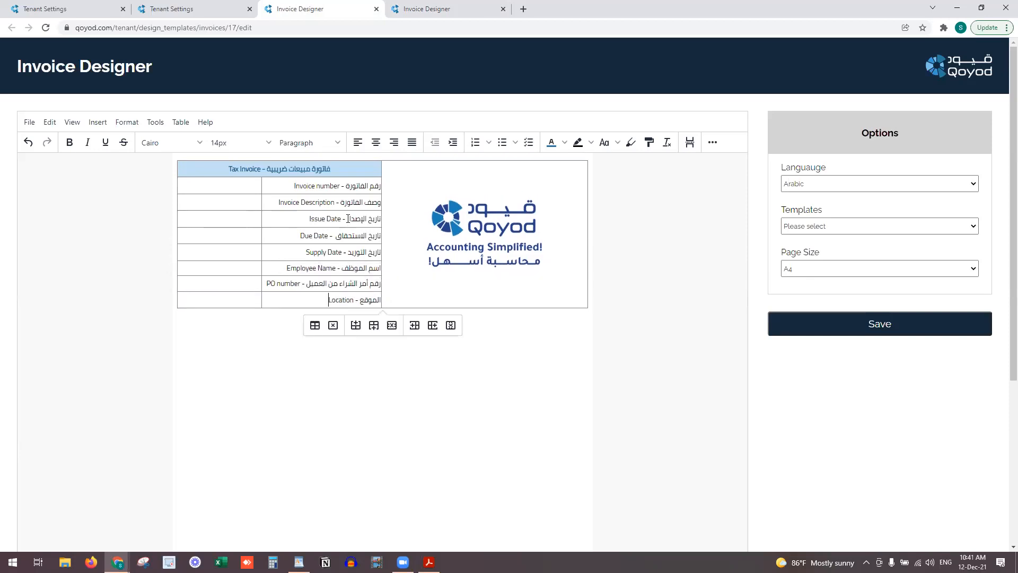
Shorten the Invoice number and Description rows, then make all eight labels bold 10pt
drag(352, 195, 355, 264)
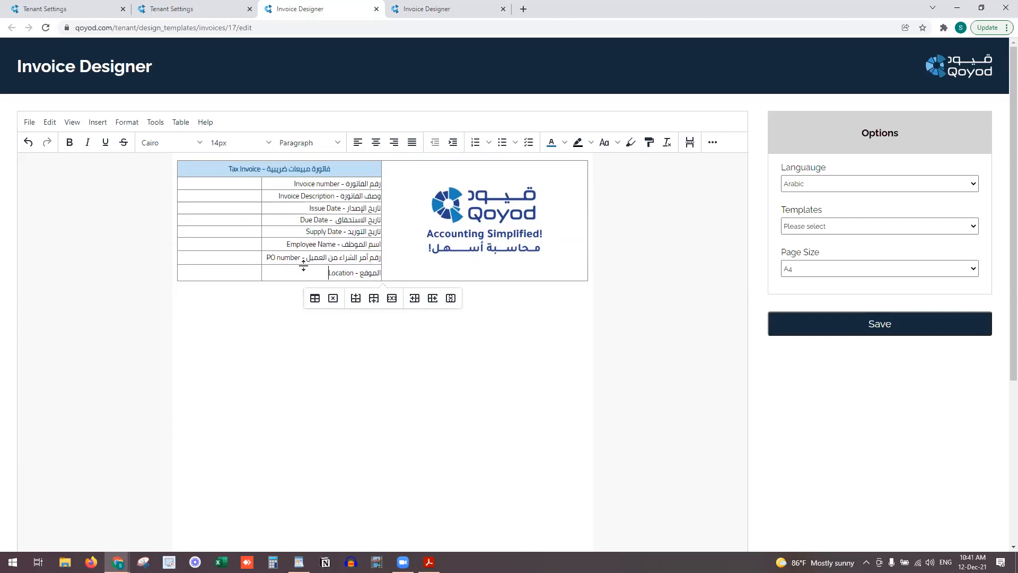
drag(213, 275, 372, 185)
click(244, 140)
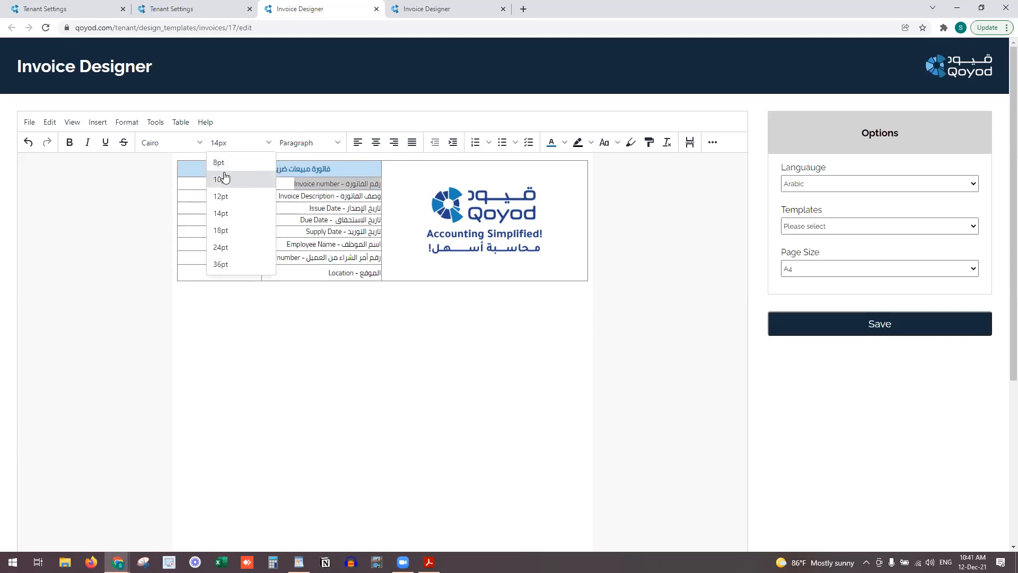
click(225, 179)
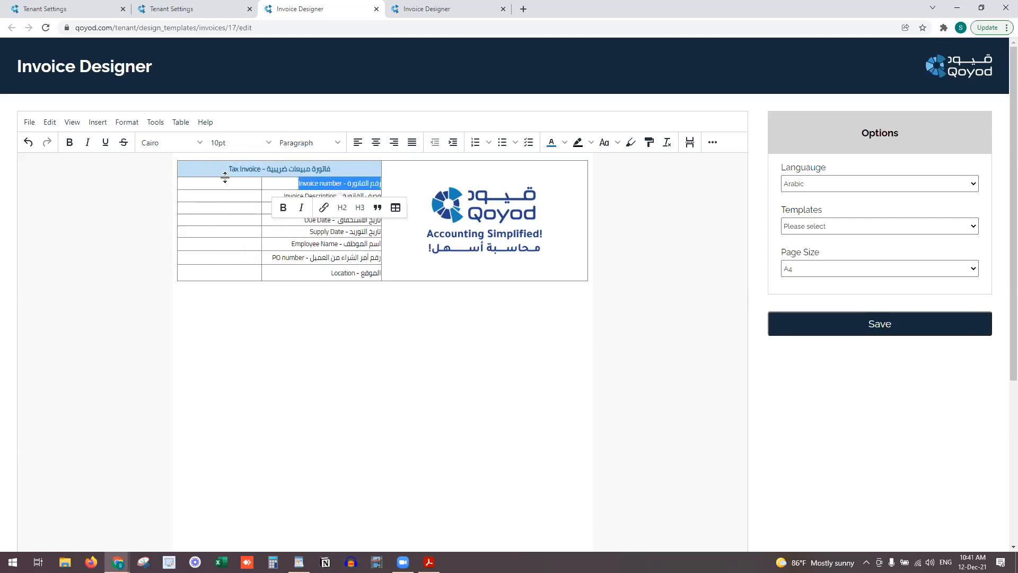
key(ctrl+b)
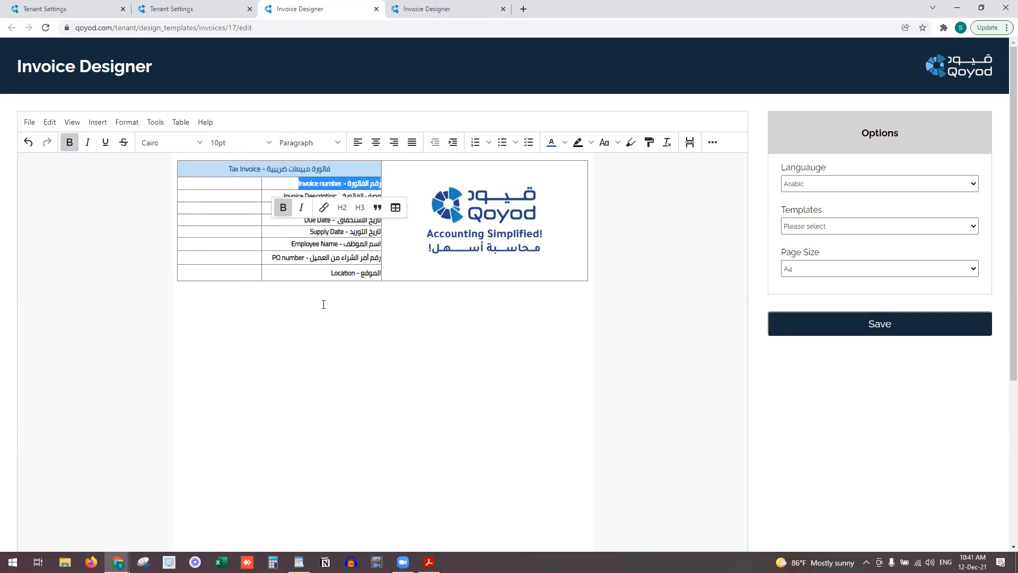
click(324, 304)
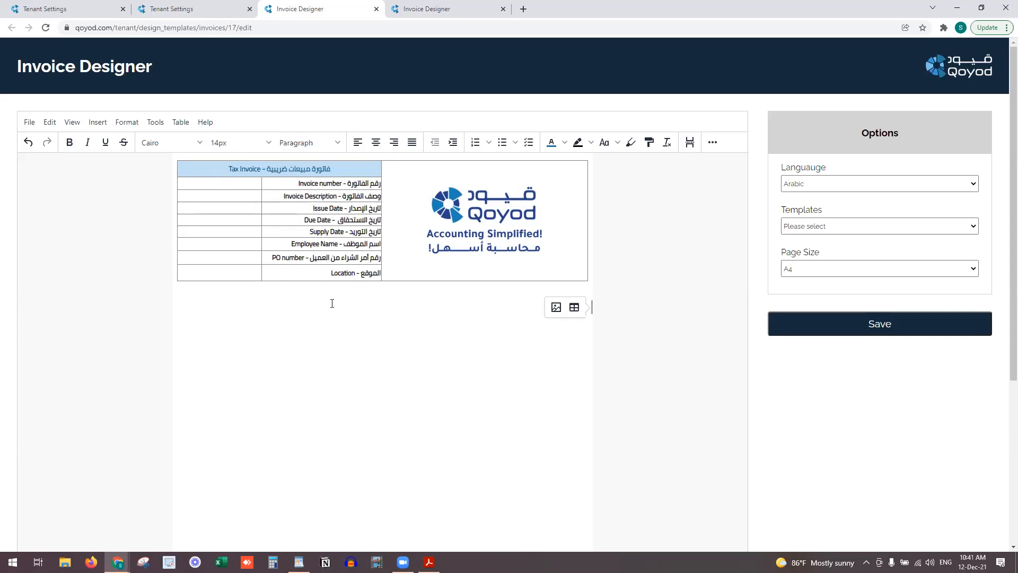
click(222, 180)
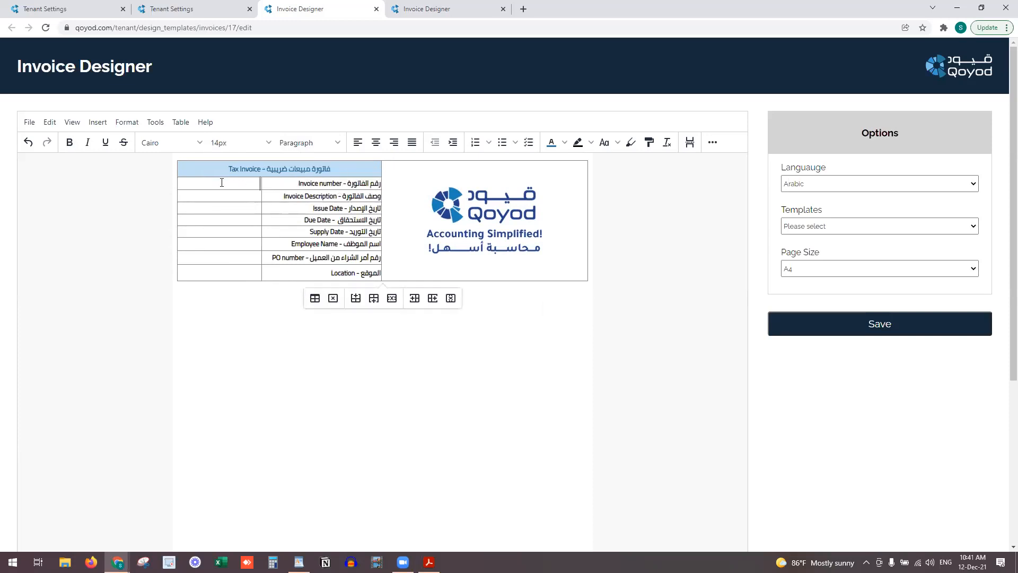
click(29, 124)
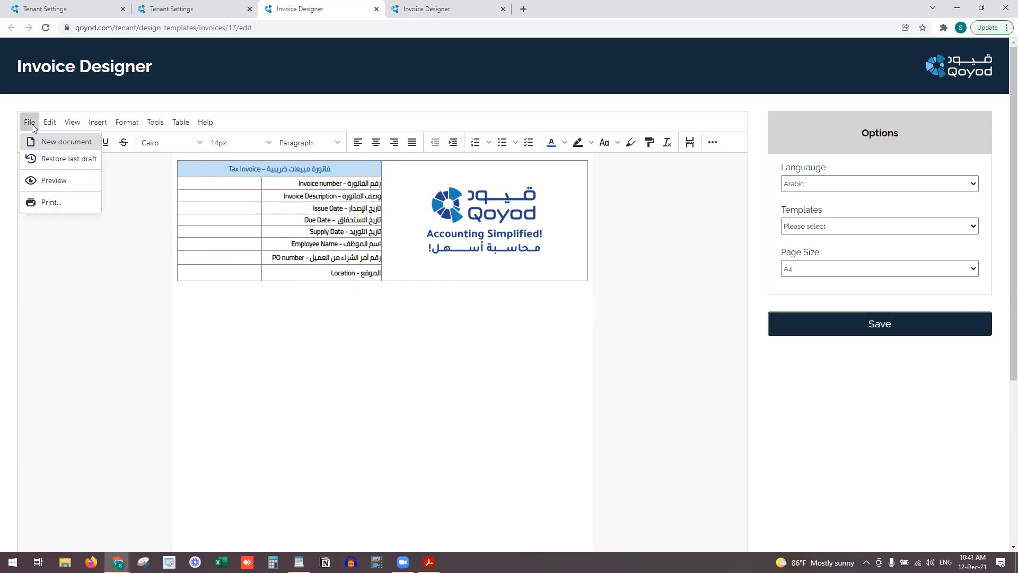
mouse_move(49, 123)
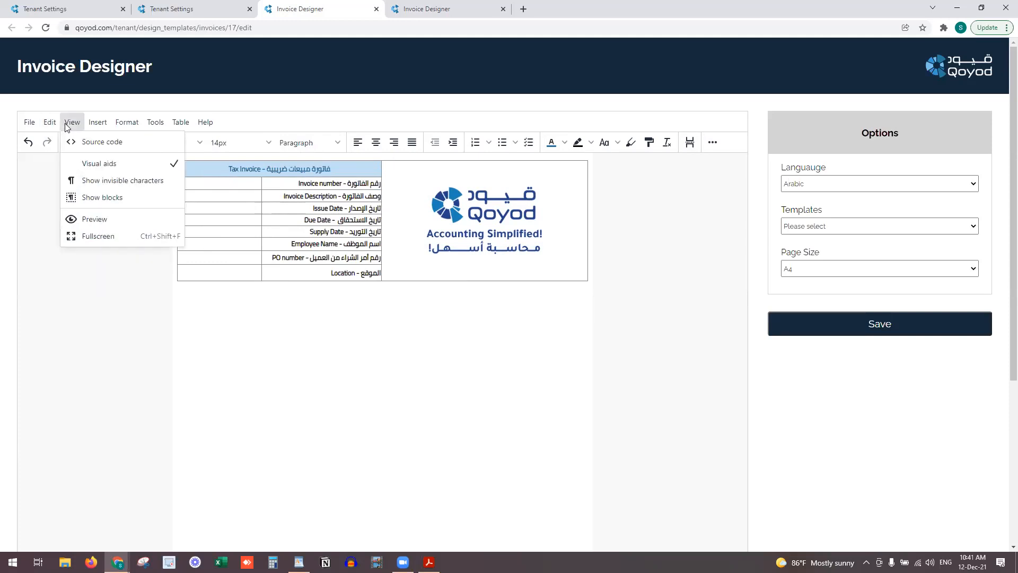
click(112, 199)
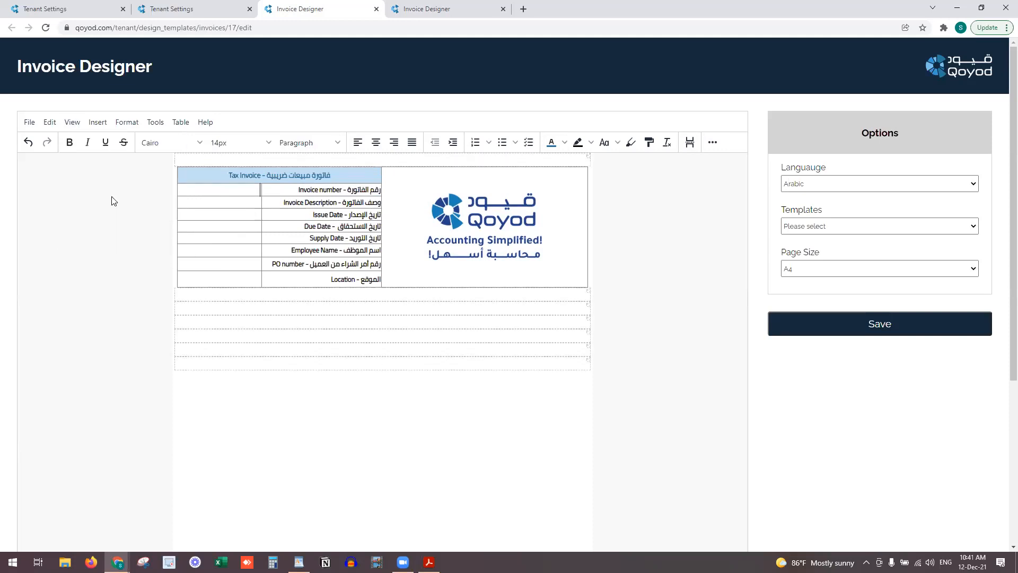
click(74, 123)
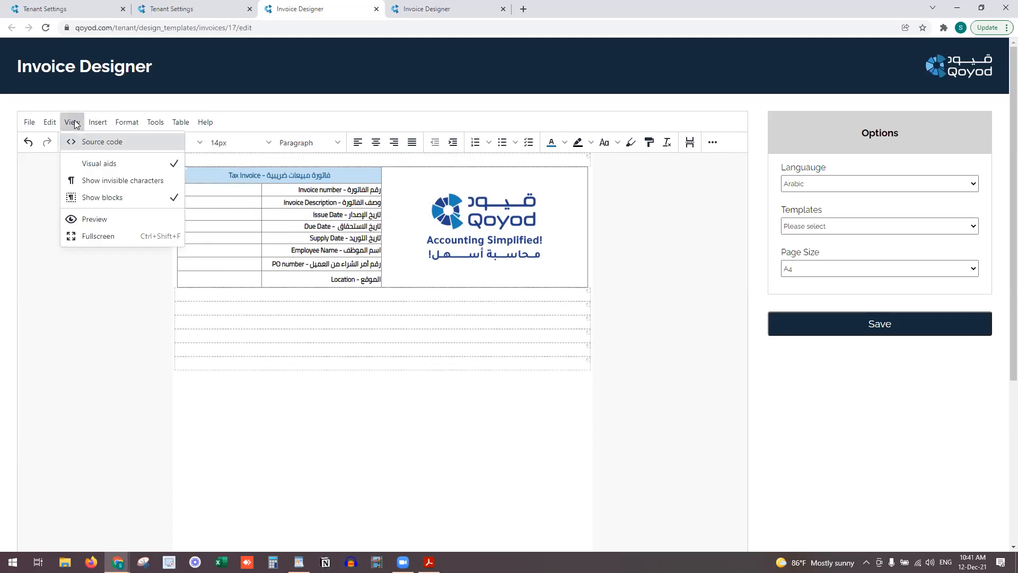
click(80, 198)
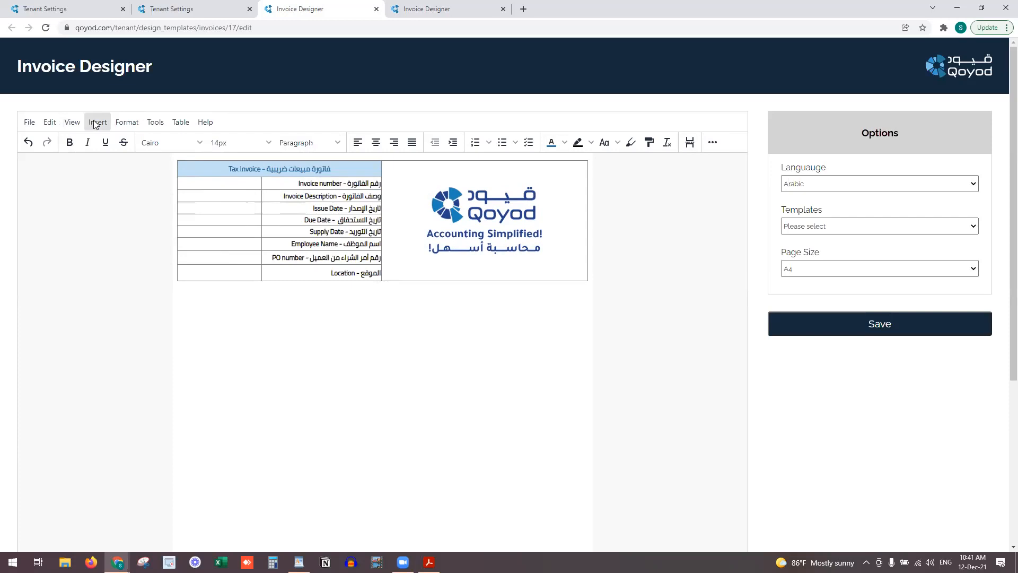
click(96, 124)
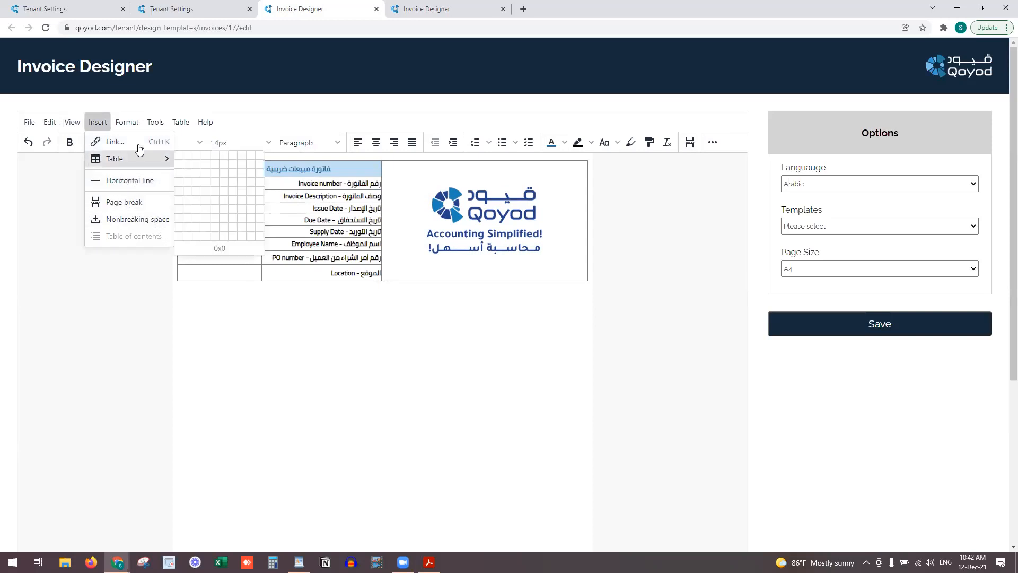
click(130, 123)
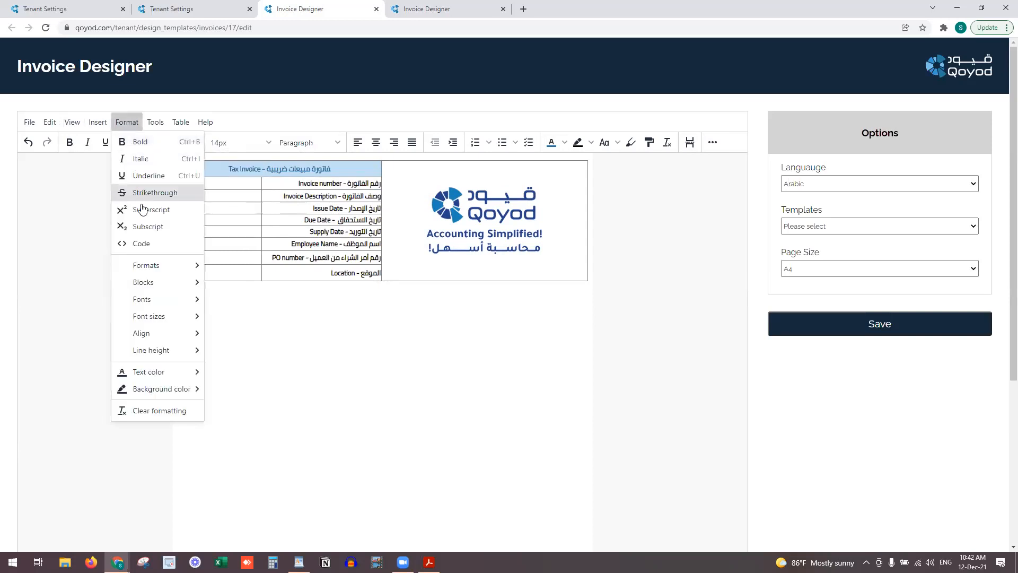
mouse_move(165, 270)
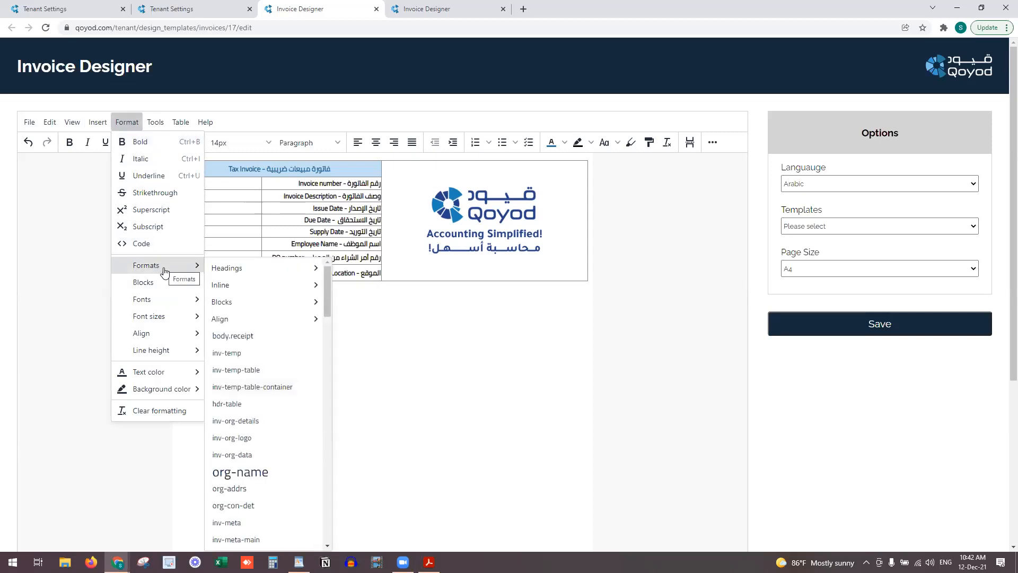
mouse_move(166, 304)
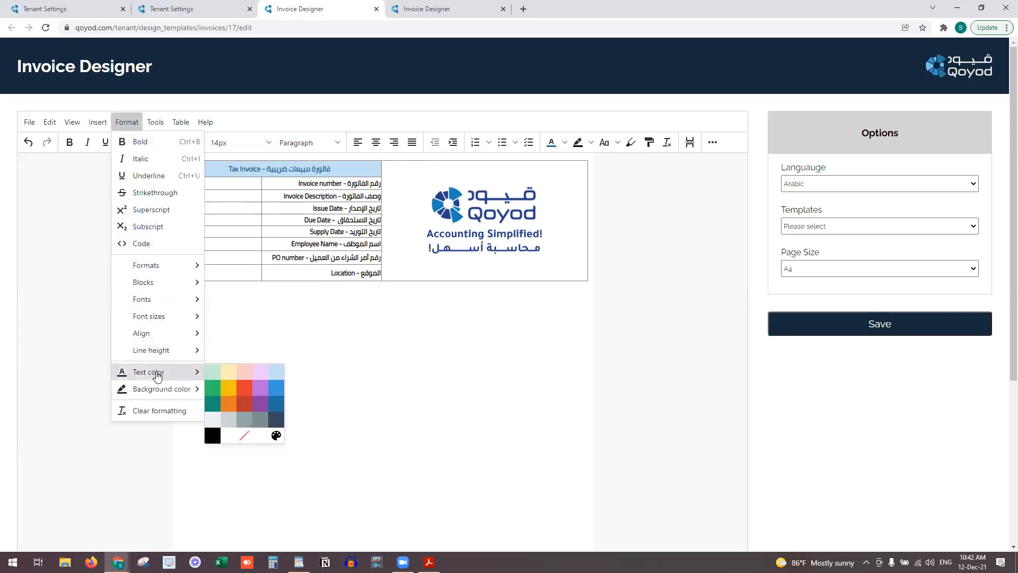
mouse_move(157, 395)
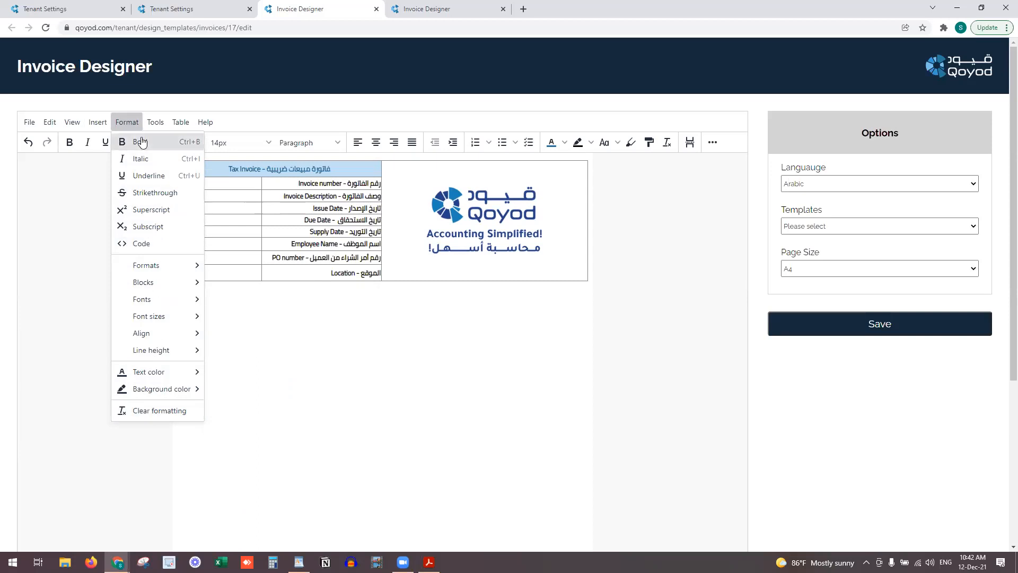
click(155, 123)
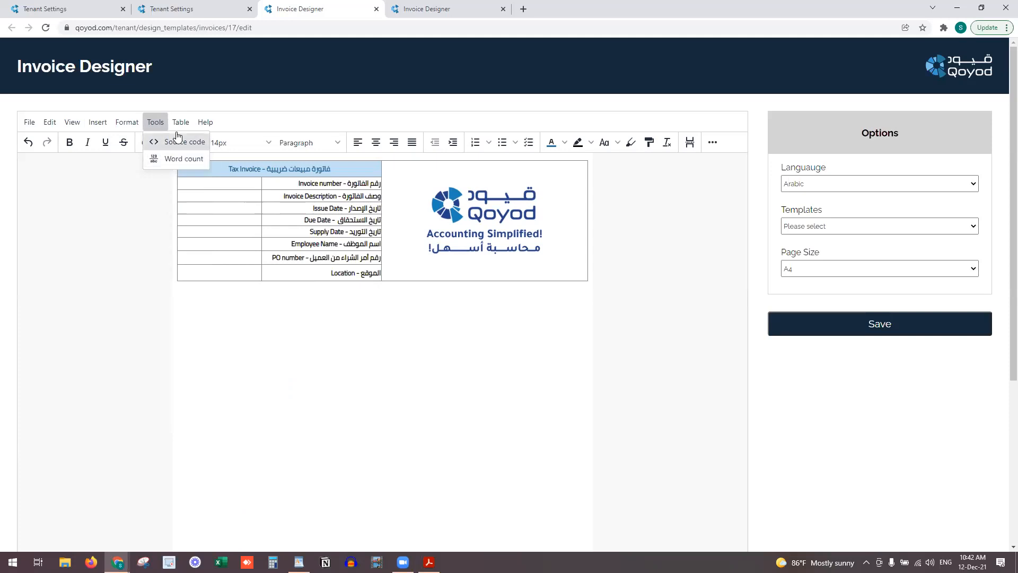
mouse_move(181, 123)
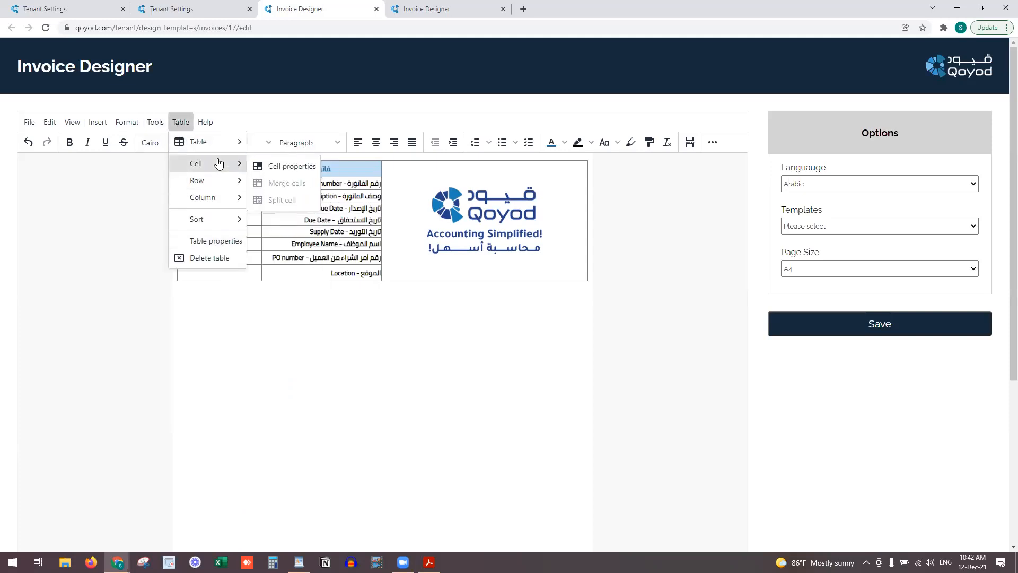
mouse_move(223, 227)
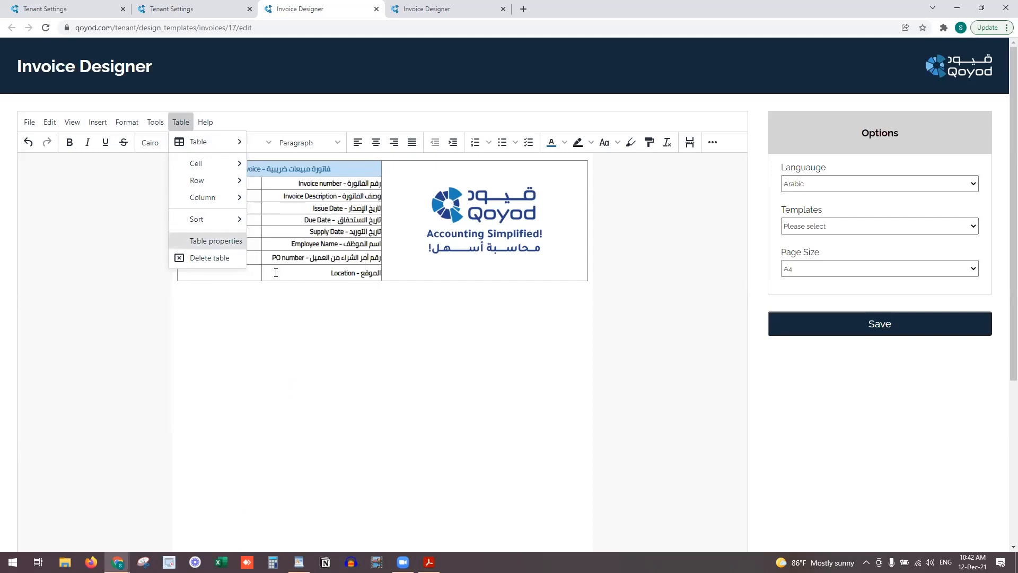
click(331, 305)
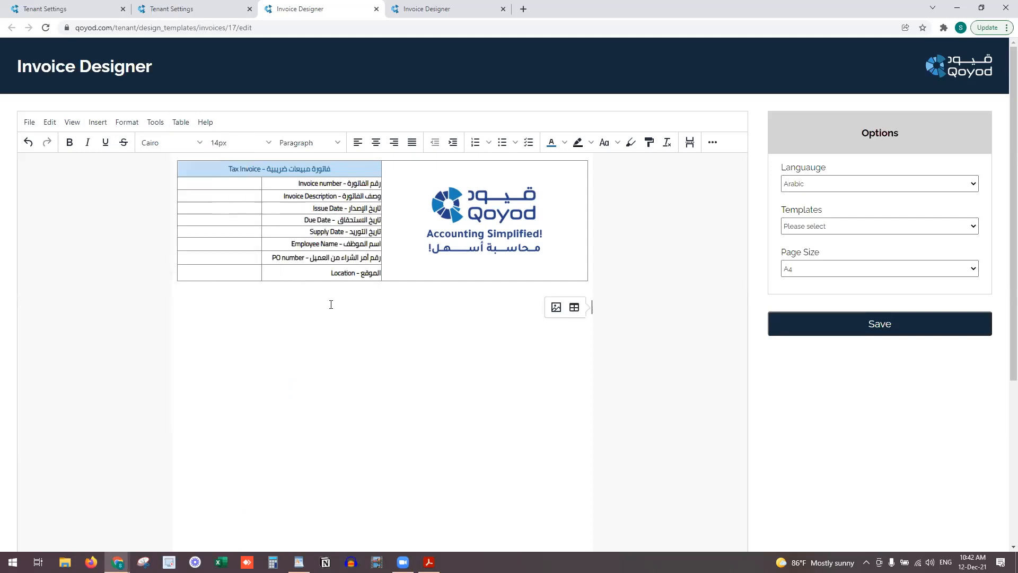
click(713, 143)
Narrow the value column and insert Reference, Description, Issue Date and Due Date document placeholders
click(210, 200)
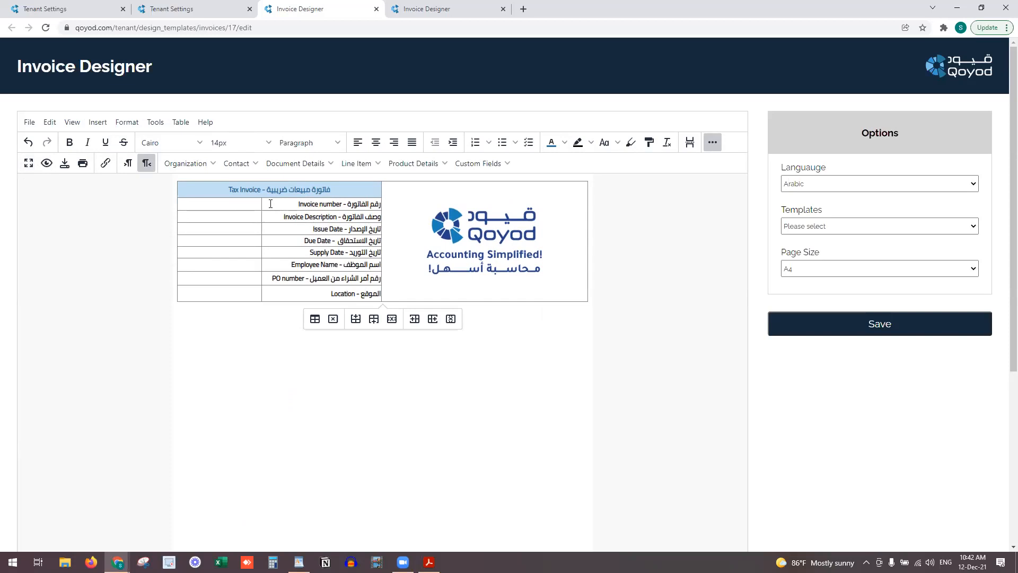
drag(260, 205, 266, 205)
drag(263, 207, 262, 208)
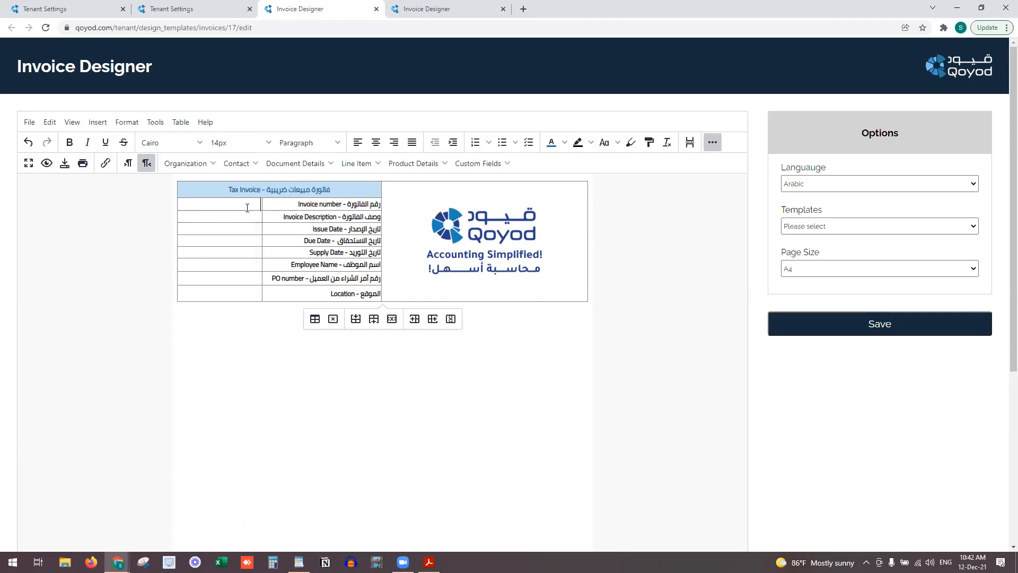
click(313, 165)
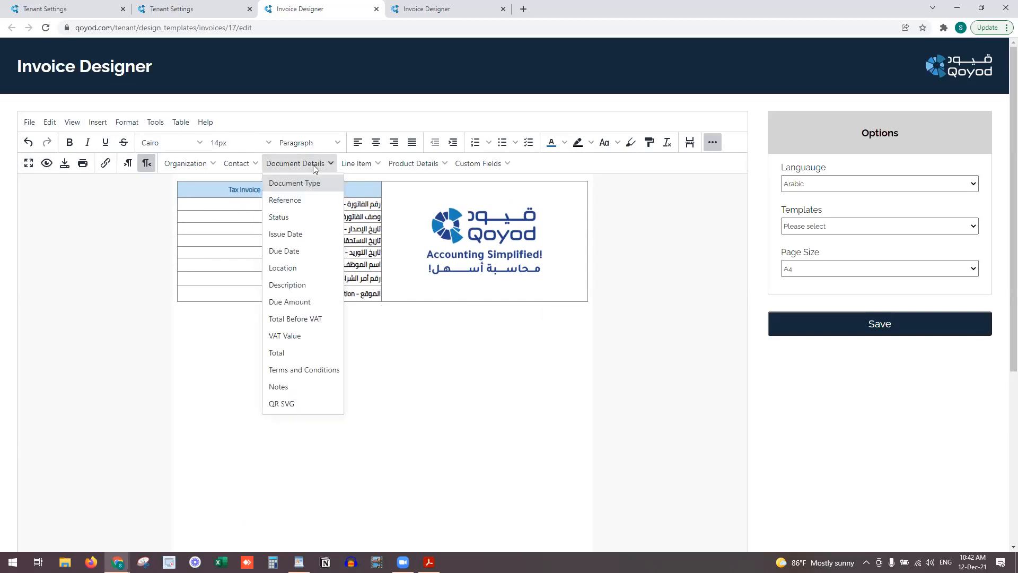
click(312, 200)
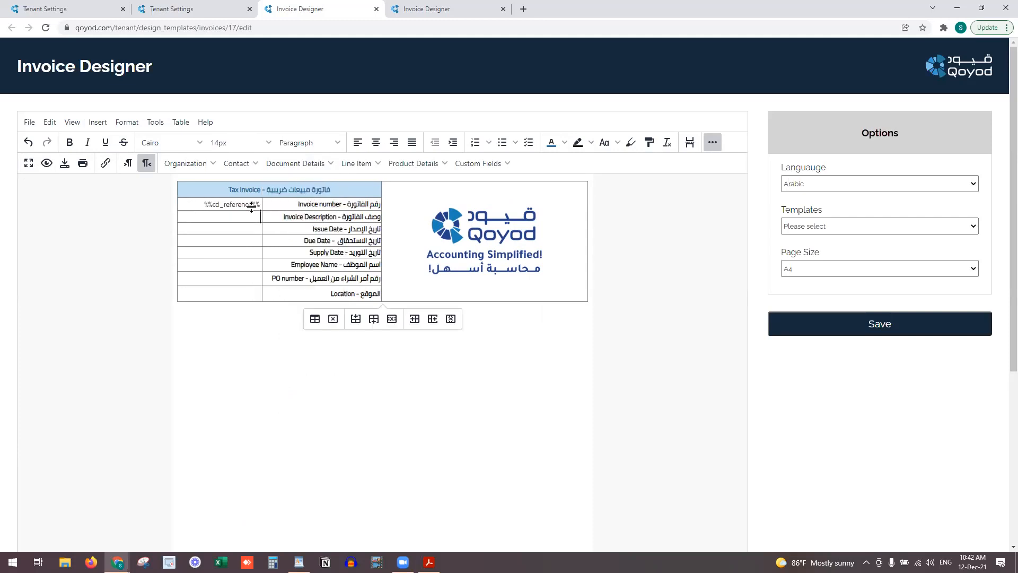
click(299, 166)
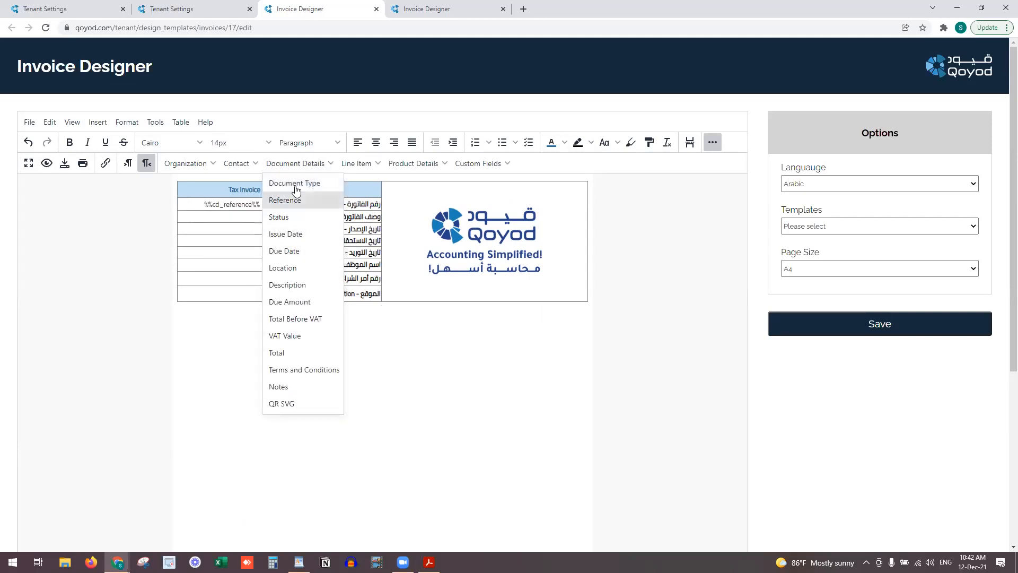
click(294, 285)
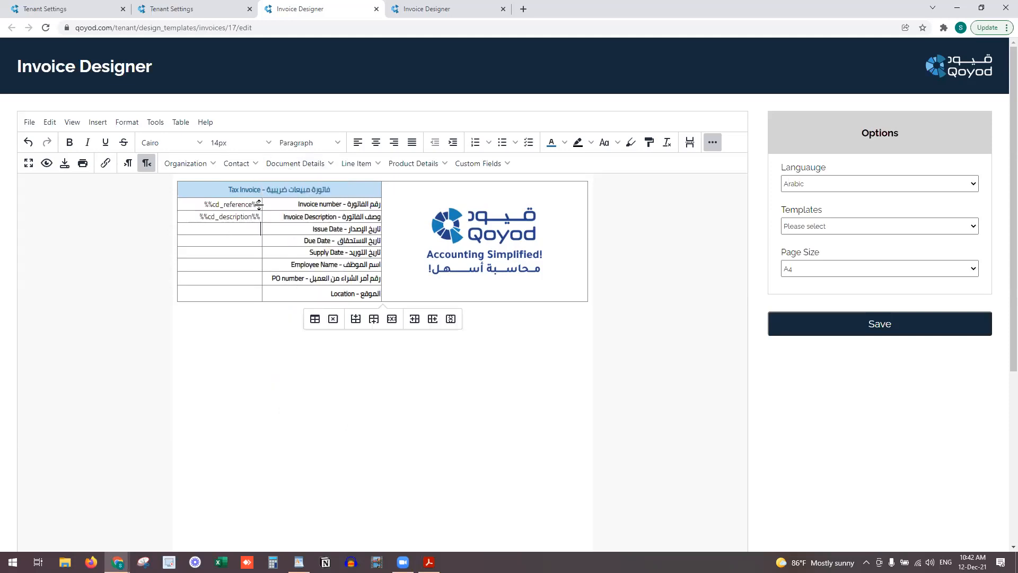
click(312, 166)
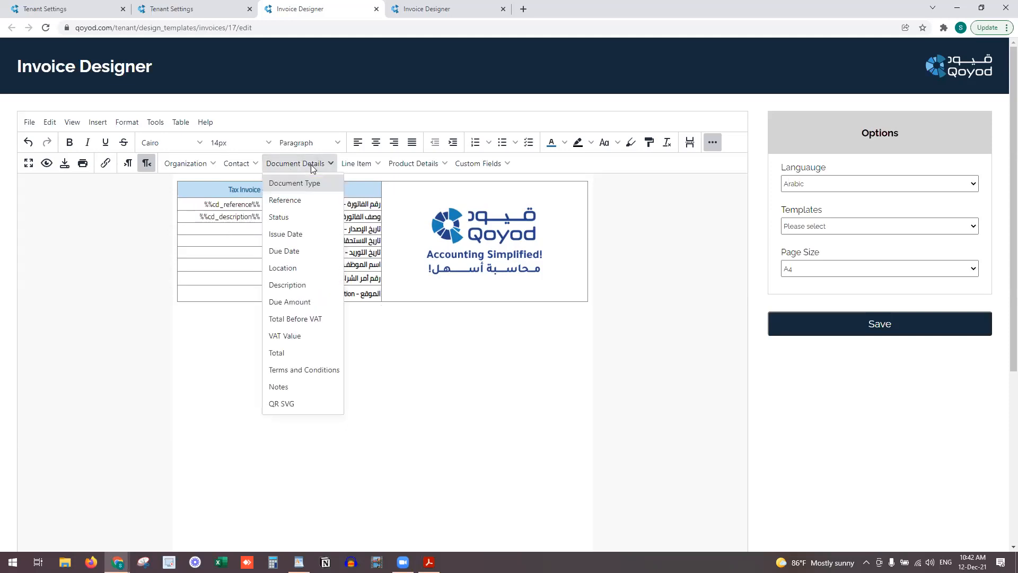
click(302, 237)
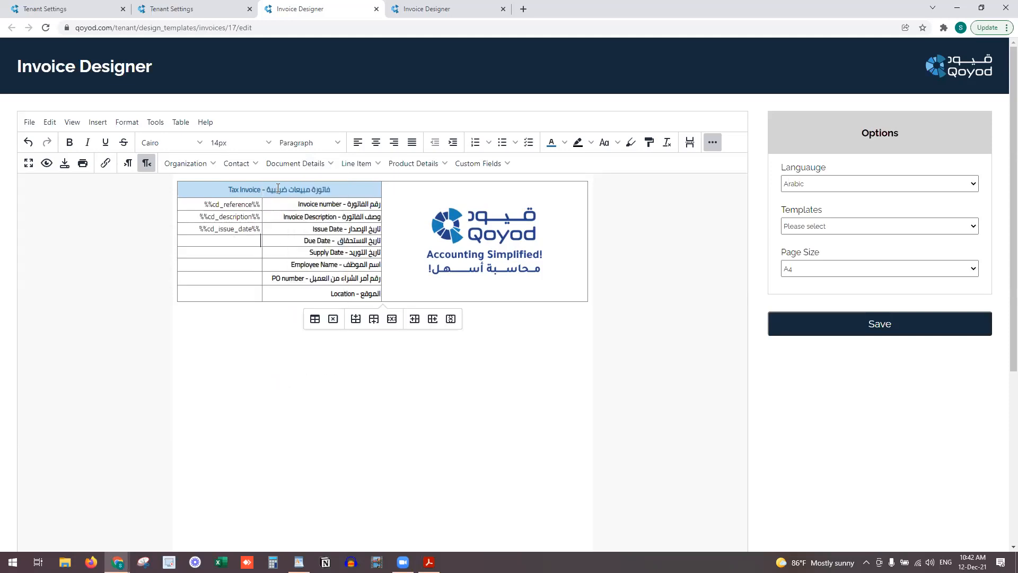
click(306, 164)
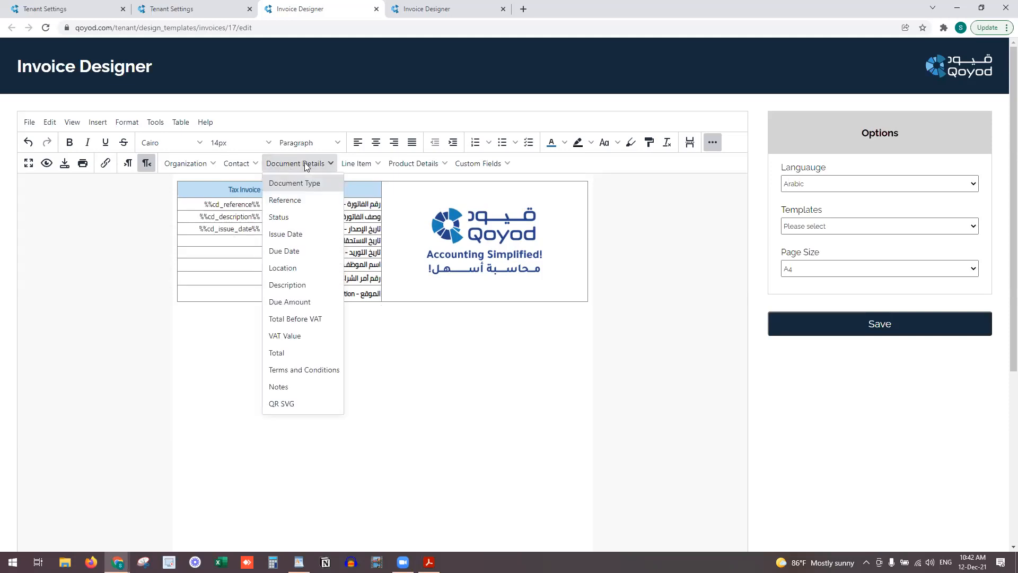
click(305, 252)
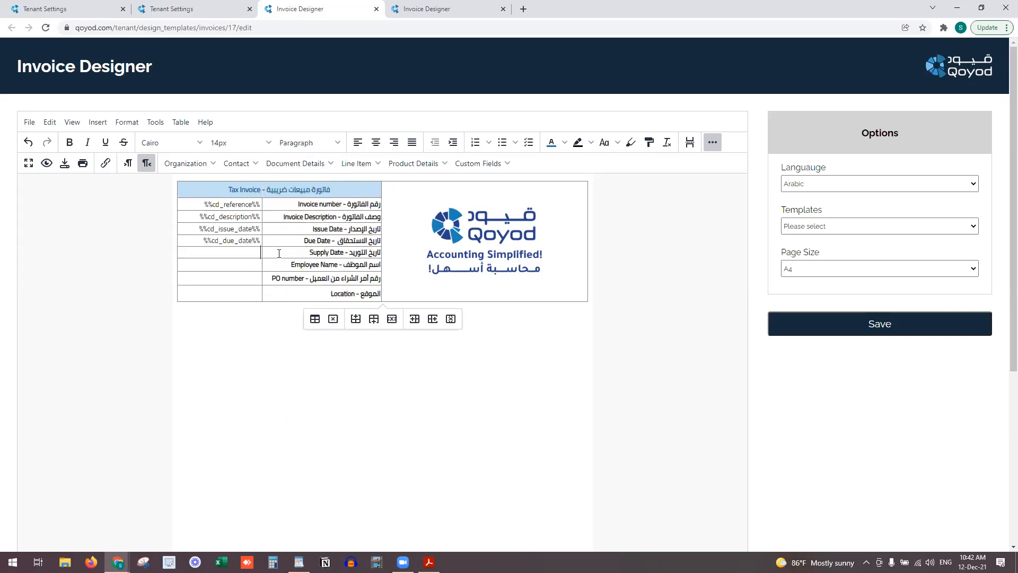
Insert supply date, employee, PO number and Location placeholders, then tighten the bottom row
click(481, 164)
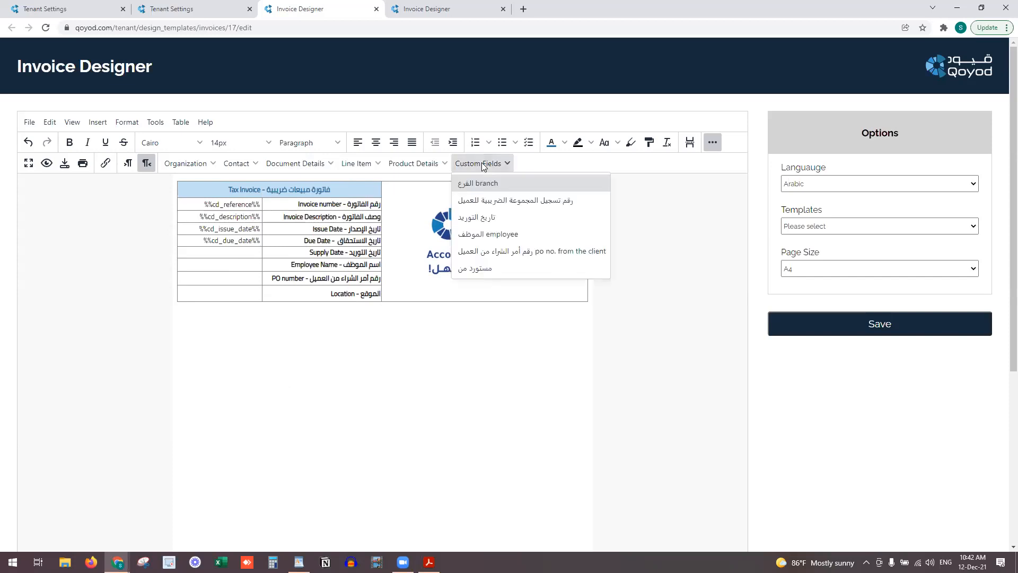
click(487, 220)
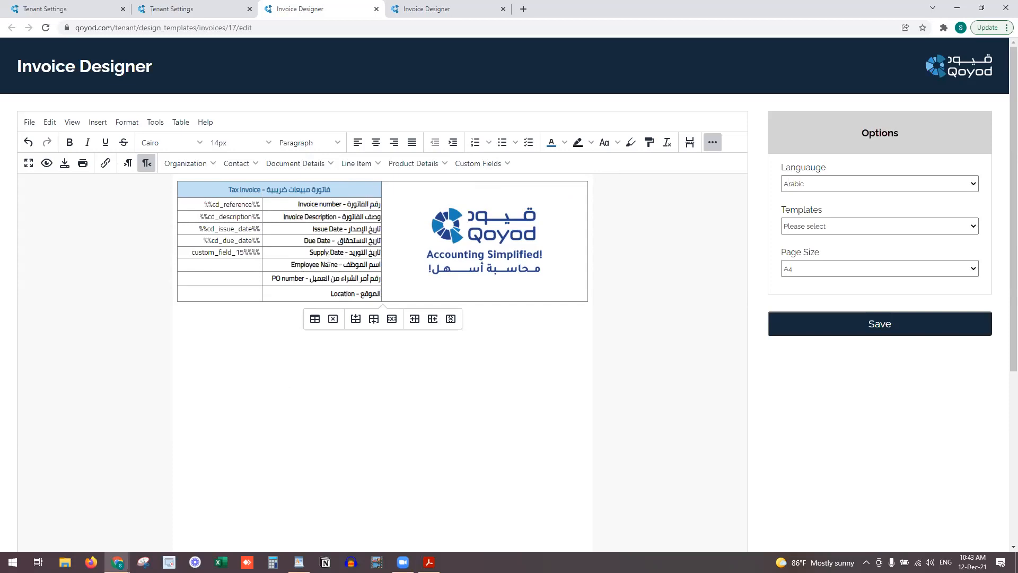
click(480, 164)
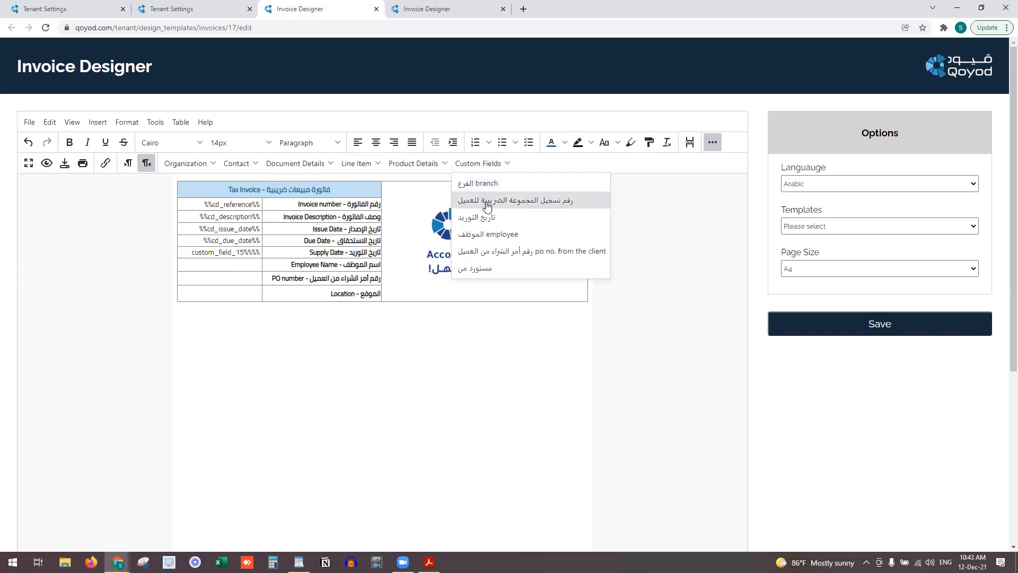
click(488, 233)
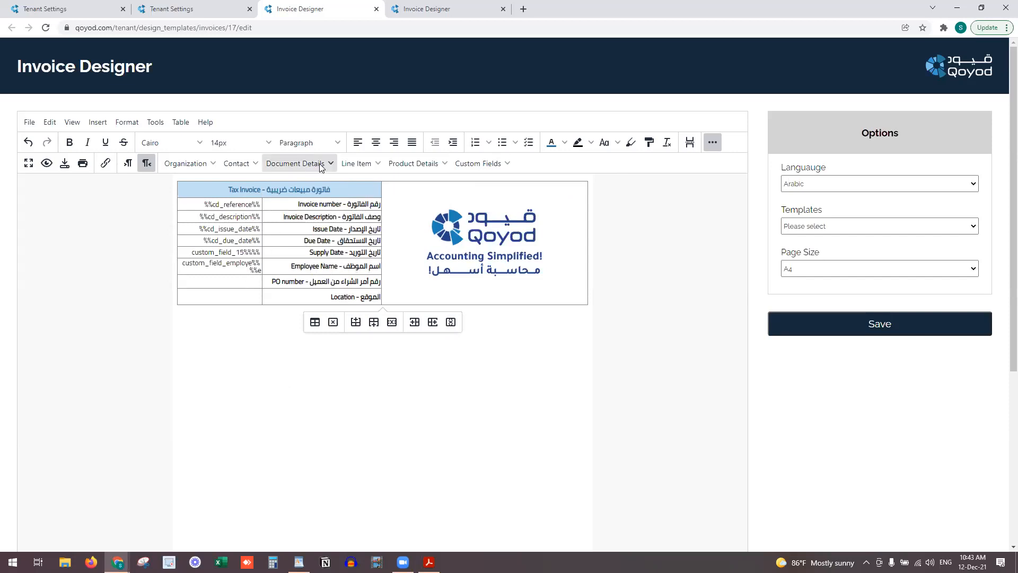
click(472, 163)
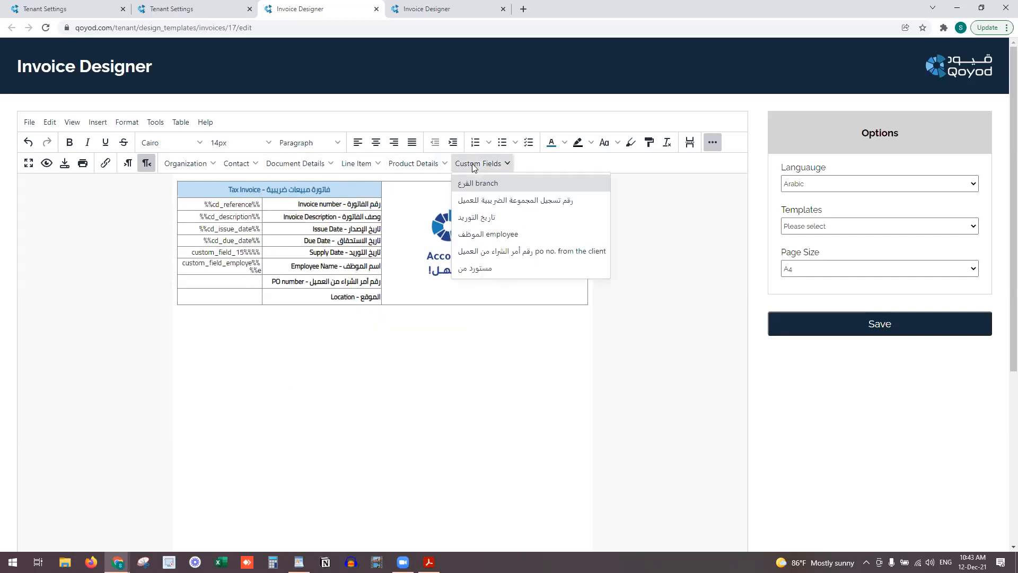
click(499, 253)
click(239, 304)
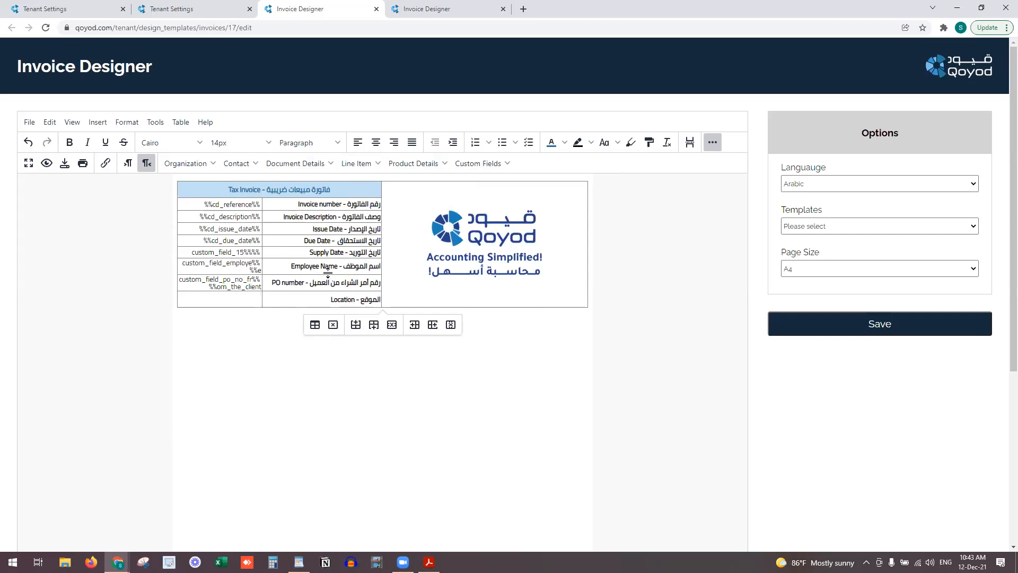
click(309, 160)
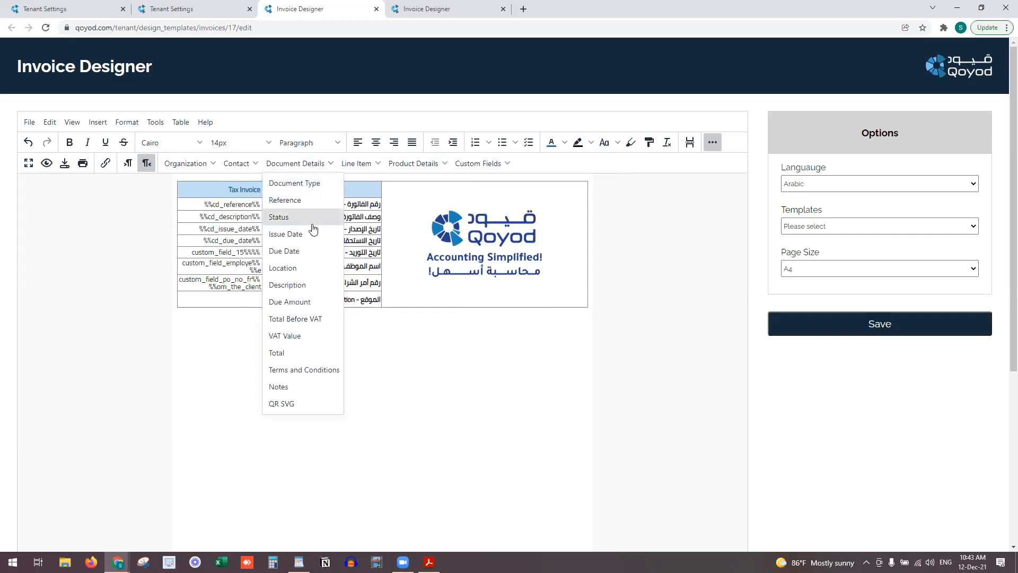
click(311, 270)
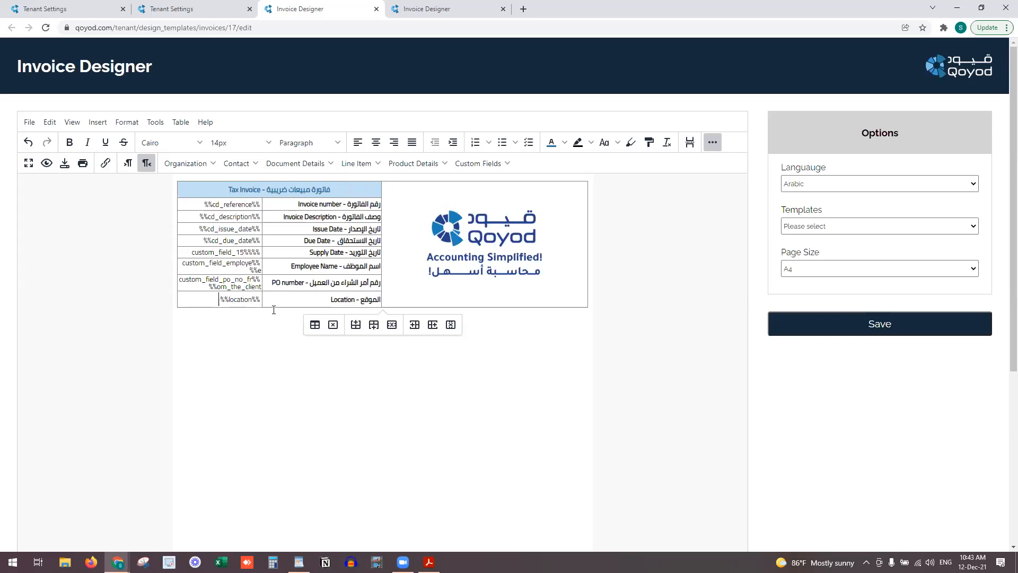
drag(271, 307, 273, 289)
click(527, 342)
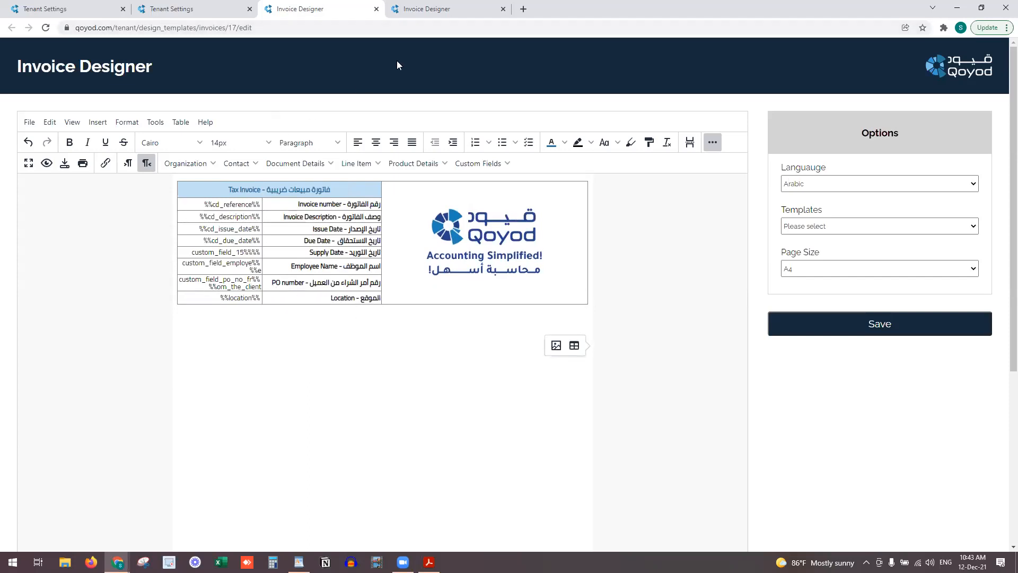
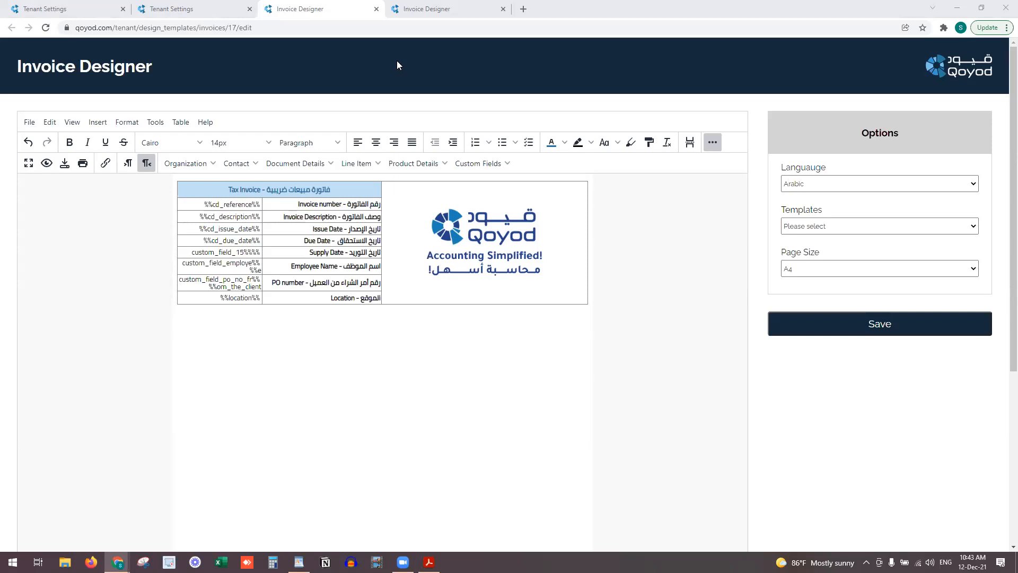
Insert a 4-column, 5-row table just below the bilingual header table
click(408, 315)
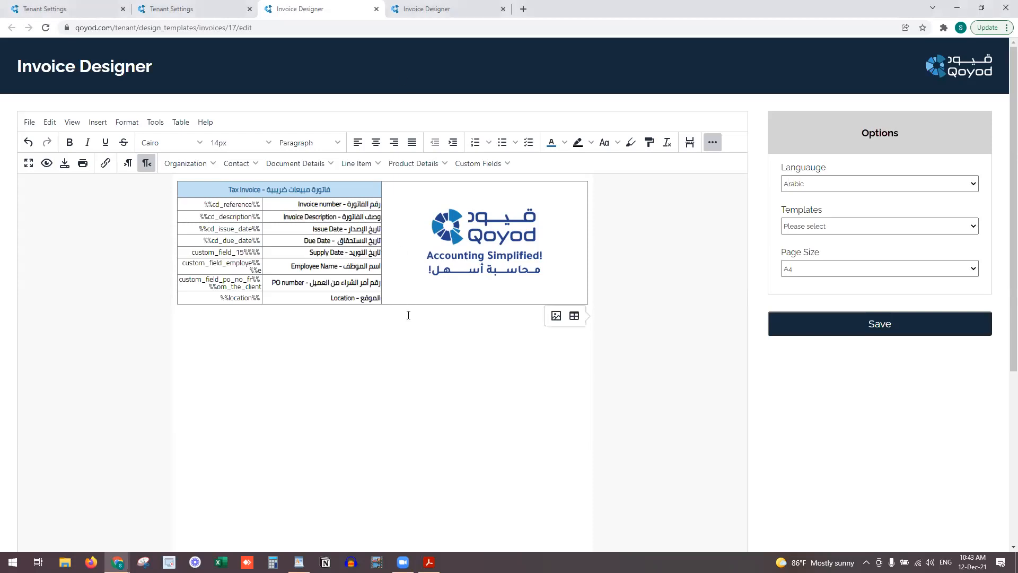
click(427, 7)
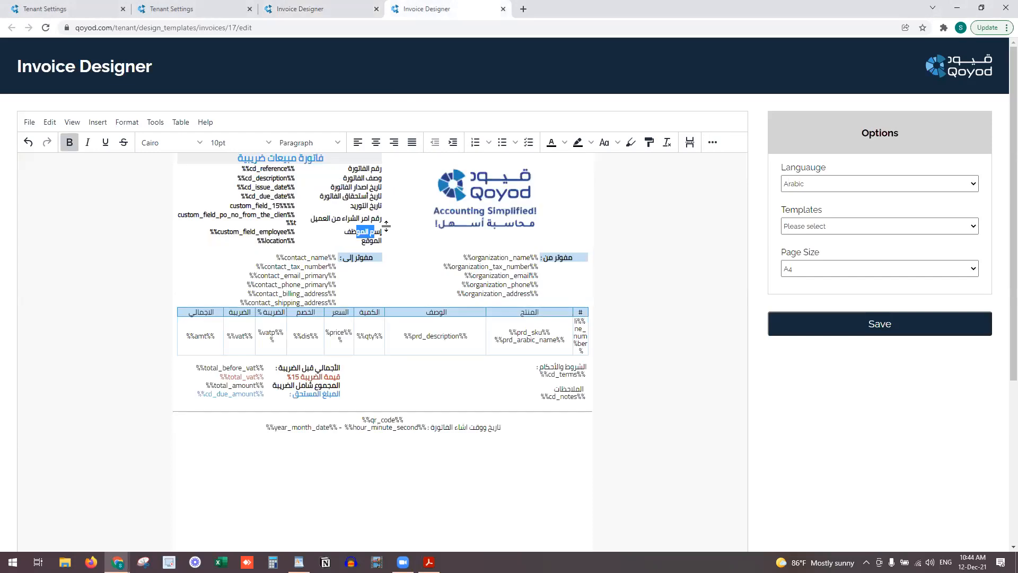
click(332, 7)
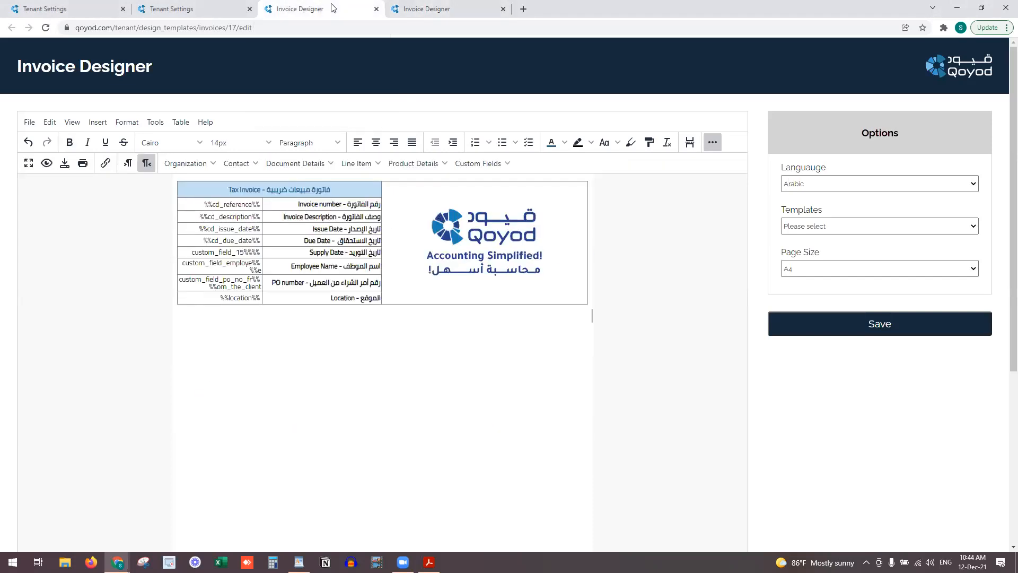
click(104, 123)
mouse_move(108, 161)
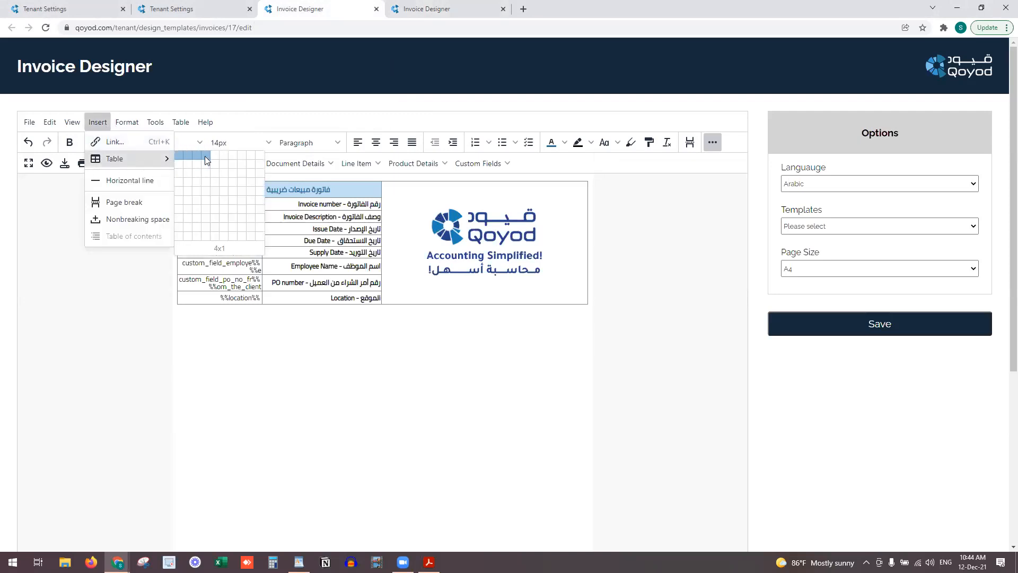
click(208, 196)
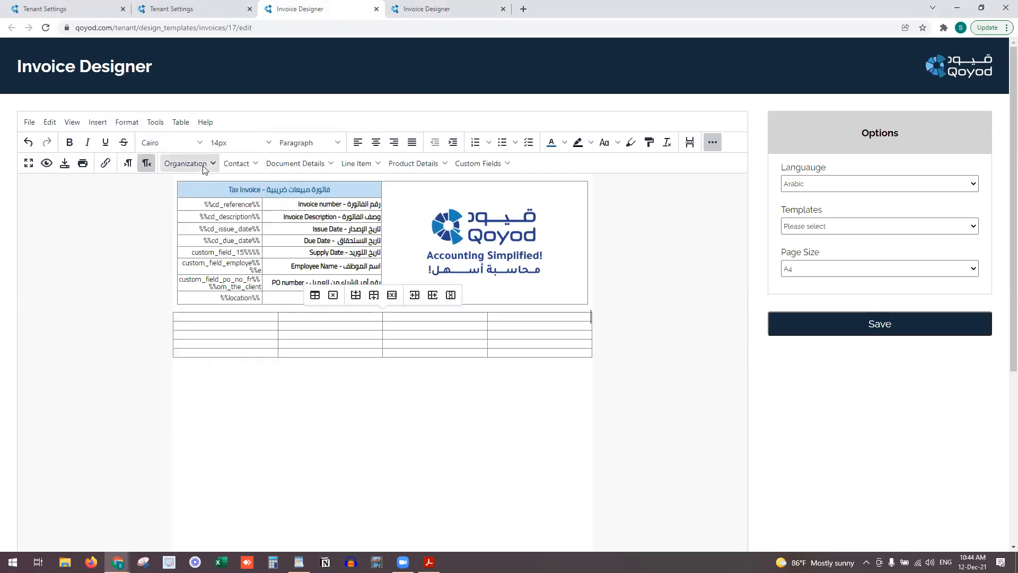
Type the labels 'مفوتر من - Billed from' and 'مفوتر إلى - Billed To::' in the top cells
key(alt+shift)
text(مفوتر من)
key(alt+shift)
text(- Billed from)
key(alt+shift)
text(مفوتر إلى -)
key(alt+shift)
text(Billed To:)
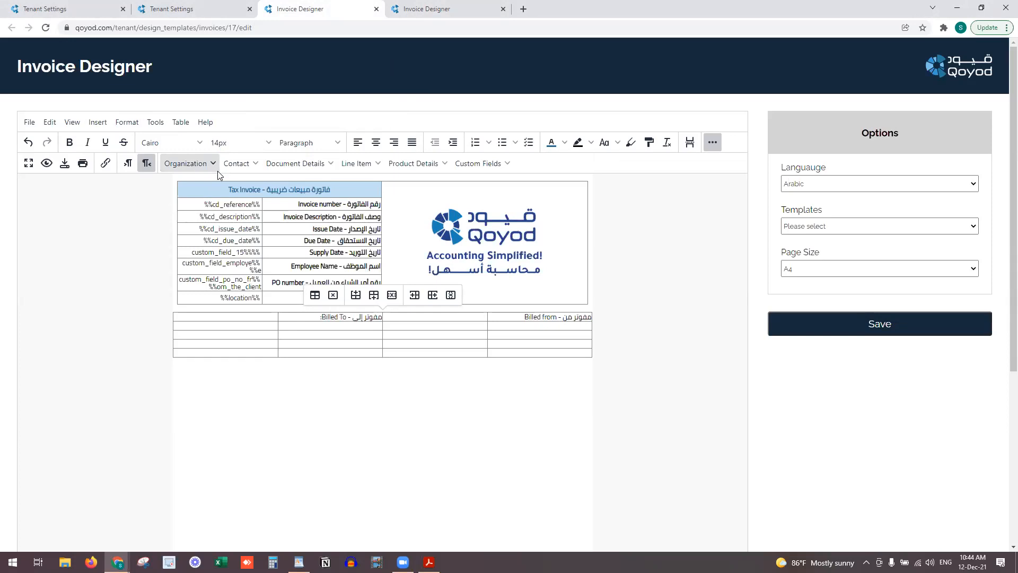
key(alt+shift)
text(:)
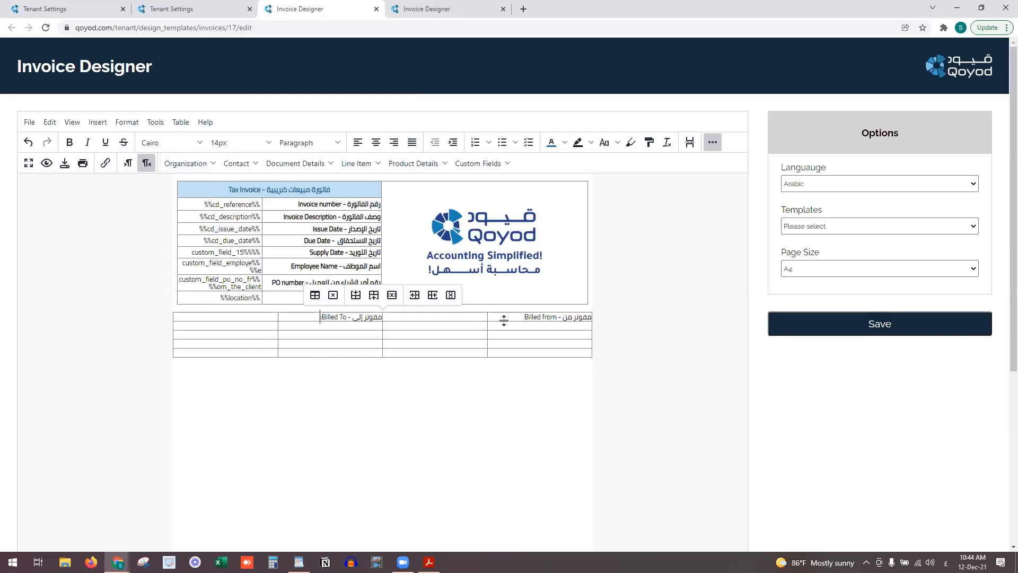
text(:)
Make the Billed To and Billed from labels bold
drag(321, 317, 370, 318)
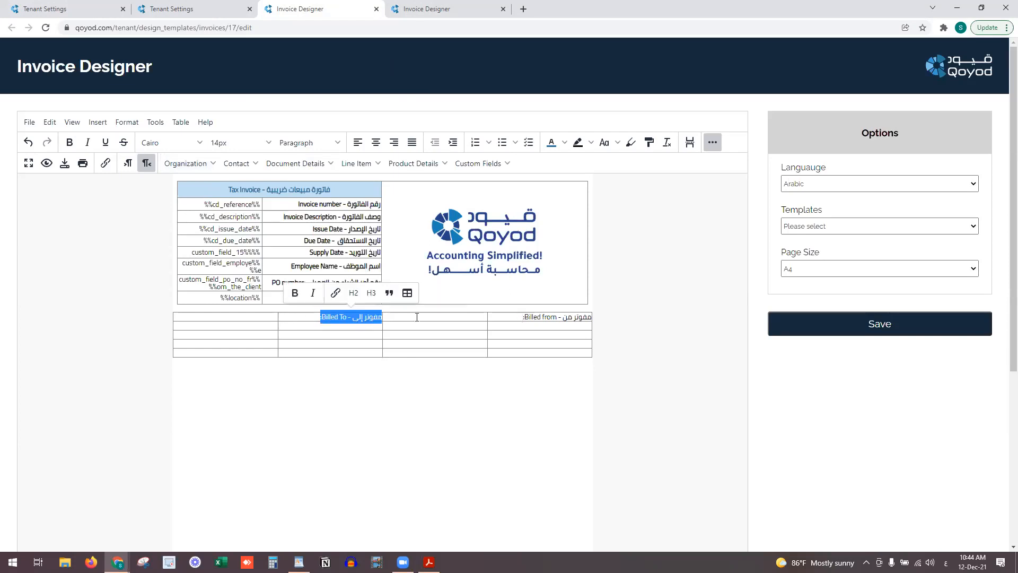
drag(523, 317, 592, 318)
key(ctrl+b)
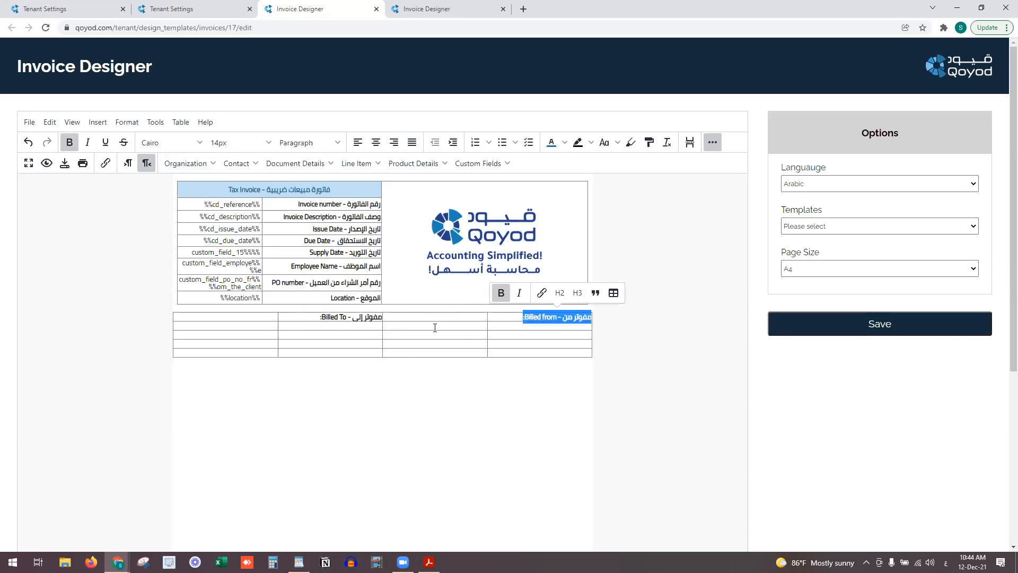
click(428, 326)
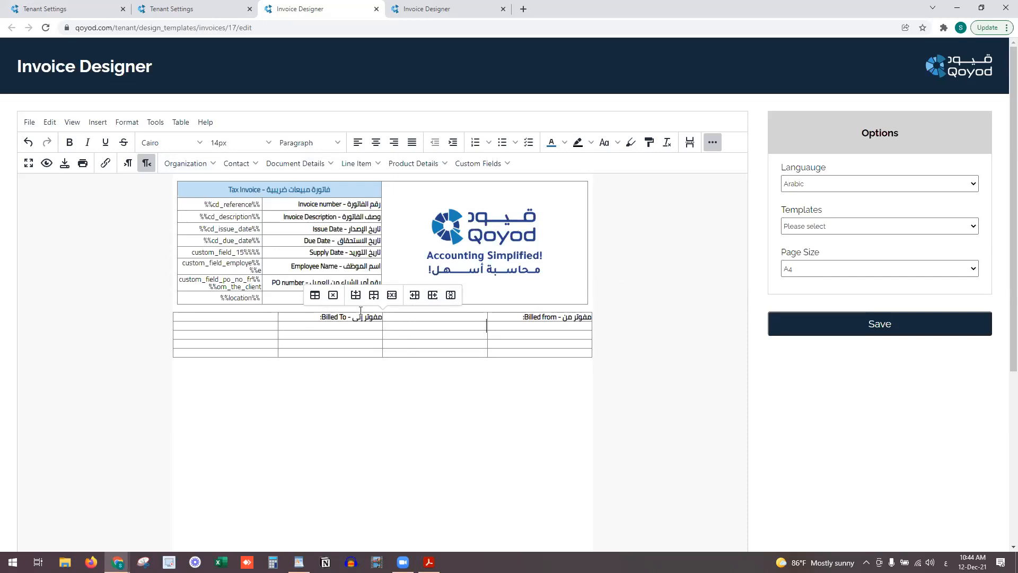
Set the billing table width to 98% and its alignment to Center
click(315, 295)
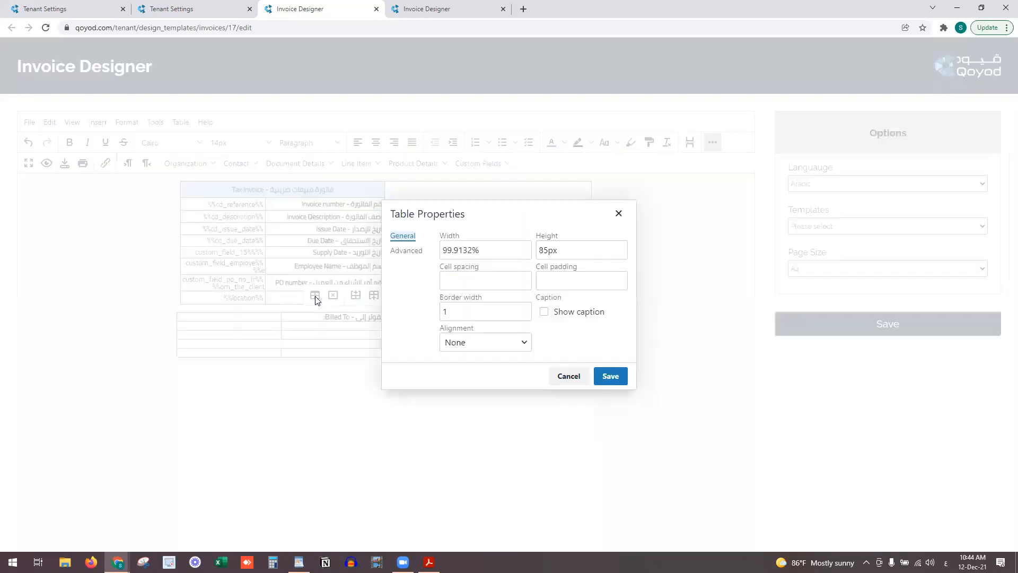
drag(473, 249, 443, 253)
text(98)
click(611, 378)
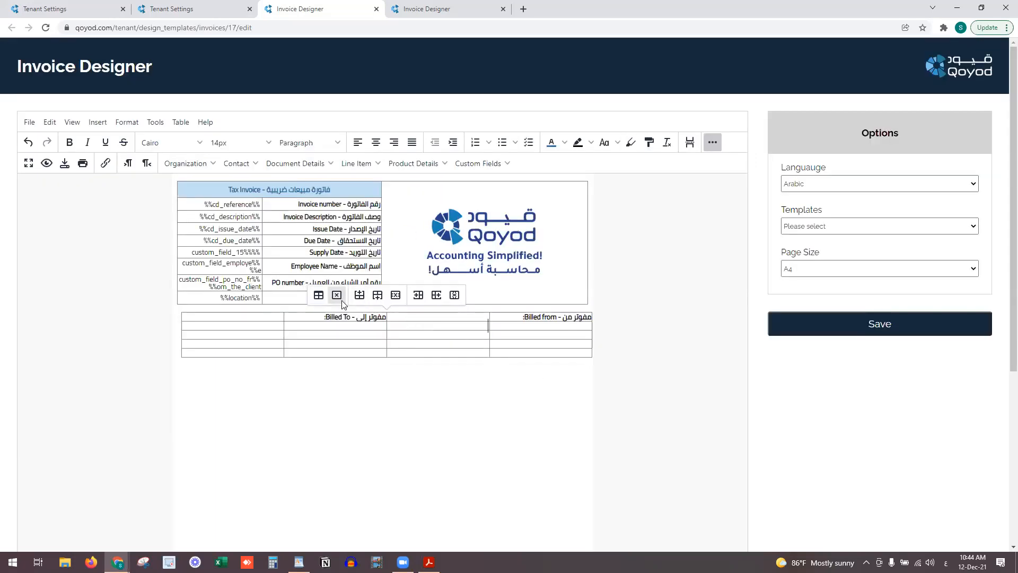
click(319, 296)
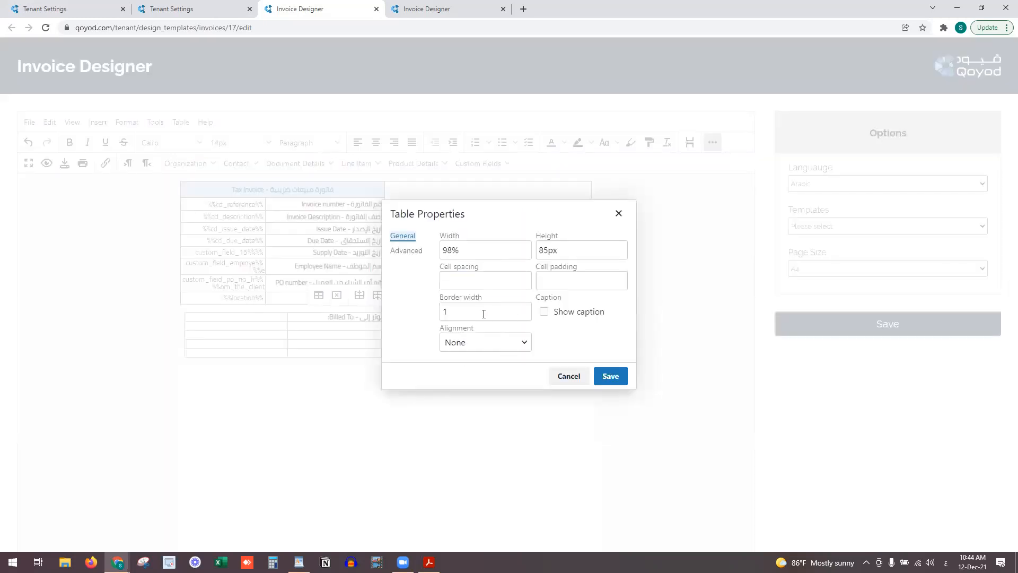
click(485, 342)
click(486, 396)
click(598, 378)
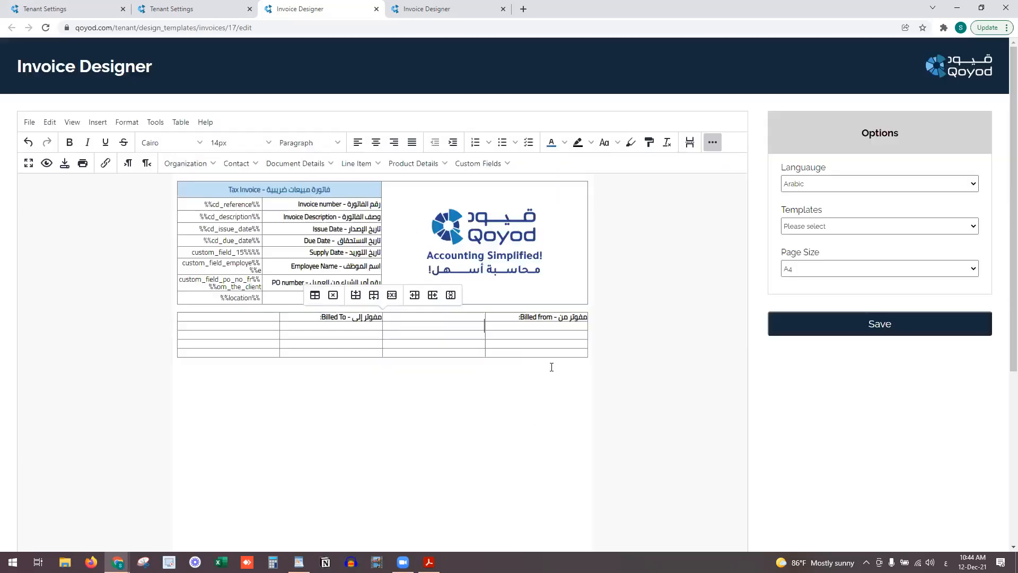
Resize the Billed from and Billed To columns to fit their labels
click(487, 318)
drag(517, 326, 514, 327)
drag(280, 317, 308, 318)
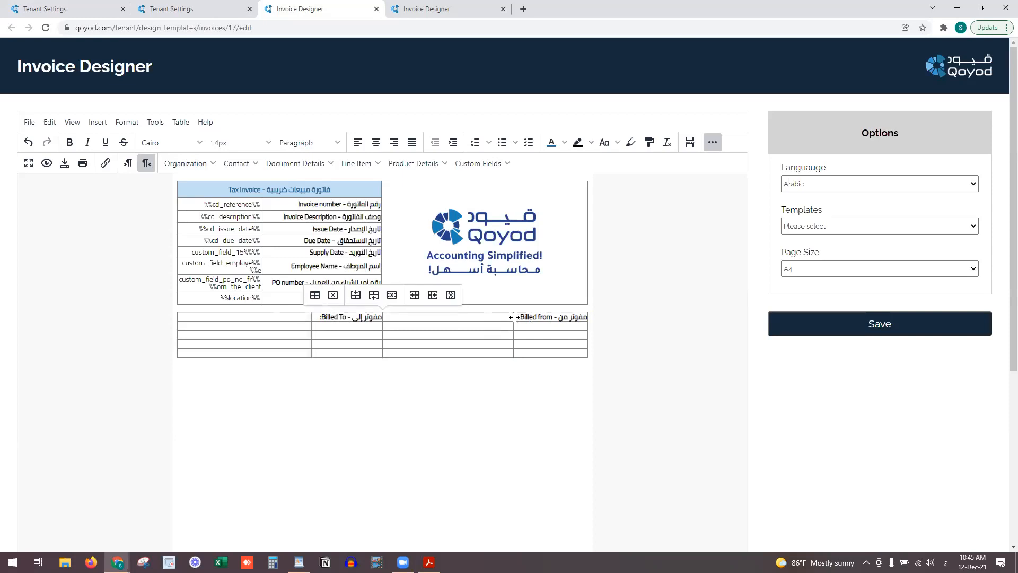
drag(518, 317, 587, 318)
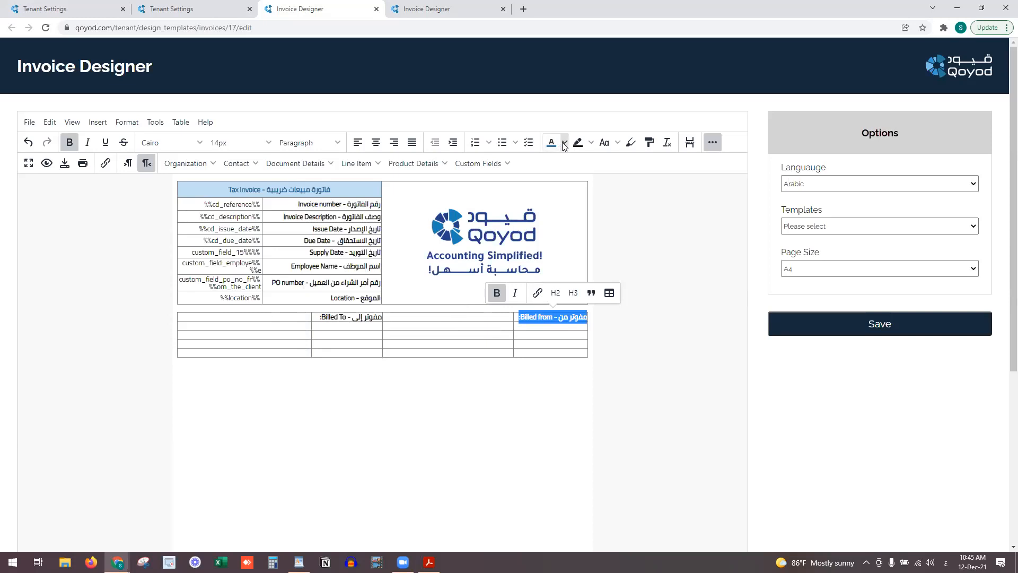
Colour the Billed To label text blue and adjust the labels' highlight colour
click(591, 142)
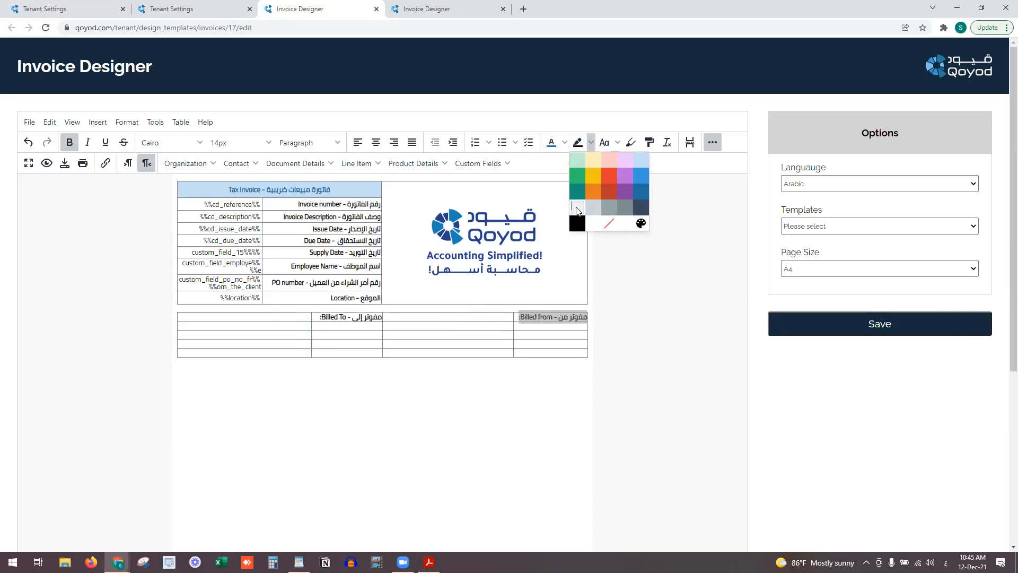
click(577, 210)
triple_click(338, 317)
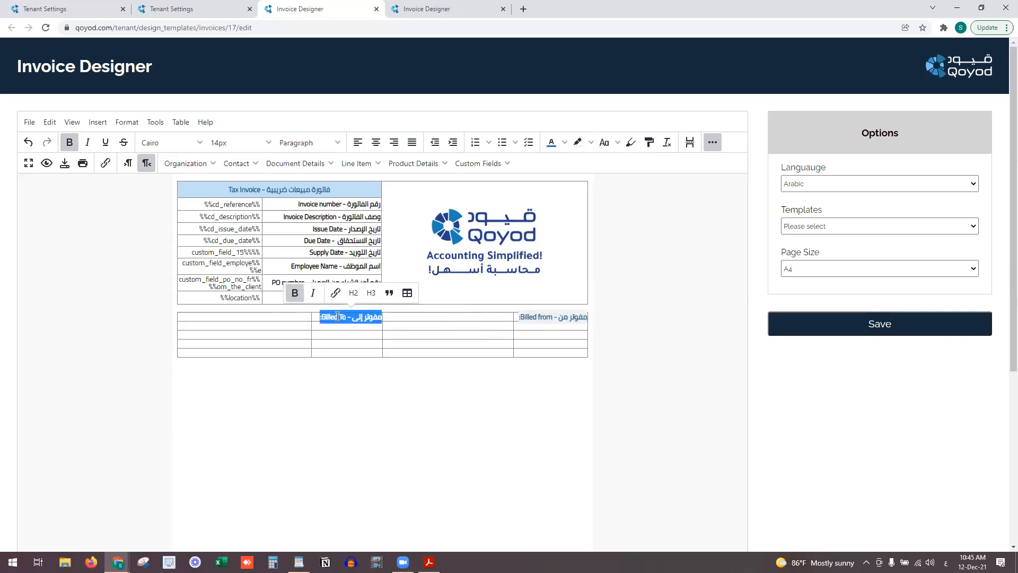
click(552, 142)
triple_click(523, 316)
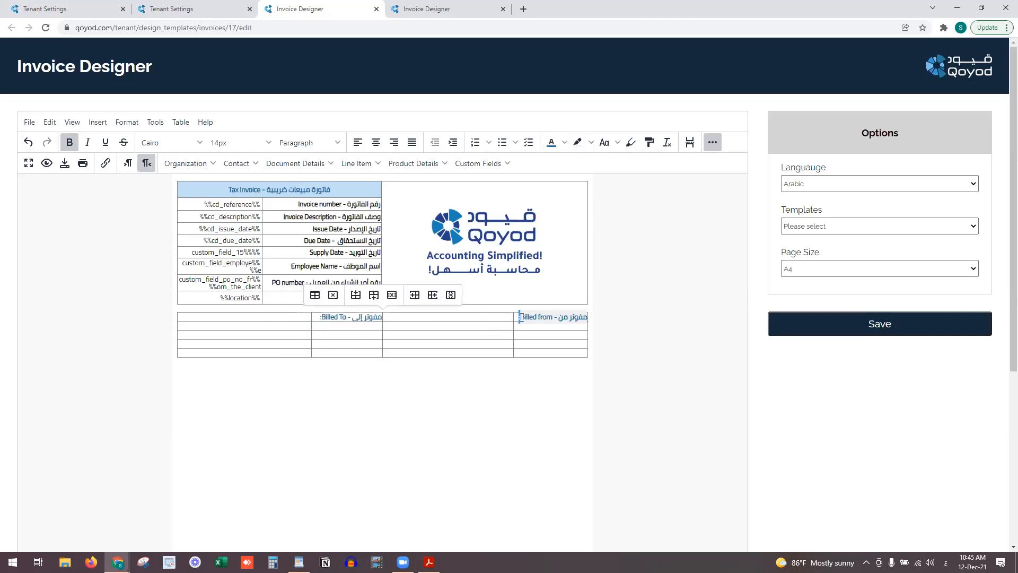
click(485, 67)
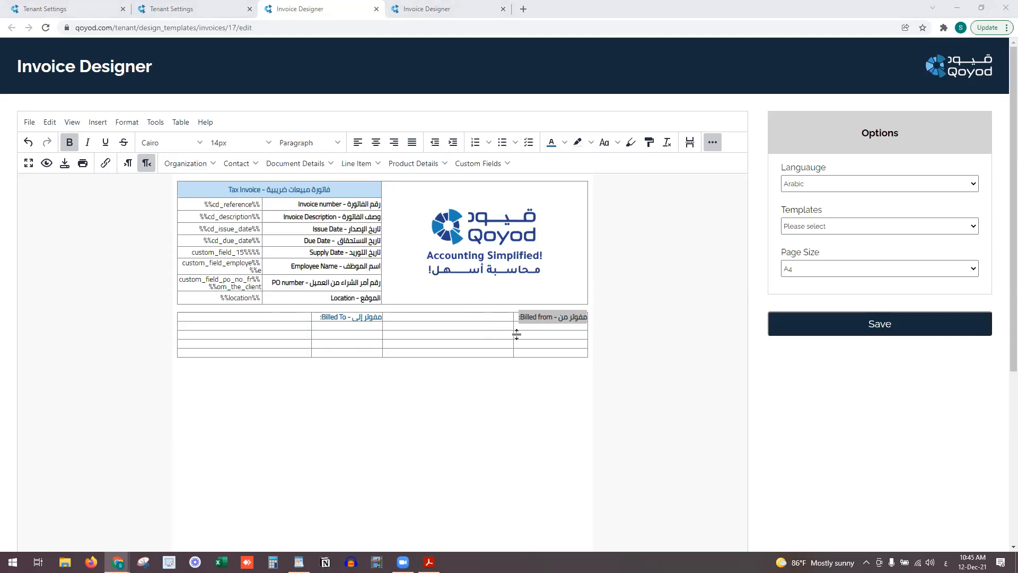
click(514, 422)
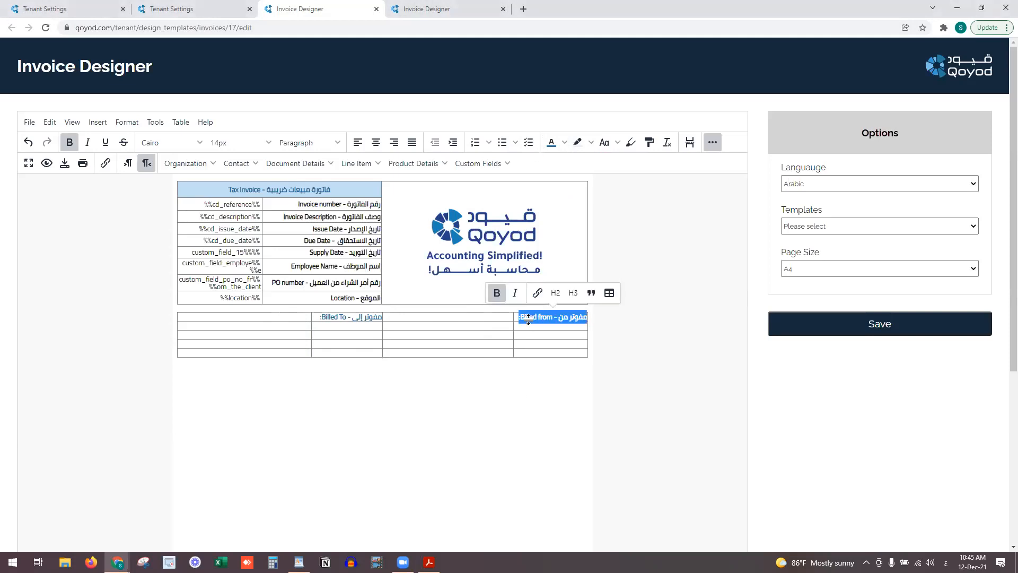
Set the Billed from label's highlight colour to No color
click(530, 318)
drag(514, 318, 587, 317)
click(591, 142)
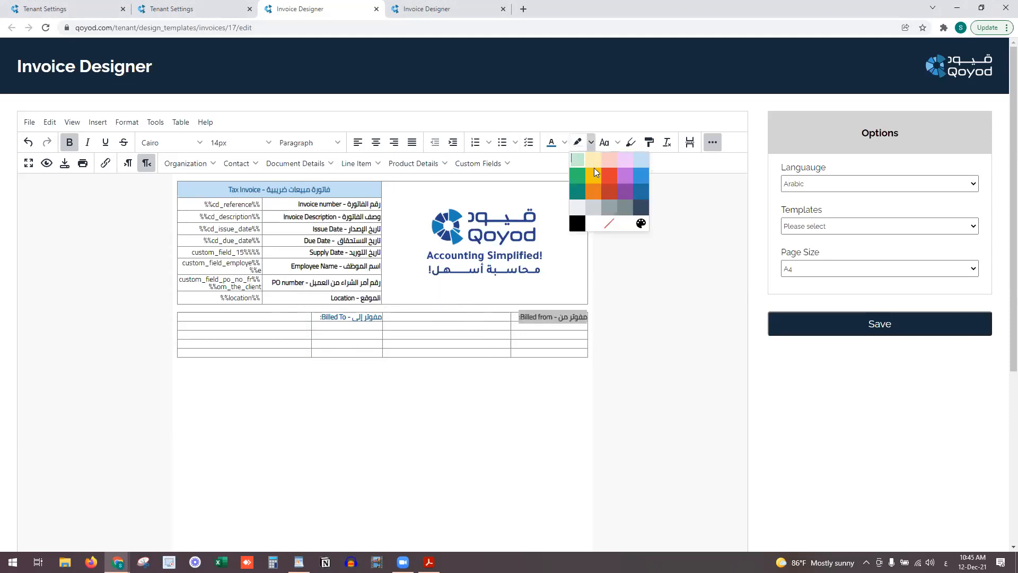
click(610, 225)
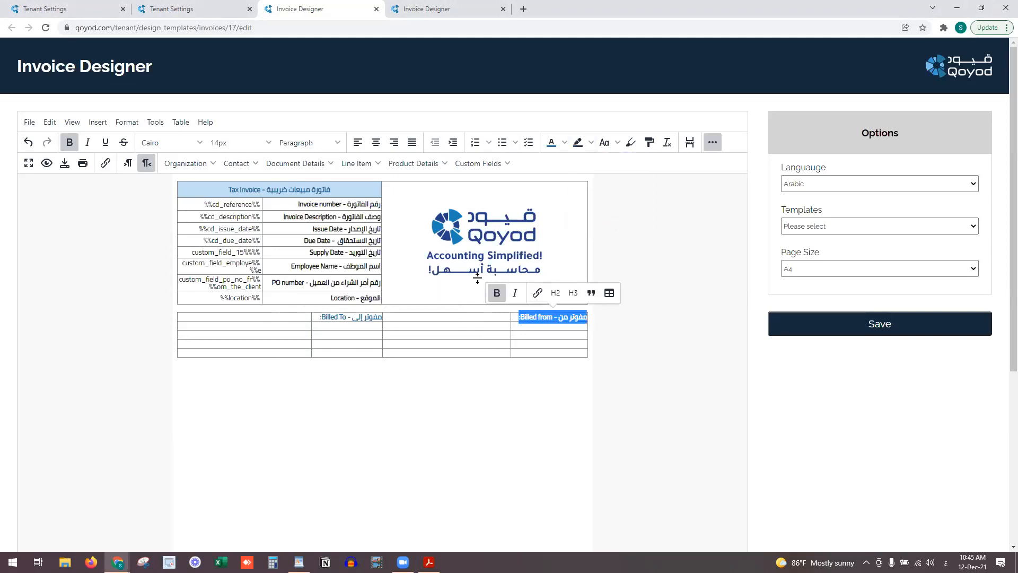
right_click(561, 316)
Choose a light grey background in the Billed from cell's properties
mouse_move(584, 333)
click(684, 329)
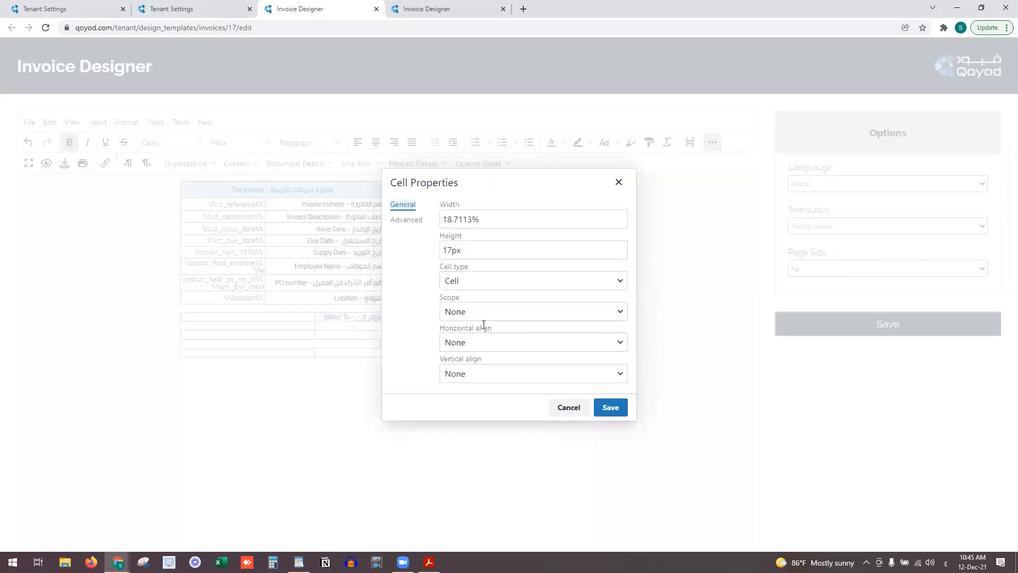
click(416, 221)
click(449, 311)
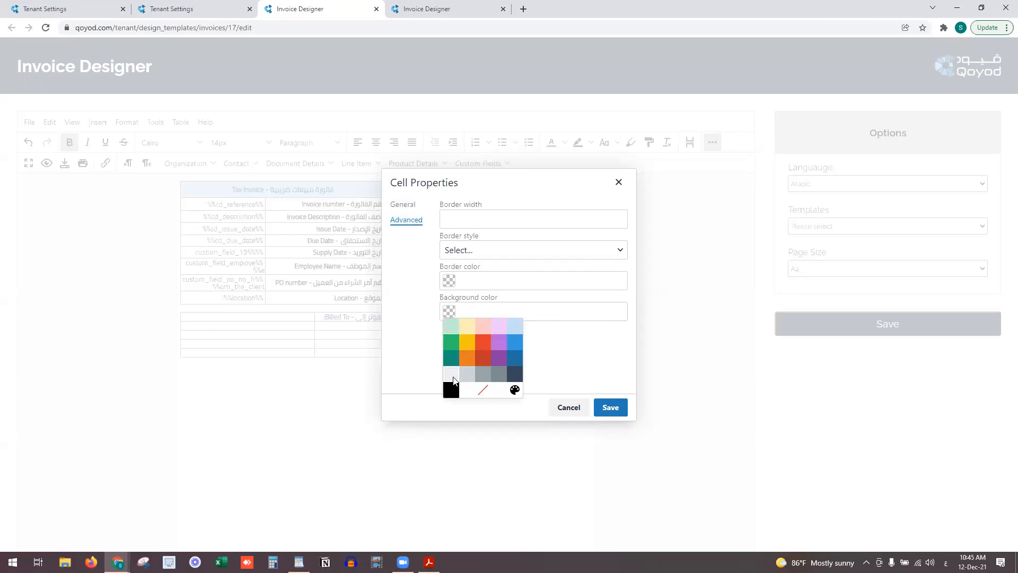
click(451, 374)
click(584, 406)
Set the Billed To cell's background to Light Gray #ECF0F1 and save
triple_click(364, 317)
right_click(364, 317)
mouse_move(371, 328)
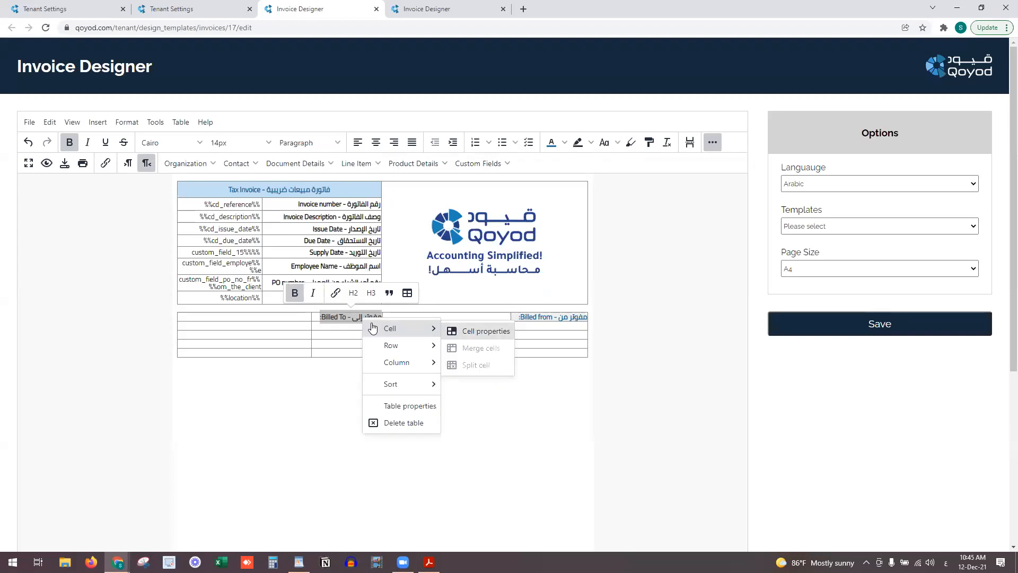
click(474, 330)
click(406, 219)
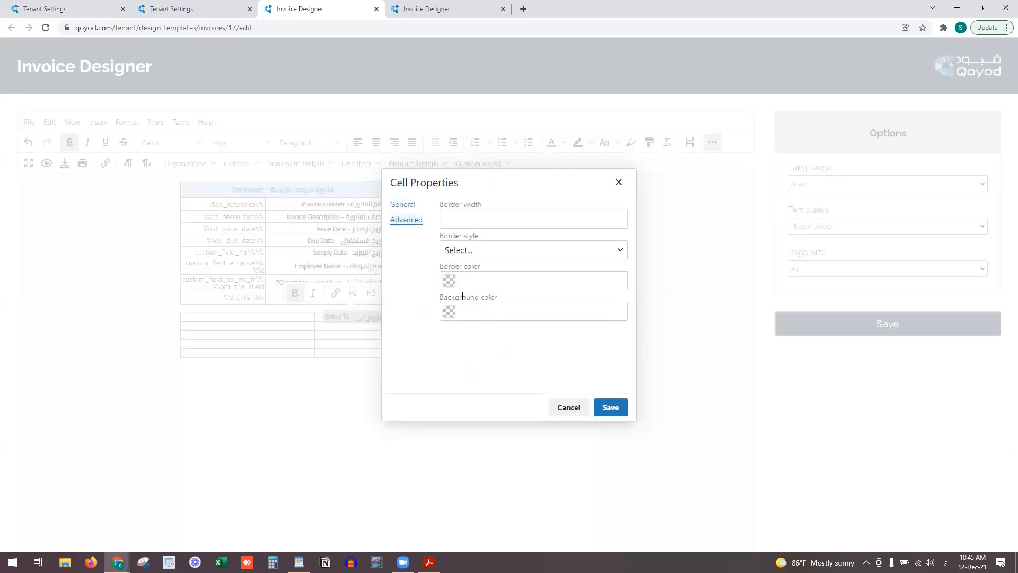
click(449, 312)
click(450, 375)
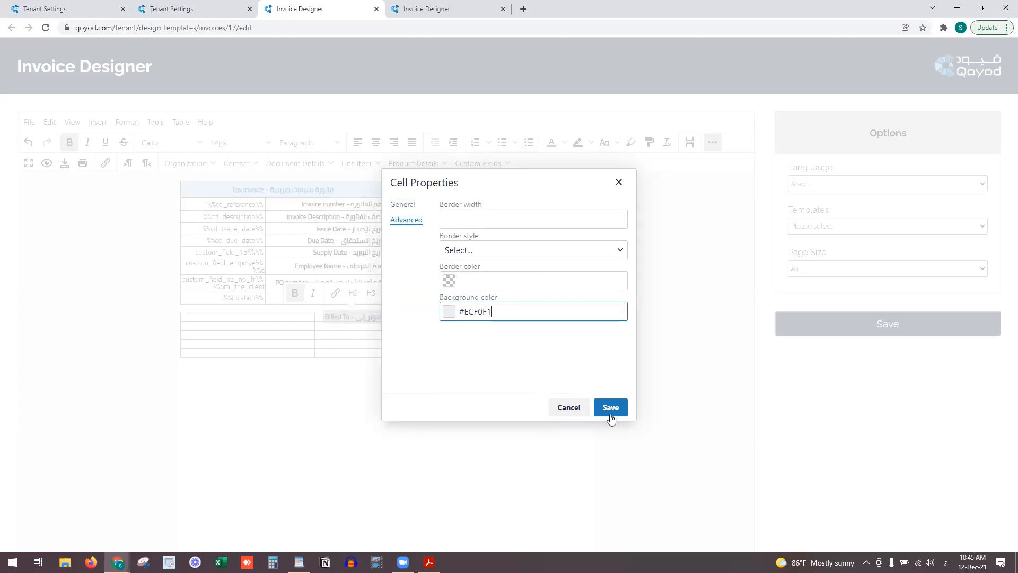
click(610, 411)
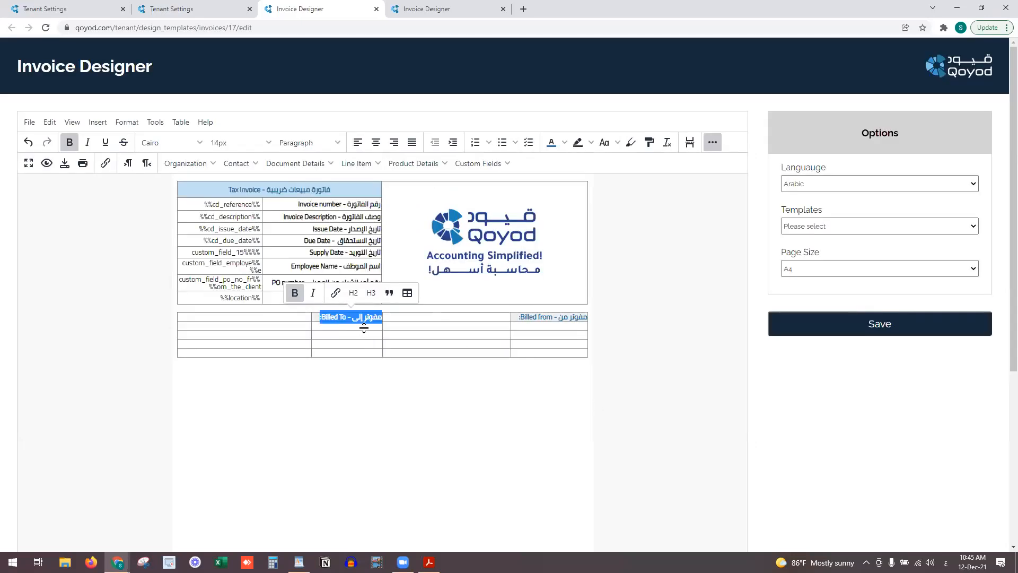
click(363, 327)
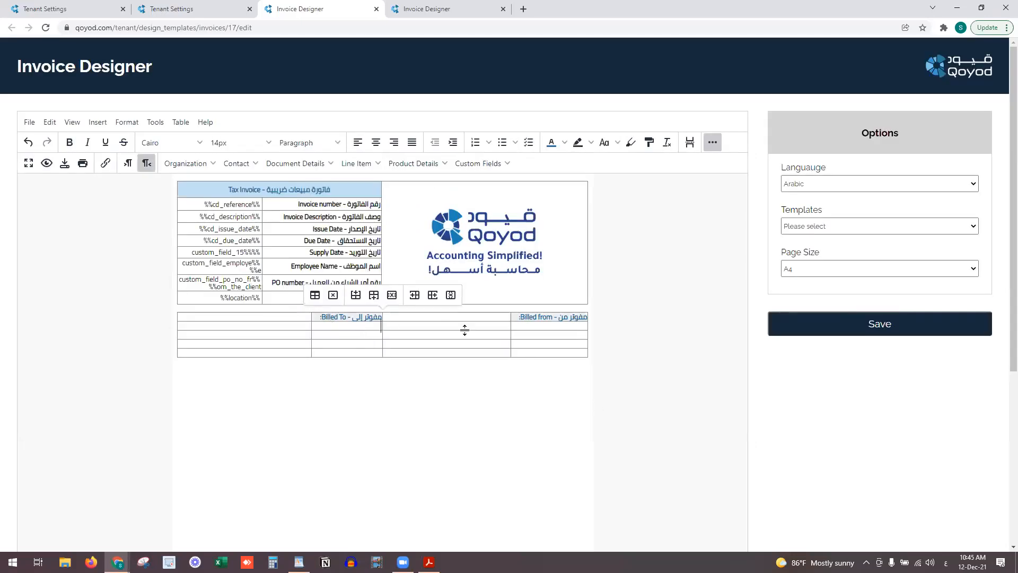
Insert organization name, tax number, email, address and phone placeholders beside Billed from
click(489, 317)
click(192, 164)
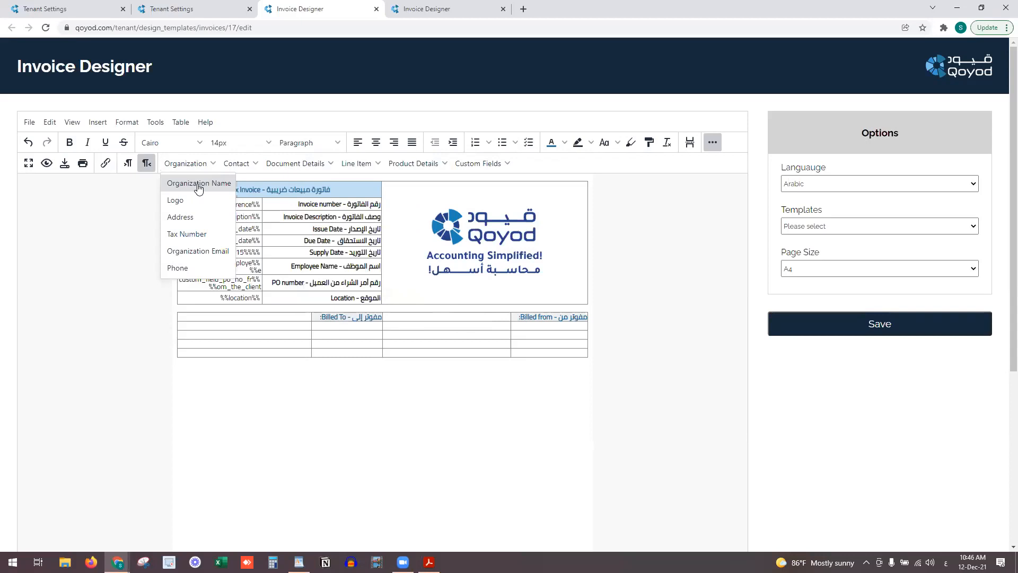
click(198, 184)
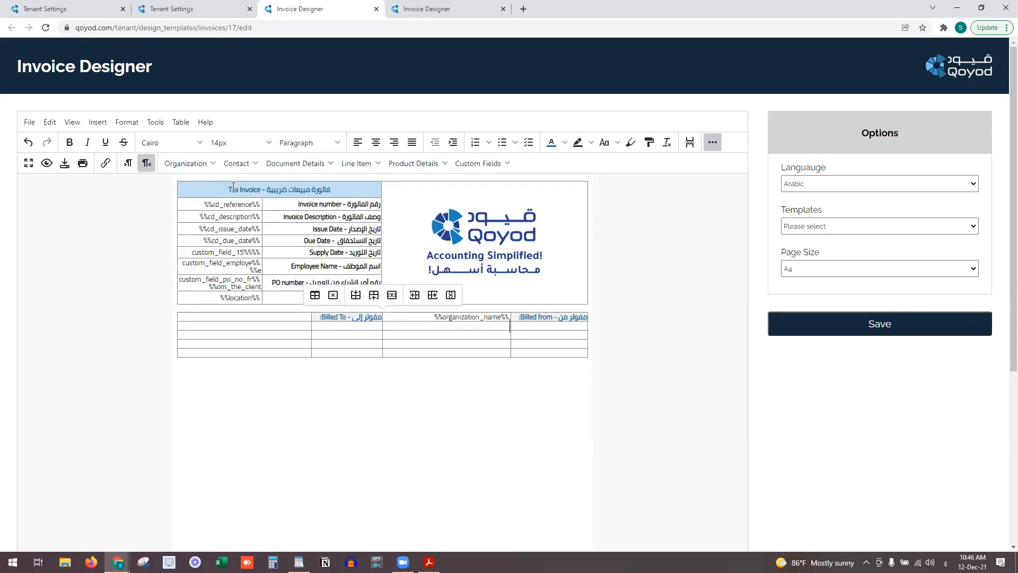
click(194, 164)
click(194, 231)
click(188, 163)
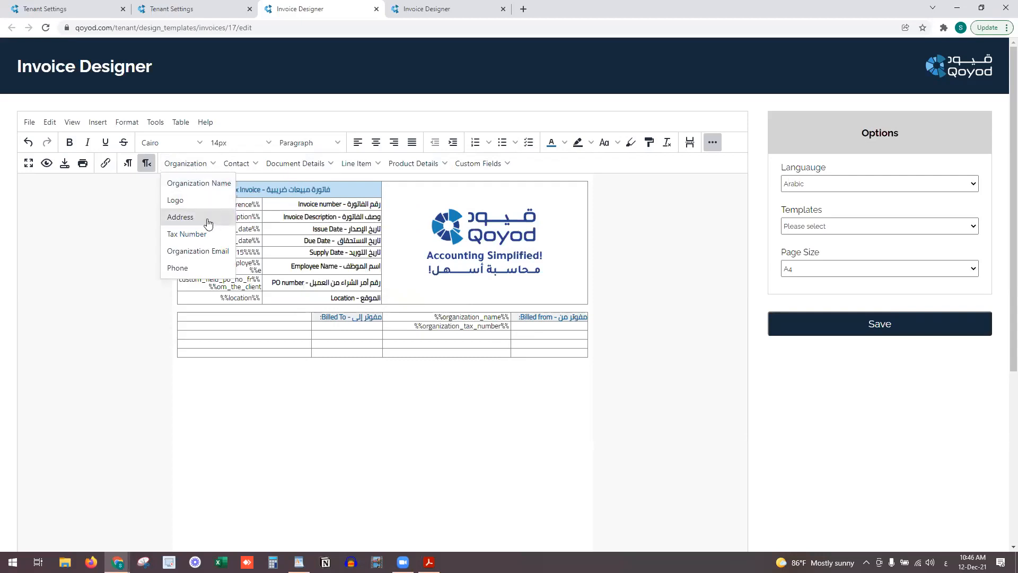
click(205, 252)
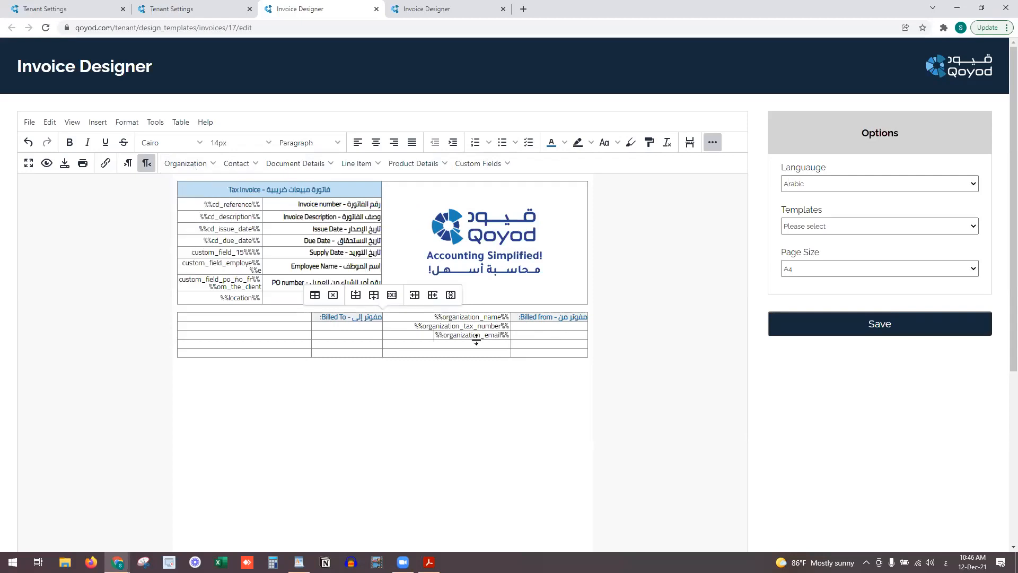
click(448, 345)
click(204, 162)
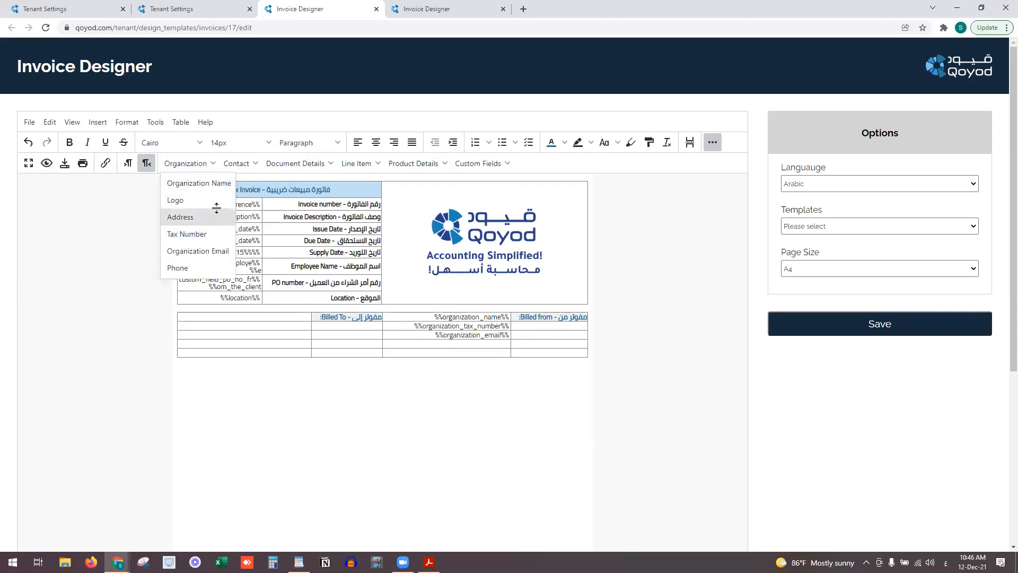
click(201, 214)
click(418, 352)
click(191, 163)
click(225, 266)
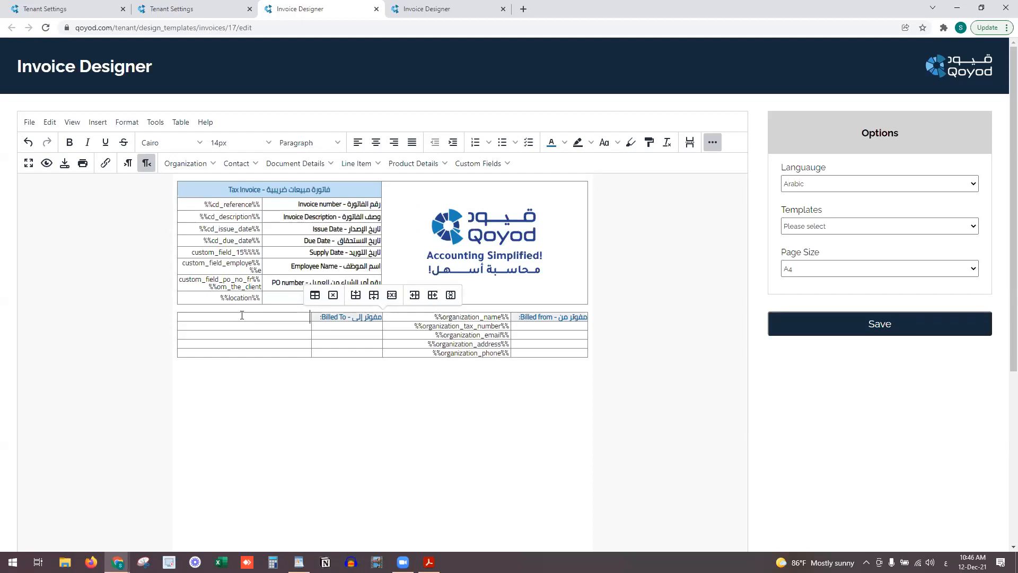
Insert contact name, tax number, primary email, billing address and primary phone beside Billed To
click(243, 165)
click(270, 182)
click(241, 164)
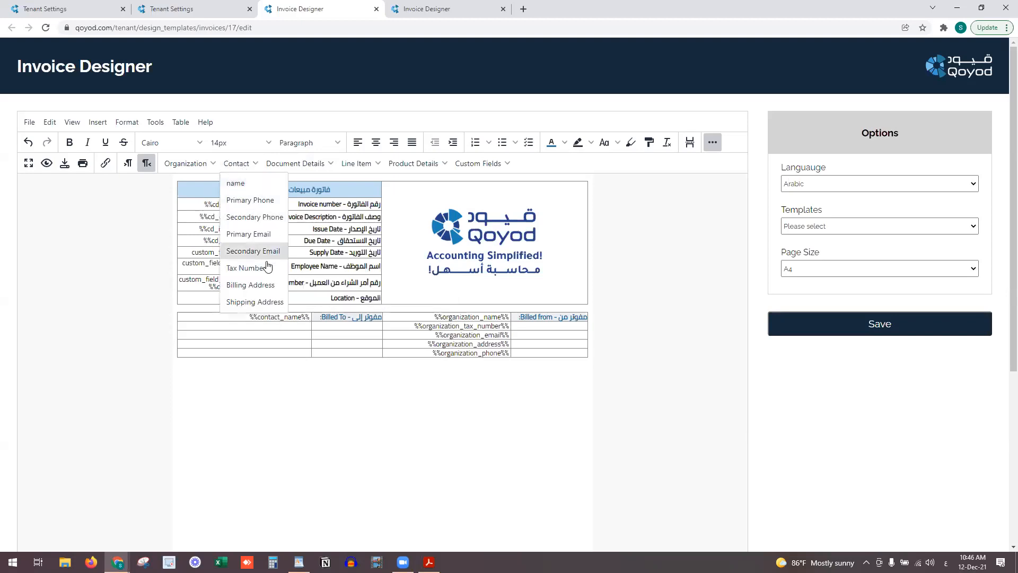
click(246, 263)
click(264, 335)
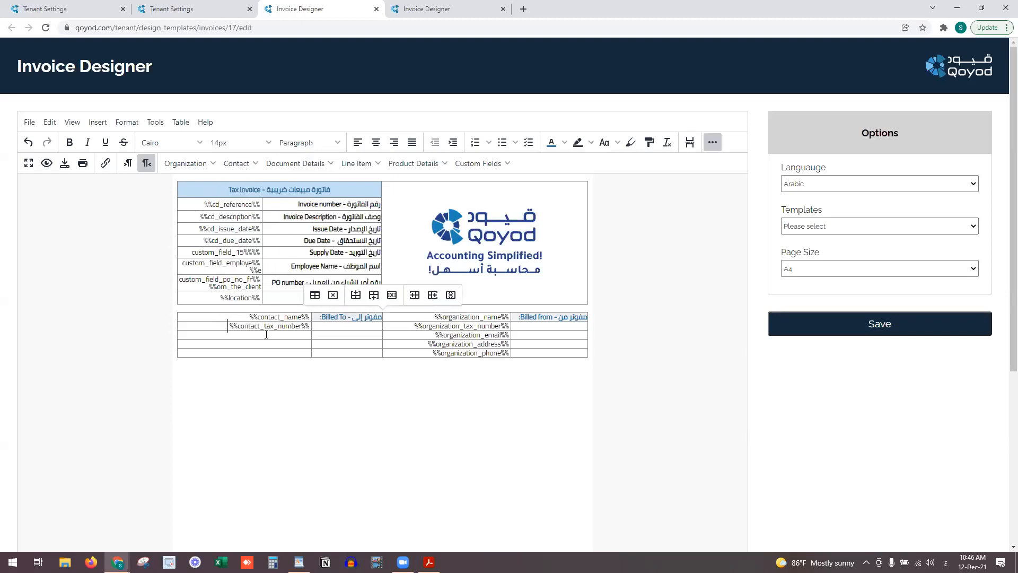
click(236, 163)
click(262, 231)
click(242, 167)
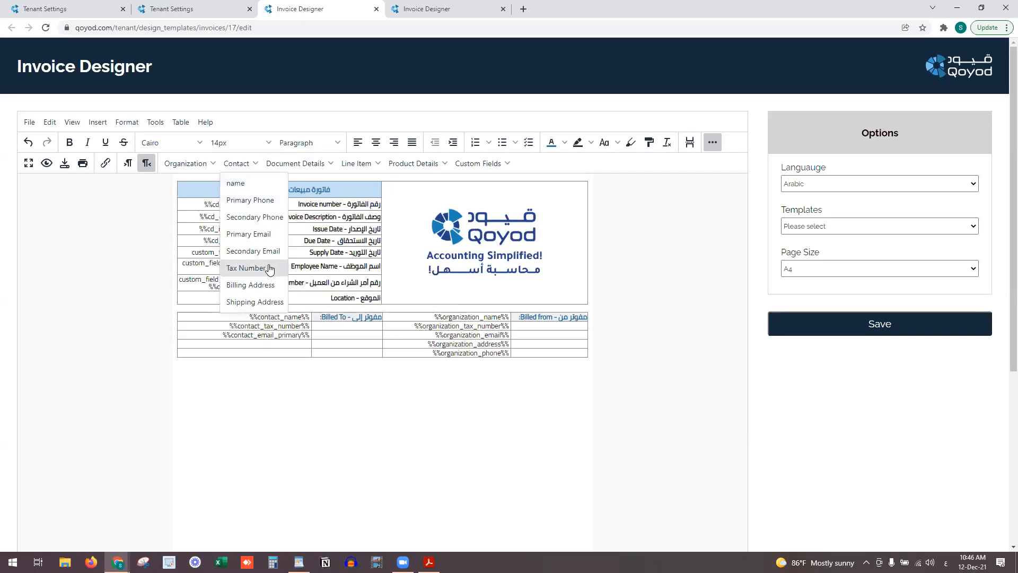
click(248, 282)
click(280, 353)
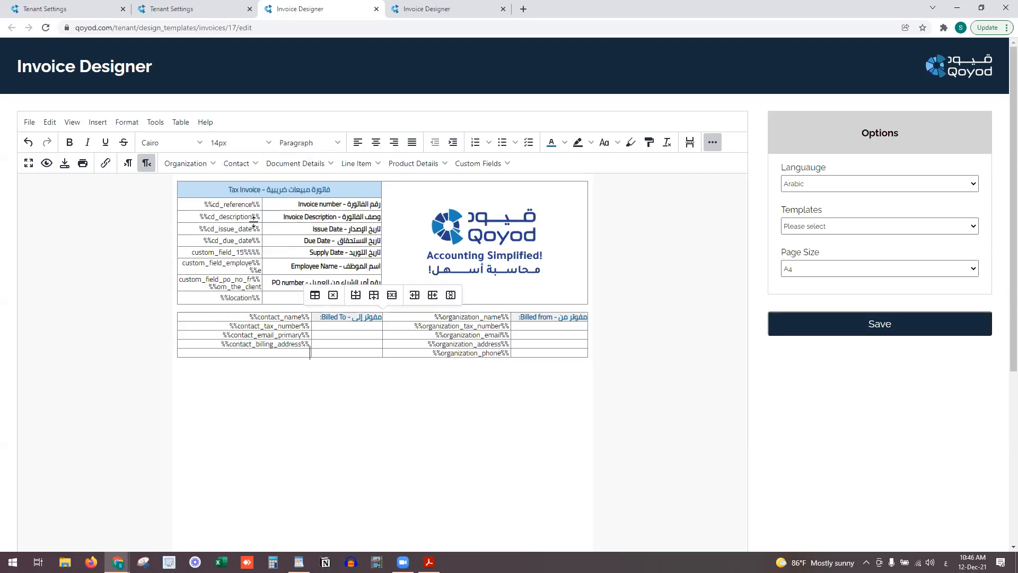
click(241, 165)
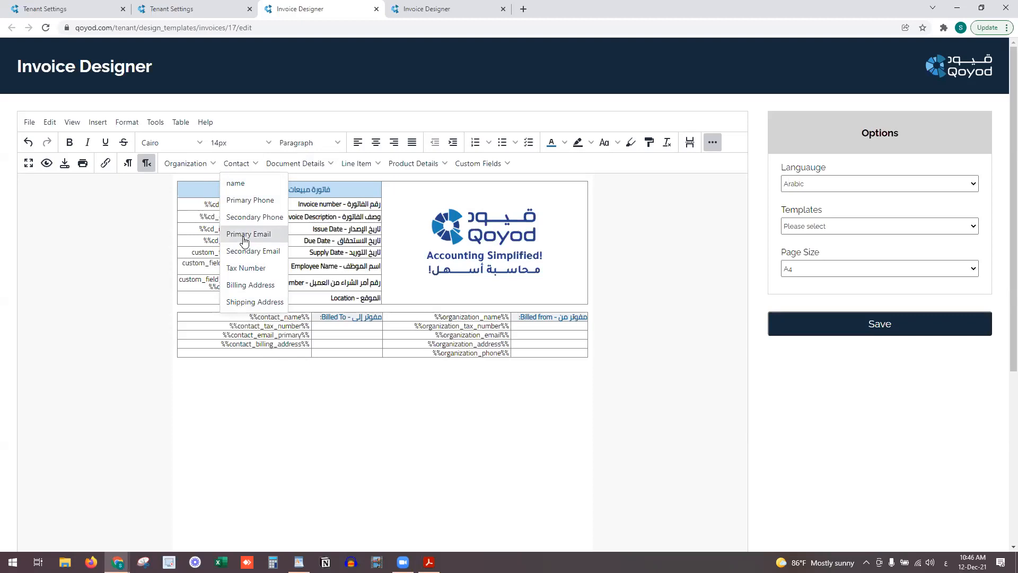
click(268, 200)
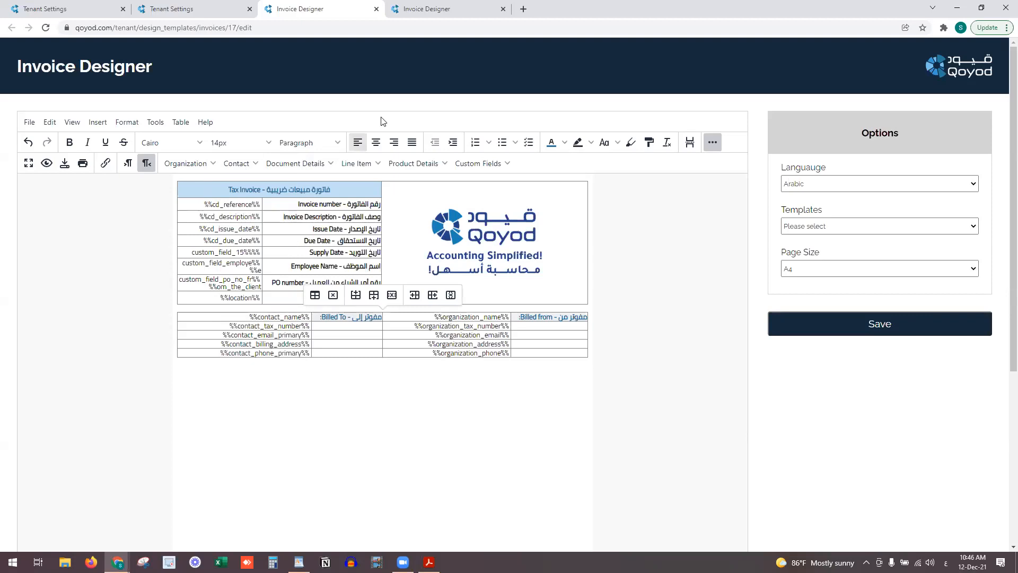
Compare with the reference template, try a contact shipping address row, then remove it
click(432, 10)
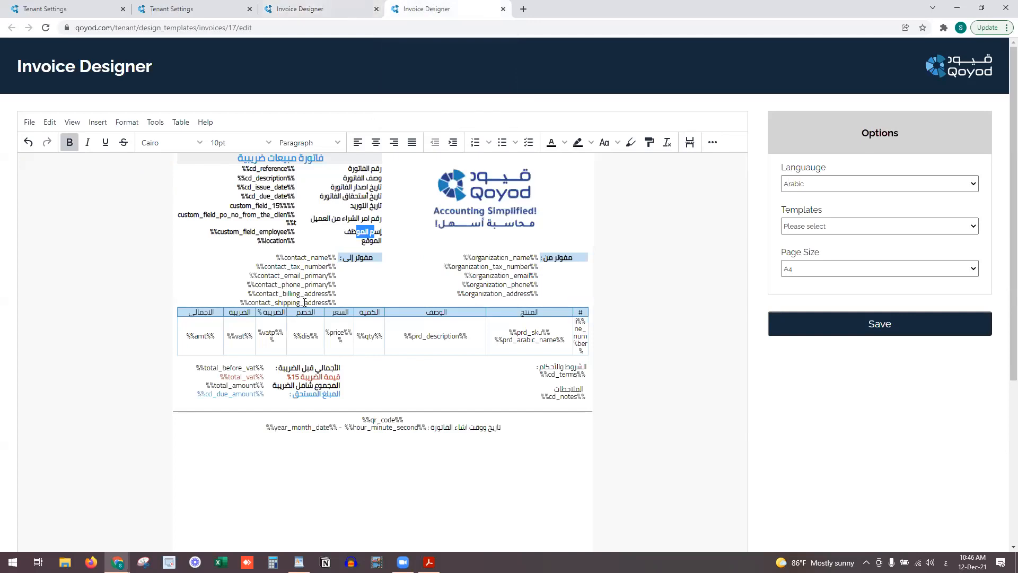
click(344, 10)
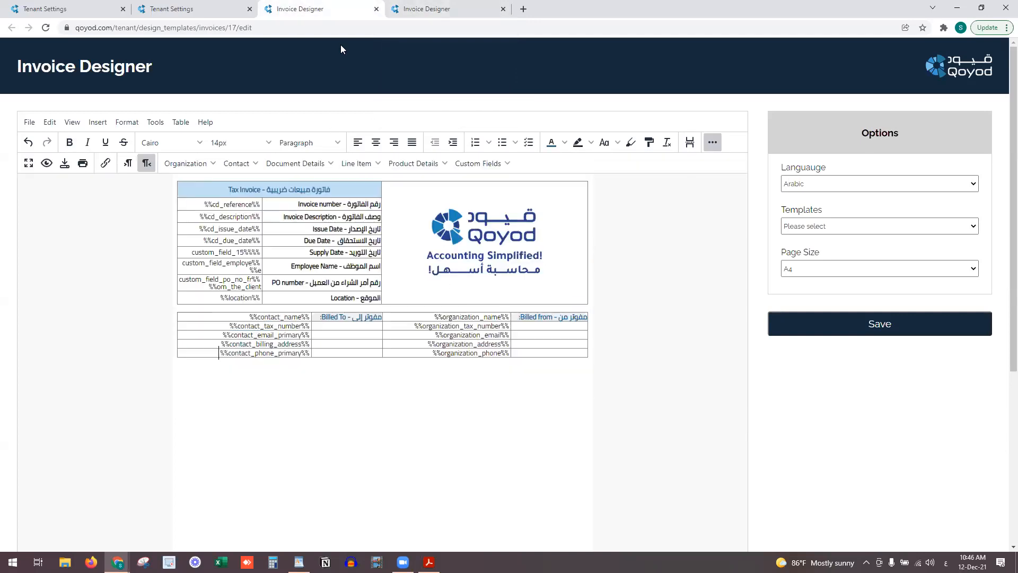
click(409, 8)
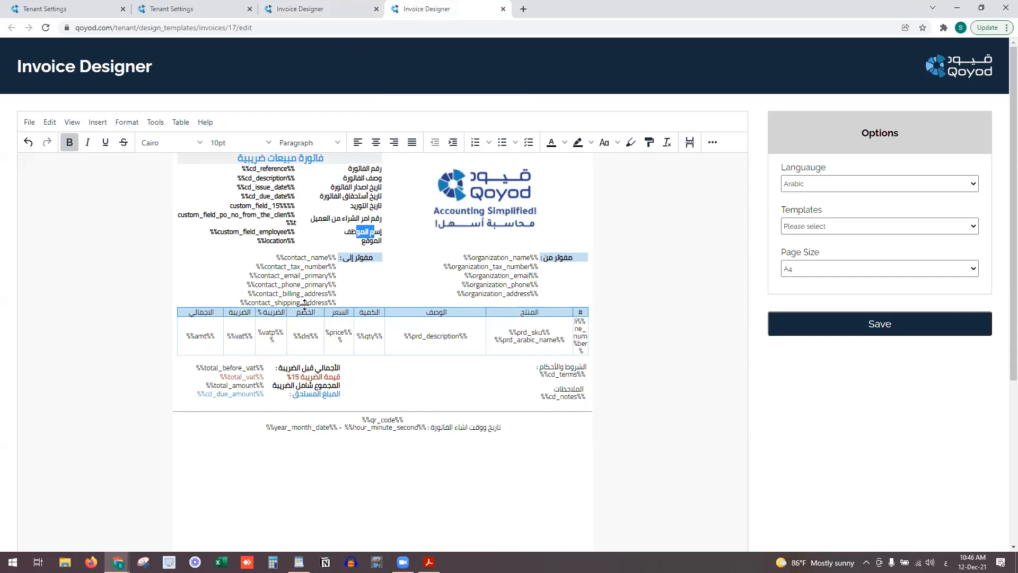
click(248, 303)
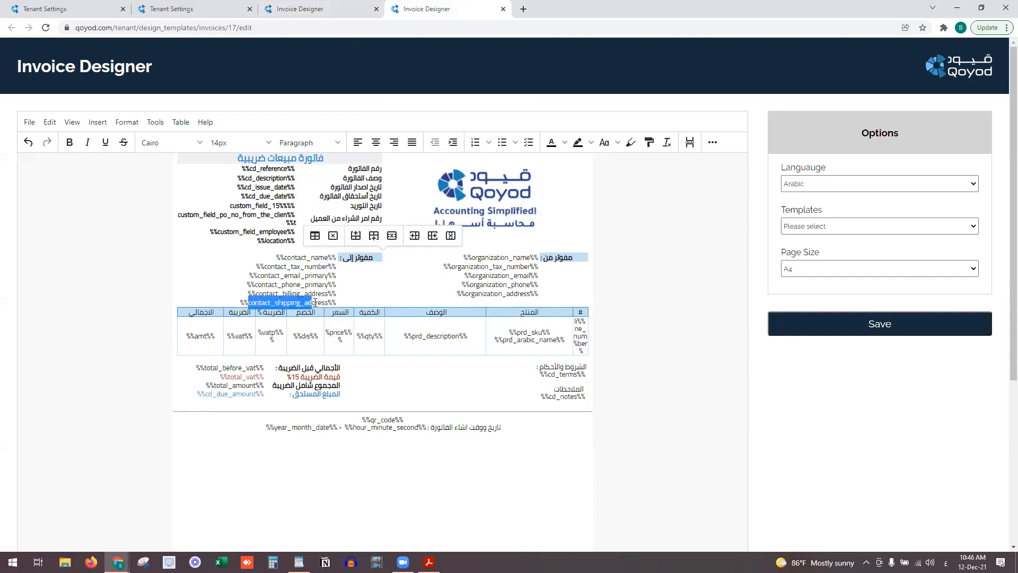
click(351, 9)
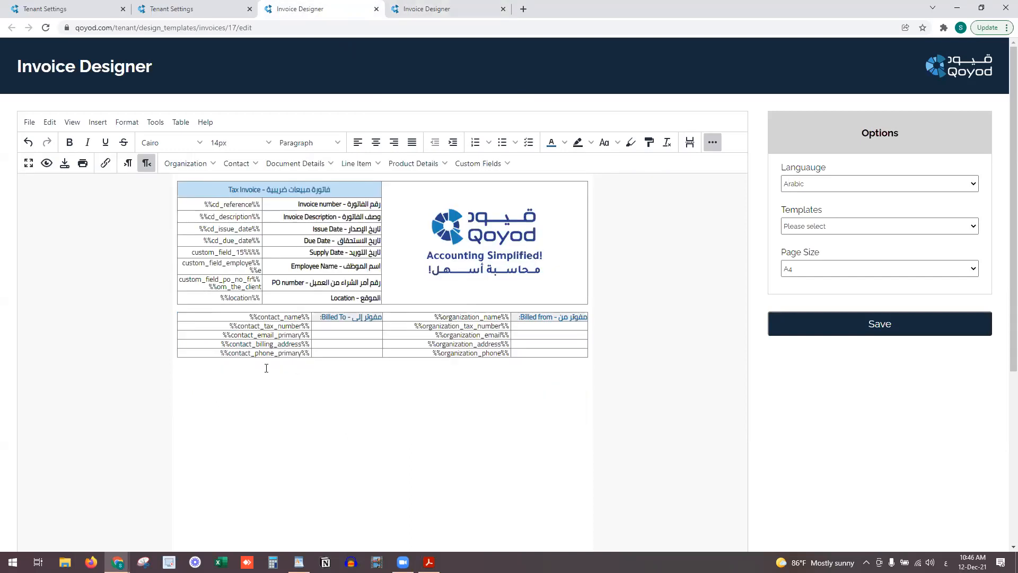
right_click(218, 353)
key(Escape)
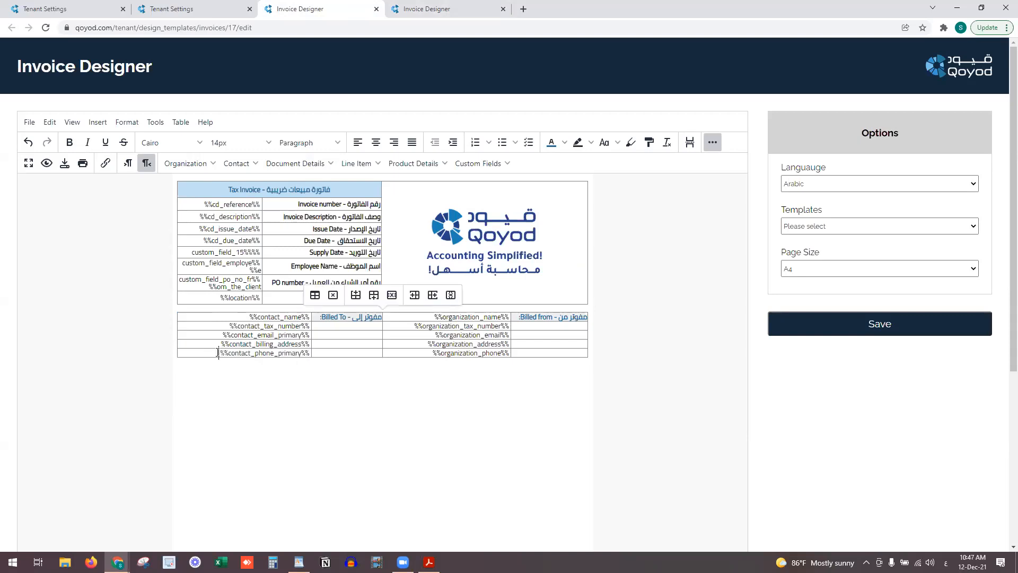
click(373, 295)
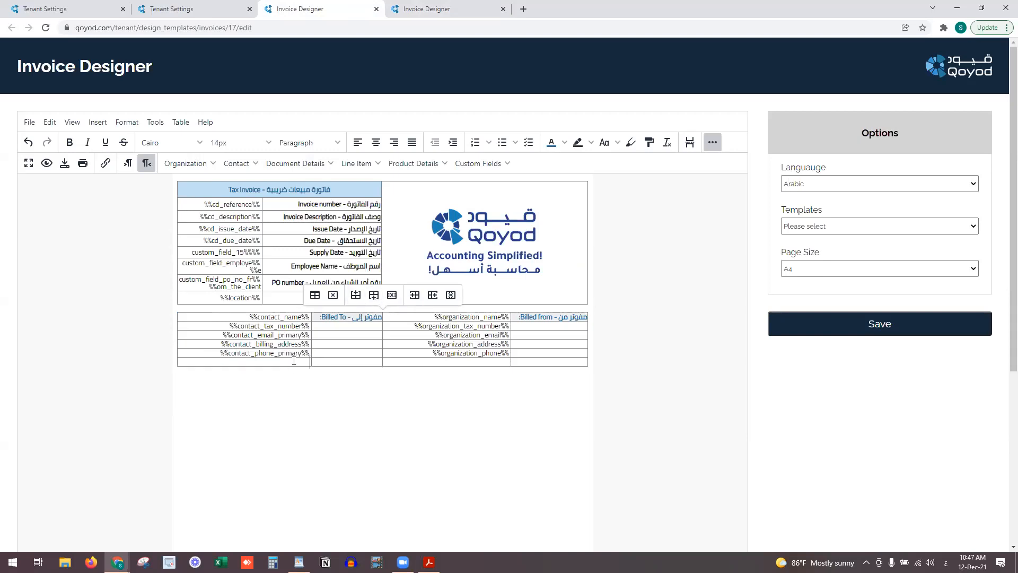
click(271, 164)
click(237, 163)
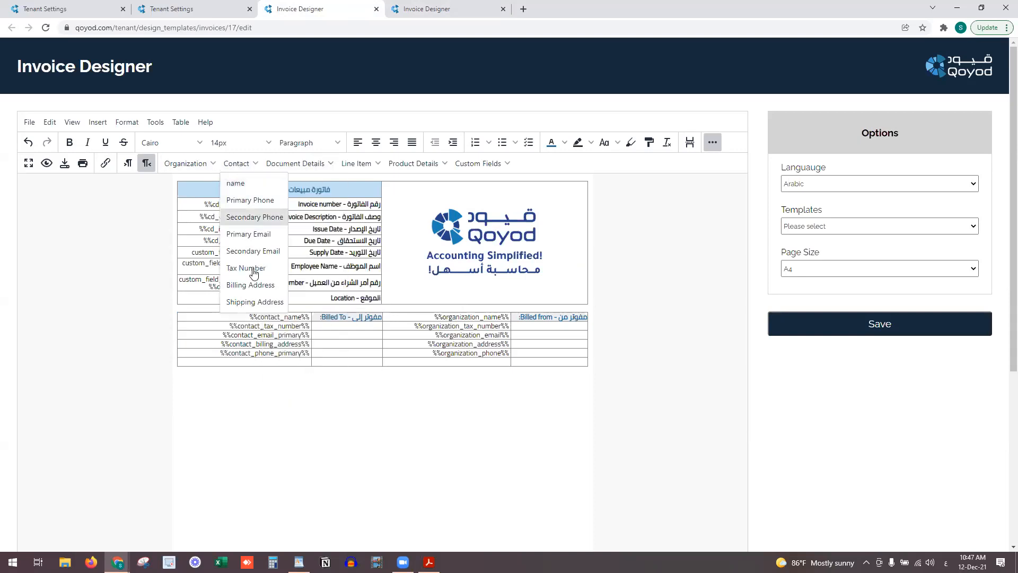
click(255, 301)
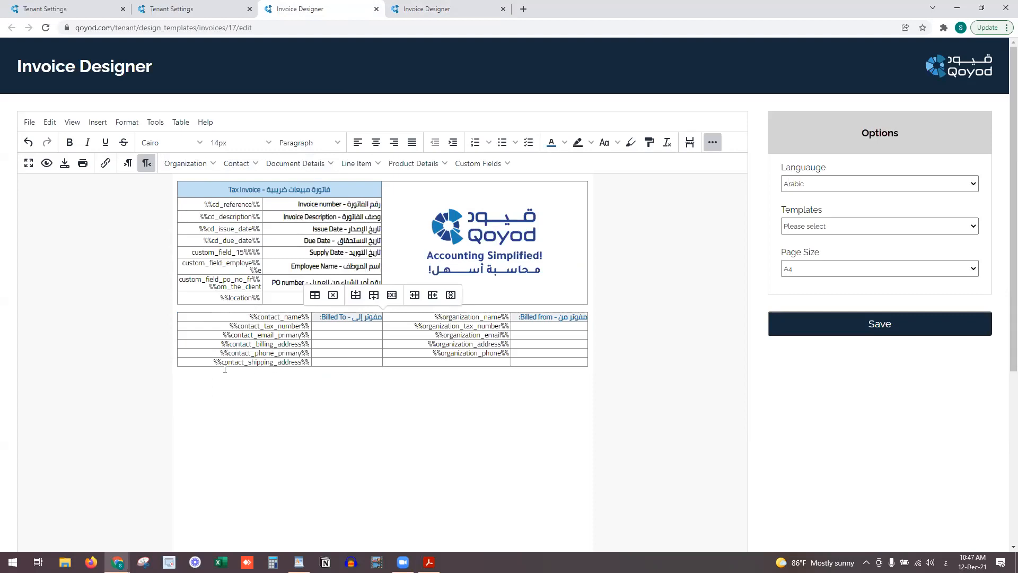
click(393, 295)
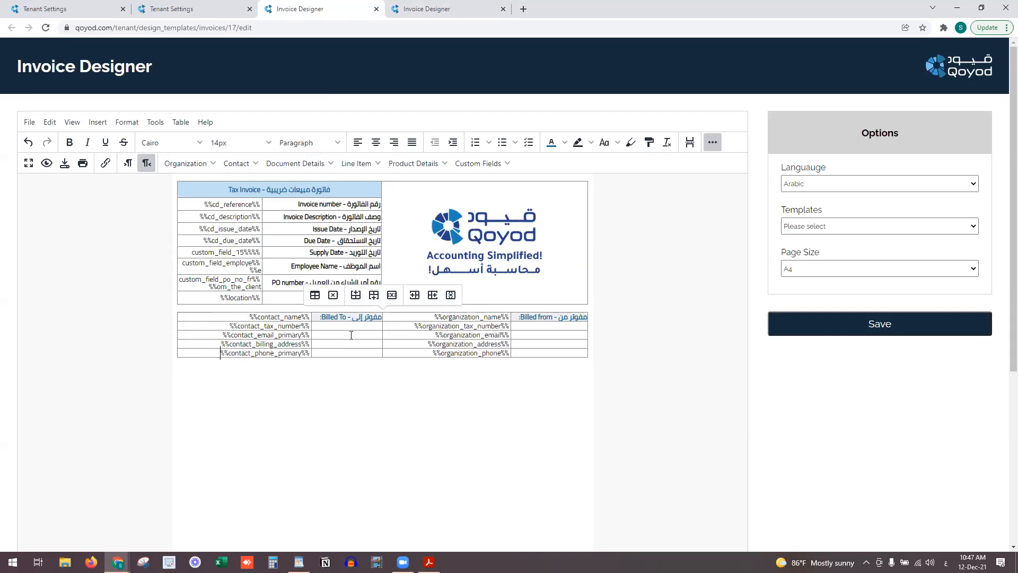
Add a horizontal line below the billing tables
click(315, 370)
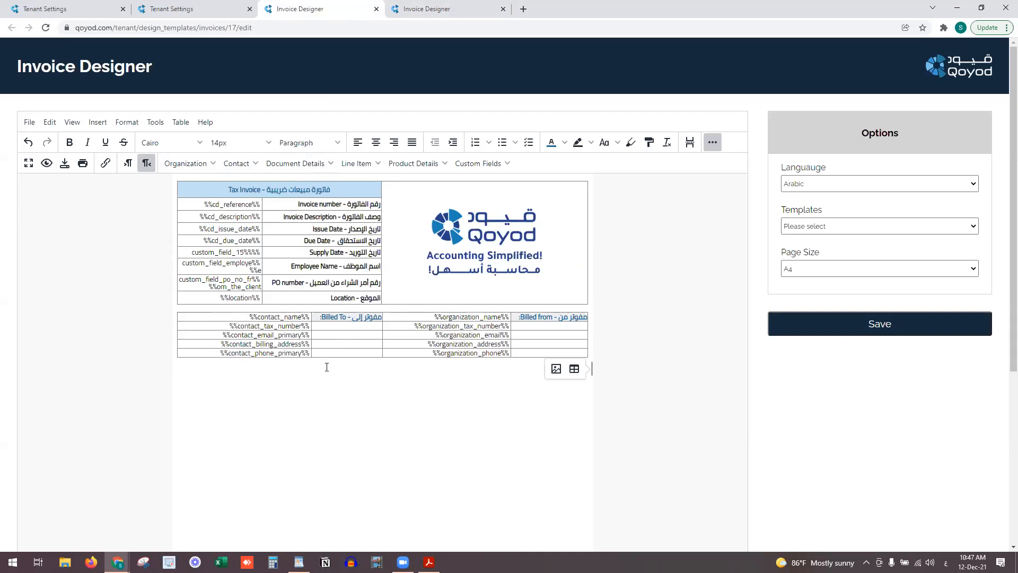
click(328, 363)
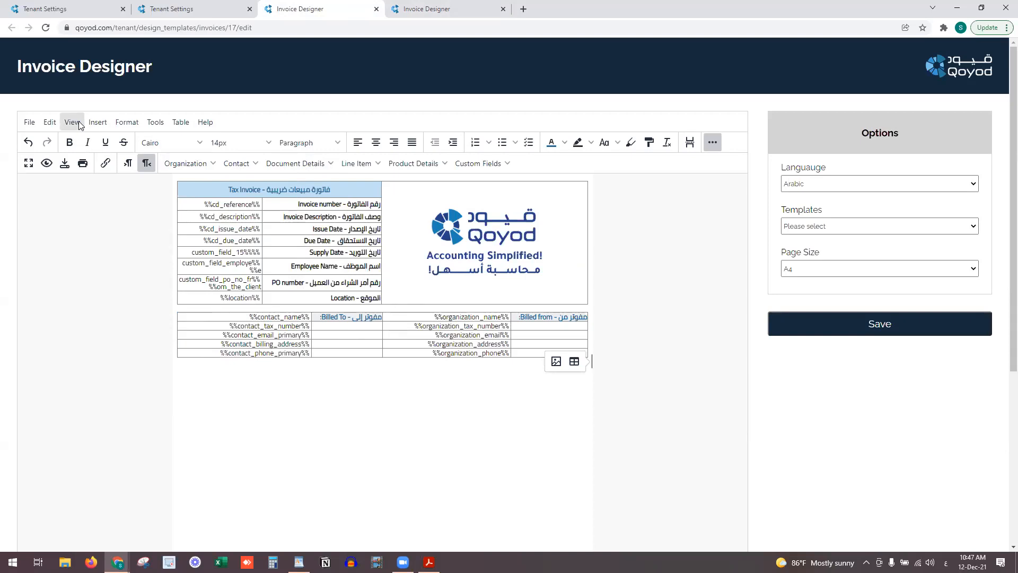
click(97, 122)
click(122, 182)
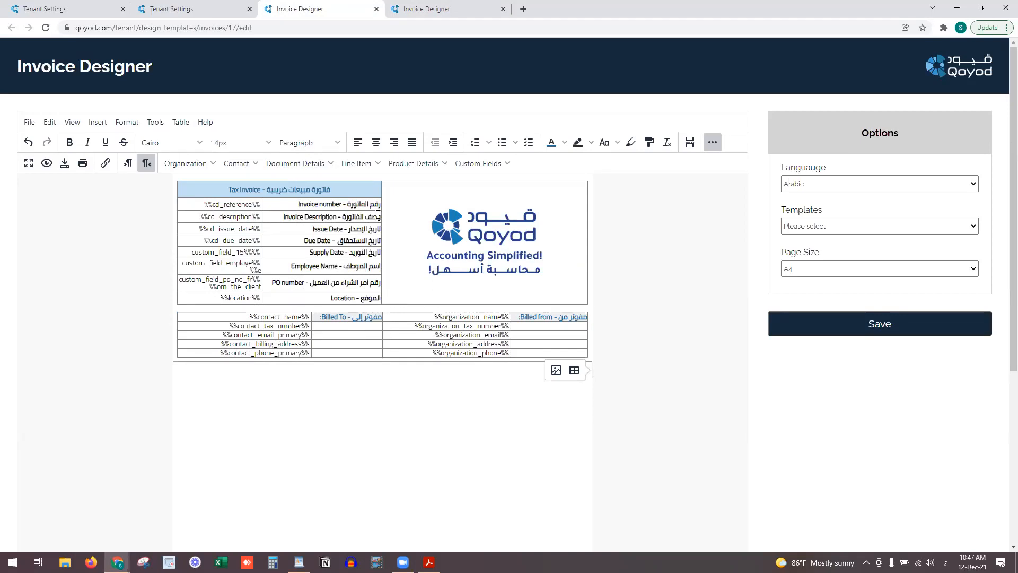
Set the border width of both the header table and the billing table to 0
right_click(394, 300)
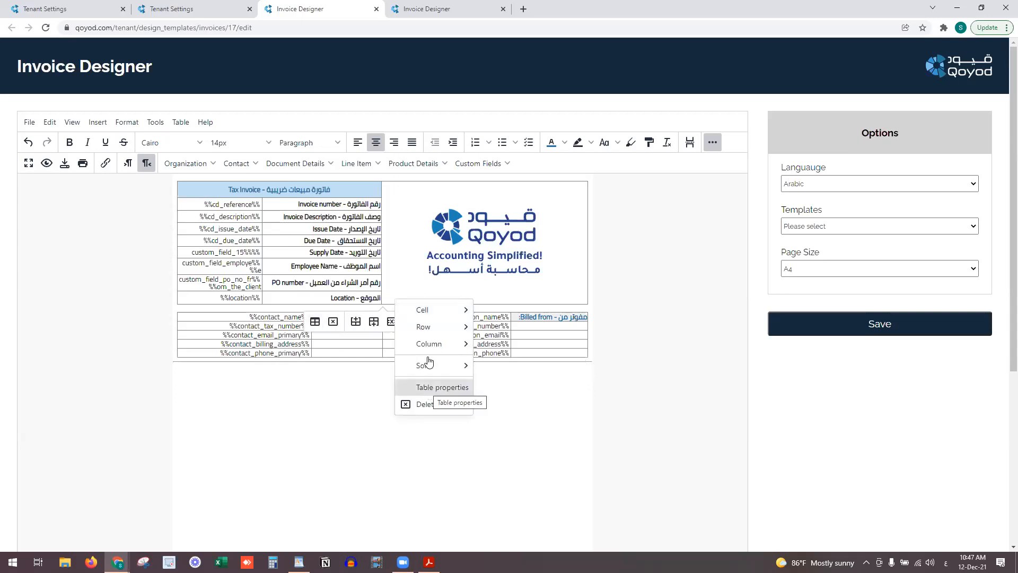
click(315, 322)
drag(467, 312, 436, 313)
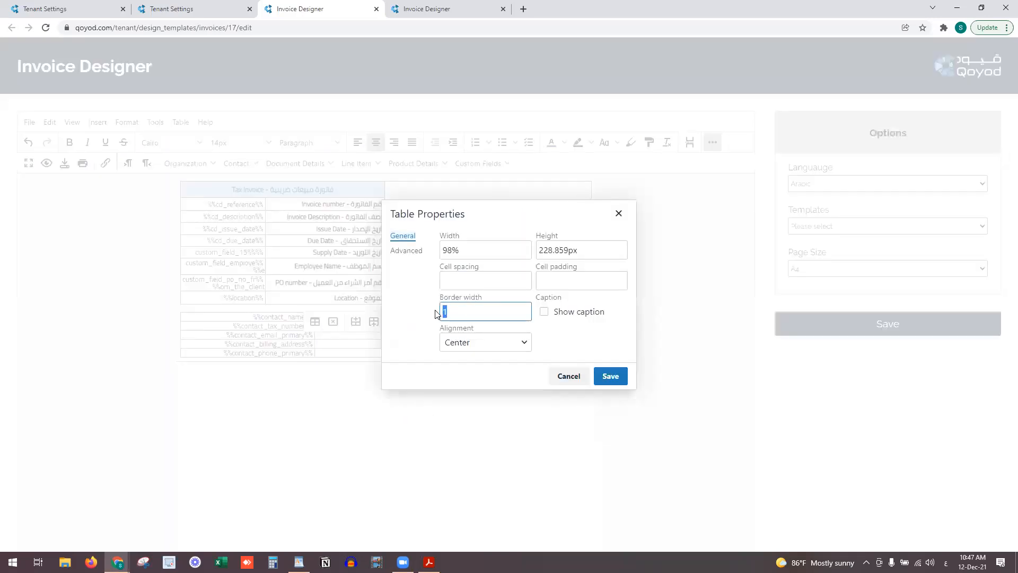
text(0)
click(615, 377)
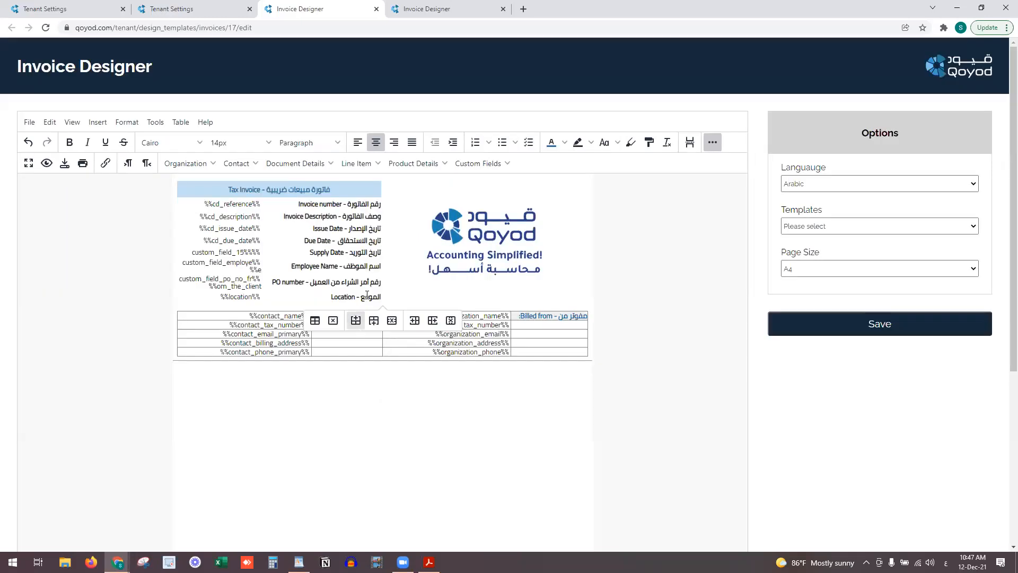
click(371, 341)
right_click(371, 341)
click(354, 340)
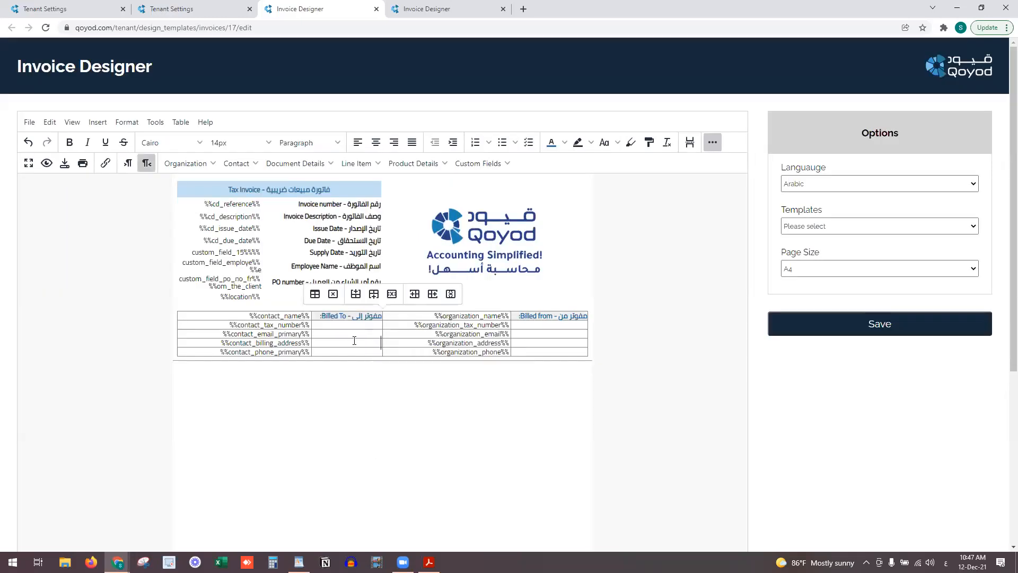
click(315, 294)
double_click(448, 312)
text(0)
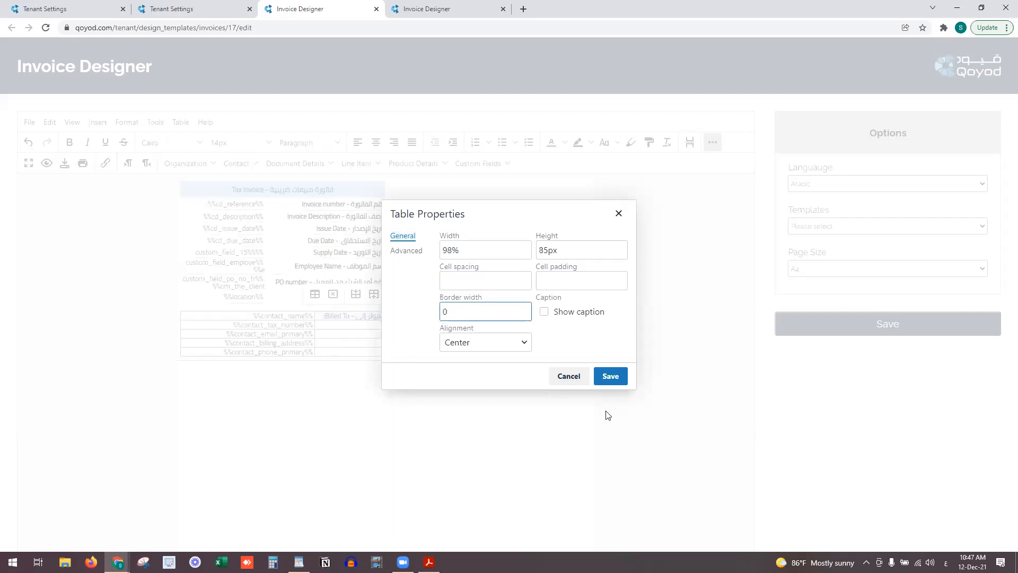
click(603, 381)
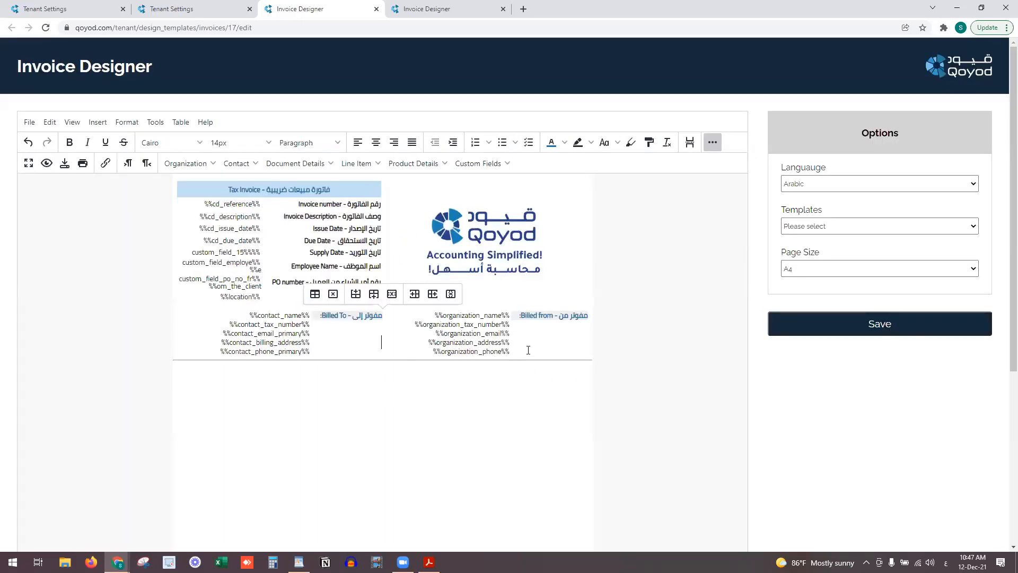
Place the cursor below the billing details and view the finished reference template
click(391, 370)
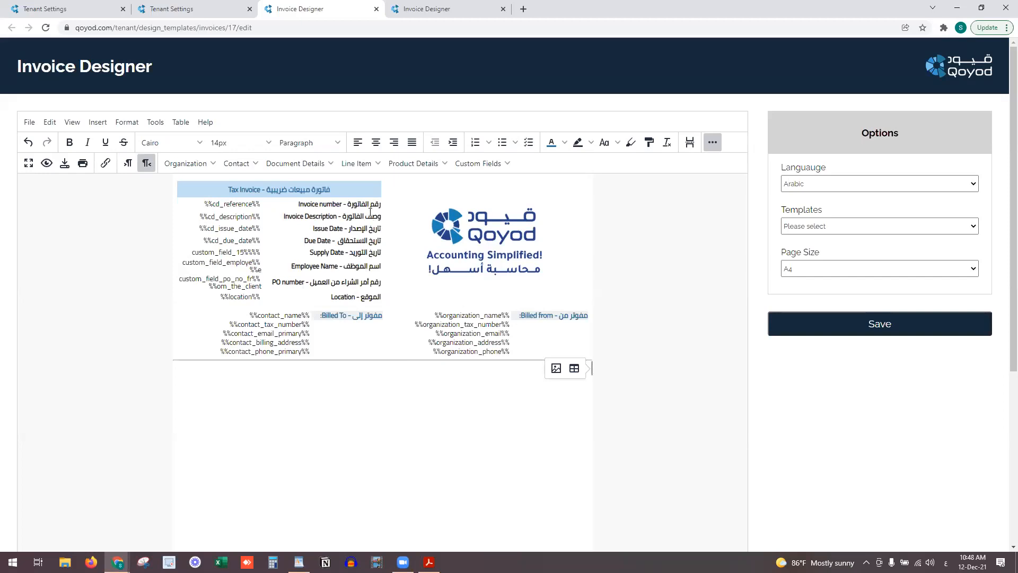
click(365, 183)
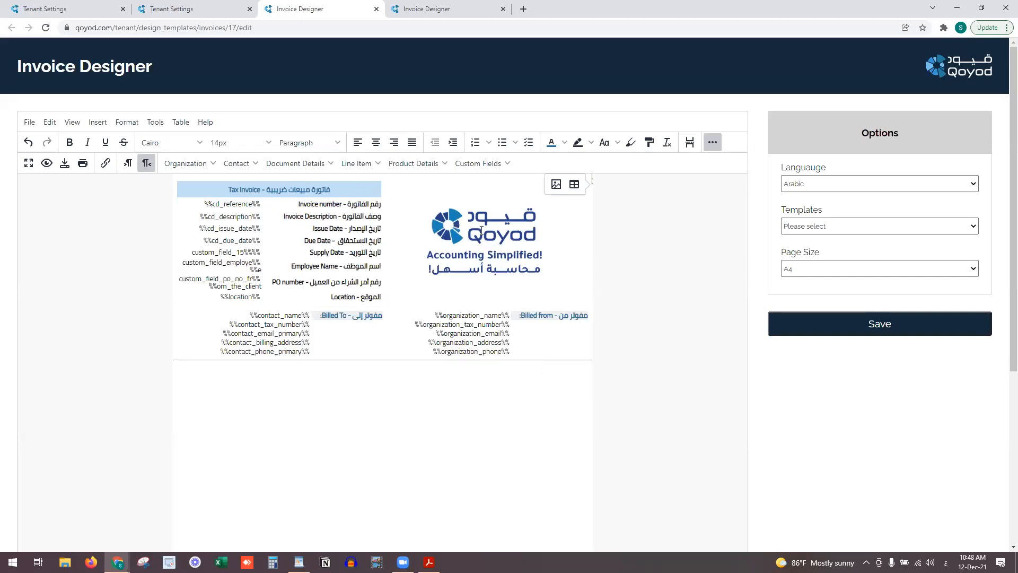
click(454, 370)
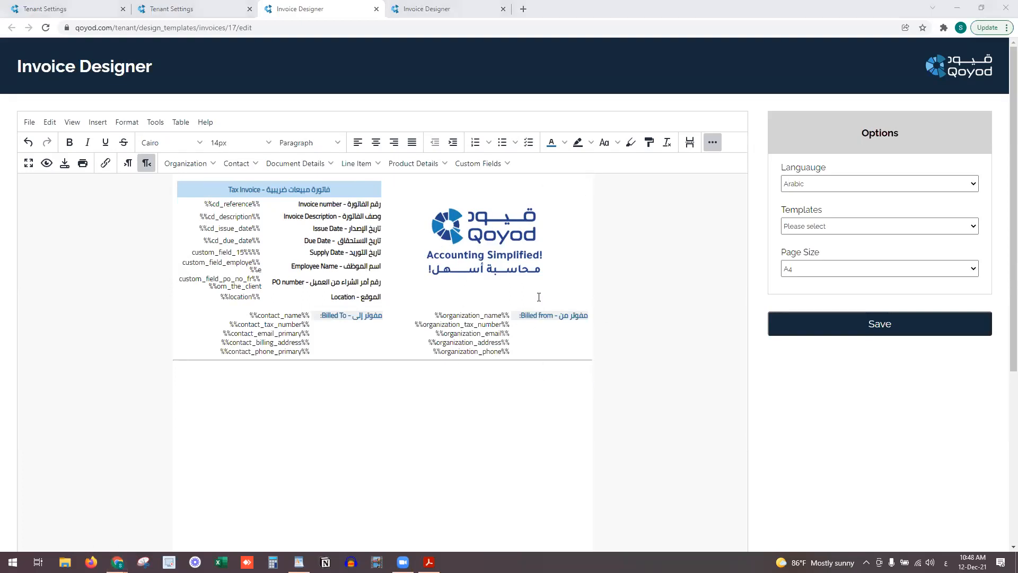
click(439, 6)
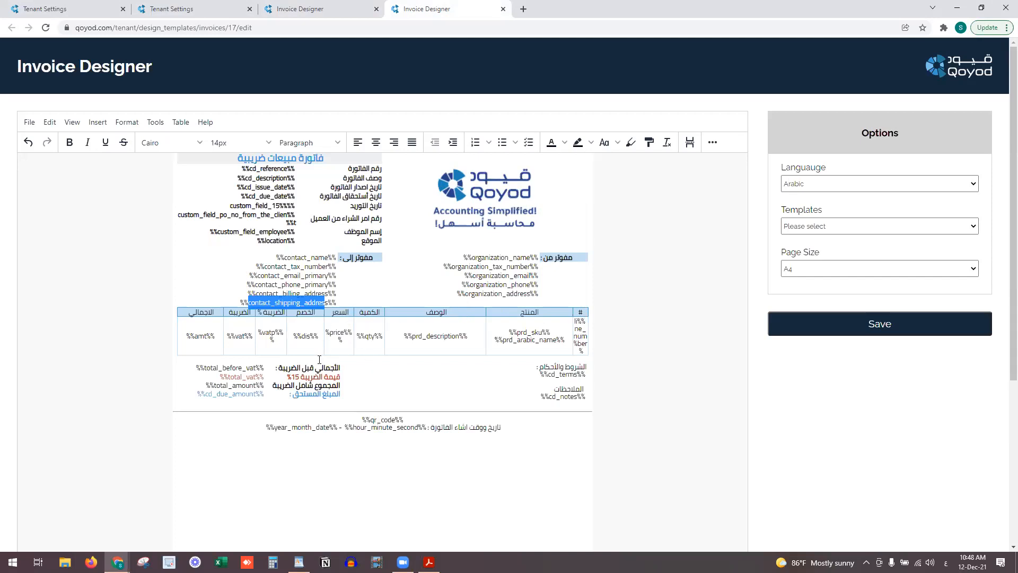
Insert a 9-column, 2-row line-item table below the billing section
click(317, 8)
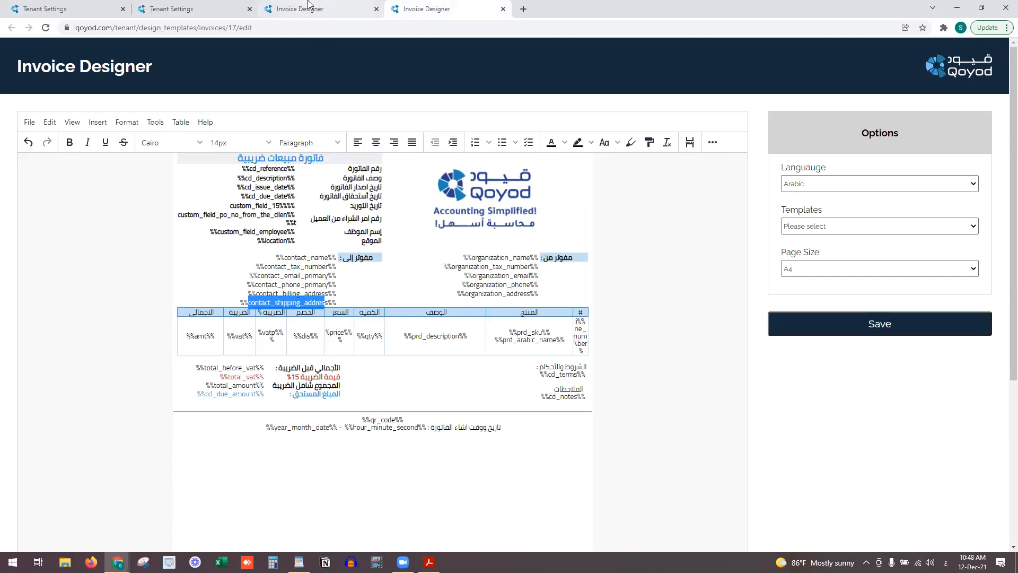
click(98, 122)
mouse_move(111, 158)
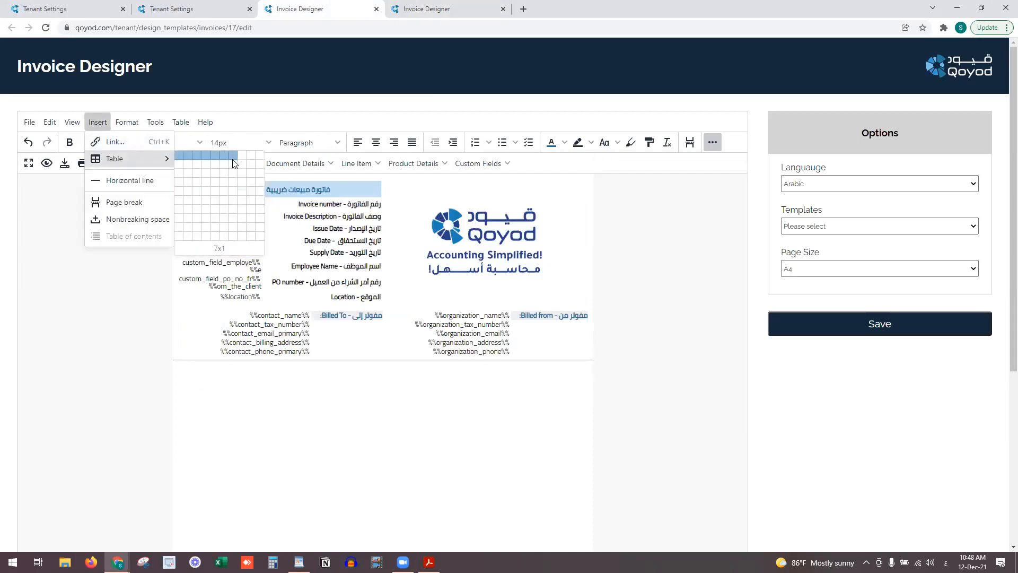
click(419, 8)
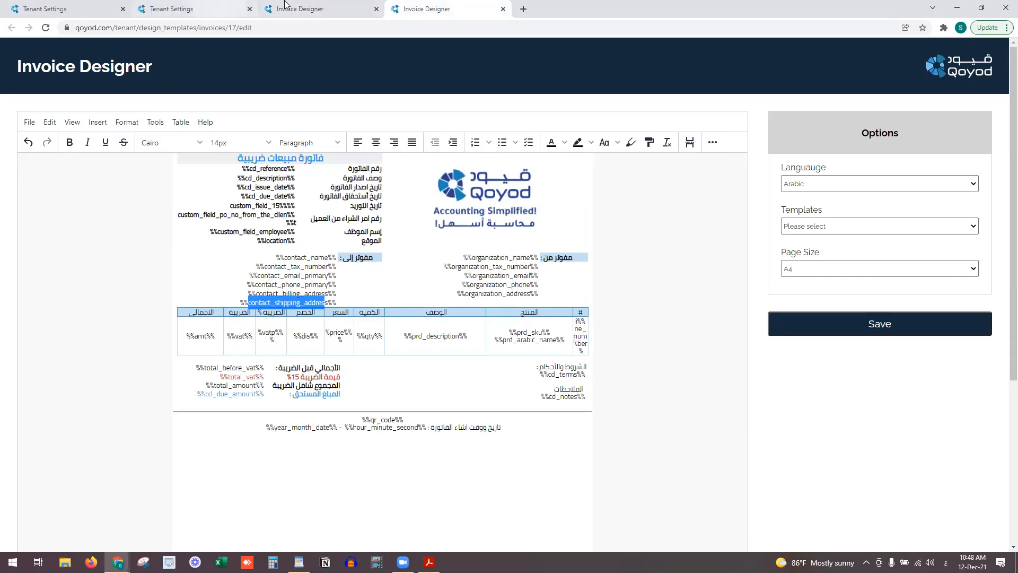
click(317, 8)
click(181, 122)
mouse_move(220, 142)
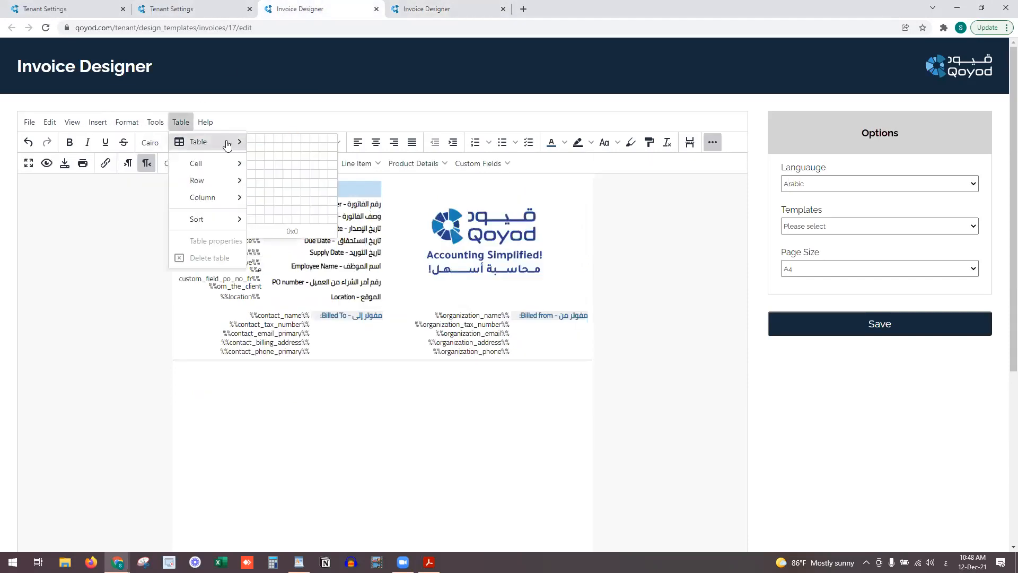
click(321, 149)
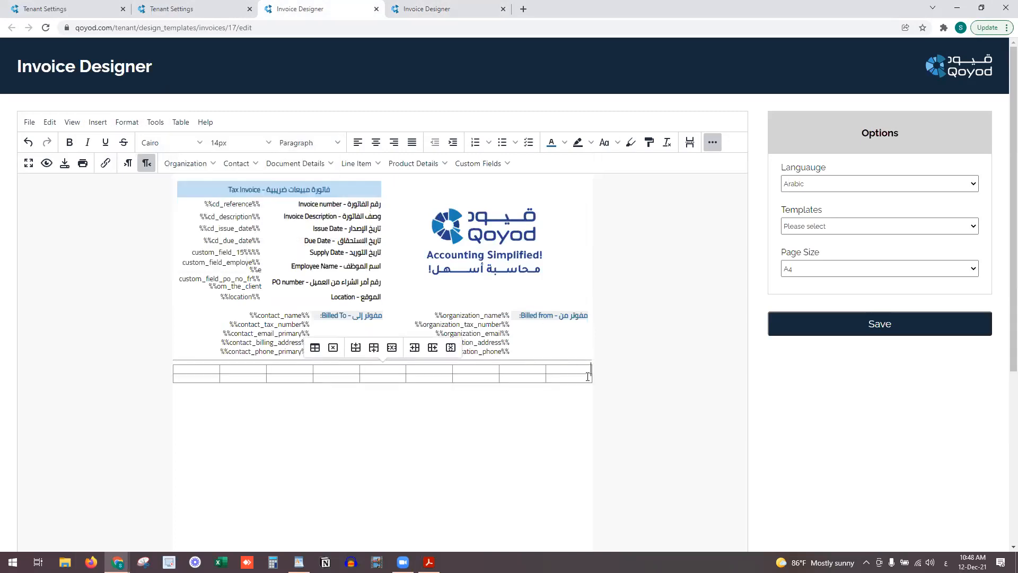
Narrow the table's rightmost column and adjust the product column width
click(548, 369)
drag(580, 371, 559, 407)
drag(498, 370, 503, 370)
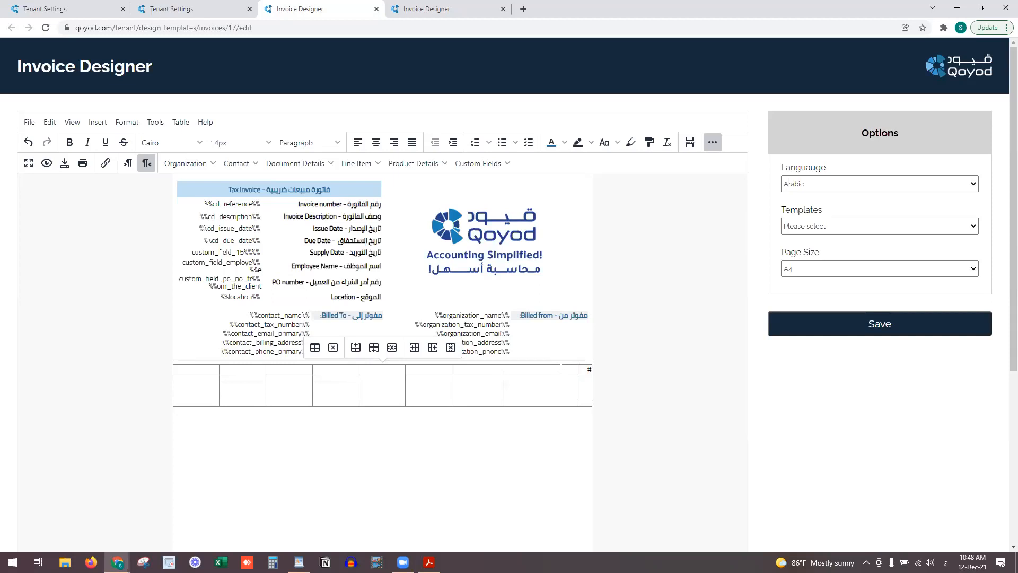
Label the first header cell 'اسم ووصف المنتج/الخدمة' with 'Product Name/Description' on a second line
text(اسم)
text(ووصف المنتج/الخدمة)
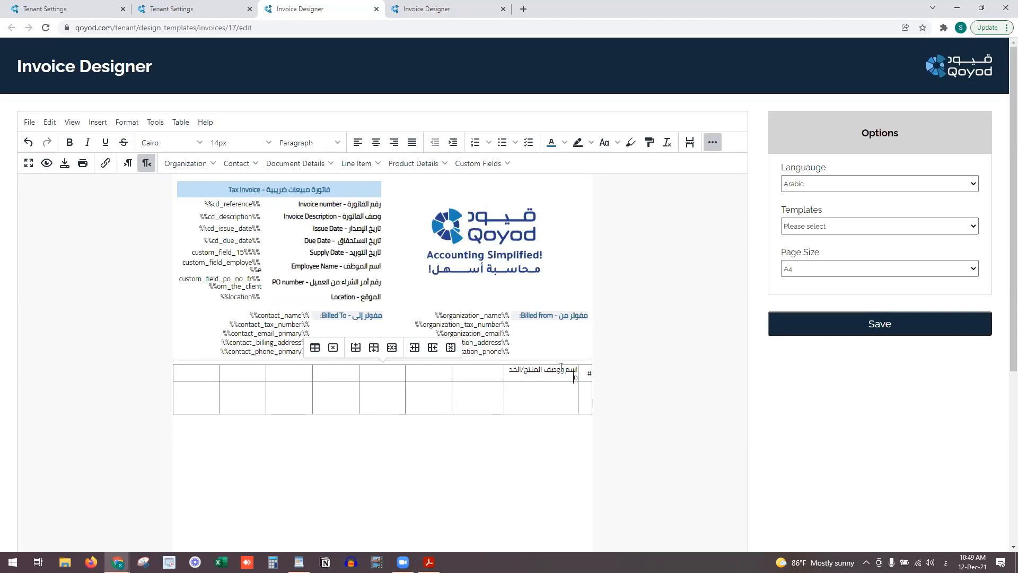
drag(504, 372, 496, 374)
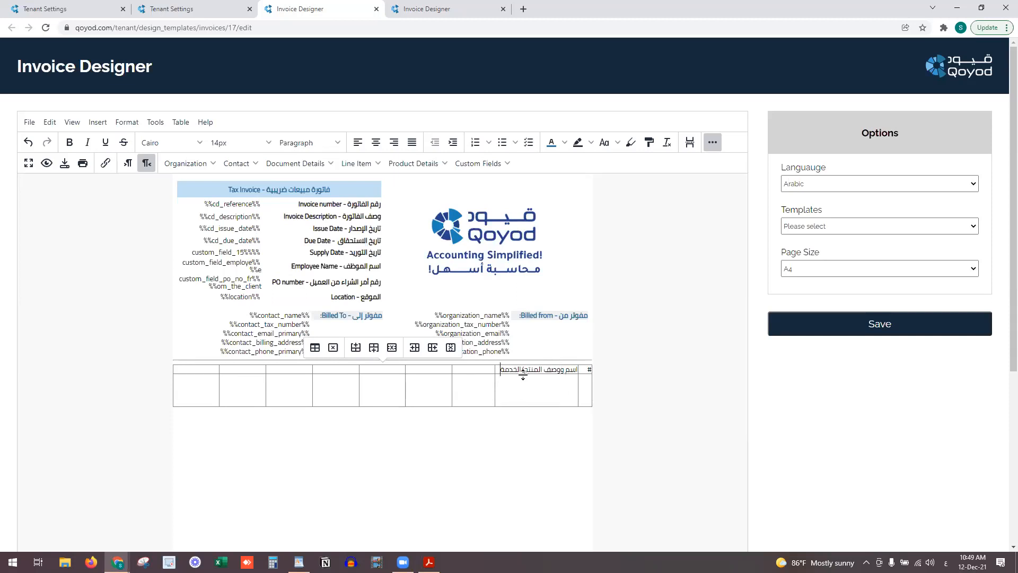
key(Return)
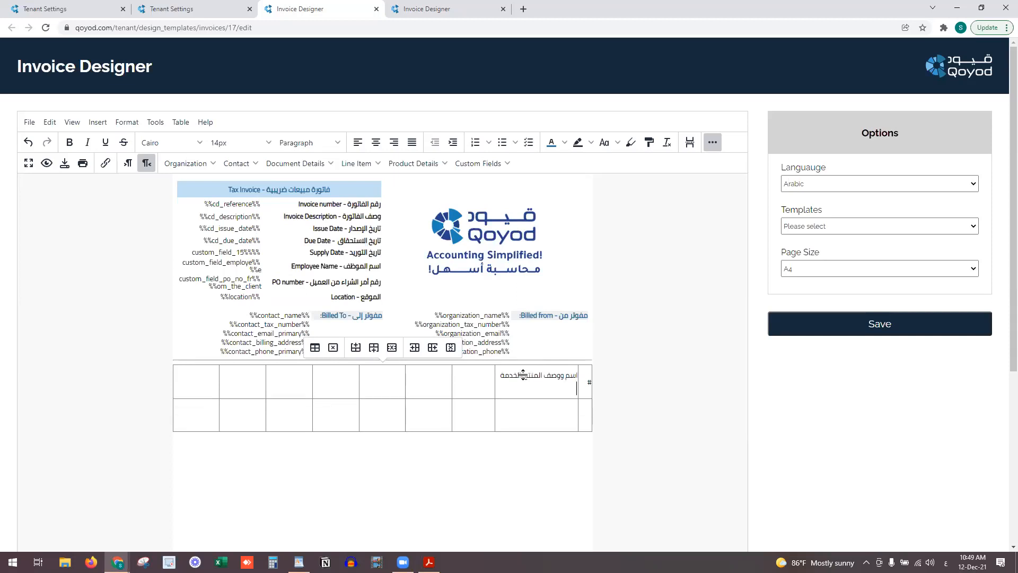
key(alt+shift)
text(me/Description)
click(577, 389)
text(Product)
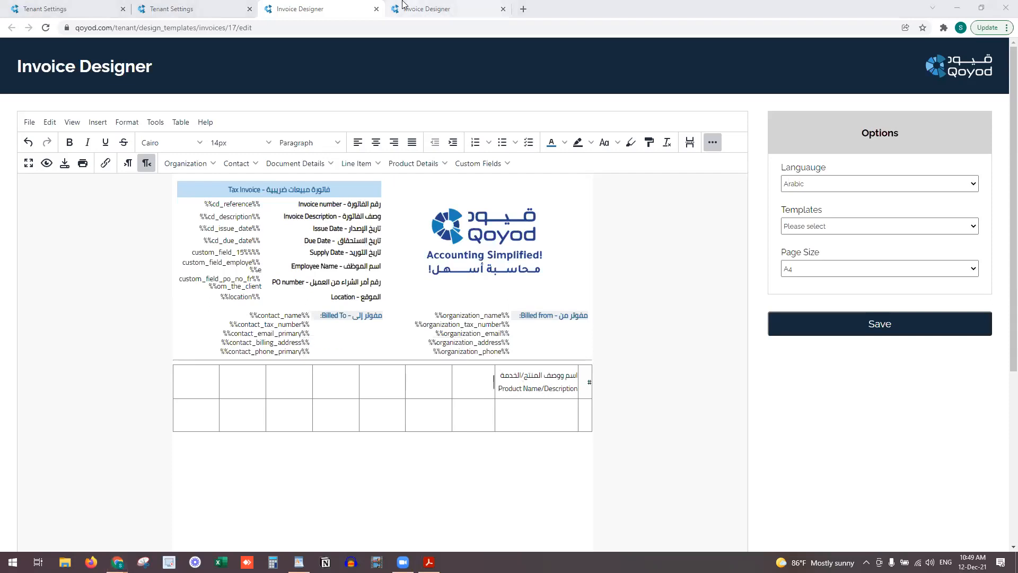
Compare with the reference template and delete the extra column from the table
click(422, 9)
click(343, 5)
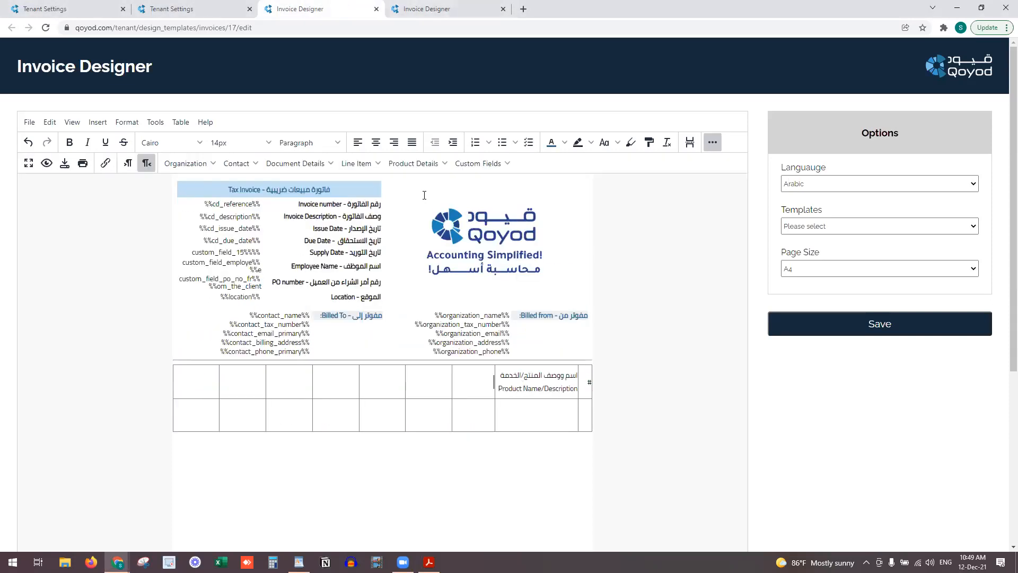
click(475, 377)
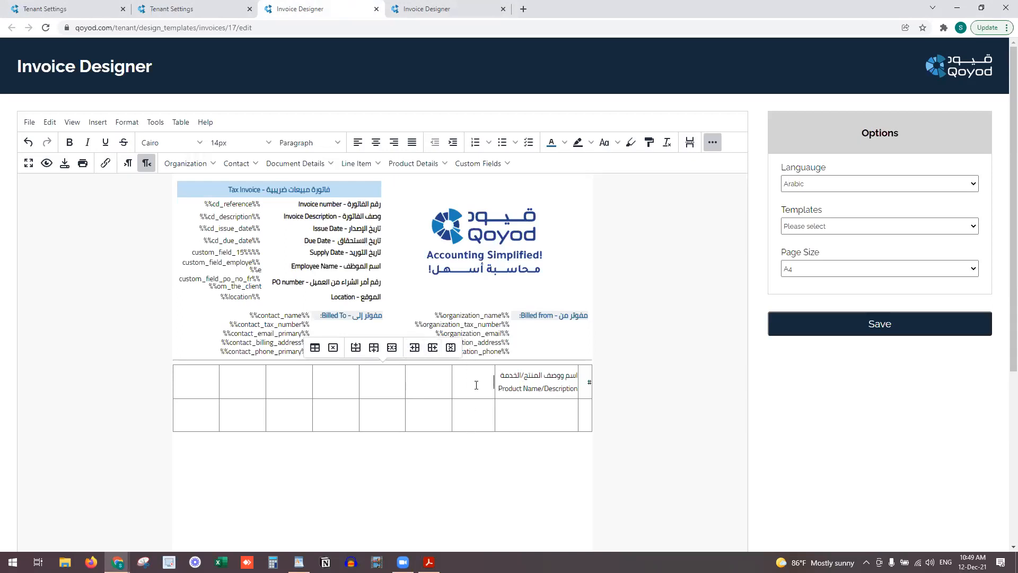
click(451, 348)
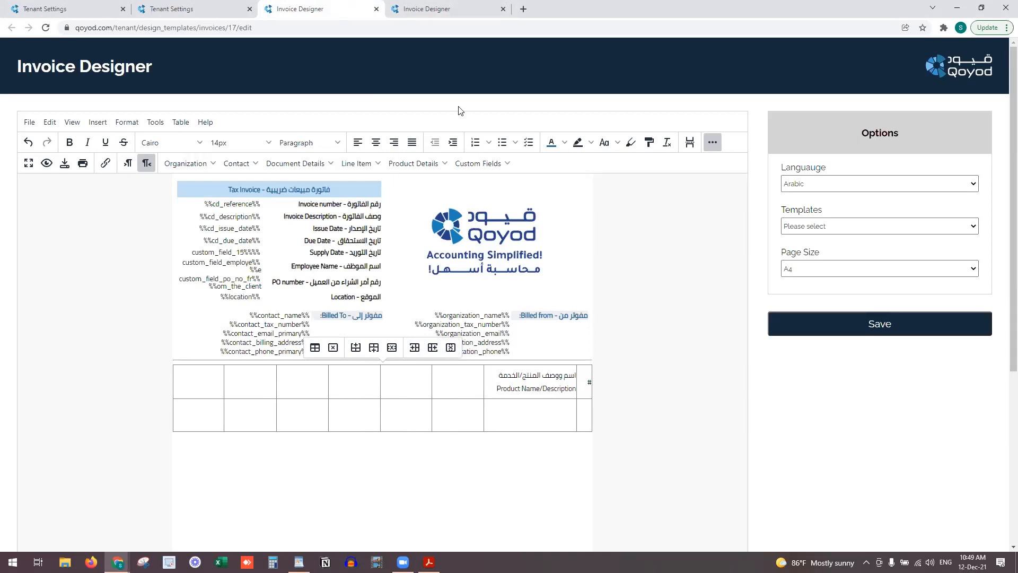
key(alt+Tab)
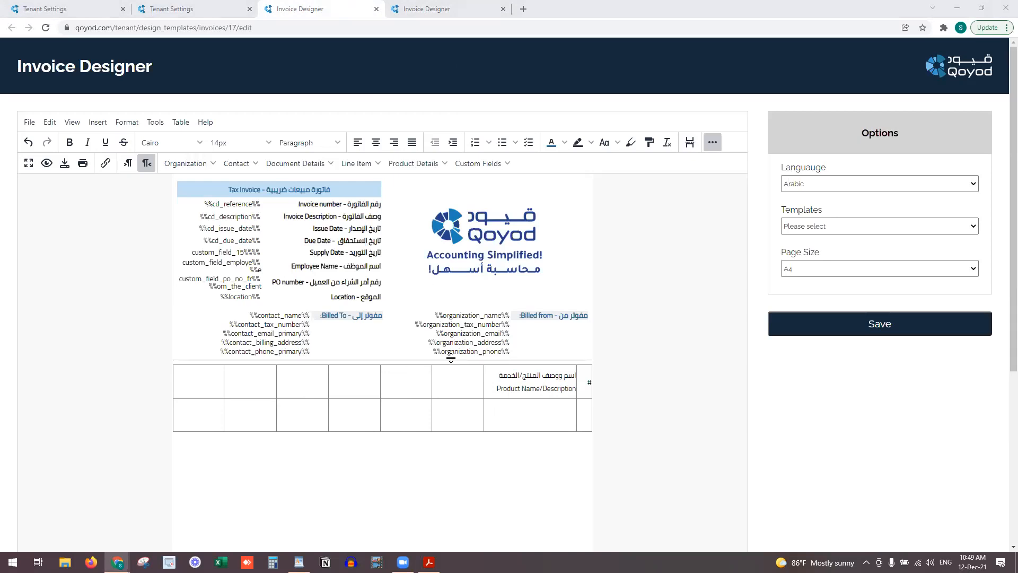
Label the quantity column header 'الكمية' with 'Quantity' below
click(468, 385)
click(435, 9)
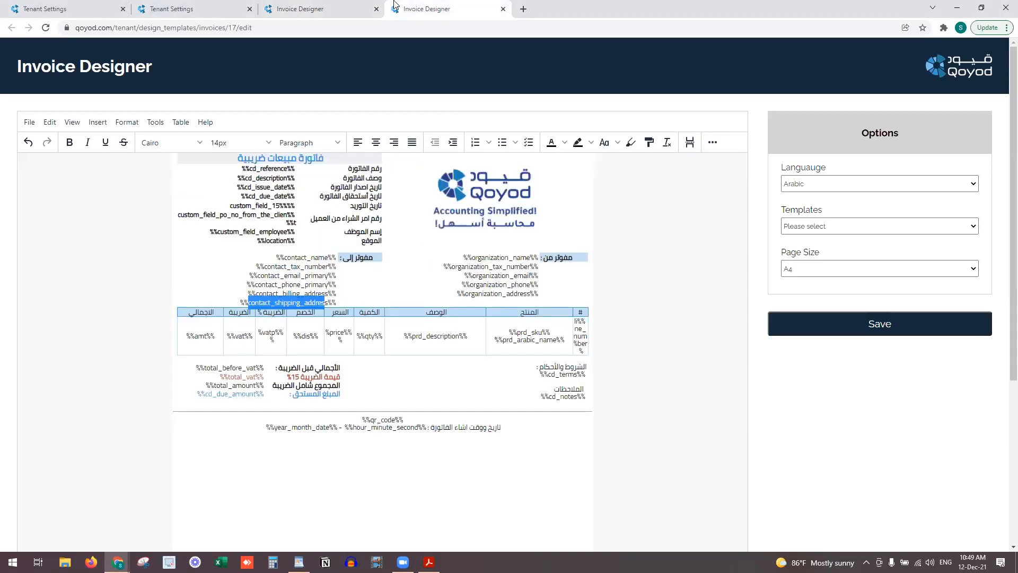
click(314, 6)
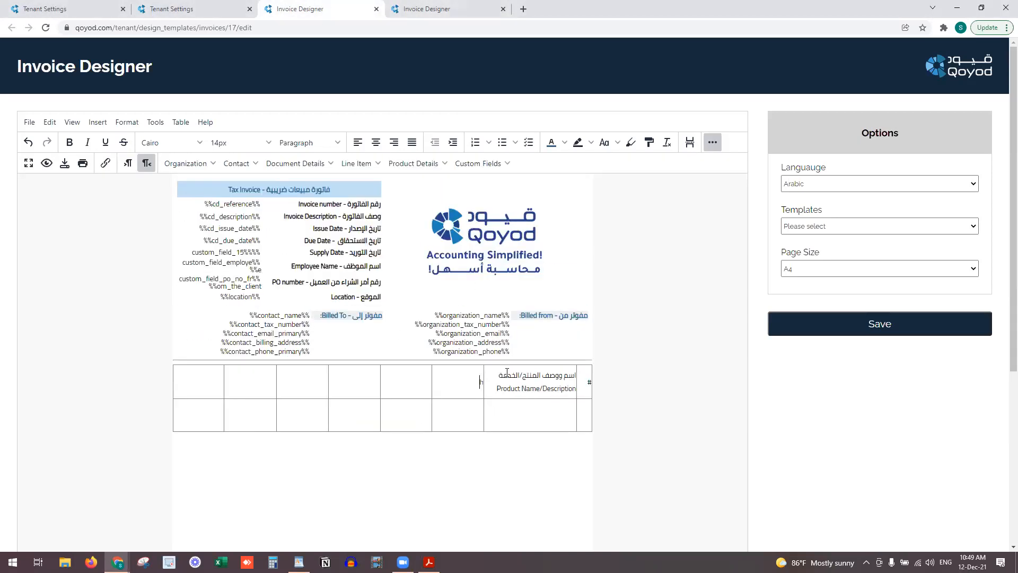
text(الكمية -)
key(alt+shift)
key(BackSpace)
key(BackSpace)
key(Return)
text(Quantit)
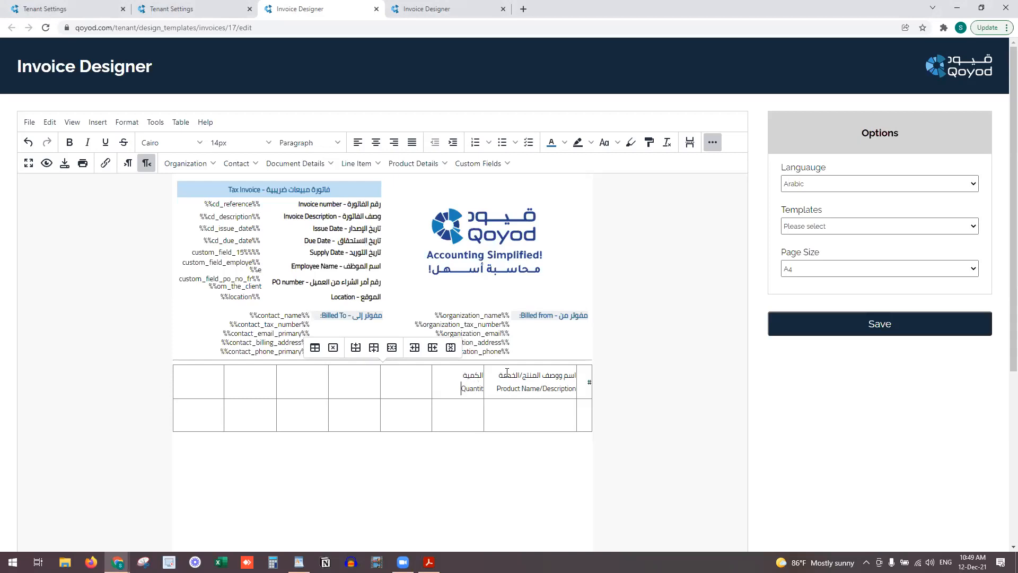
text(y)
Add bilingual headers 'سعر الوحدة / Unit Price' and 'الخصم / Discounts'
key(alt+shift)
text(سعر الوحدة)
key(Return)
key(alt+shift)
text(Unit Price)
key(alt+shift)
text(الخصم)
key(Return)
key(alt+shift)
text(Discounts)
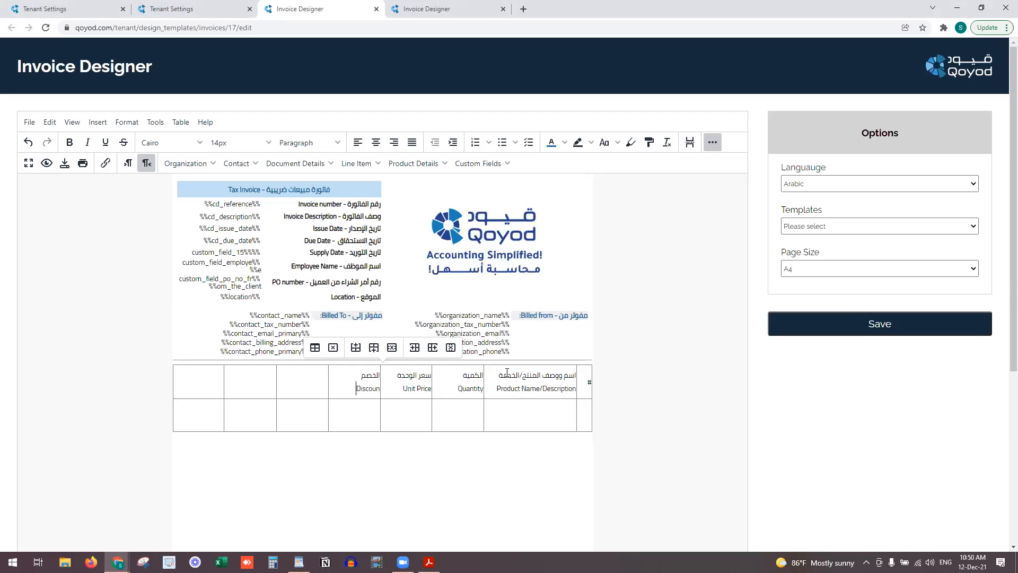
Add bilingual headers 'الضريبة / VAT %' and 'قيمة الضريبة / VAT Amount'
key(alt+shift)
click(402, 7)
click(345, 5)
text(الضريبة)
key(alt+shift)
text(VAT %)
key(alt+shift)
text(قيمة الضريبة)
key(Return)
key(alt+shift)
text(VAT Amount)
key(alt+shift)
Label the last header 'الإجمالي شامل ضريبة القيمة المضافة' with 'VAT Inclusive Amount' below
key(Tab)
text(الإجمالي شامل ضريبة القيمة المضافة)
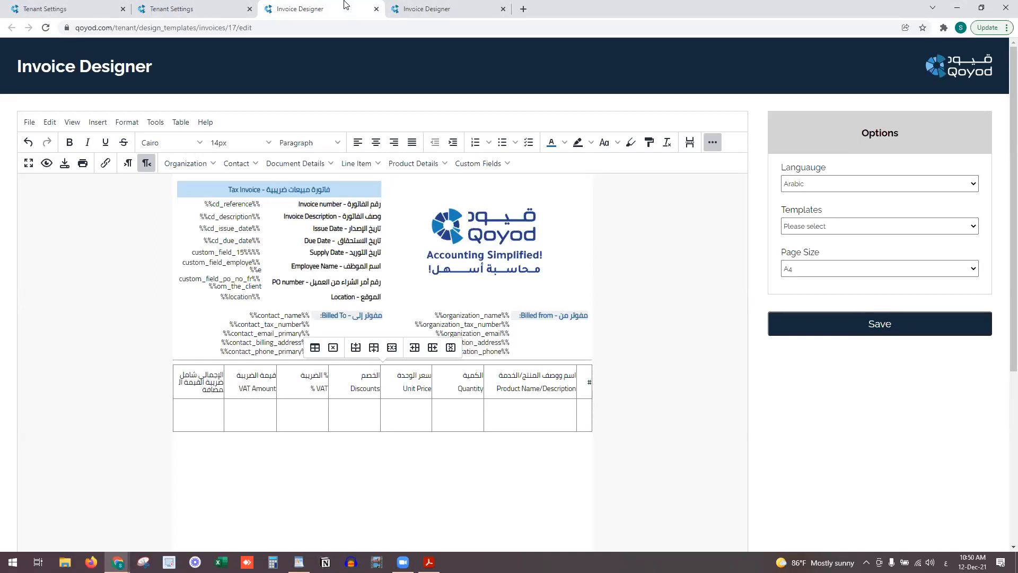
key(Return)
key(alt+shift)
text(VA)
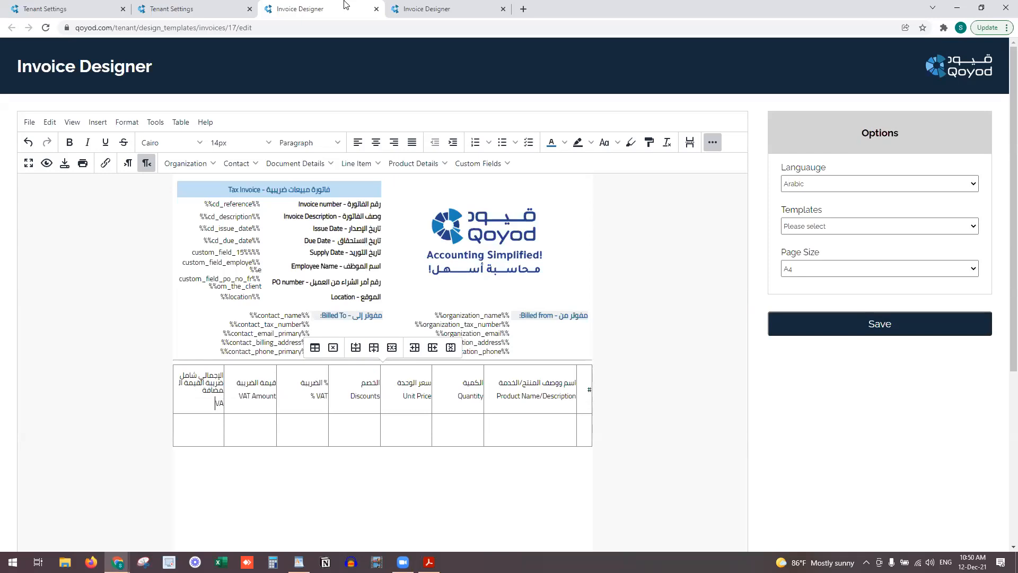
text(T Inclusive Amount)
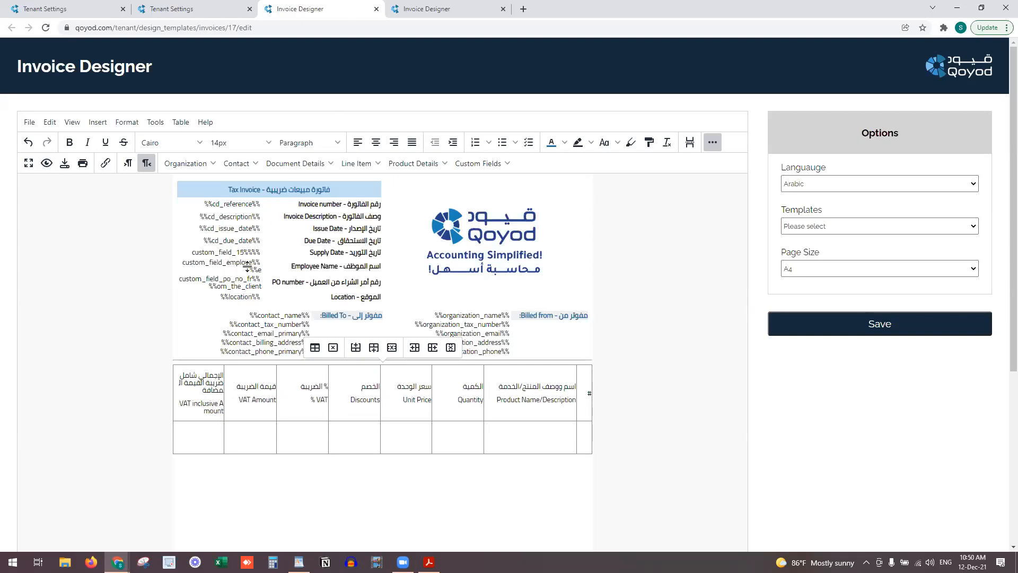
Make the header row text 10pt and bold
drag(202, 411, 577, 394)
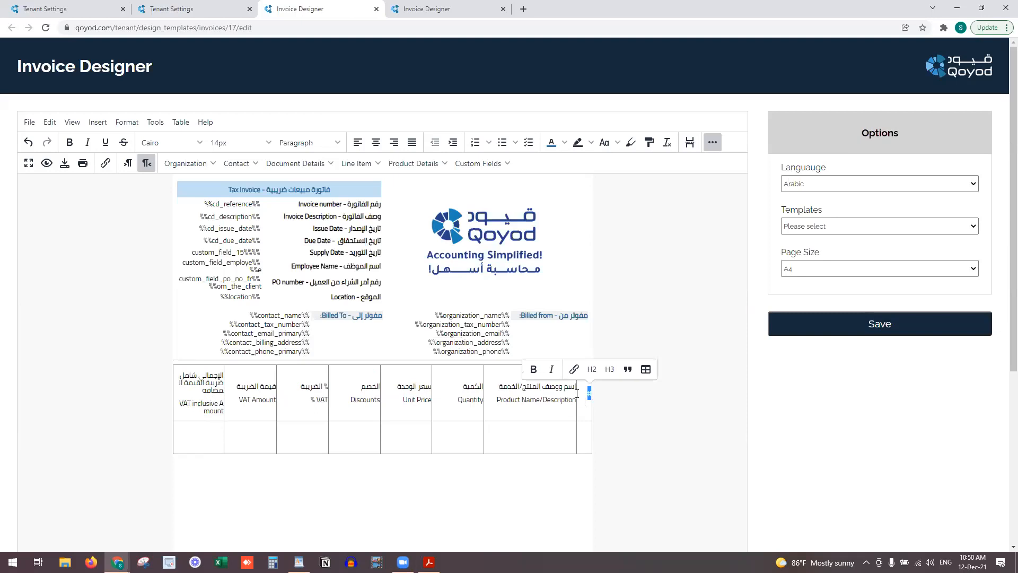
click(240, 142)
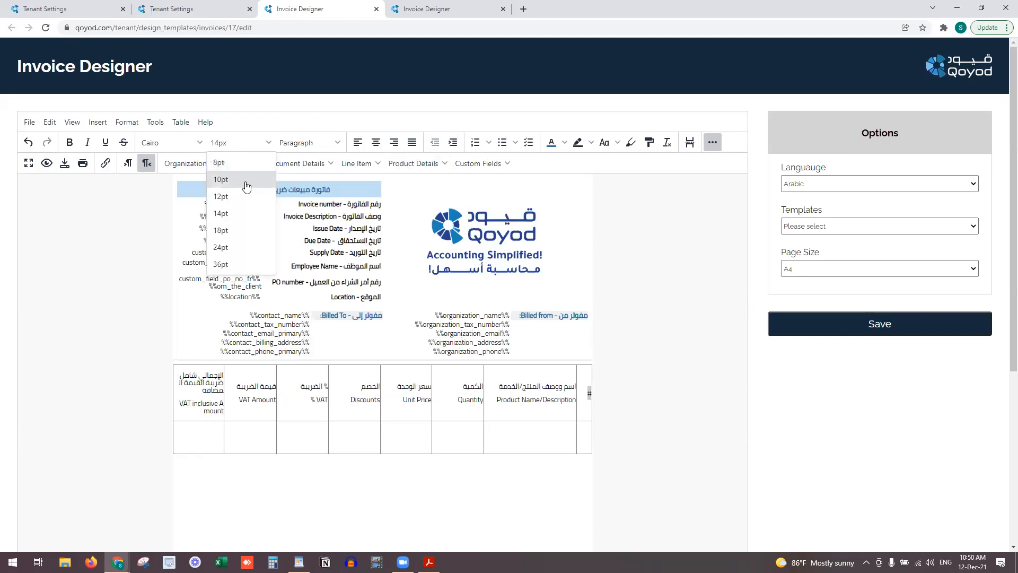
click(244, 183)
click(247, 164)
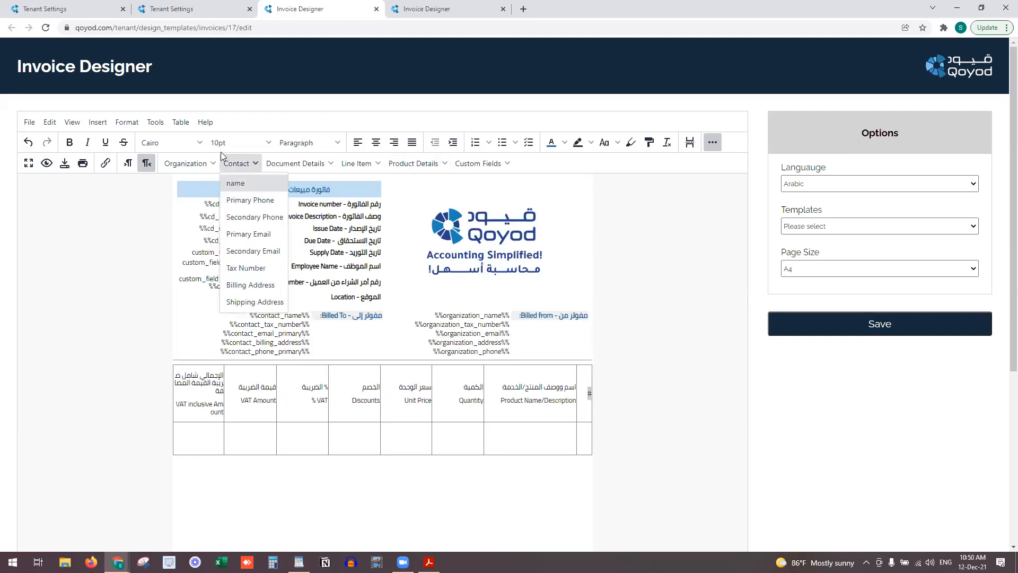
click(69, 142)
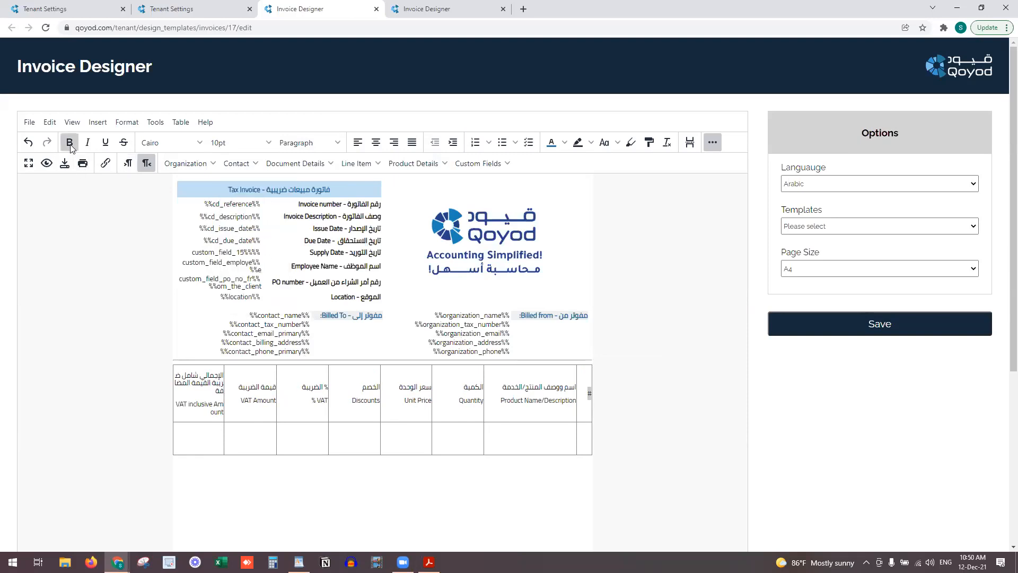
click(384, 386)
Resize the Unit Price, Discounts, VAT Amount, VAT inclusive and Quantity columns
drag(429, 374, 393, 376)
drag(328, 373, 346, 372)
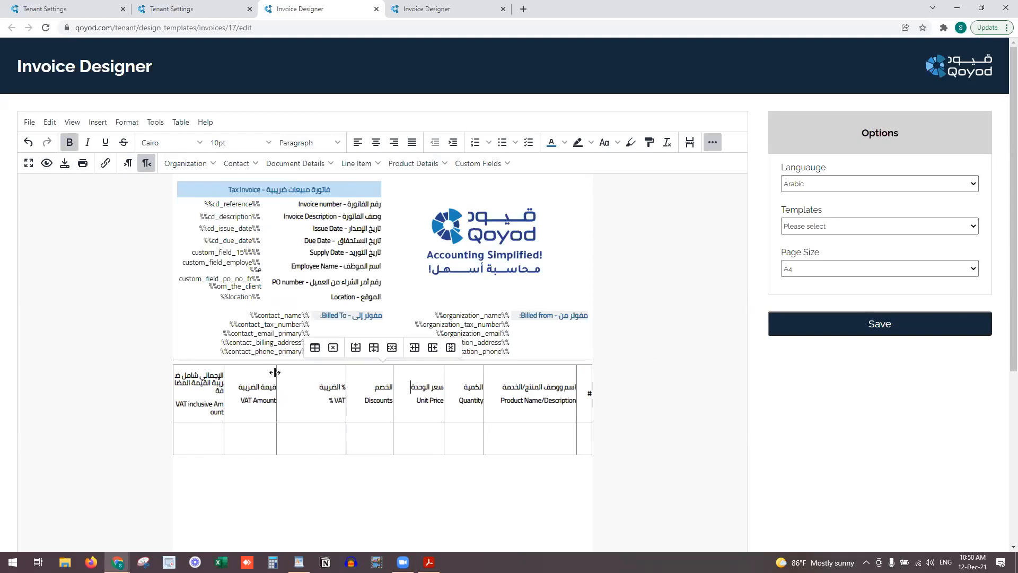
drag(276, 373, 303, 378)
drag(223, 375, 259, 378)
drag(483, 375, 587, 393)
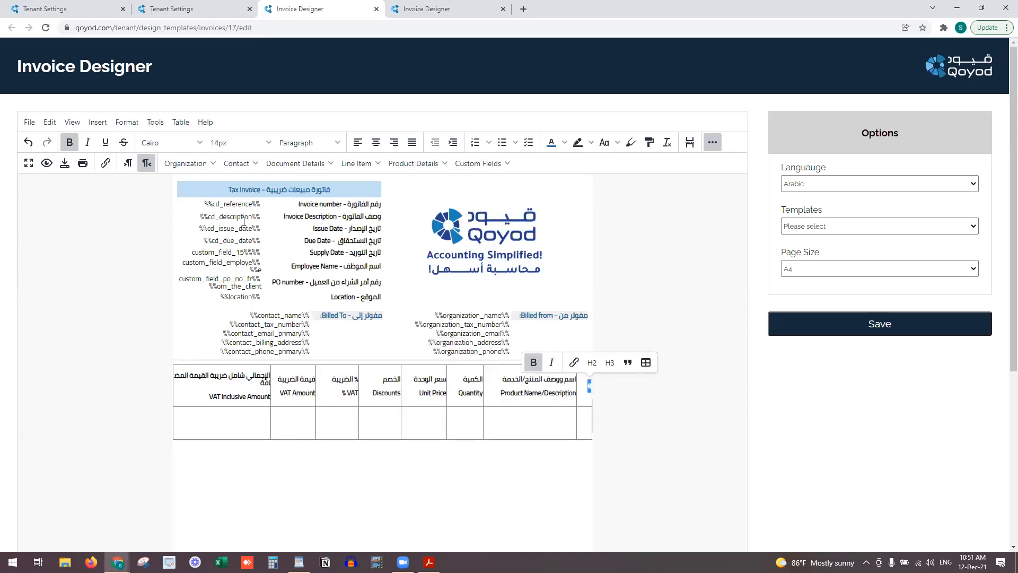
click(239, 143)
click(248, 173)
Set the # heading to 10pt
click(561, 423)
double_click(589, 386)
click(233, 142)
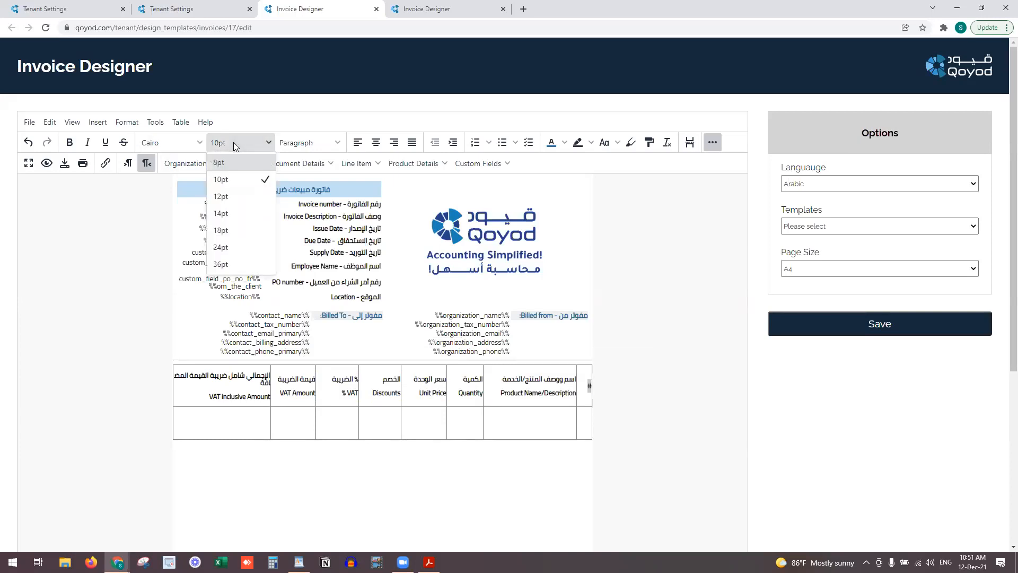
click(243, 179)
click(524, 465)
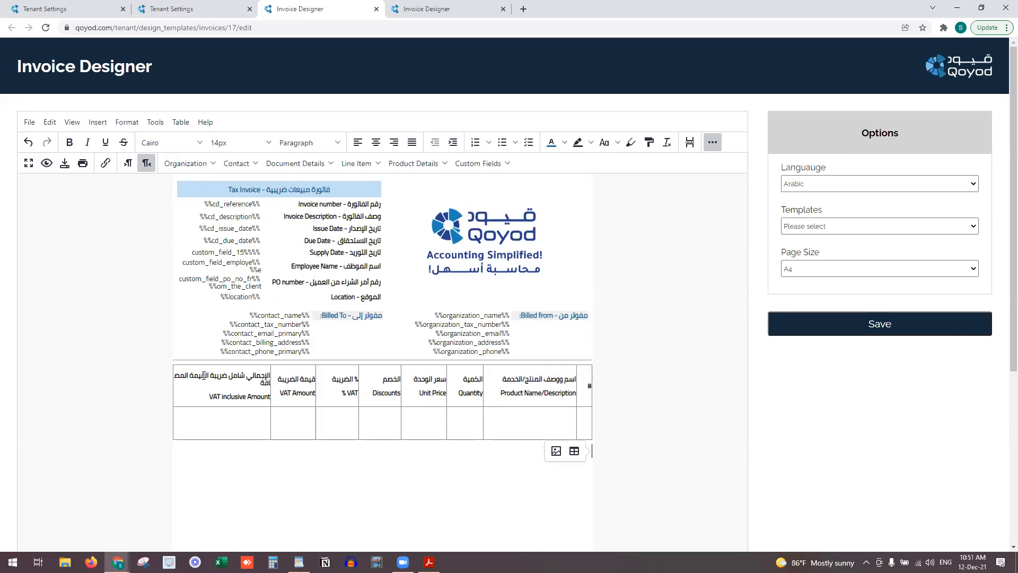
Break the VAT-inclusive header onto two lines and narrow its column
click(210, 375)
key(Return)
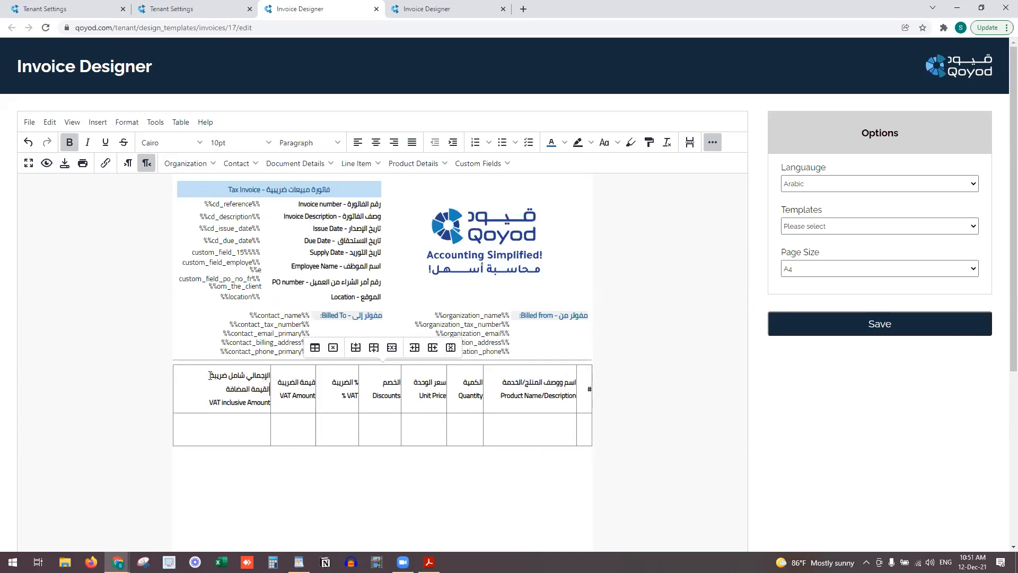
drag(271, 376, 481, 394)
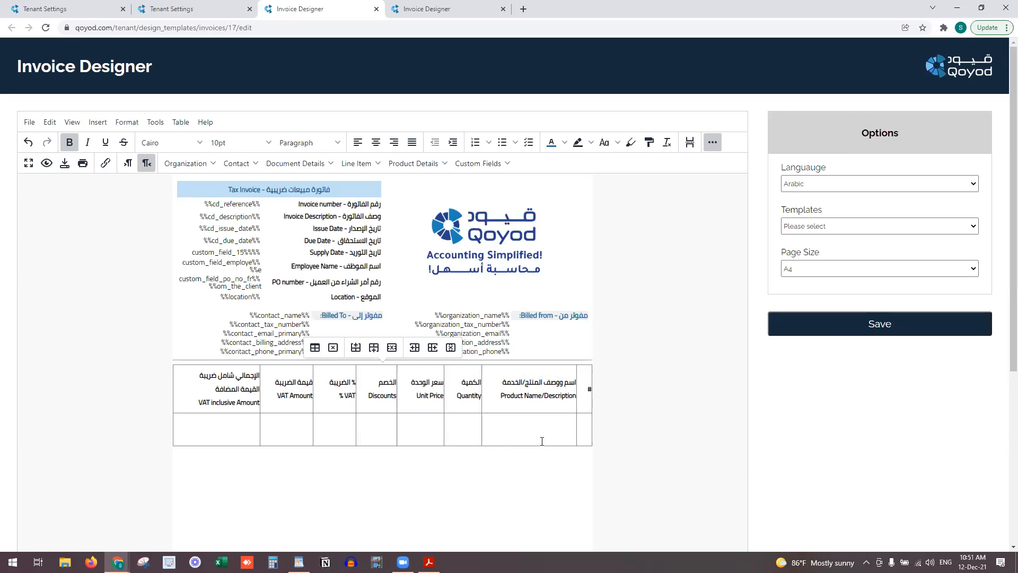
Insert the line number placeholder into the item row's # cell
click(444, 7)
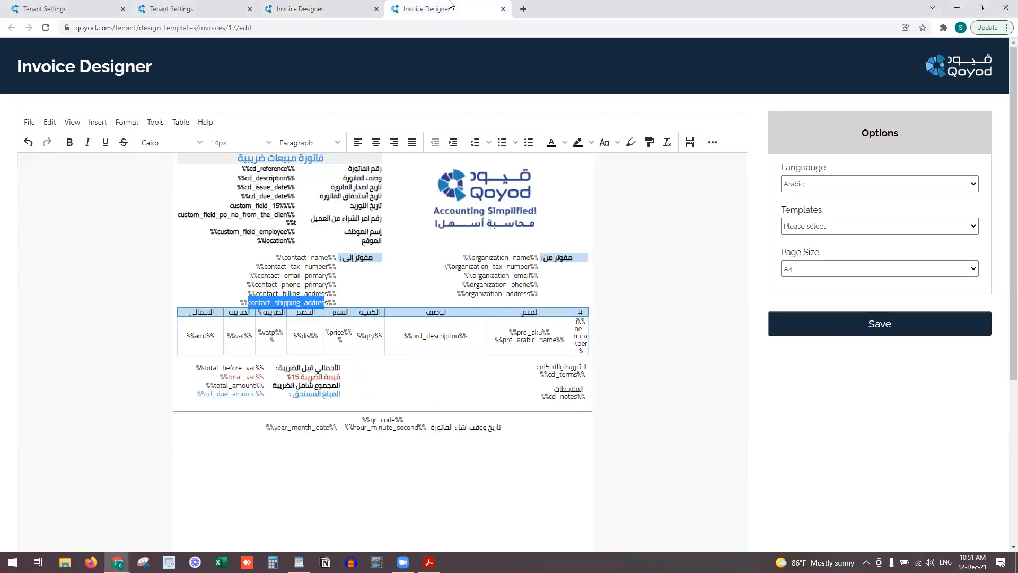
click(345, 7)
click(588, 421)
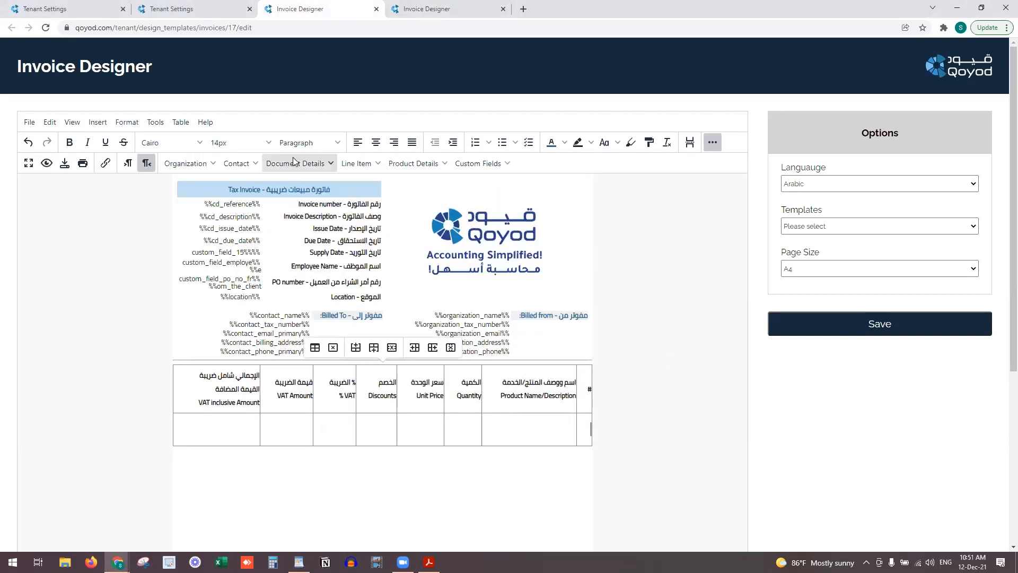
click(377, 165)
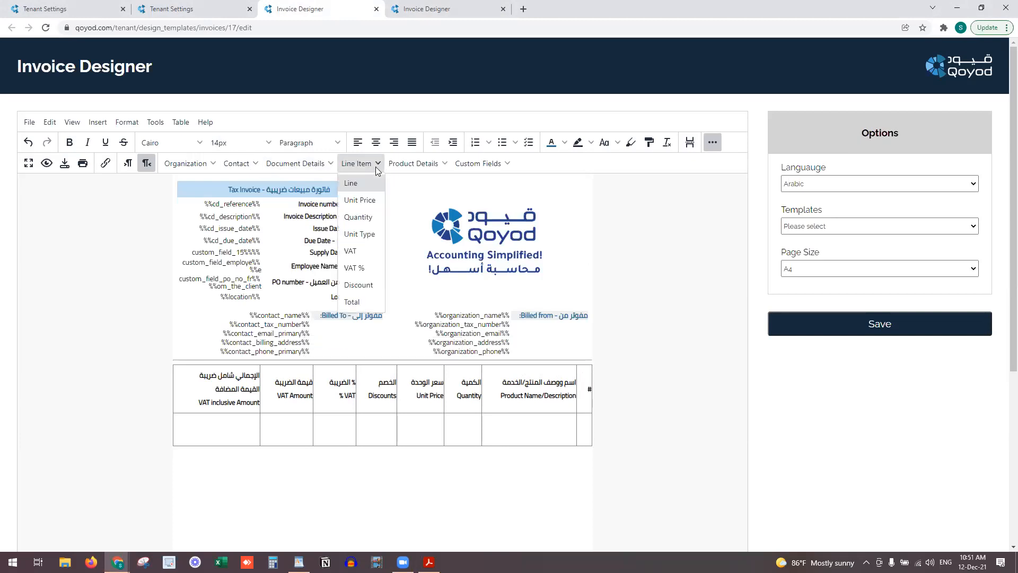
click(371, 198)
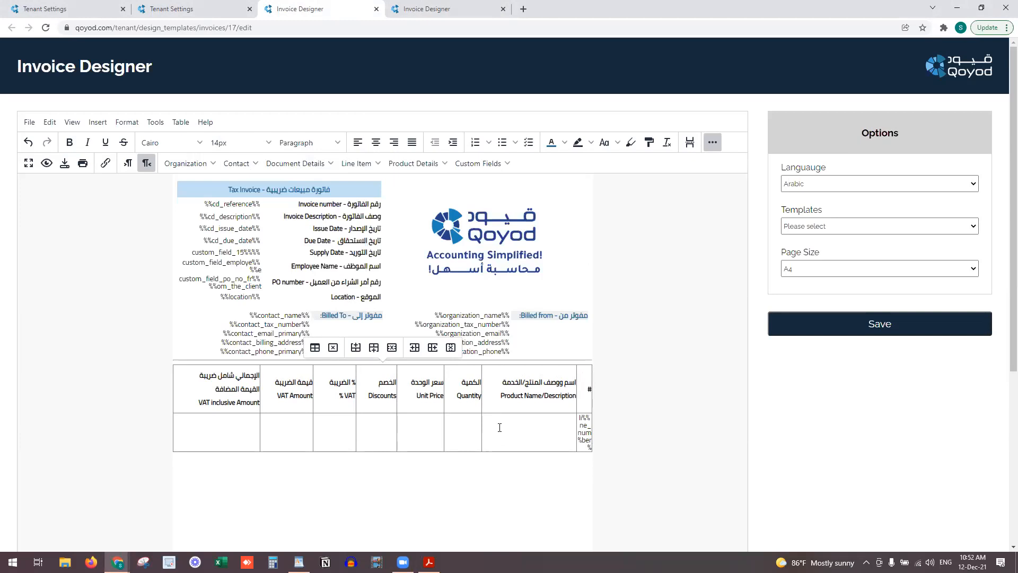
Insert product SKU, Arabic name, English name and description placeholders in the product cell
click(358, 164)
click(407, 164)
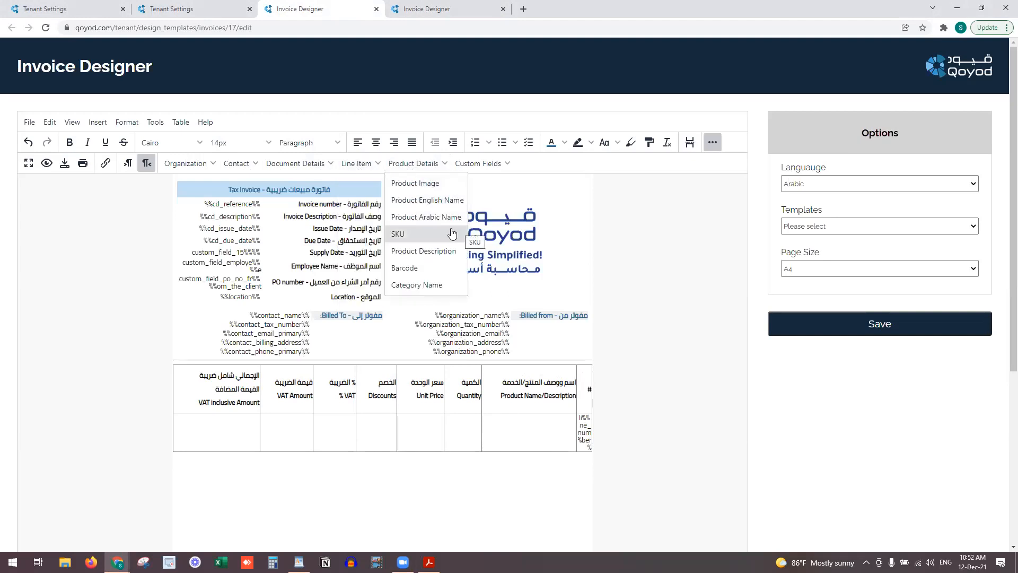
click(452, 234)
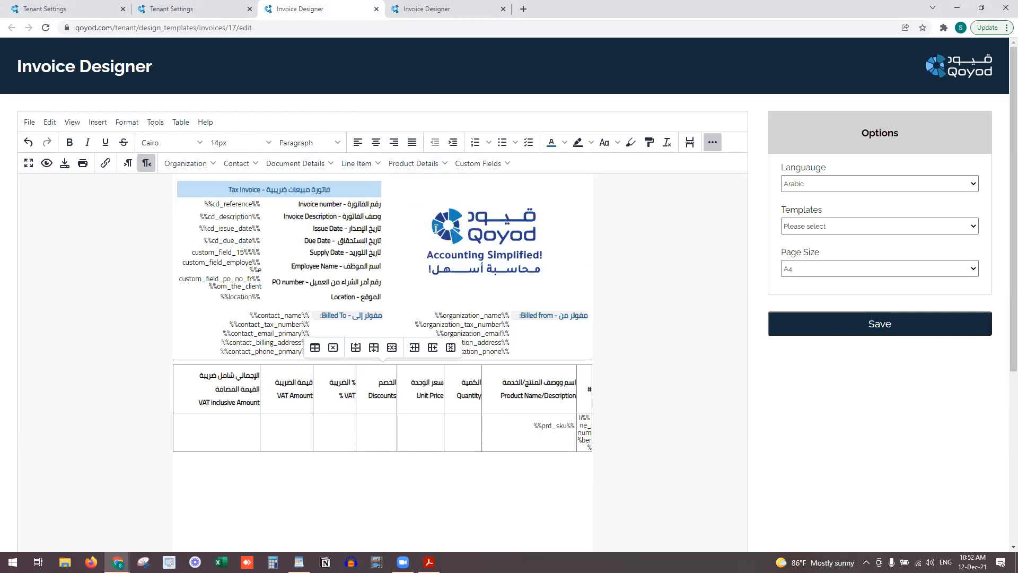
click(399, 165)
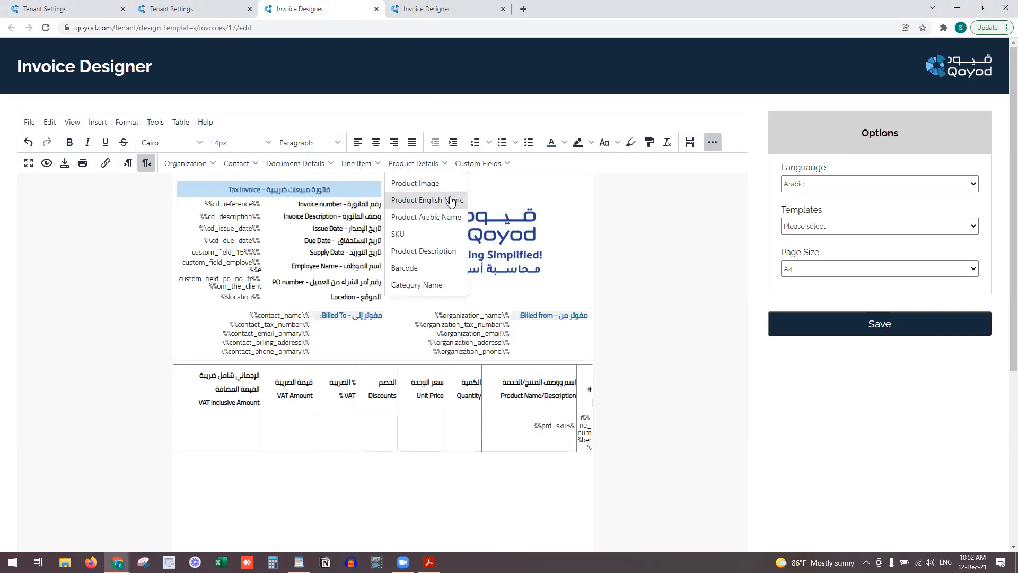
click(437, 217)
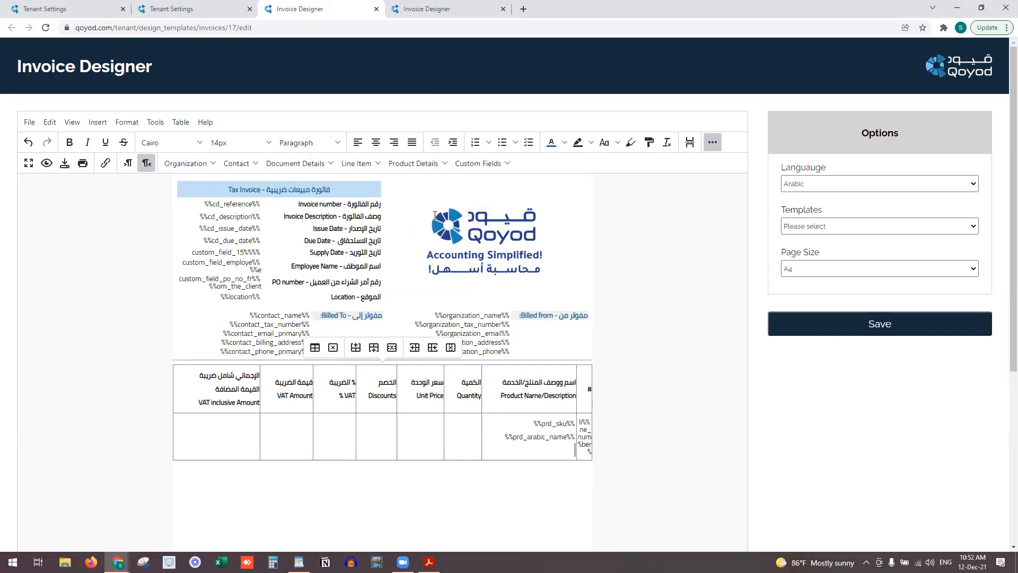
click(417, 164)
click(436, 197)
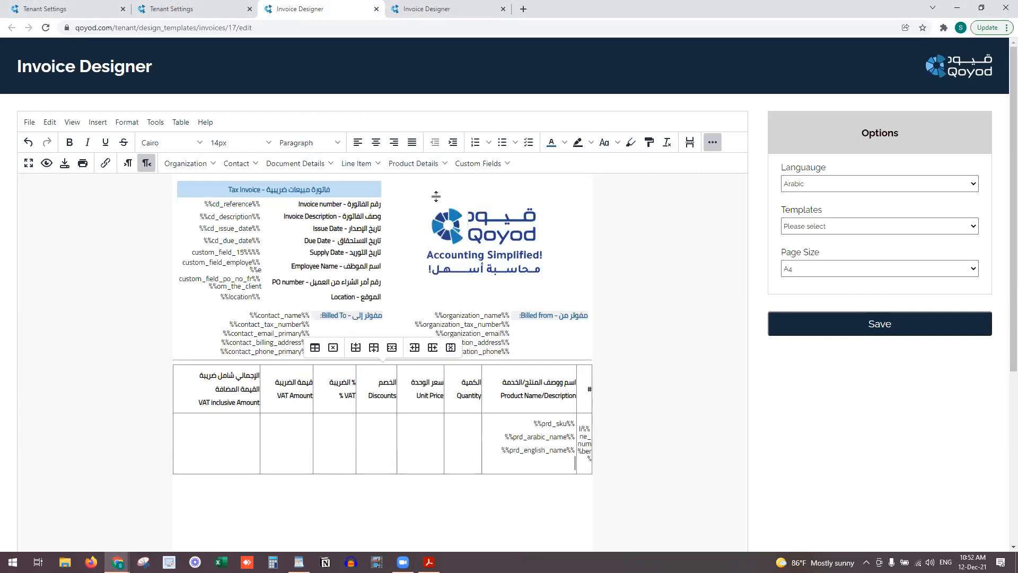
click(435, 164)
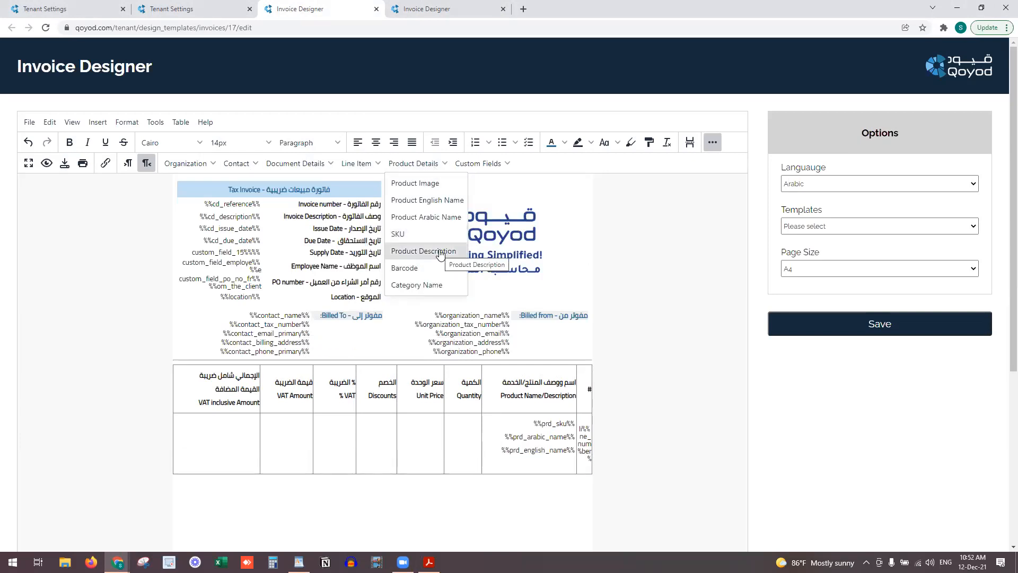
click(440, 252)
click(419, 163)
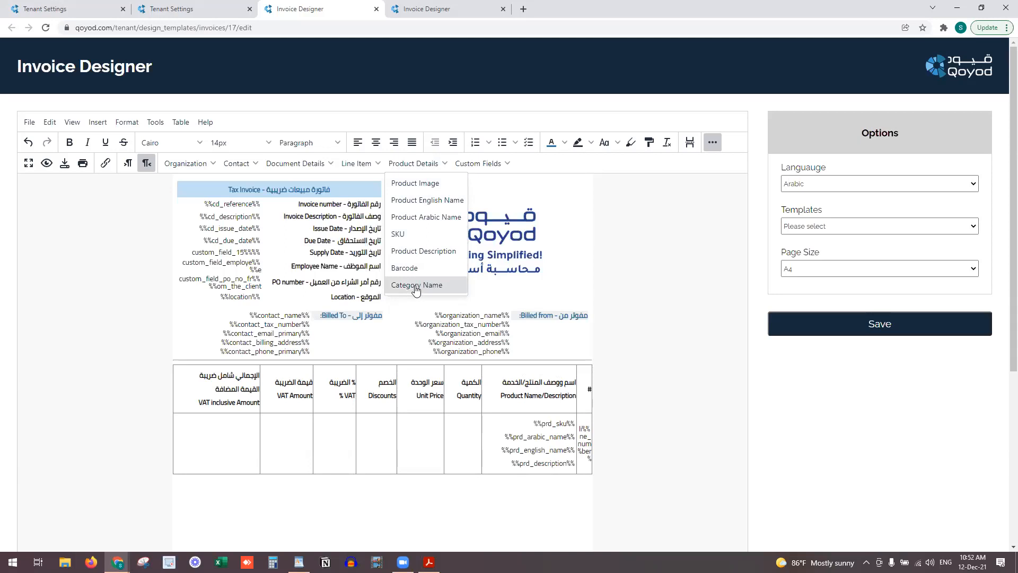
Insert quantity, unit price and discount placeholders into their cells
click(458, 433)
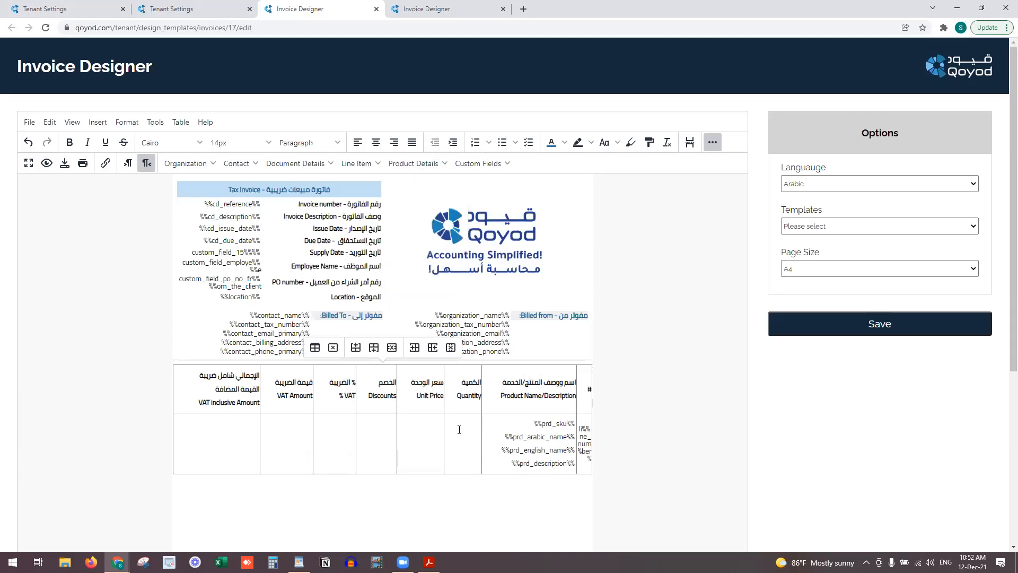
click(350, 164)
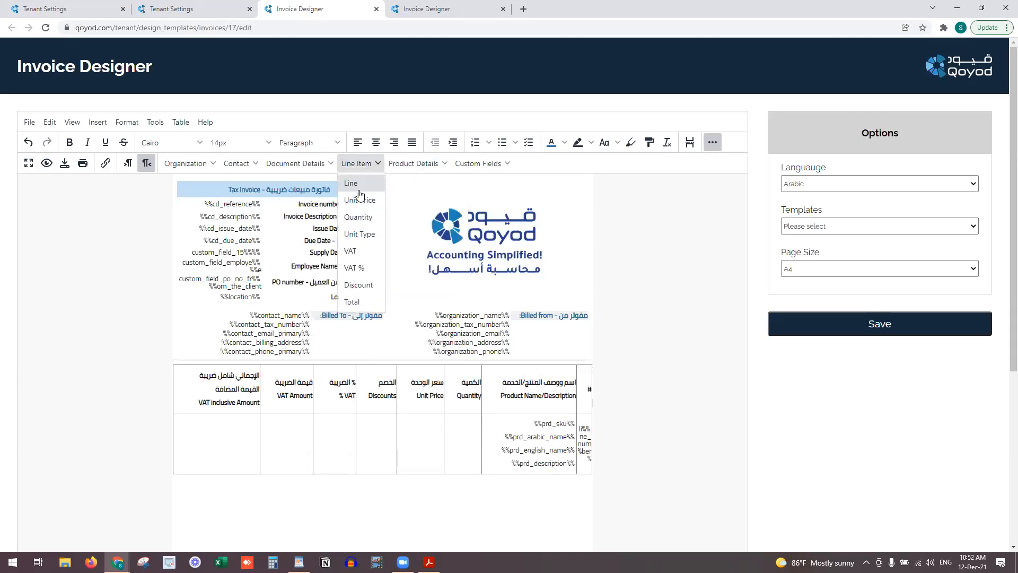
click(367, 219)
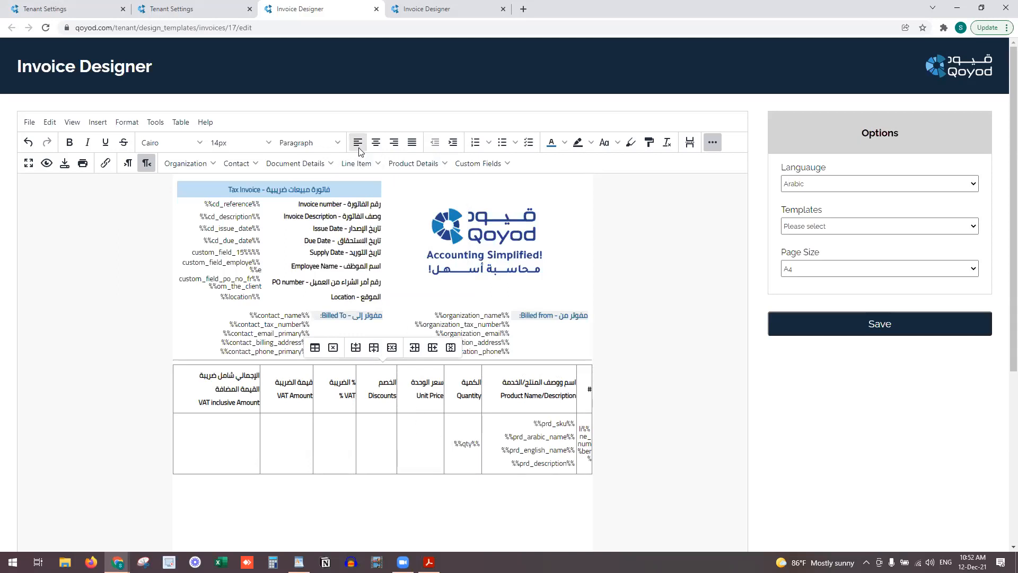
click(357, 164)
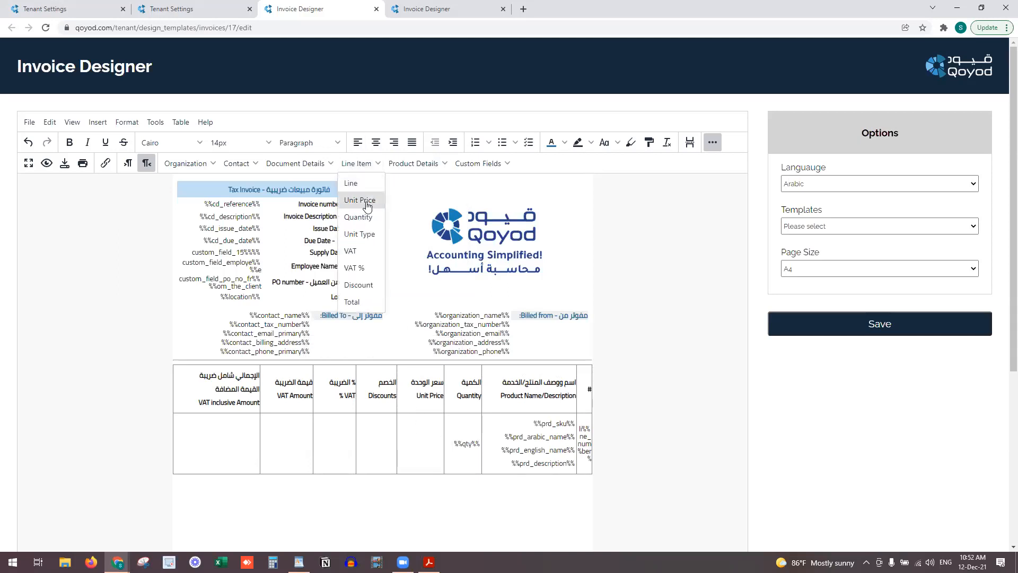
click(359, 200)
click(368, 168)
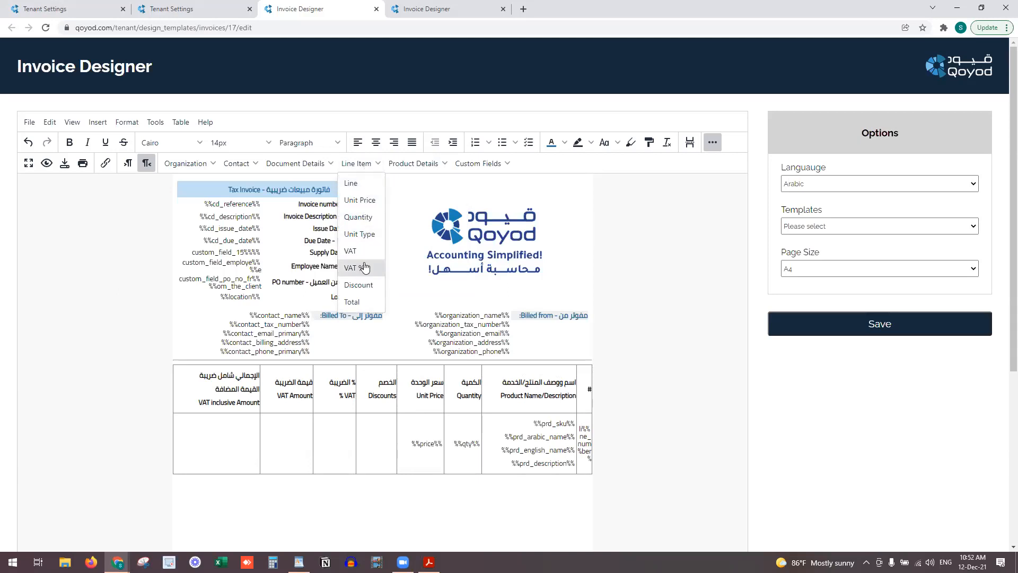
click(361, 285)
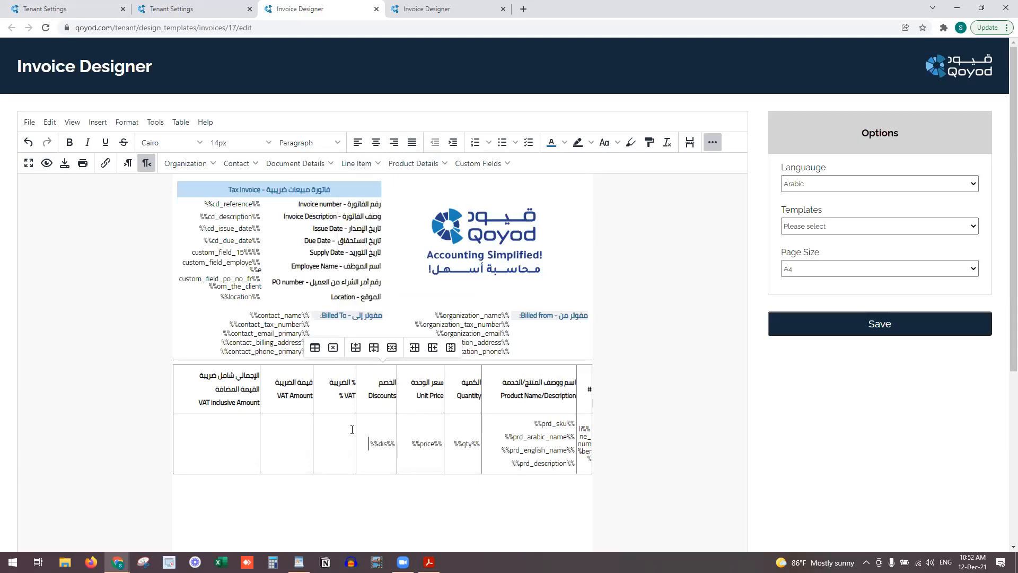
Insert VAT %, VAT amount and total amount placeholders into the remaining cells
click(367, 166)
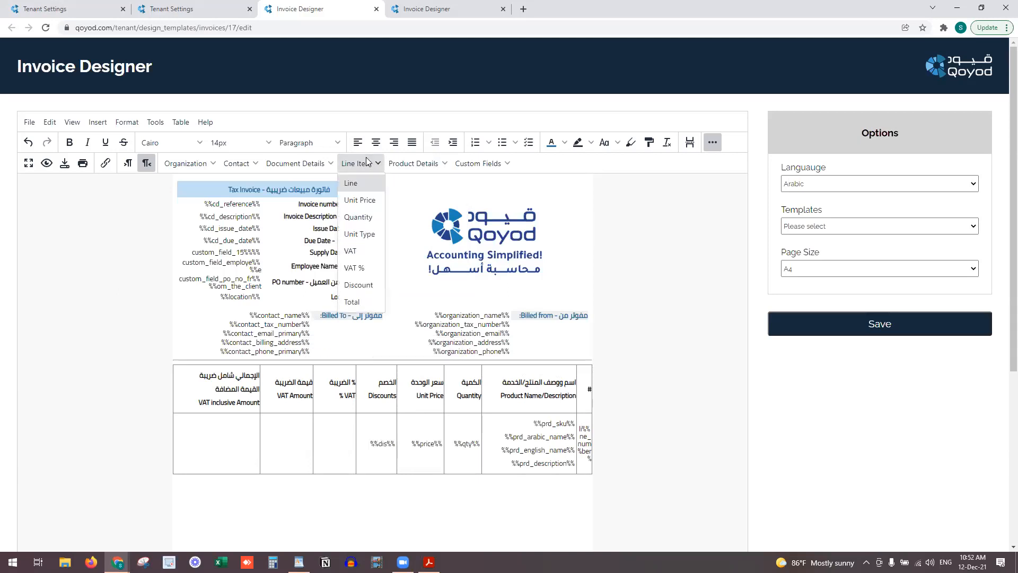
click(367, 268)
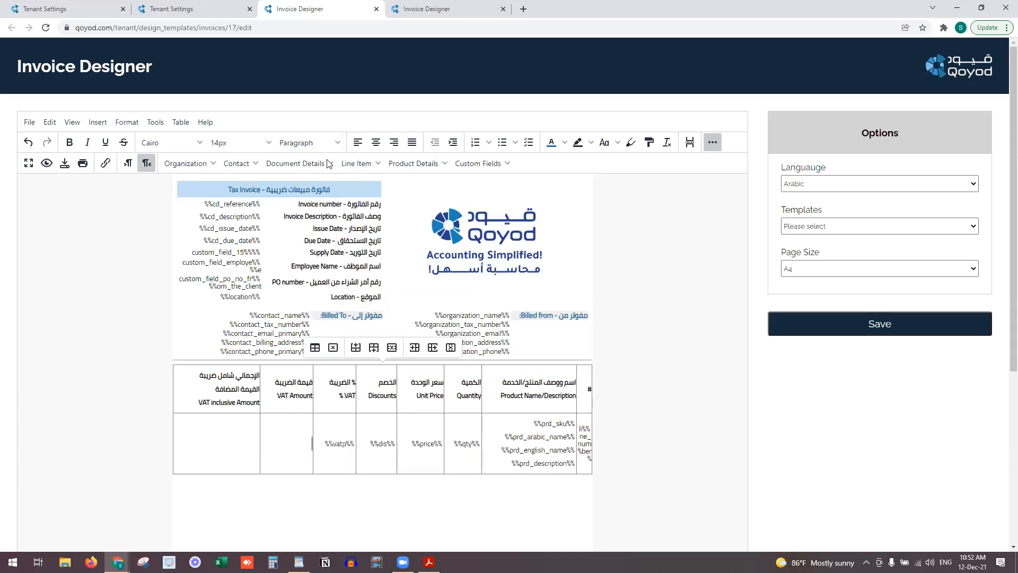
click(347, 162)
click(340, 301)
click(359, 163)
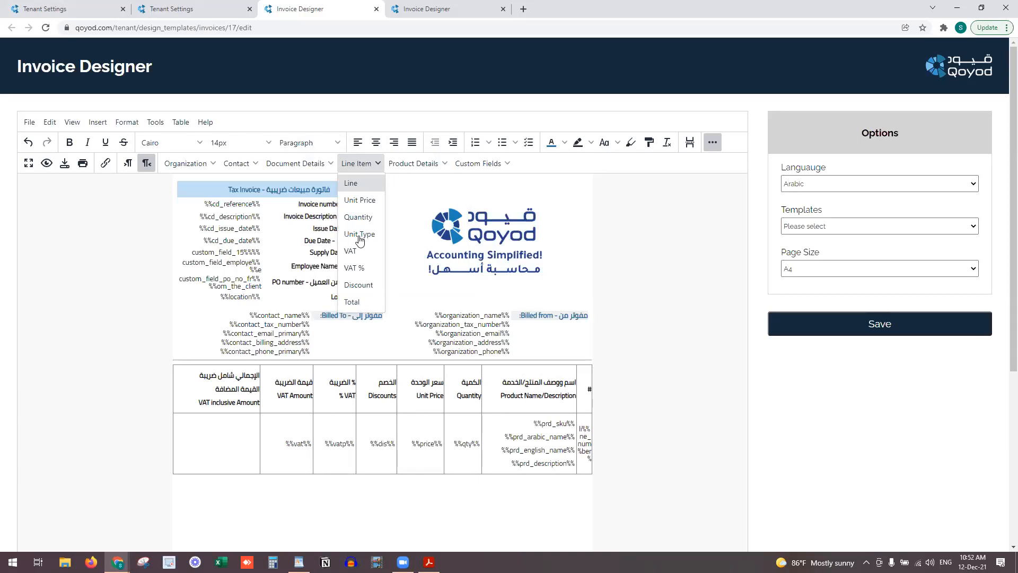
click(353, 302)
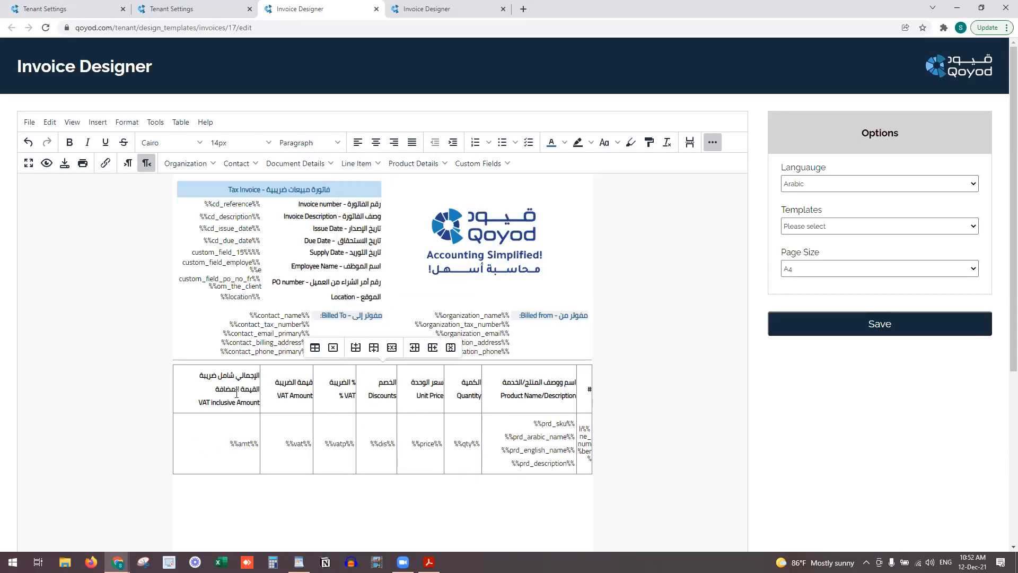
click(201, 384)
Set the header row's background colour to light blue #C2E0F4 in Row properties
right_click(201, 384)
mouse_move(261, 411)
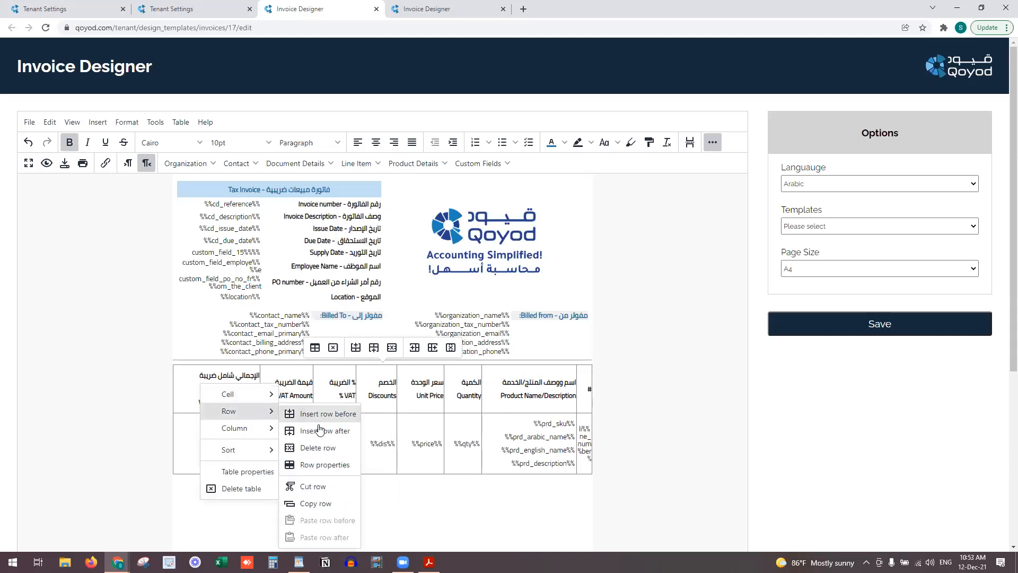
click(324, 465)
click(416, 266)
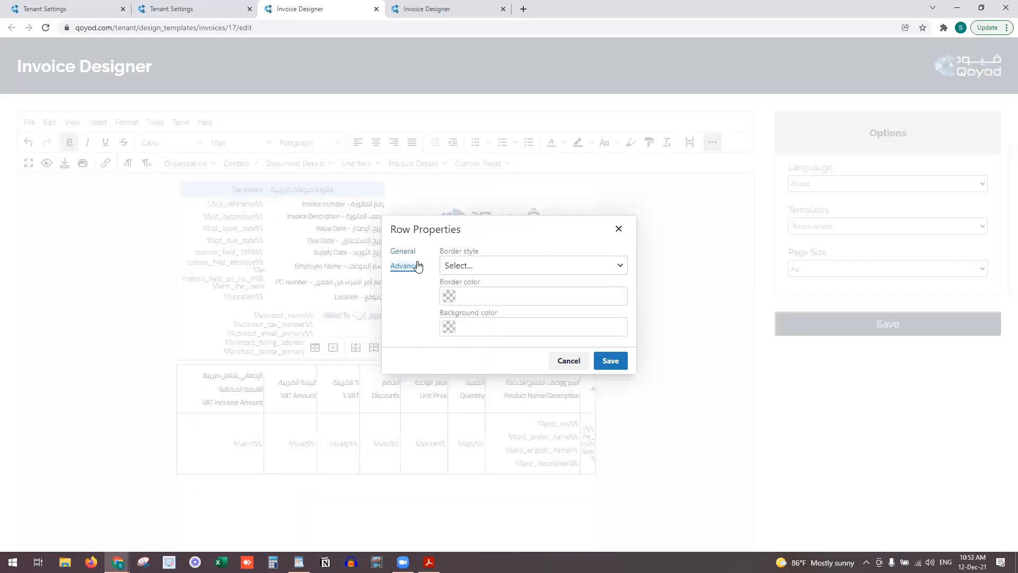
click(450, 328)
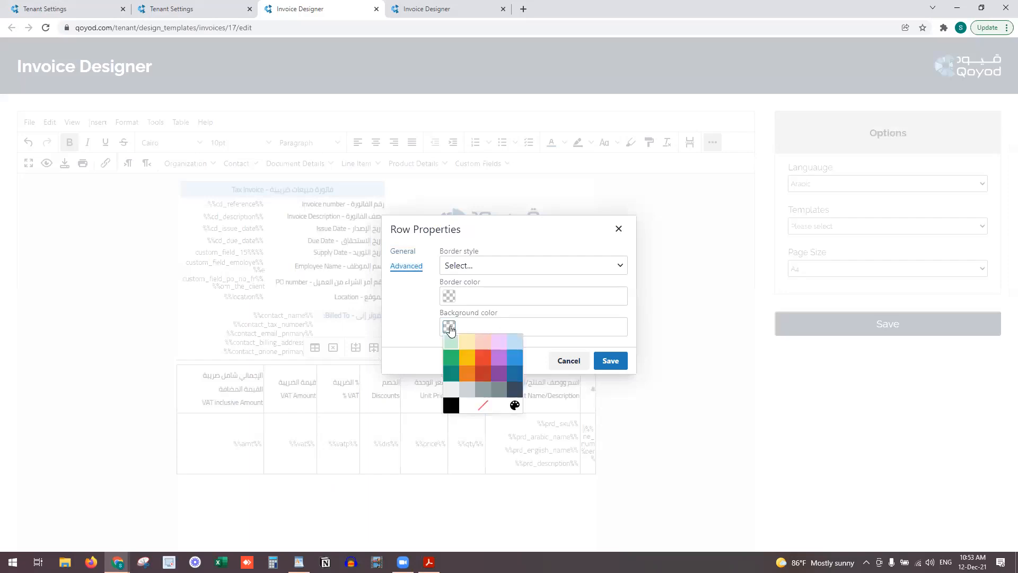
click(514, 343)
click(609, 362)
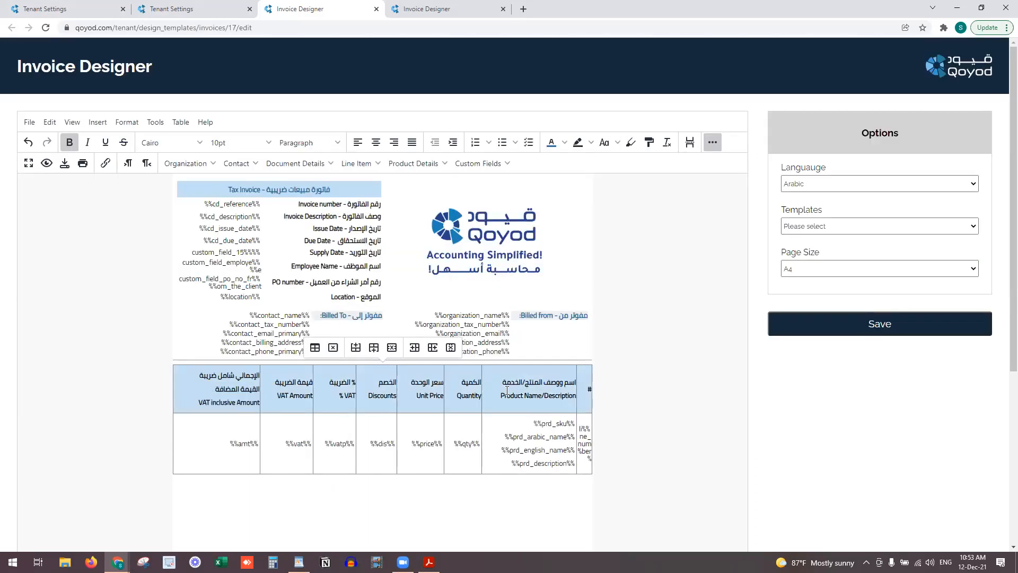
Make the header row labels bold
right_click(211, 386)
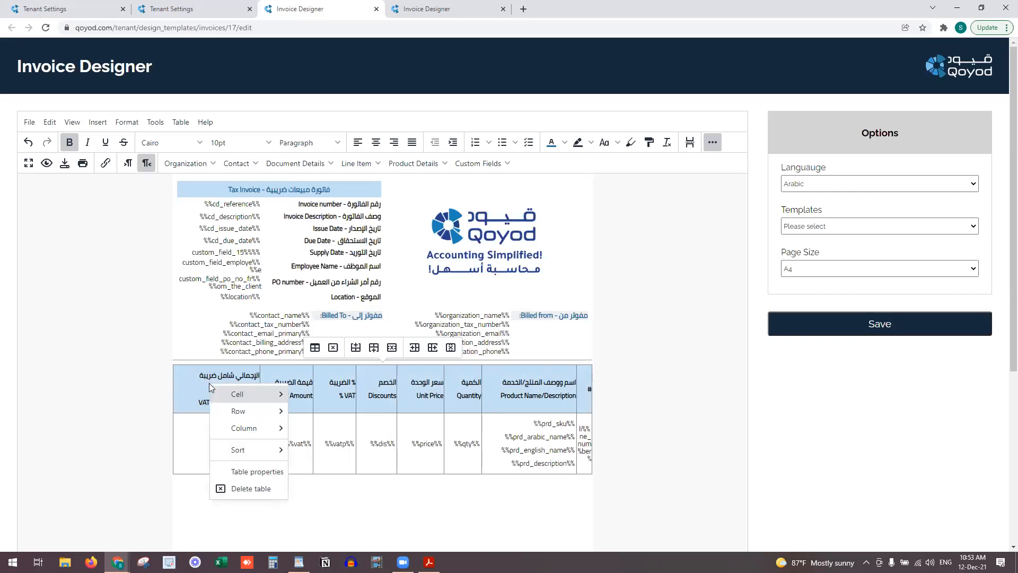
drag(191, 403, 589, 397)
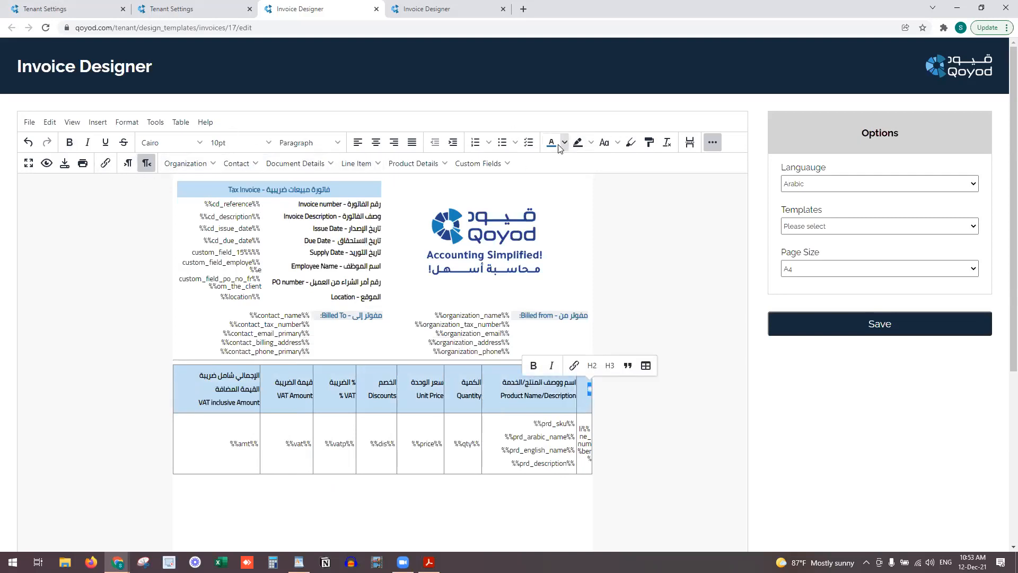
key(ctrl+b)
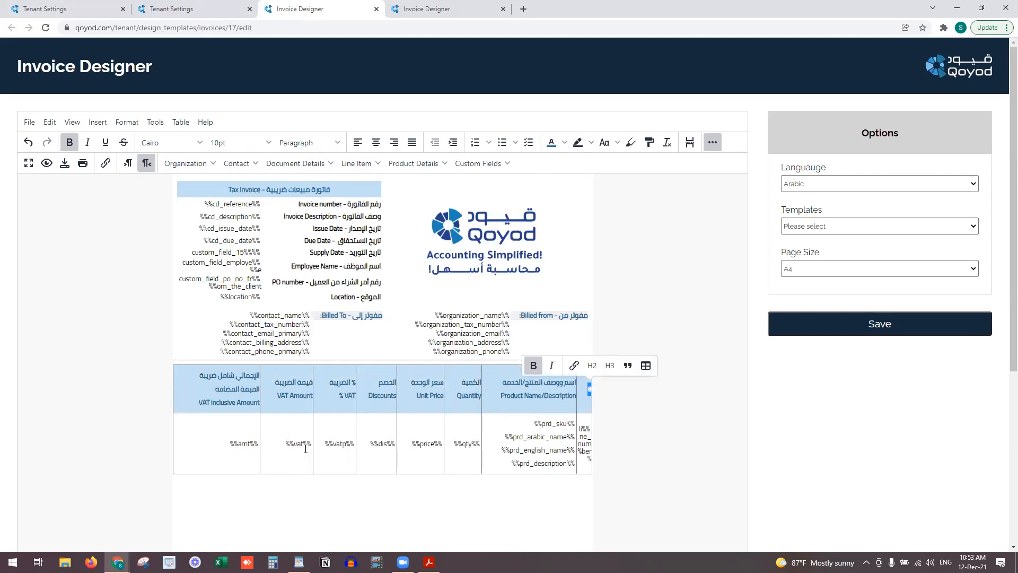
Undo a small table accidentally inserted into the # header cell
click(248, 458)
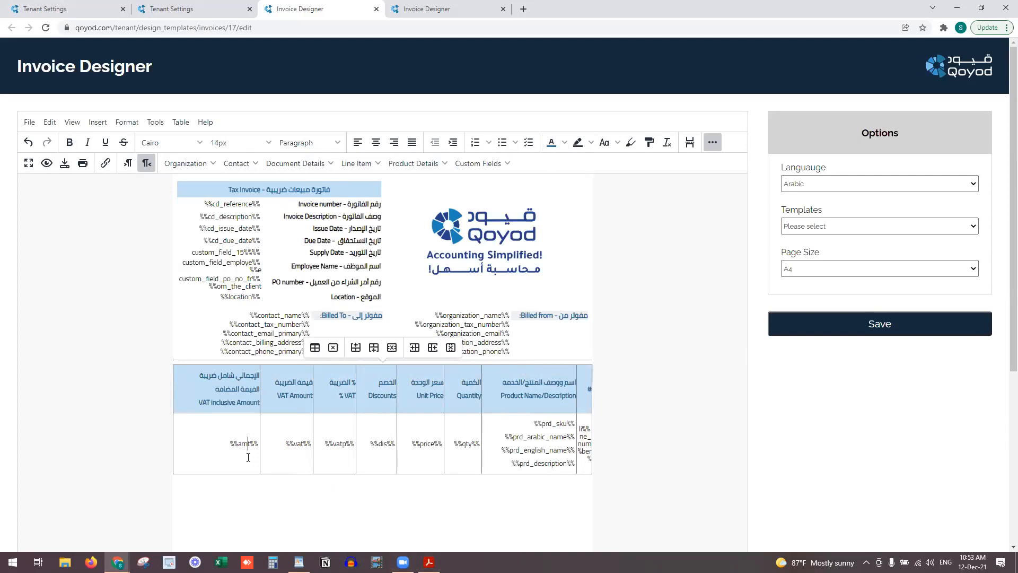
right_click(587, 390)
click(649, 370)
click(646, 366)
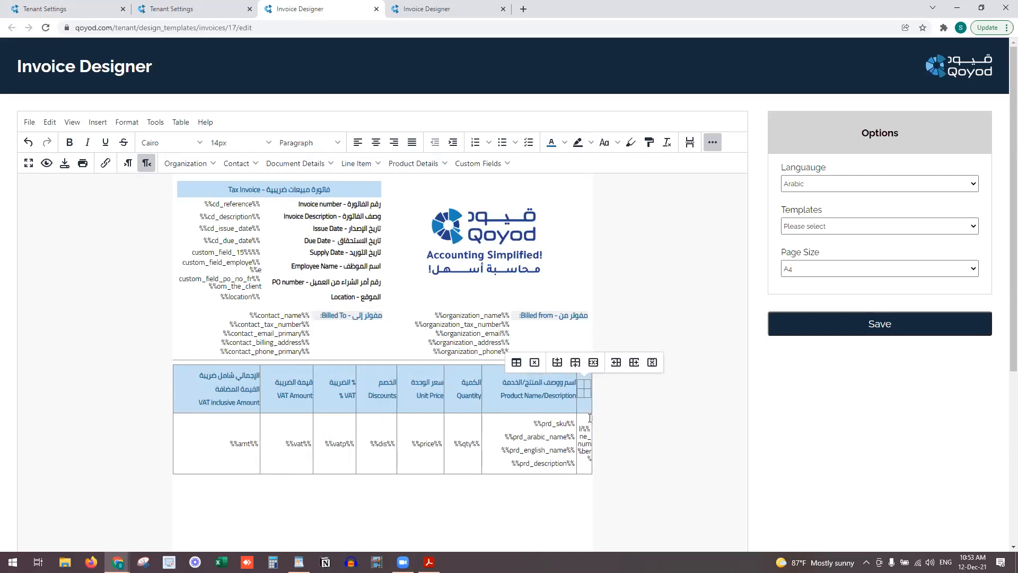
key(ctrl+z)
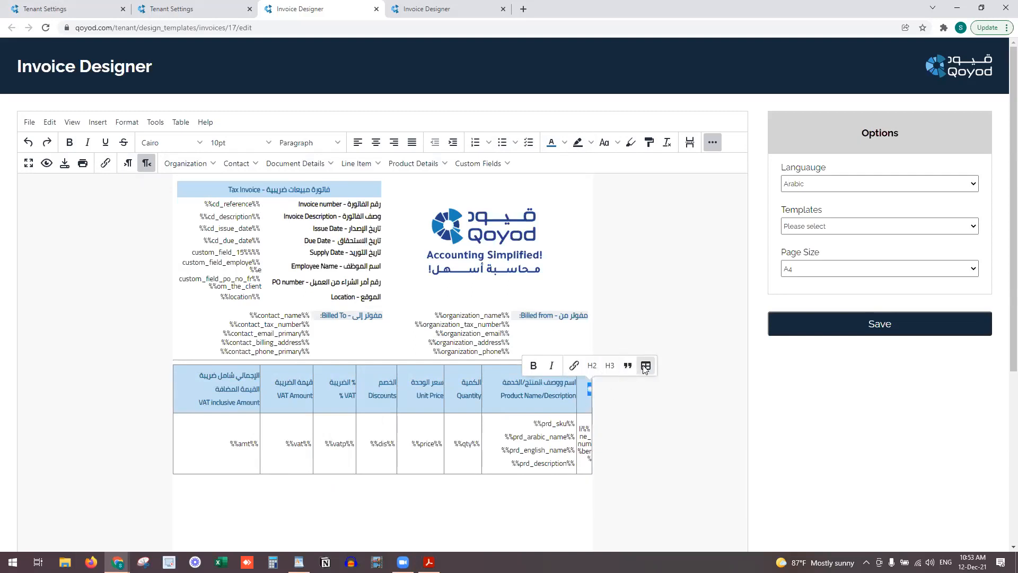
click(515, 383)
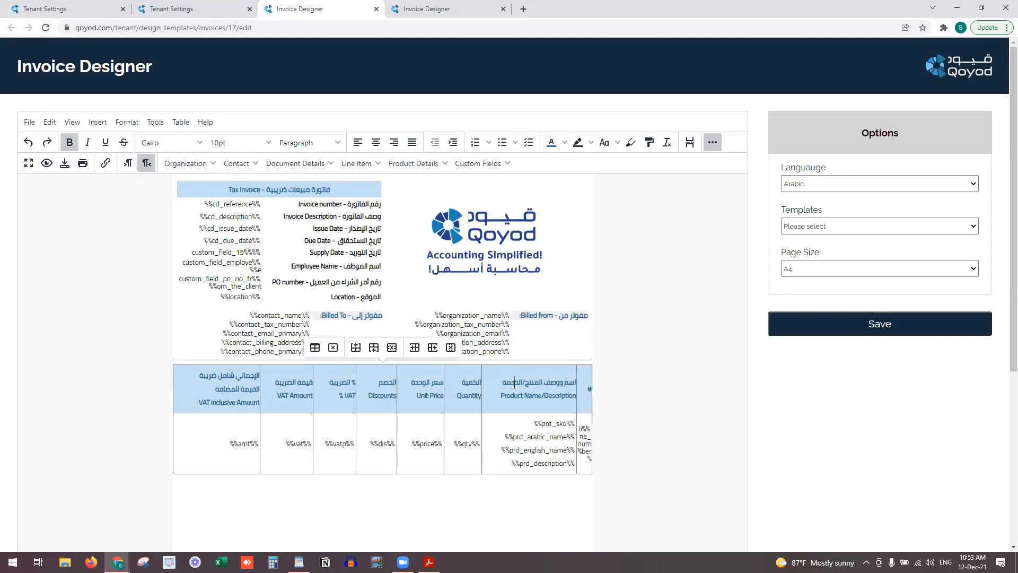
Give the line-item table a double border style, initially in Navy Blue
click(315, 348)
click(407, 251)
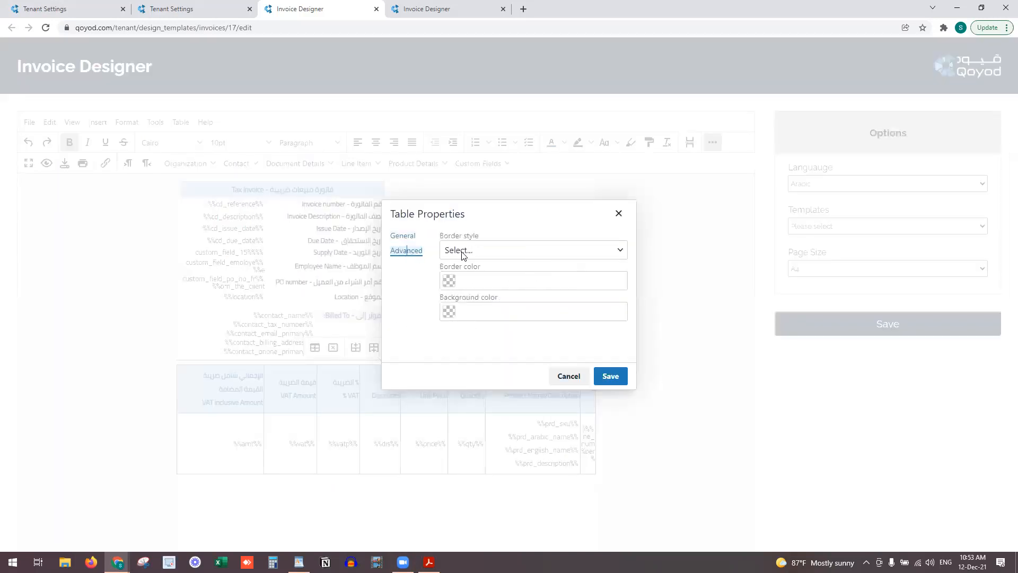
click(469, 252)
click(470, 253)
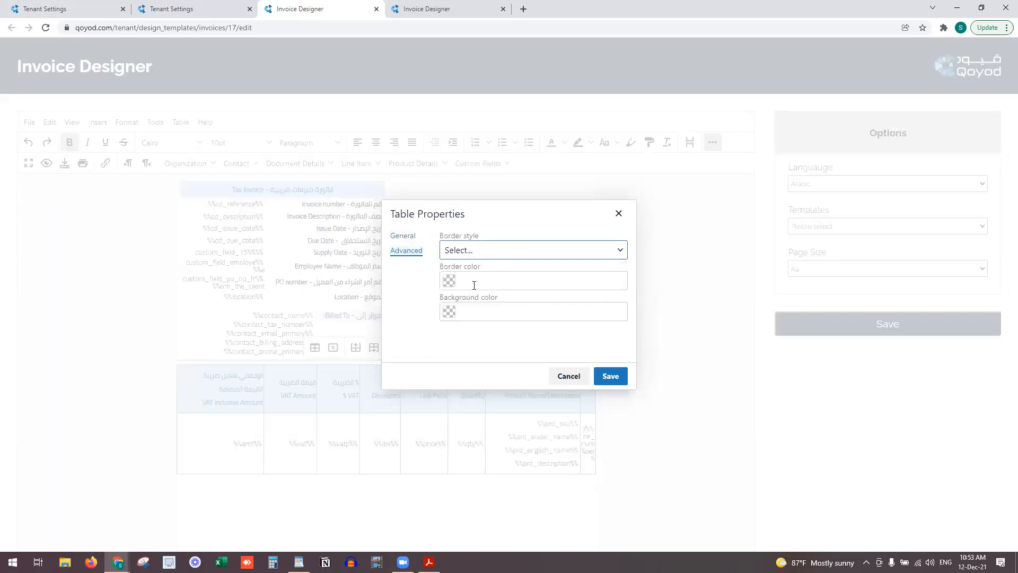
click(448, 280)
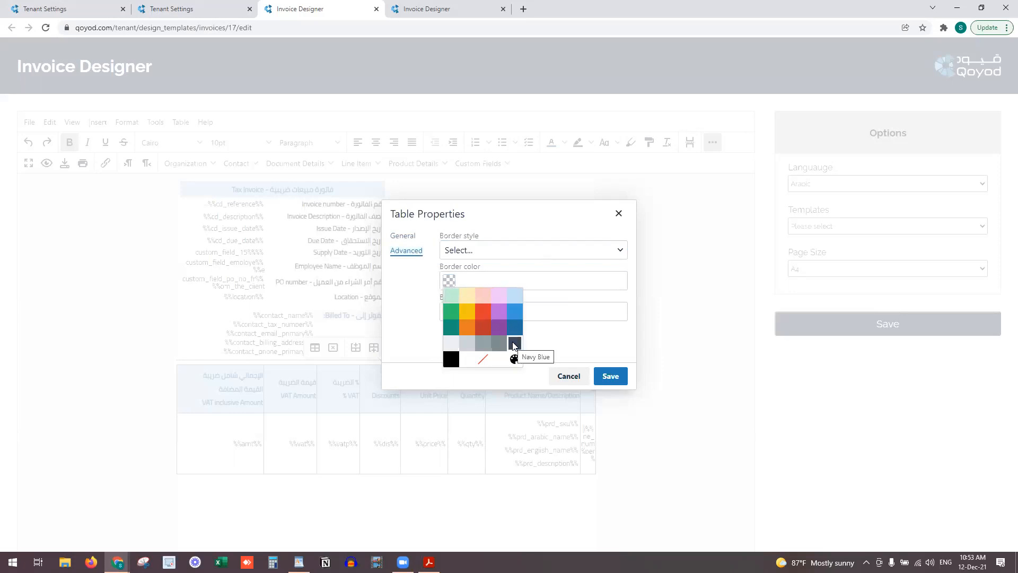
click(514, 344)
click(450, 313)
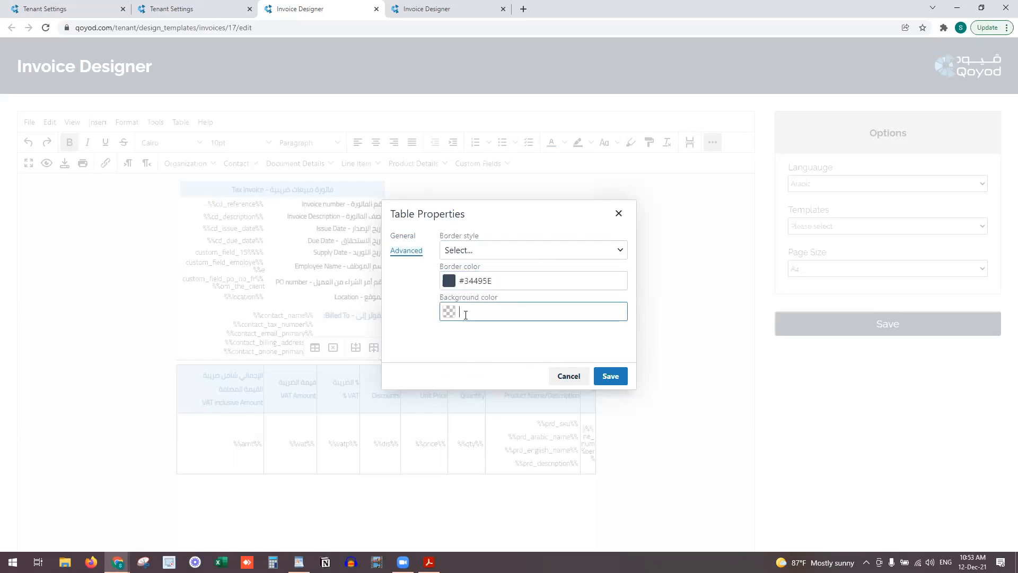
click(461, 255)
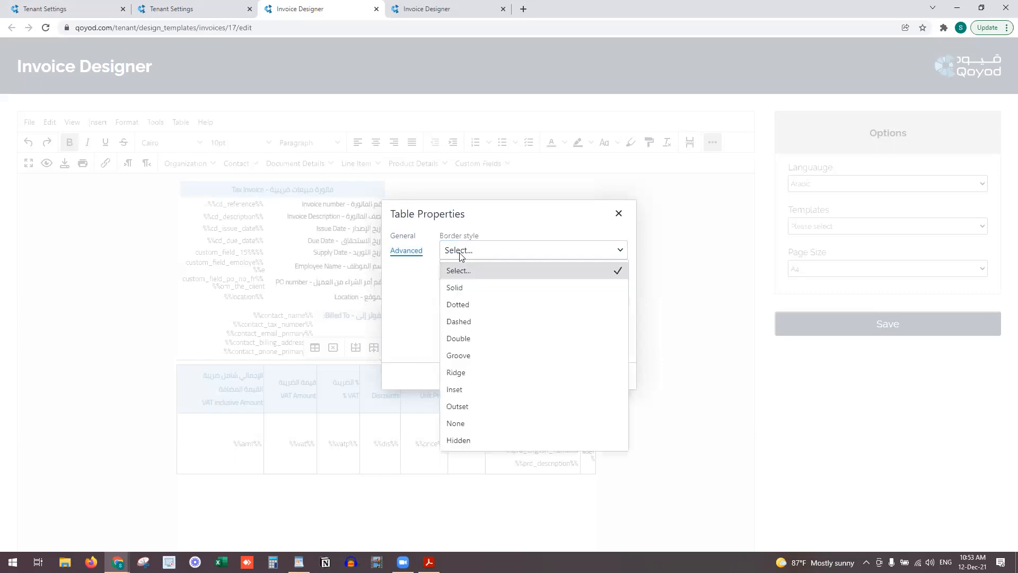
click(502, 345)
click(605, 375)
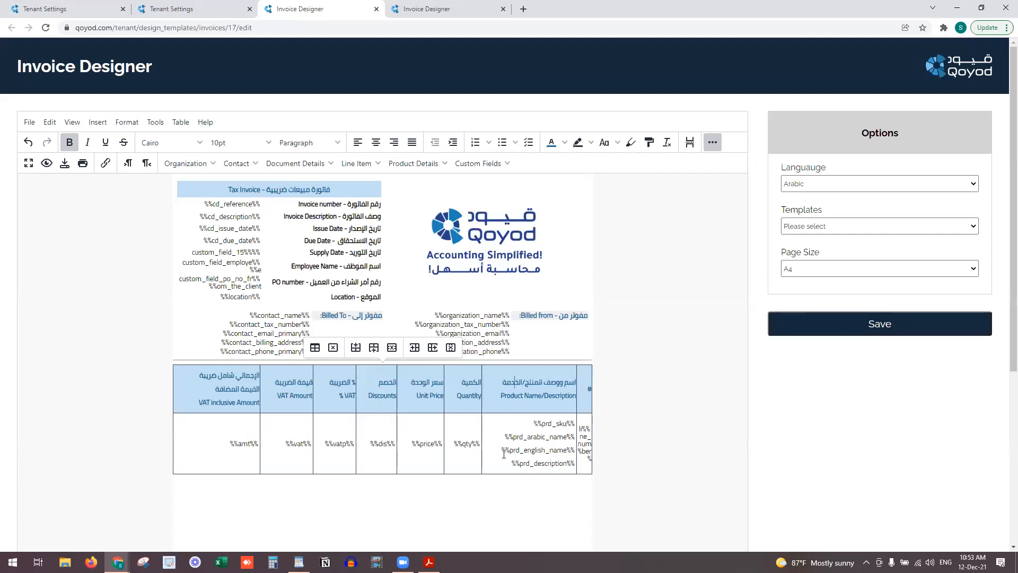
Change the table's border colour to light grey #ced4d9
right_click(561, 402)
mouse_move(576, 474)
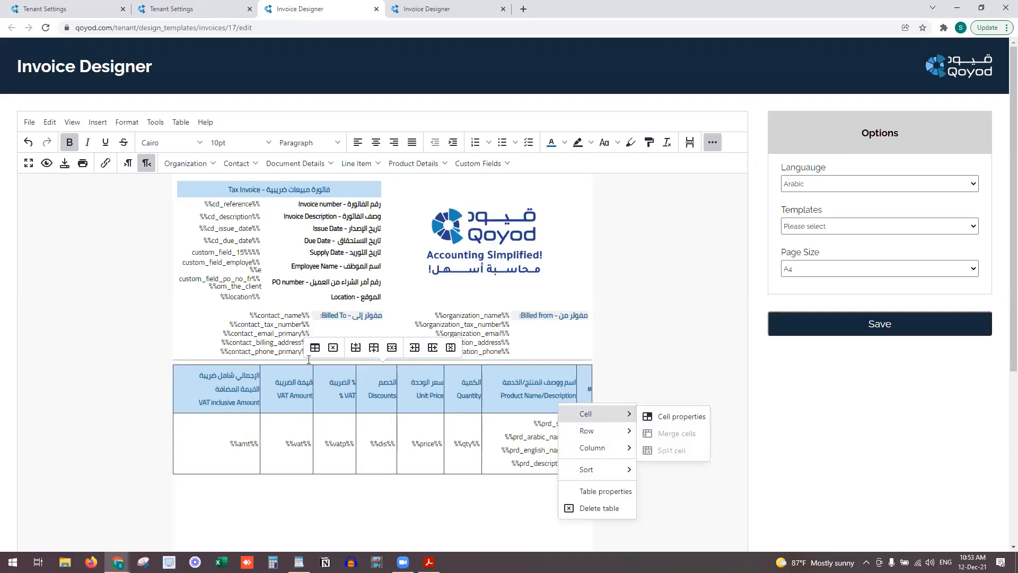
click(606, 491)
click(407, 251)
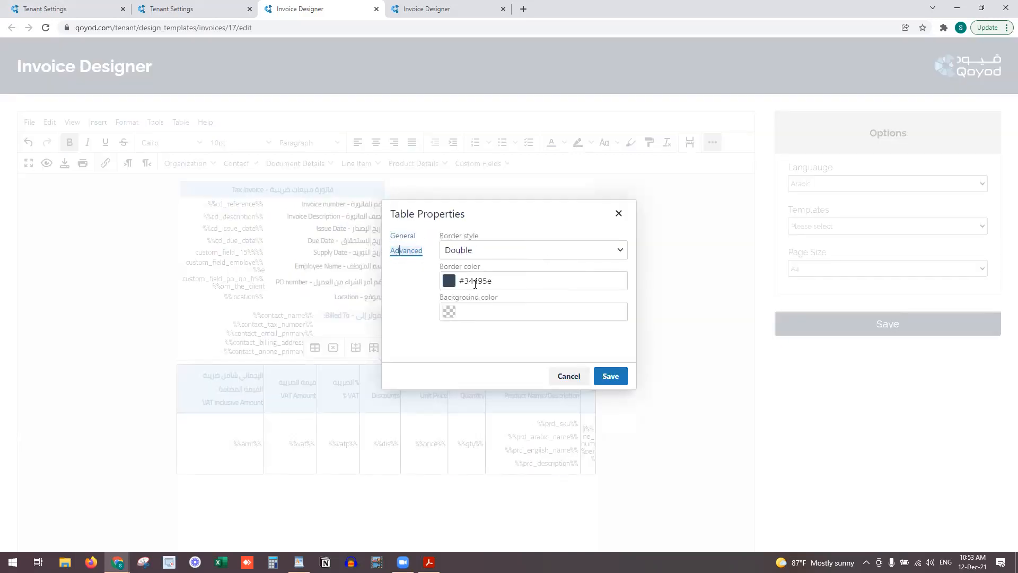
click(449, 281)
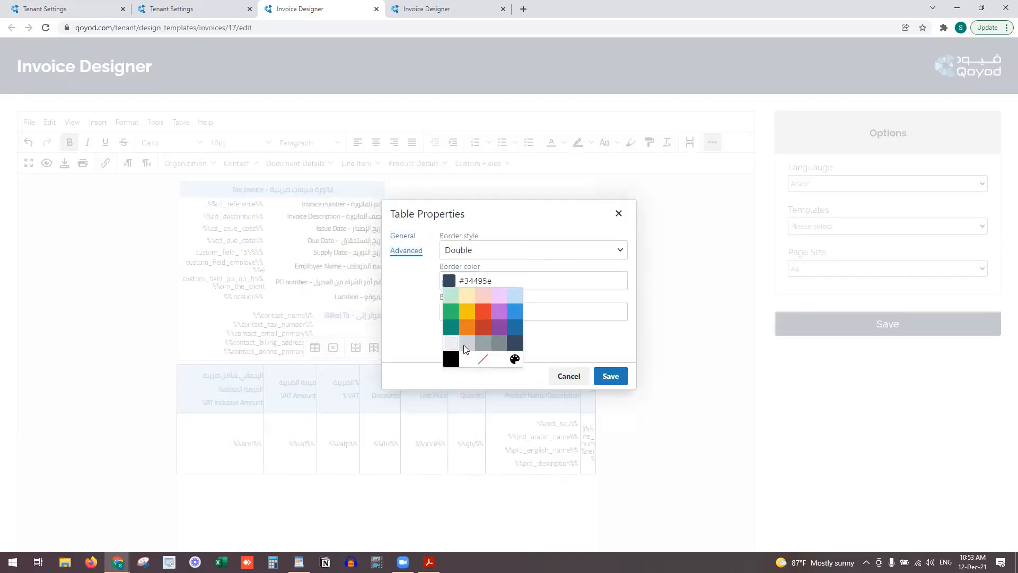
click(465, 345)
click(621, 377)
Review the table properties without changes and switch to the reference invoice template
click(471, 487)
scroll(471, 487, down, 2)
right_click(394, 316)
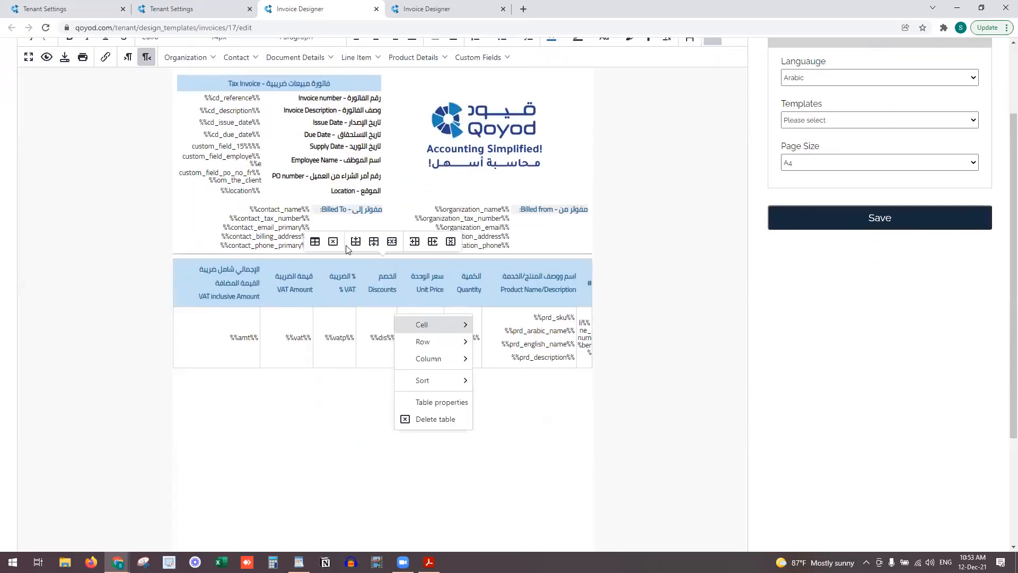
click(451, 403)
click(422, 255)
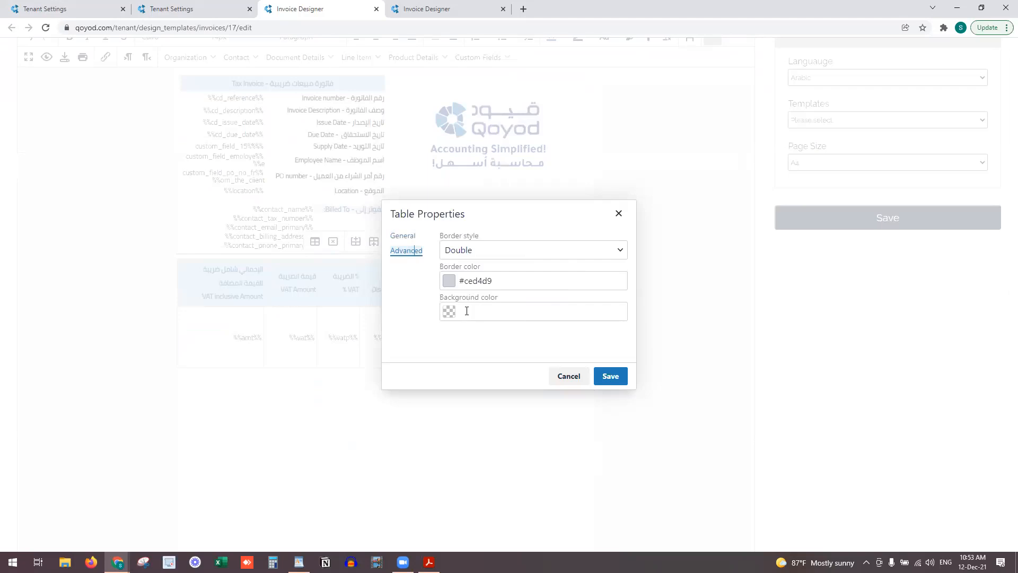
click(449, 311)
click(598, 356)
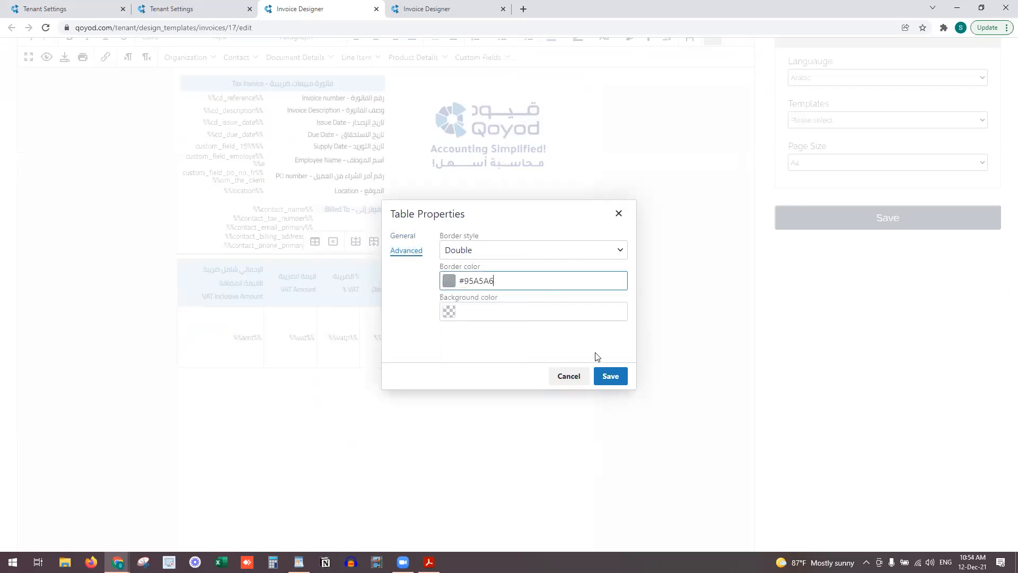
click(574, 377)
click(406, 8)
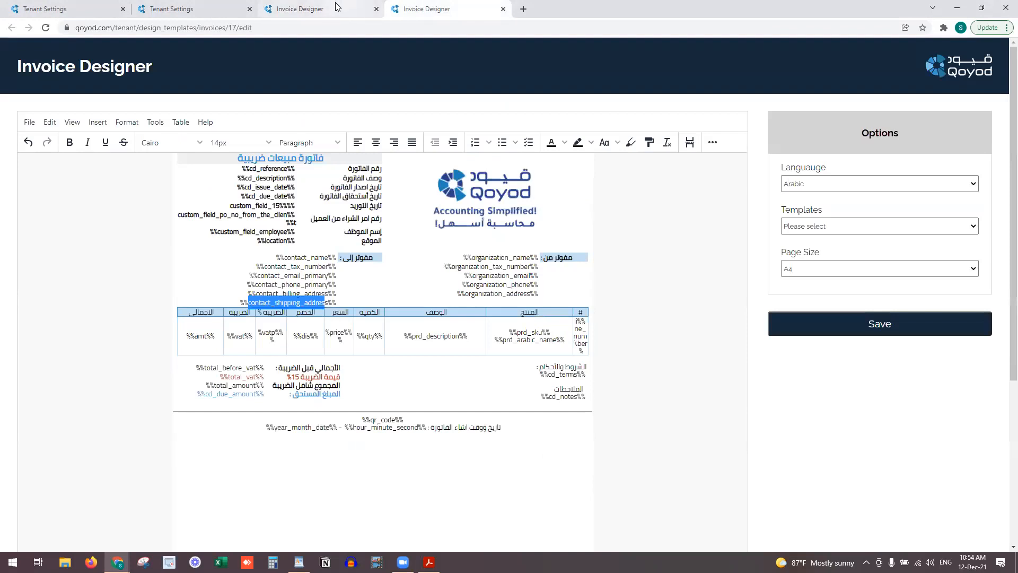
Insert a two-column, five-row table below the line-item table
click(339, 8)
scroll(373, 200, up, 1)
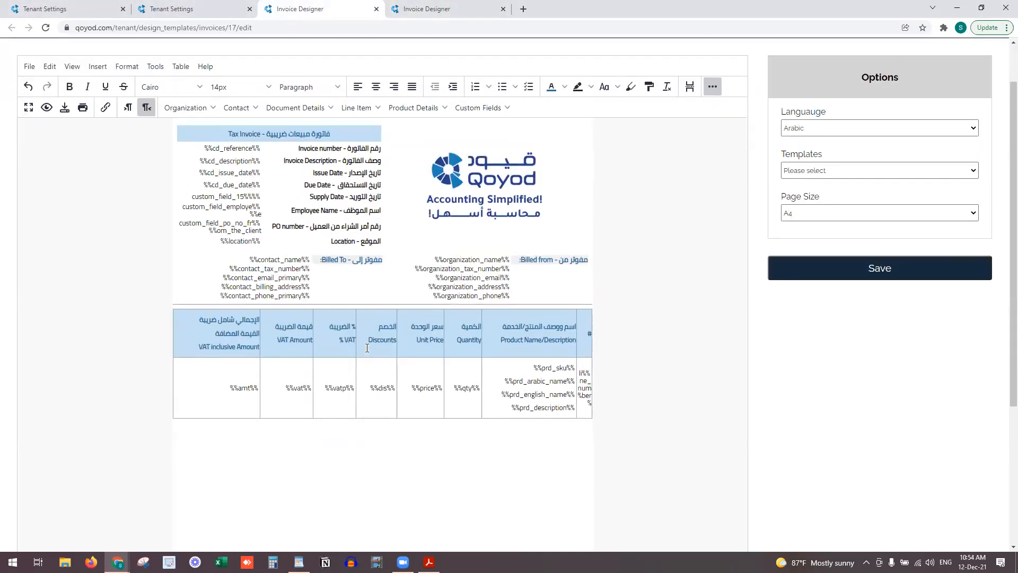
click(98, 71)
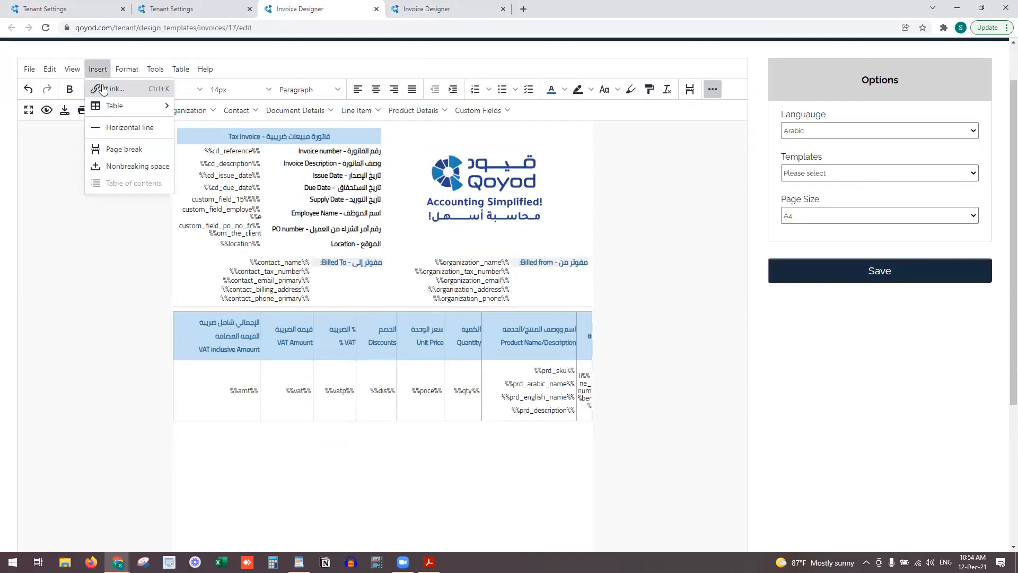
mouse_move(114, 108)
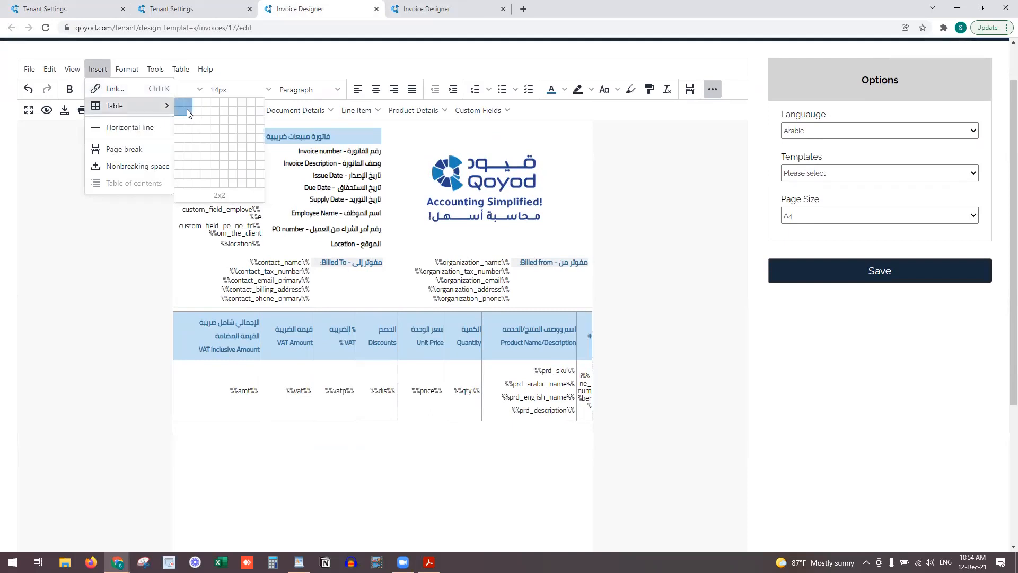
click(187, 138)
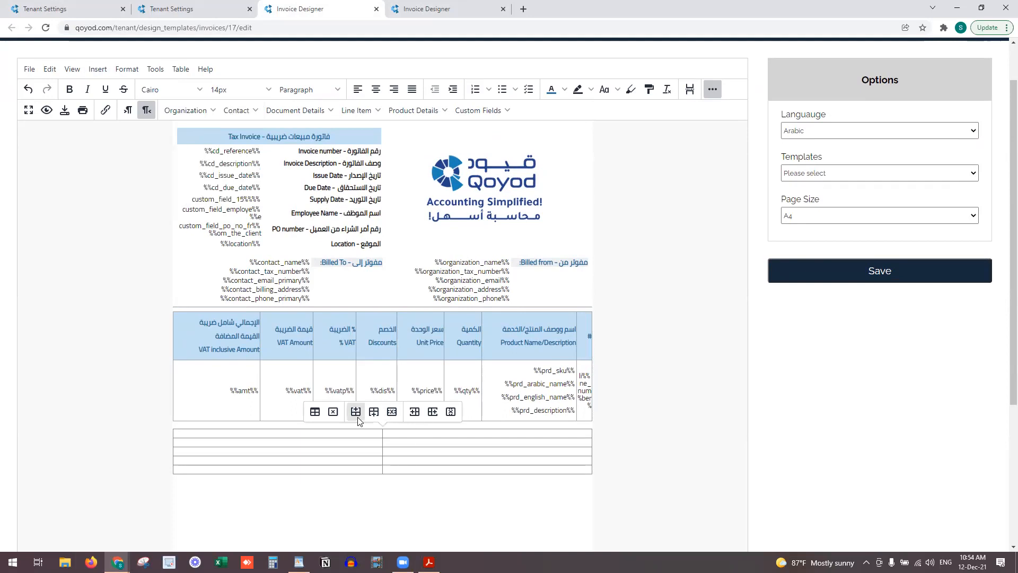
Set the new table's width to 50% and its alignment to Left
click(318, 414)
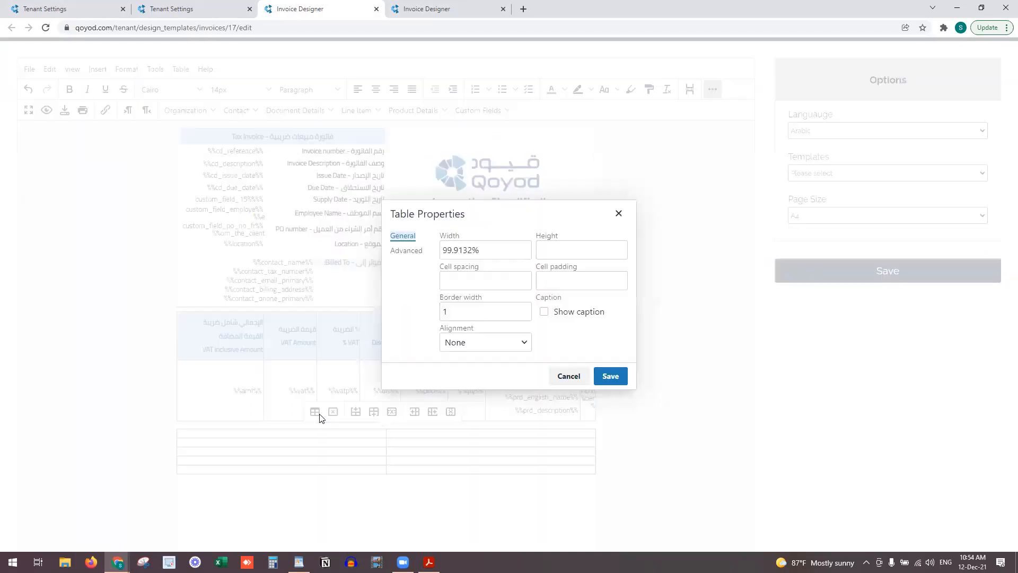
drag(473, 251, 430, 255)
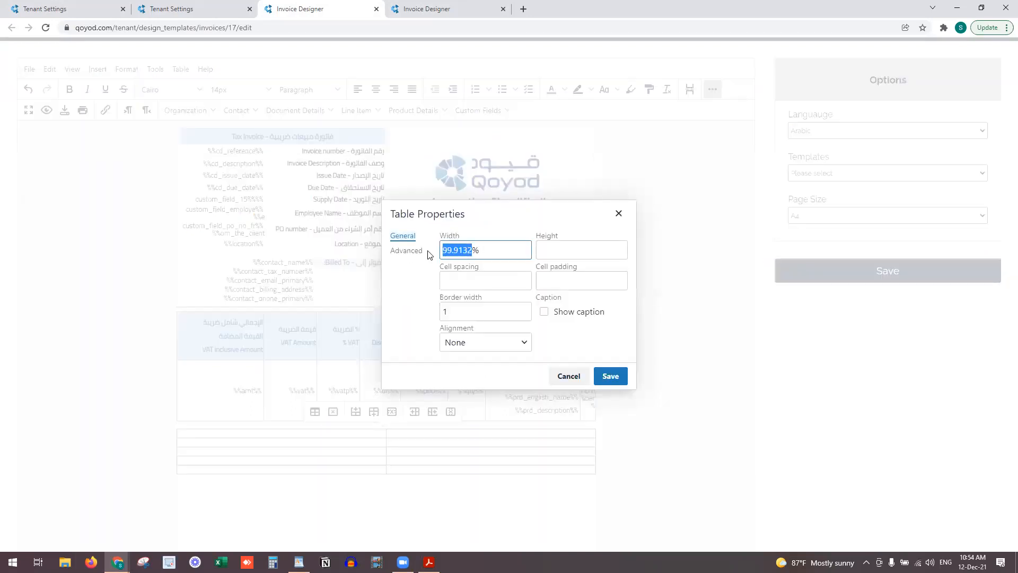
text(50)
click(508, 334)
click(488, 380)
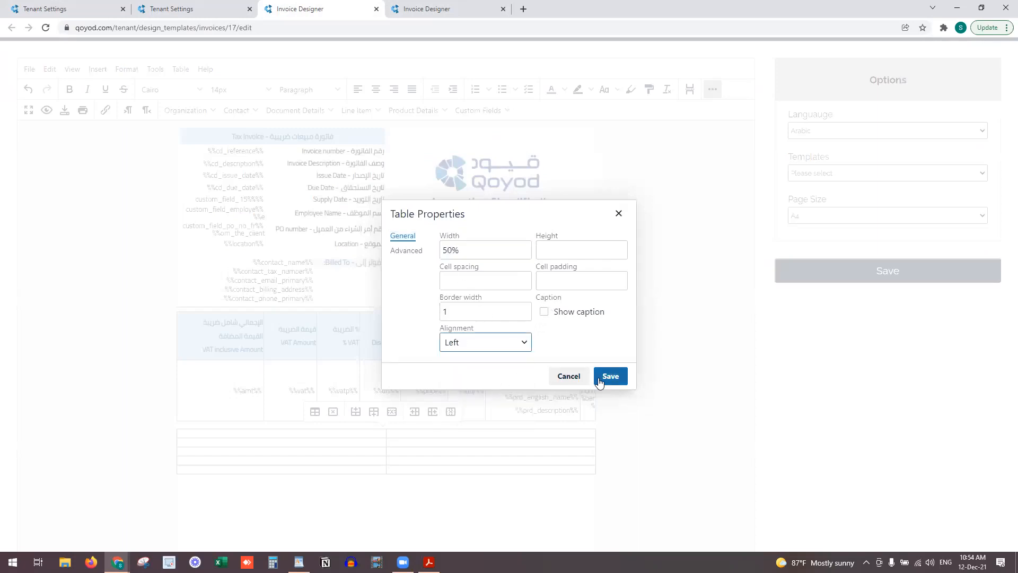
click(607, 376)
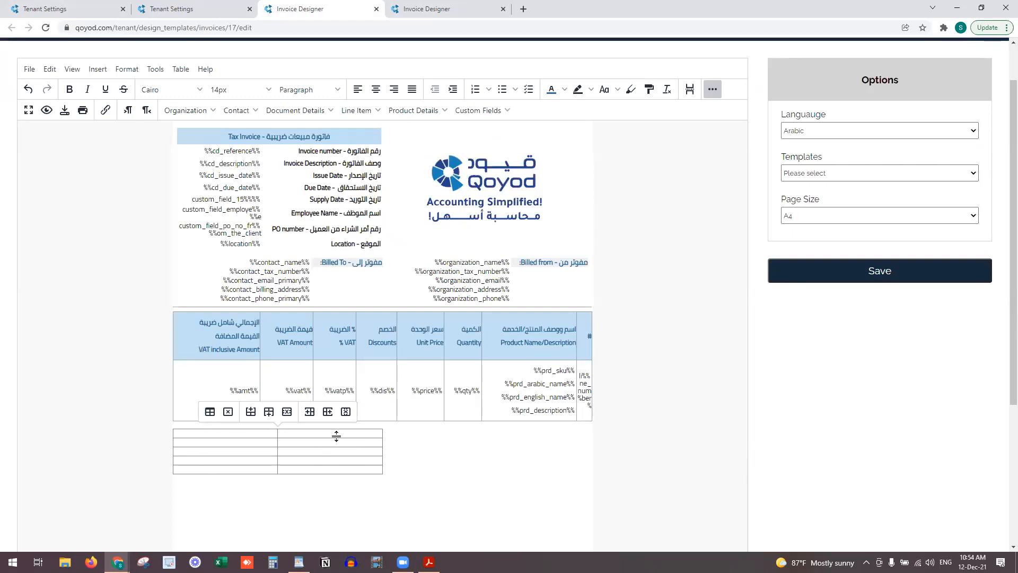
Label the first right cell 'الإجمالي غير شامل الضريبة' with 'VAT Exclsive Amount' beneath it
text(h)
key(BackSpace)
key(alt+shift)
text(ا)
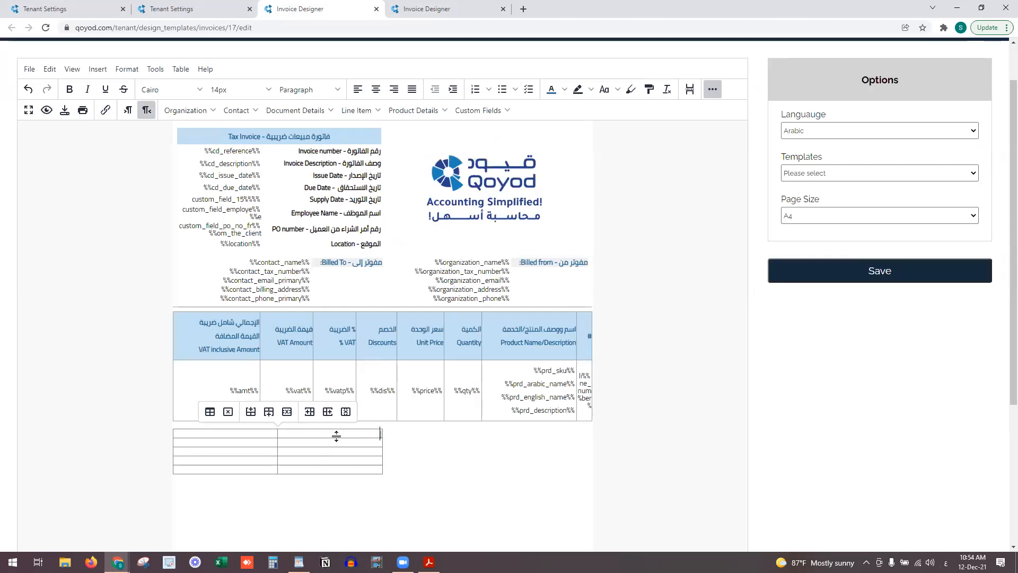
text(لإجمالي)
click(345, 434)
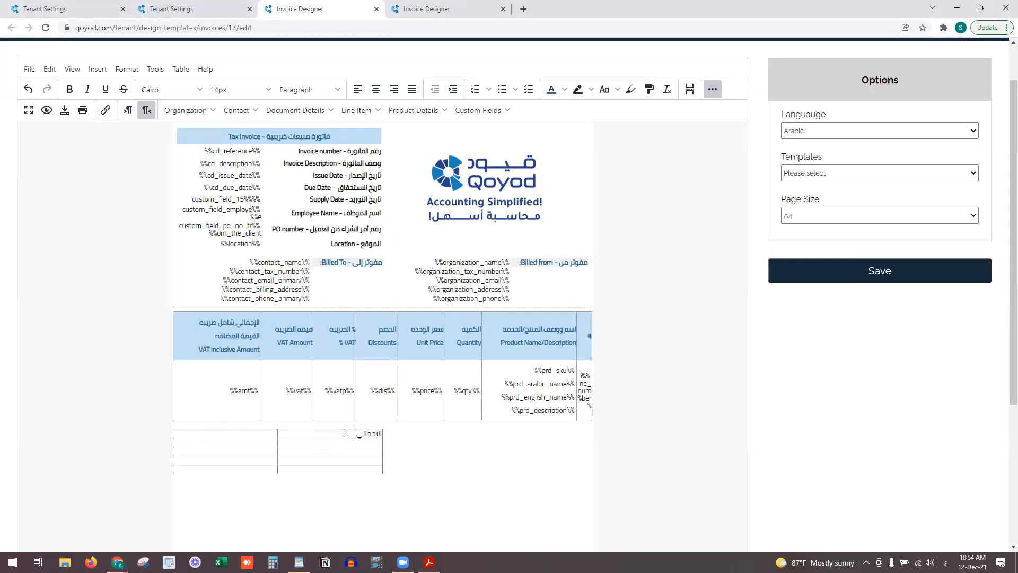
text(غير شامل ال)
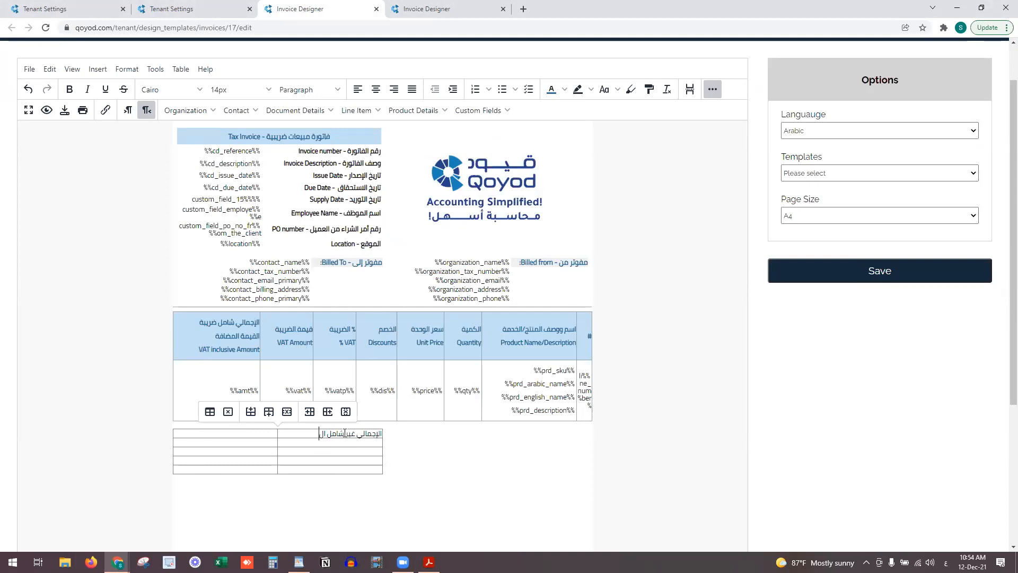
text(ضريبة)
key(Return)
key(alt+shift)
text(Total Amount)
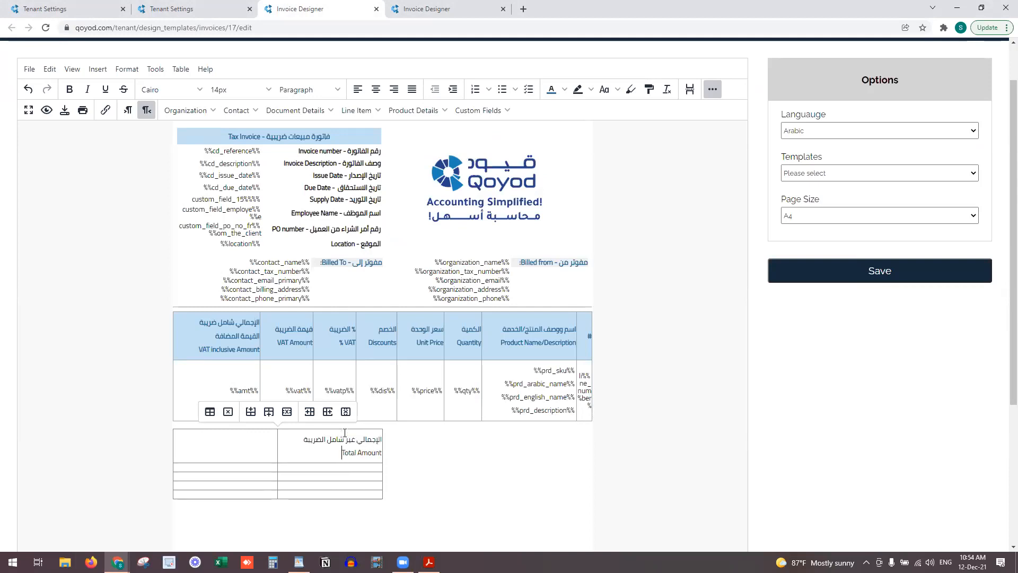
key(BackSpace)
key(BackSpace)
key(BackSpace)
key(BackSpace)
key(BackSpace)
key(BackSpace)
key(BackSpace)
key(BackSpace)
key(BackSpace)
key(BackSpace)
key(BackSpace)
key(BackSpace)
key(BackSpace)
key(Return)
text(VAT Exclu)
key(BackSpace)
text(sive Amount)
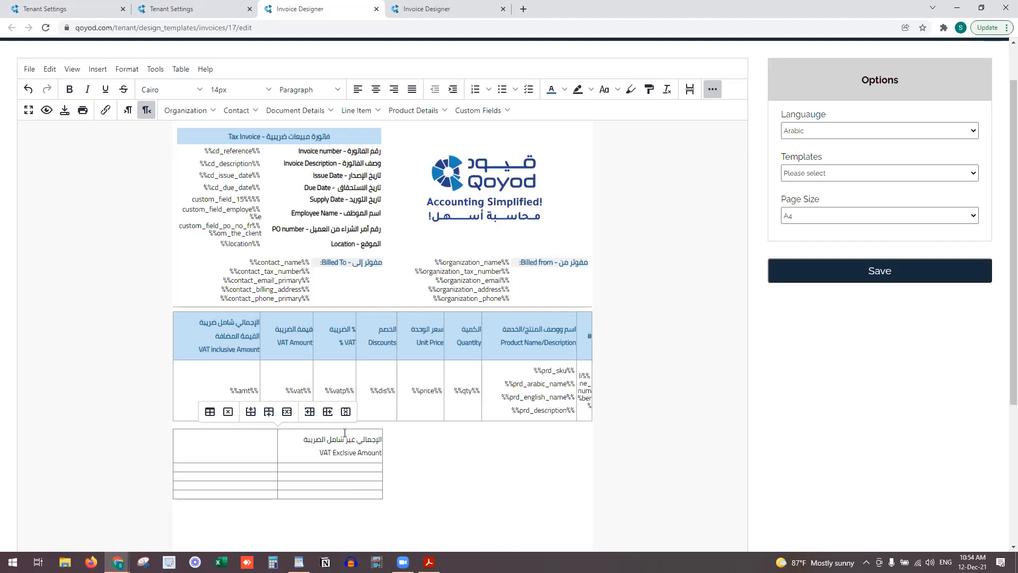
Add the bilingual label 'قيمة الضريبة - VAT Amount'
key(super+space)
text(قيمة الضريبة)
key(Return)
key(BackSpace)
text(-)
key(super+space)
text(VAT Amount)
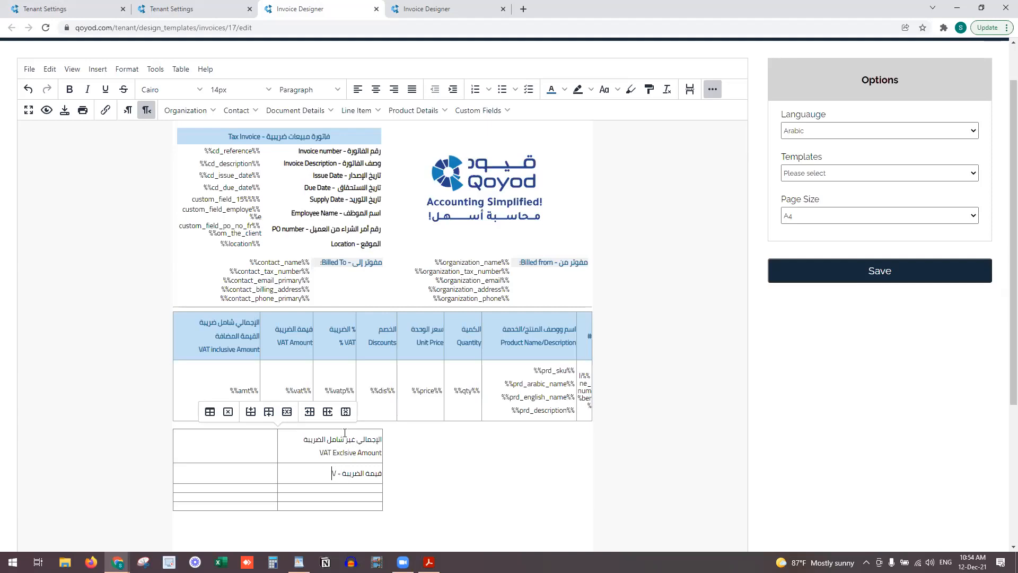
Add the Arabic and English 'VAT Inclusive Amount' label
key(super+space)
text(الإجمالي شامل الضريبة)
key(BackSpace)
key(BackSpace)
text(ضريبة القيمة المضافة)
key(super+space)
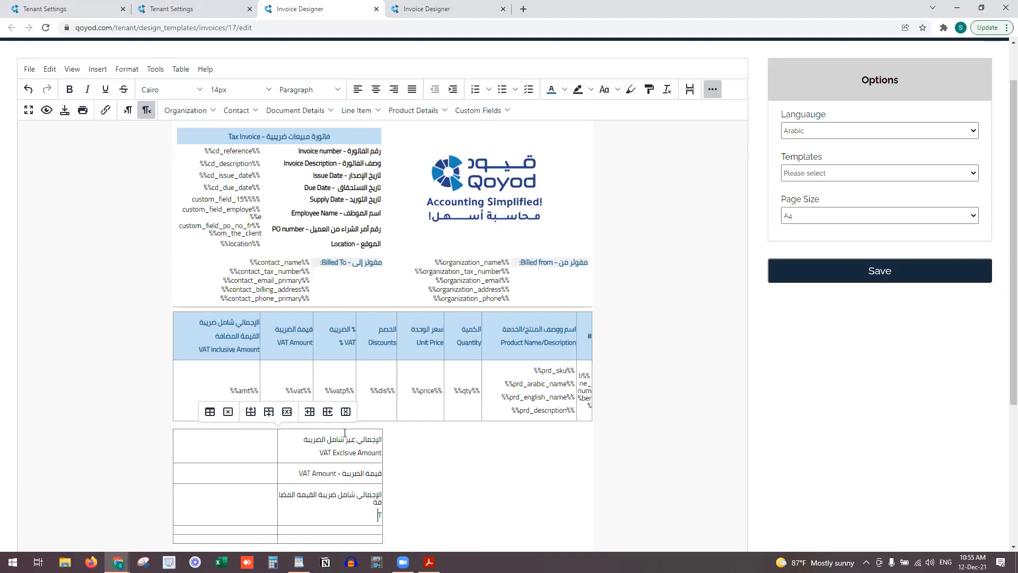
text(VAT Inclusive Amount)
Add the bilingual label 'المبلغ المستحق - Due Amount'
key(super+space)
text(المبلغ المستحق -)
key(super+space)
text(Dusr)
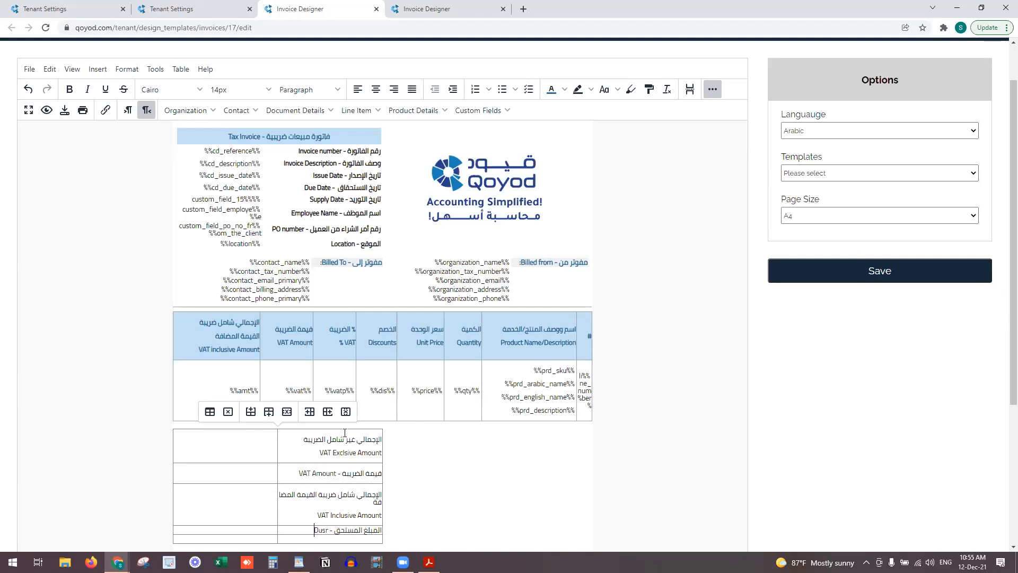
key(BackSpace)
key(BackSpace)
text(e Amount)
Add a row to the totals table and set the Due Amount label to 10pt
click(328, 540)
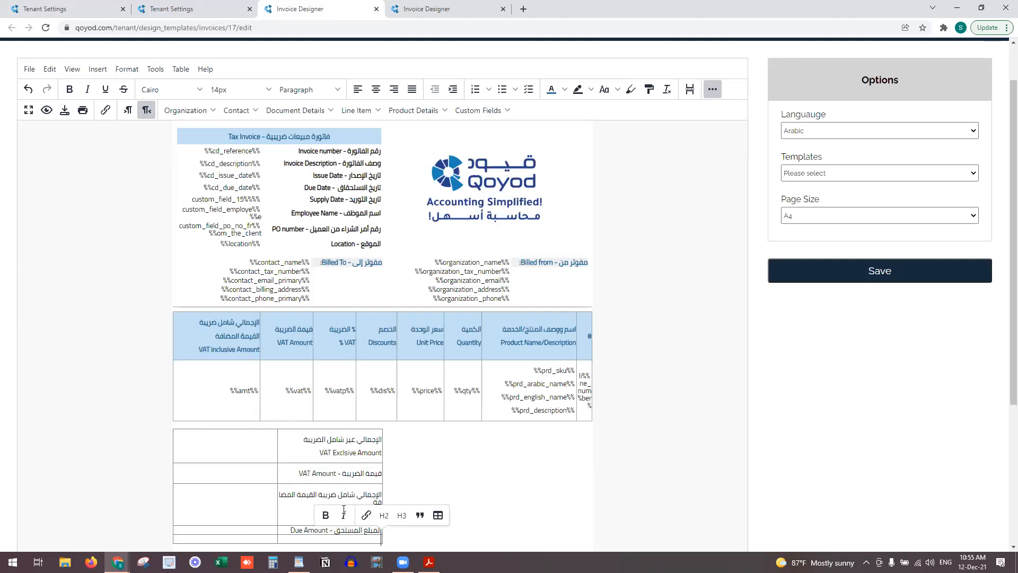
click(254, 536)
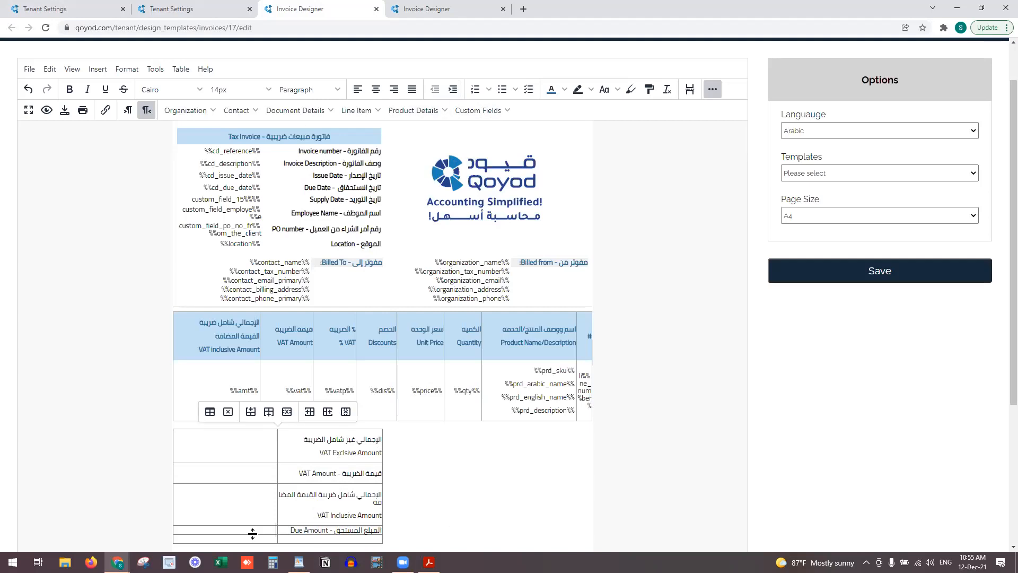
click(278, 412)
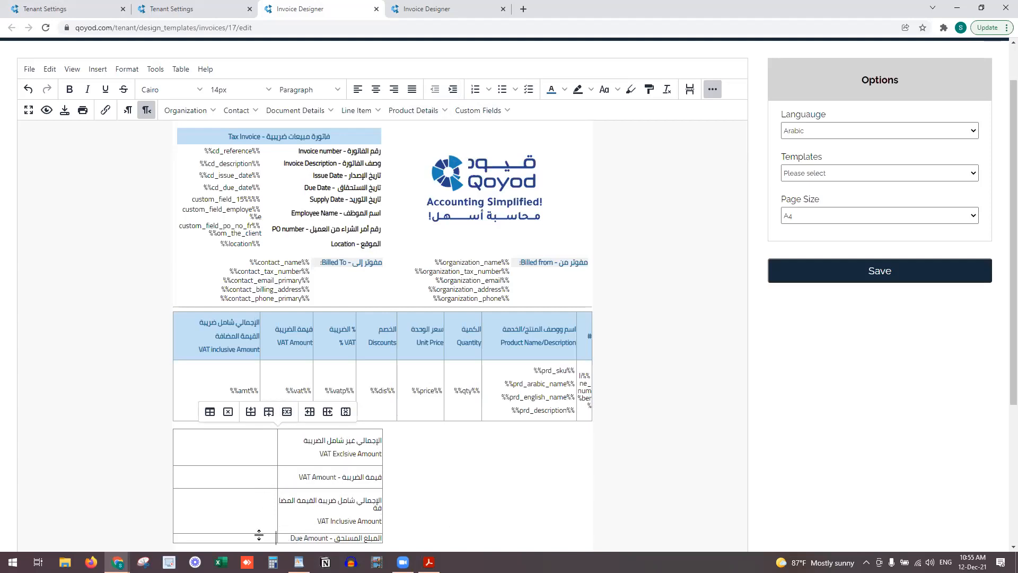
drag(261, 538, 356, 451)
scroll(356, 451, up, 1)
click(238, 142)
click(241, 181)
scroll(242, 217, down, 1)
click(311, 443)
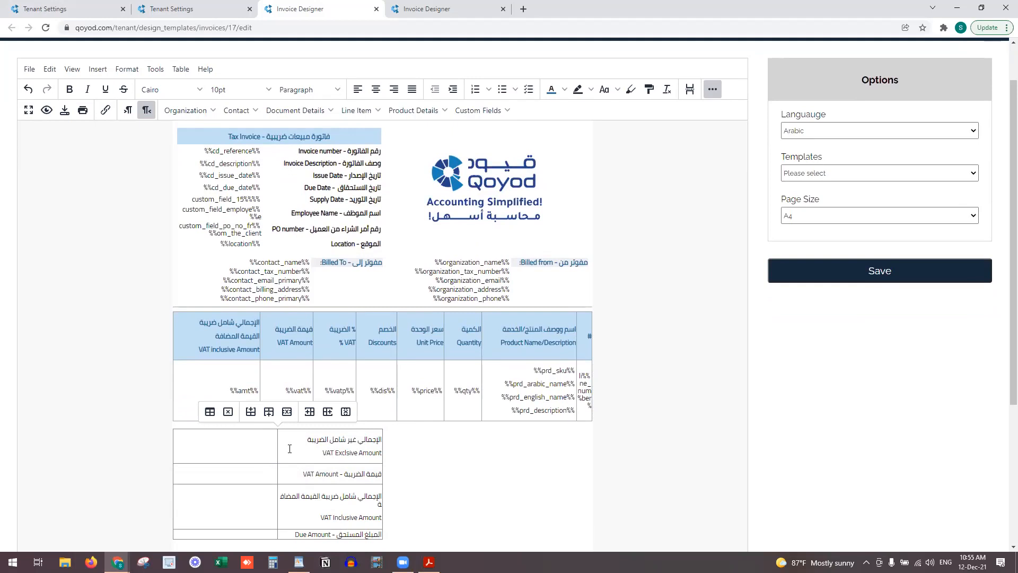
Widen the totals table's label column and tighten its row heights
drag(277, 449, 242, 449)
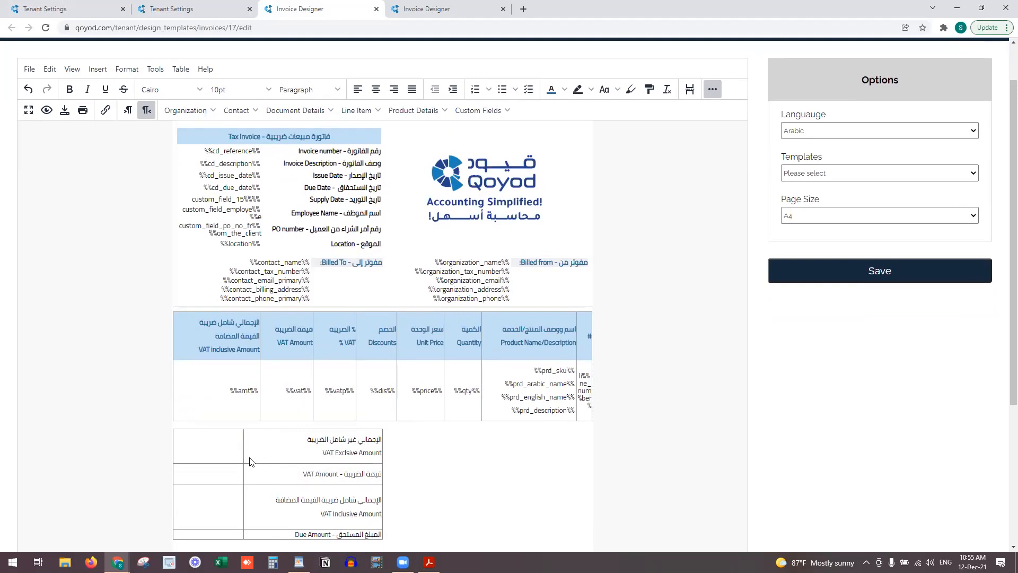
drag(263, 528, 265, 497)
drag(256, 528, 271, 438)
click(272, 452)
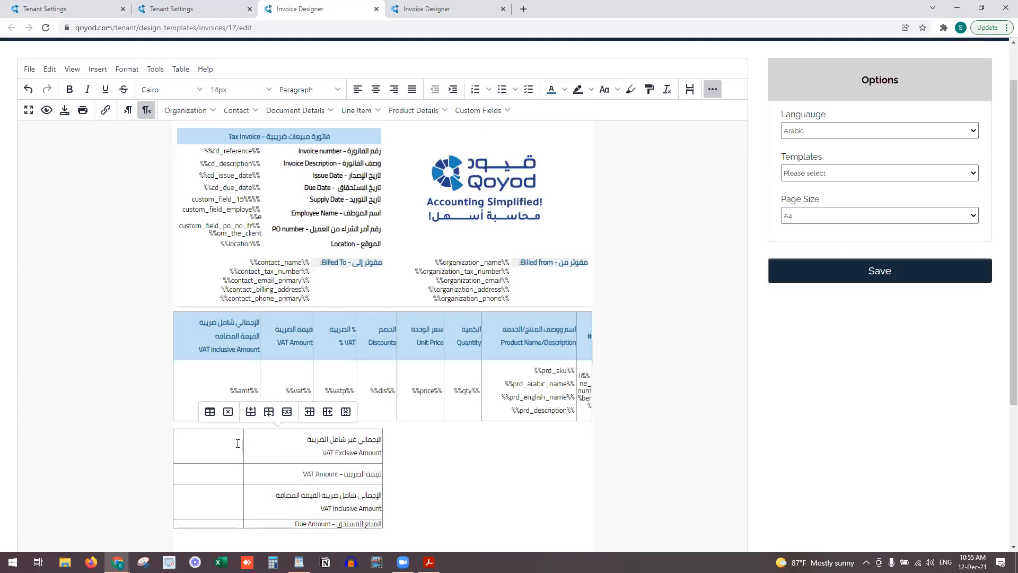
mouse_move(244, 444)
mouse_down()
mouse_move(264, 442)
mouse_move(249, 446)
mouse_up()
click(293, 442)
scroll(276, 327, up, 1)
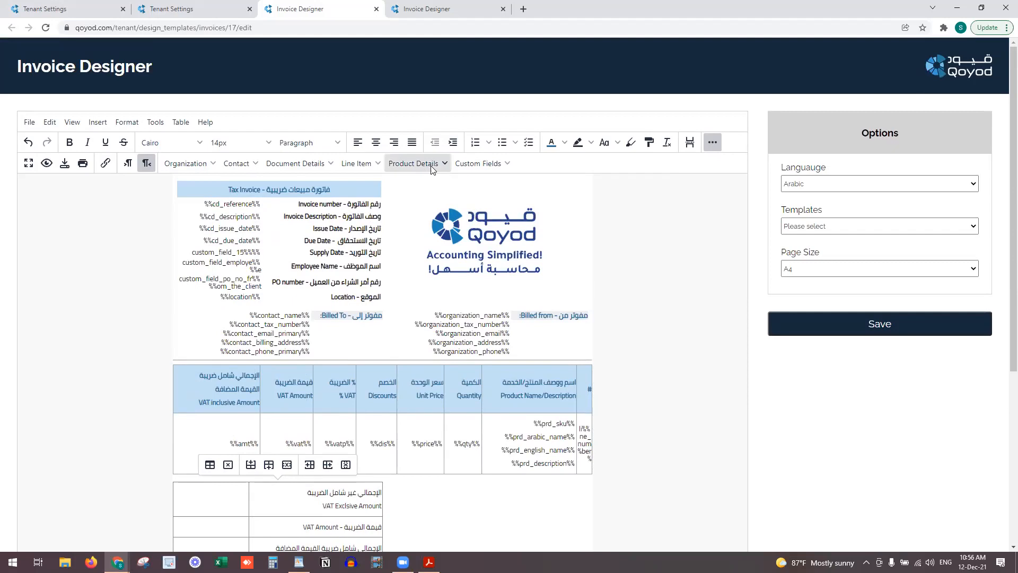
click(430, 166)
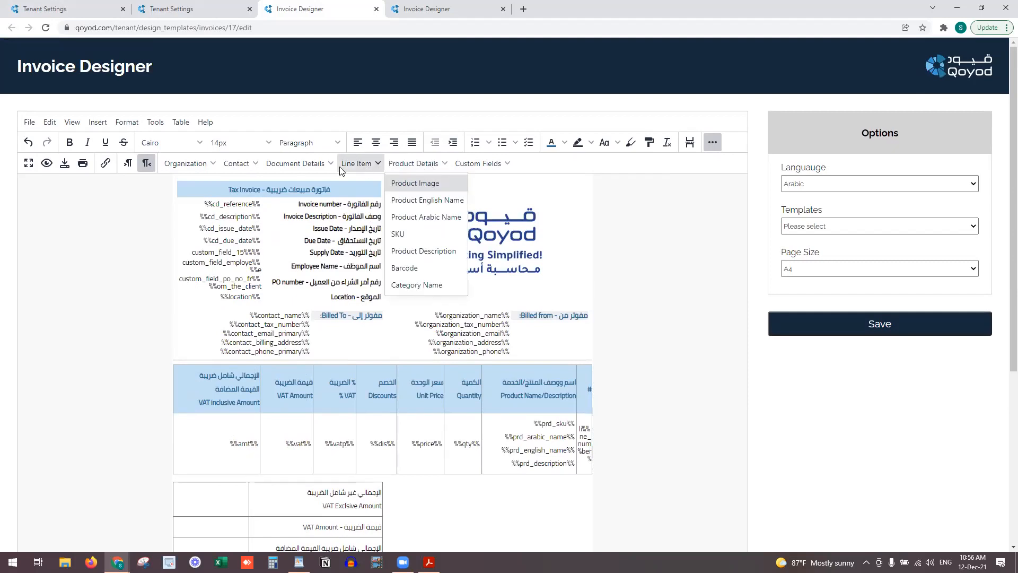
click(320, 167)
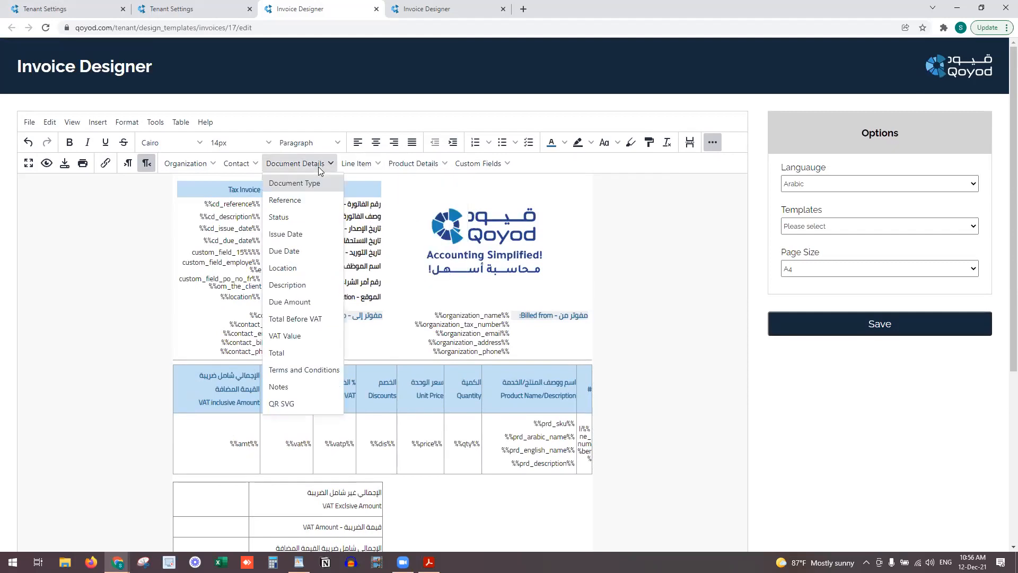
Insert %%total_before_vat%%, %%total_vat%%, %%total_amount%% and %%cd_due_amount%% beside their labels
click(296, 319)
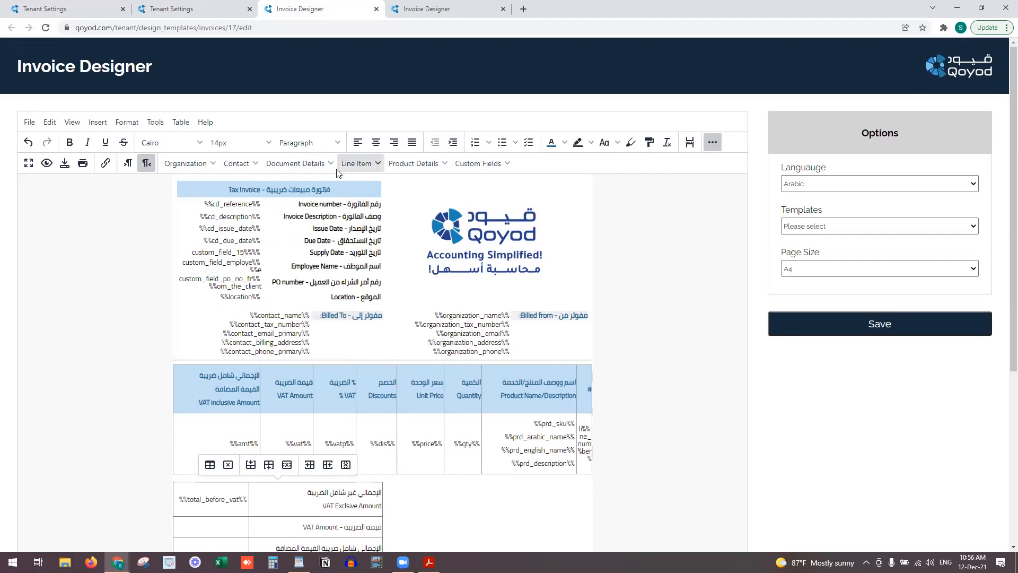
click(320, 165)
click(295, 334)
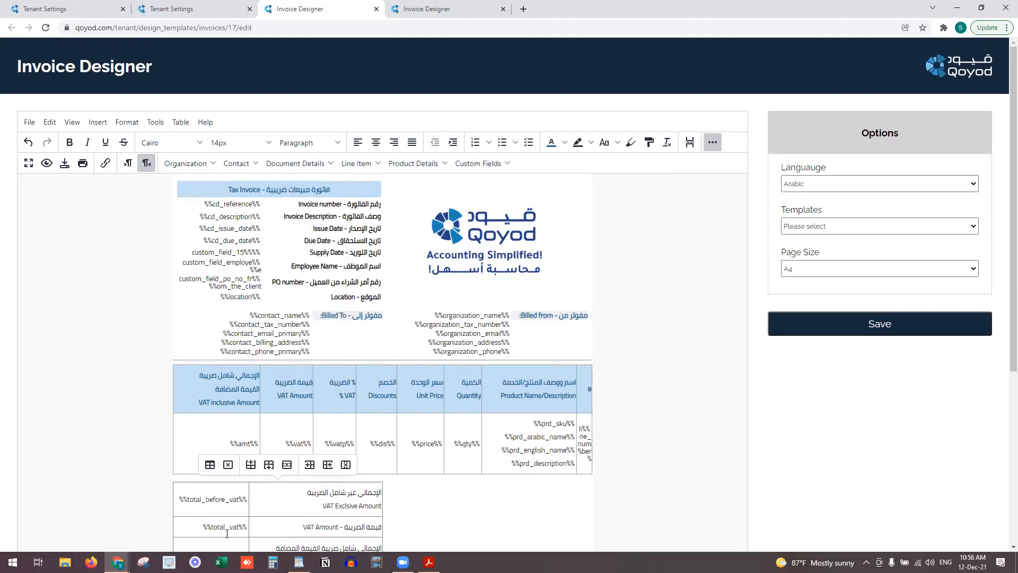
click(322, 164)
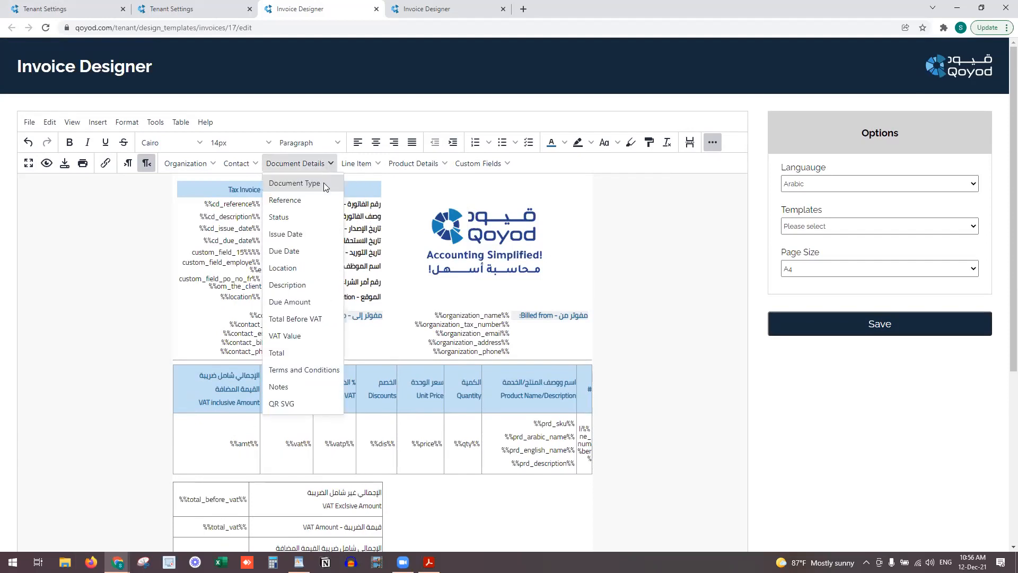
click(305, 358)
scroll(233, 522, down, 1)
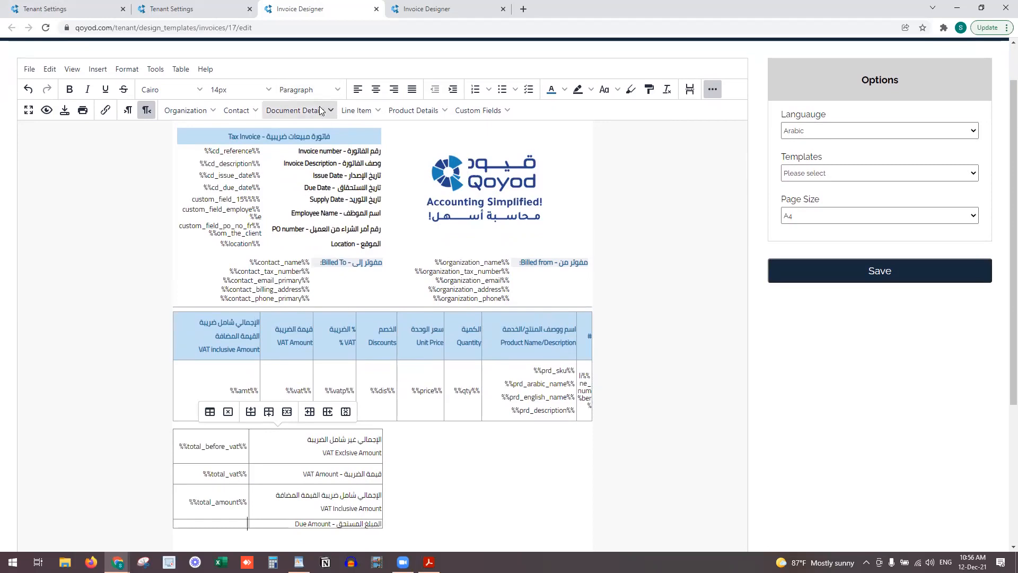
click(297, 110)
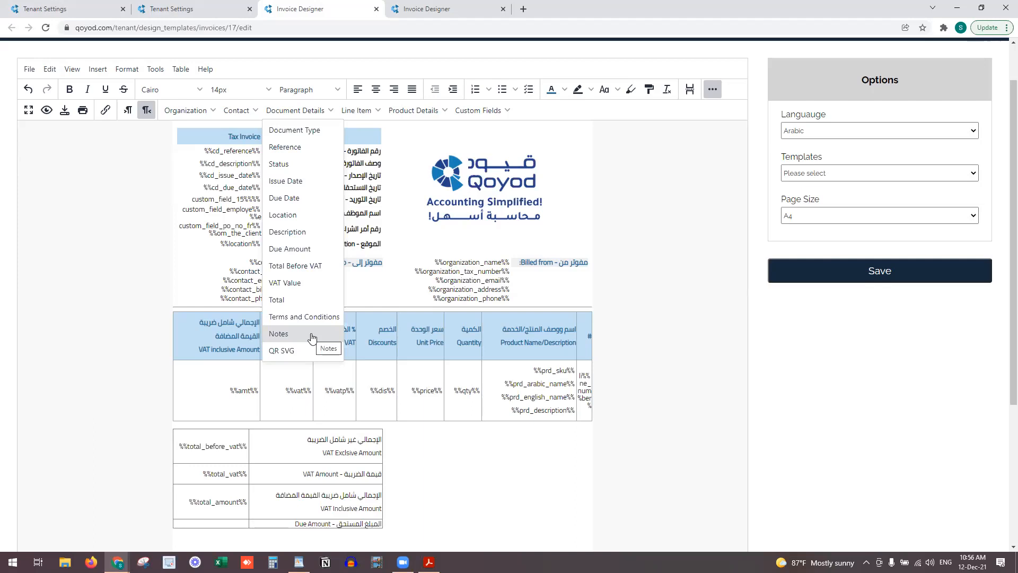
click(297, 249)
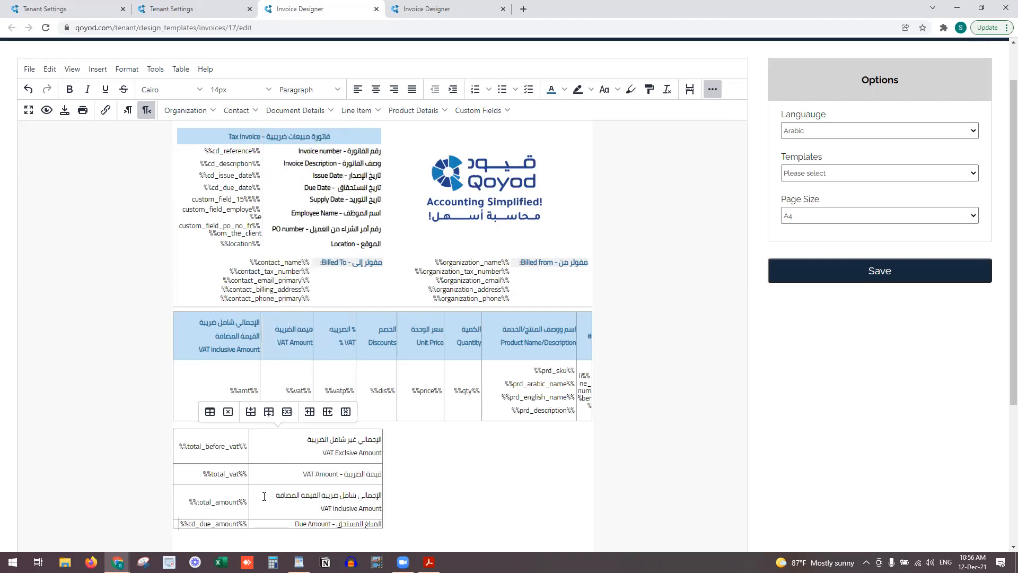
triple_click(263, 522)
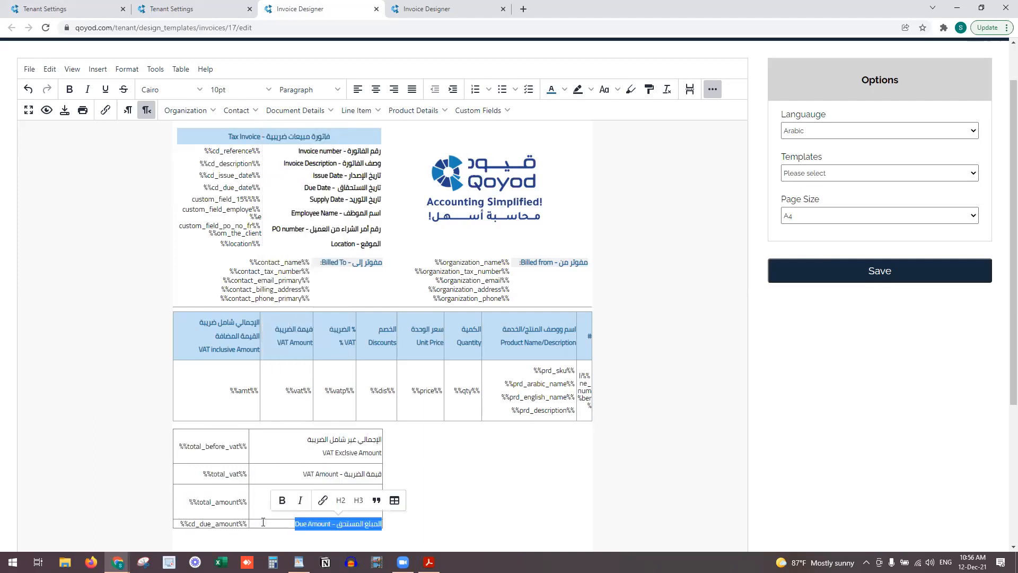
Give the Due Amount row a light grey background in Row properties
click(271, 523)
right_click(266, 522)
mouse_move(296, 415)
click(383, 416)
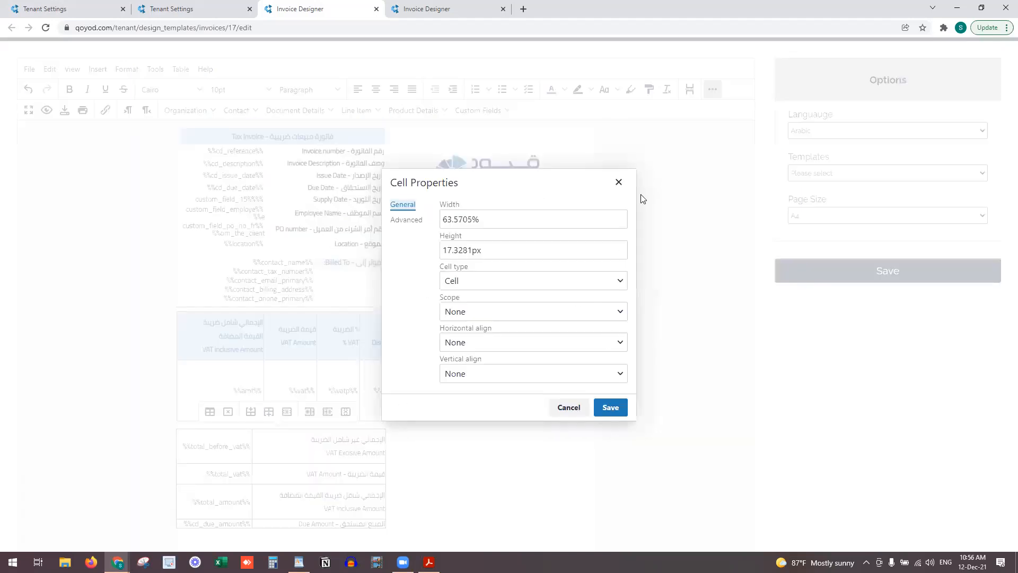
click(618, 182)
right_click(288, 523)
mouse_move(312, 467)
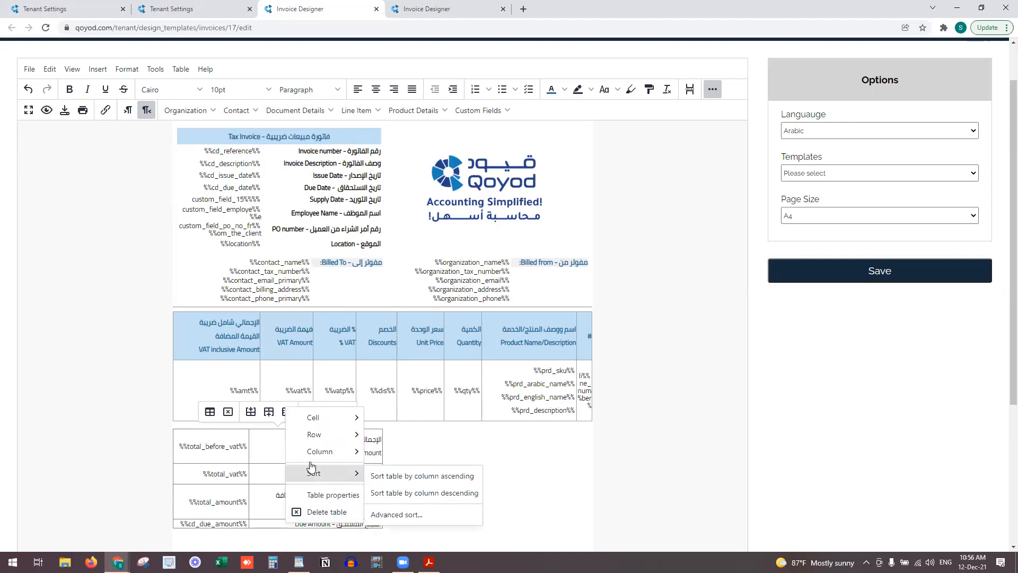
mouse_move(334, 434)
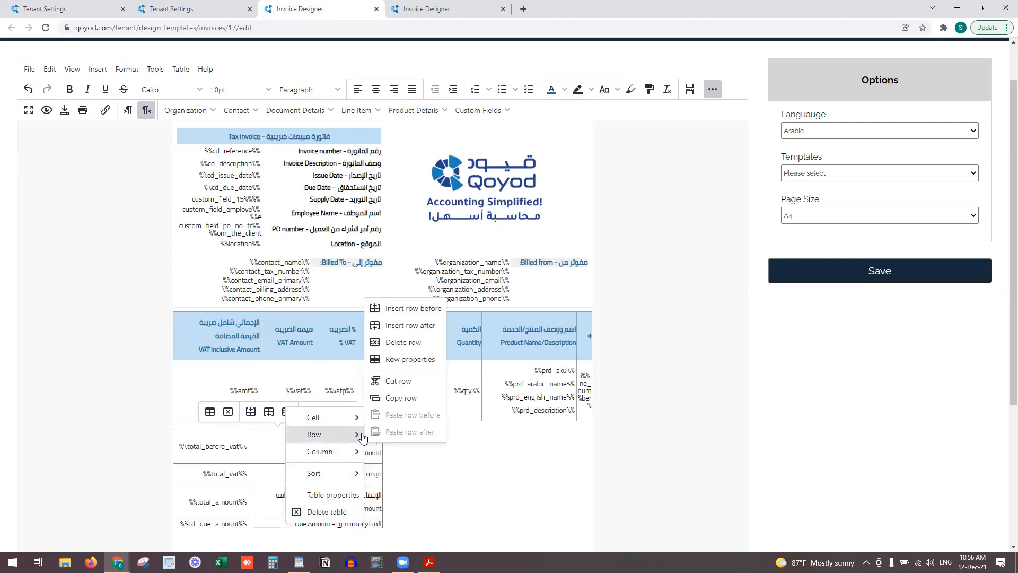
click(419, 360)
click(407, 266)
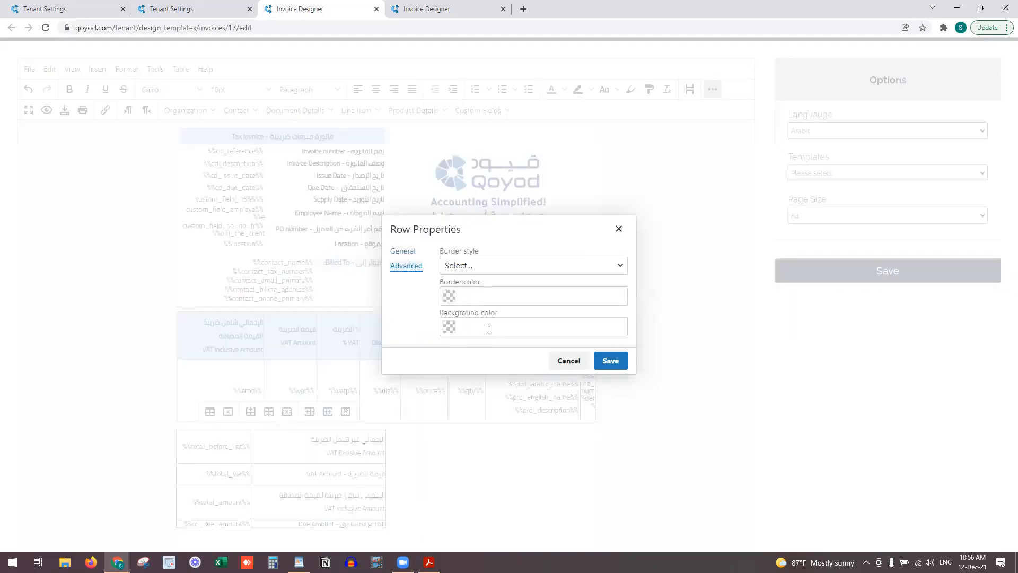
click(454, 329)
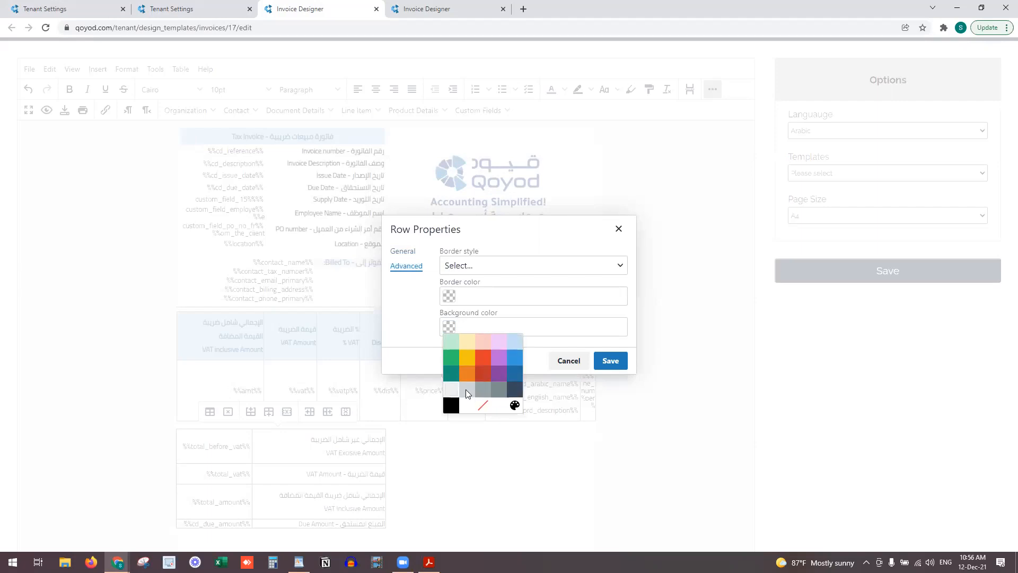
click(466, 390)
click(610, 360)
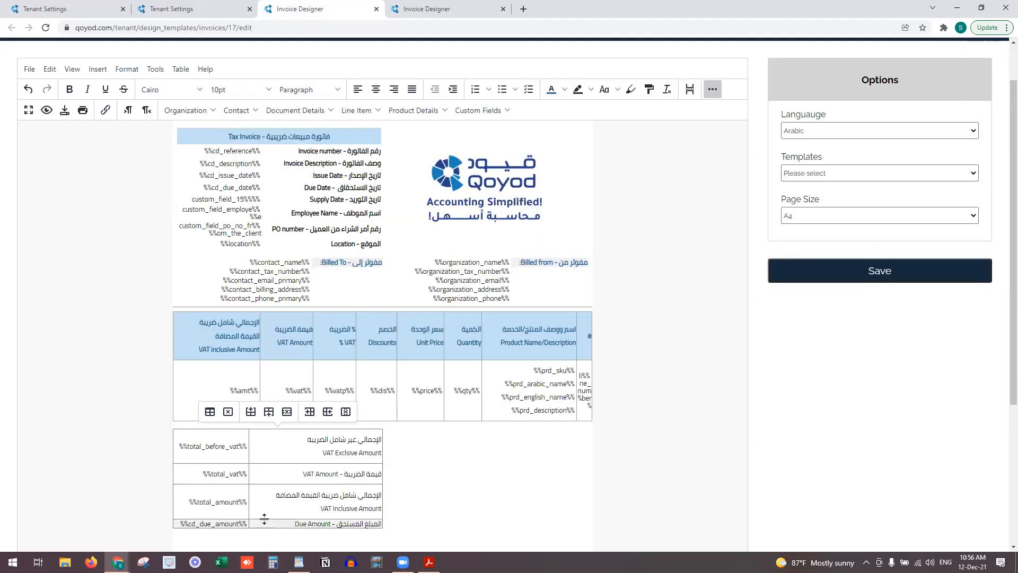
Make the %%cd_due_amount%% value bold
drag(224, 525, 182, 523)
click(365, 525)
click(160, 499)
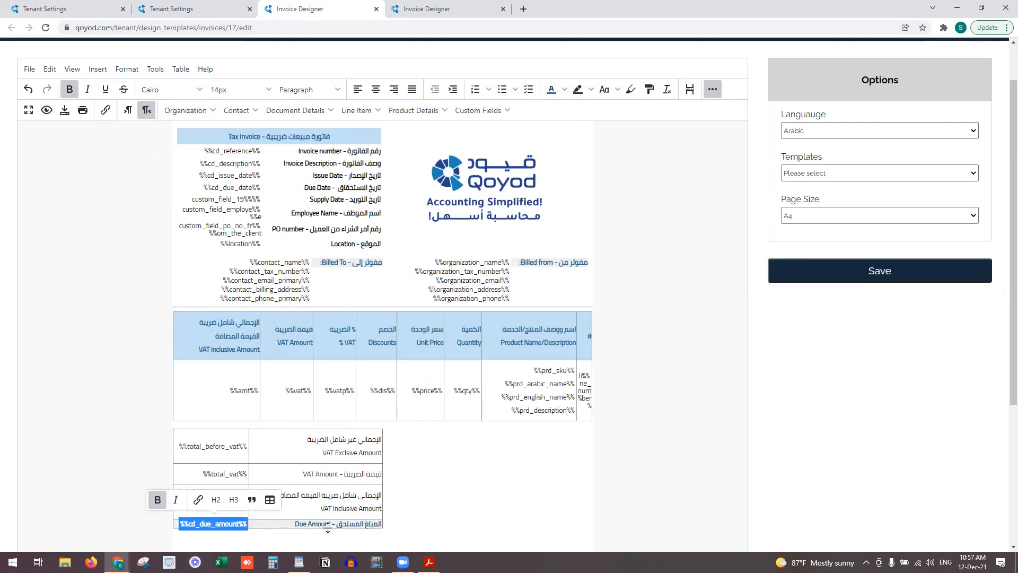
Set the totals table's border width to 0
click(339, 477)
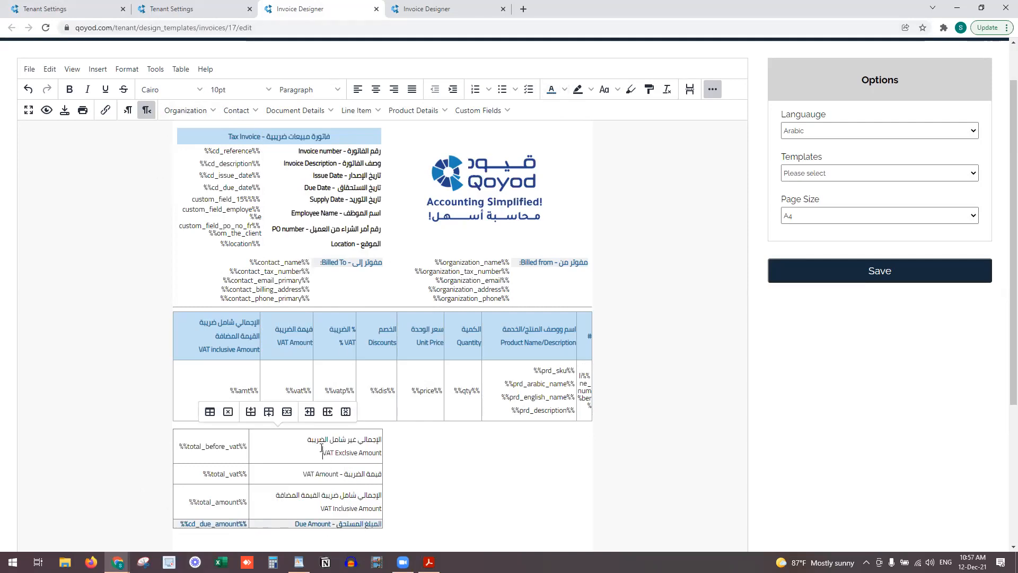
right_click(322, 448)
click(370, 419)
click(444, 313)
key(Return)
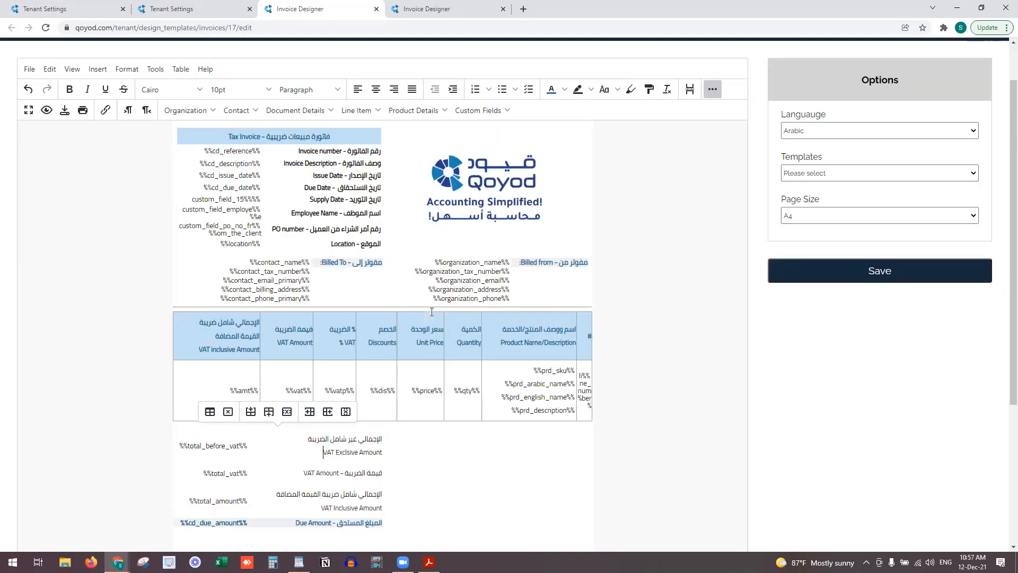
Make the totals label cells bold
click(422, 487)
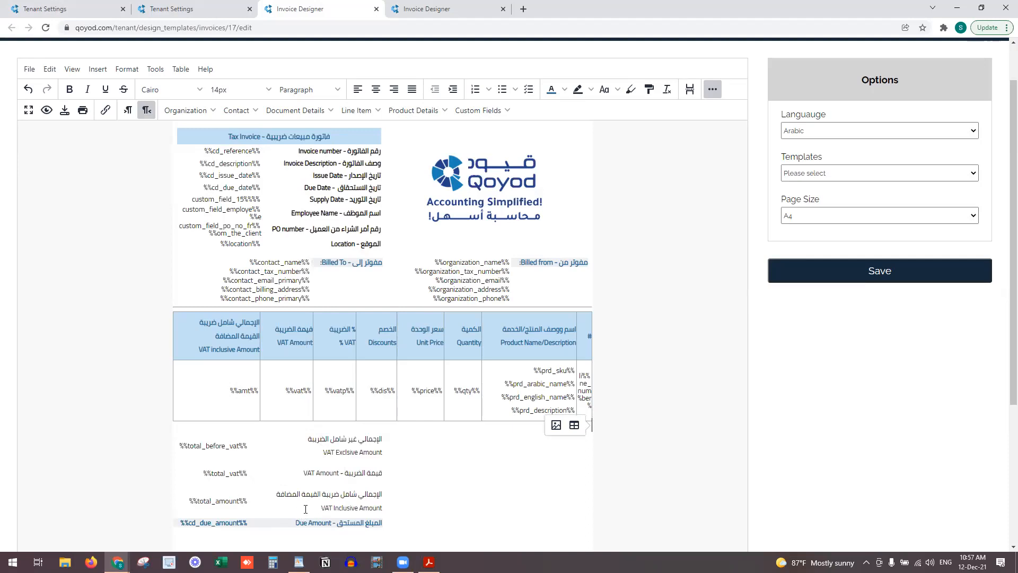
drag(334, 492, 370, 439)
key(ctrl+b)
click(426, 465)
scroll(395, 419, down, 1)
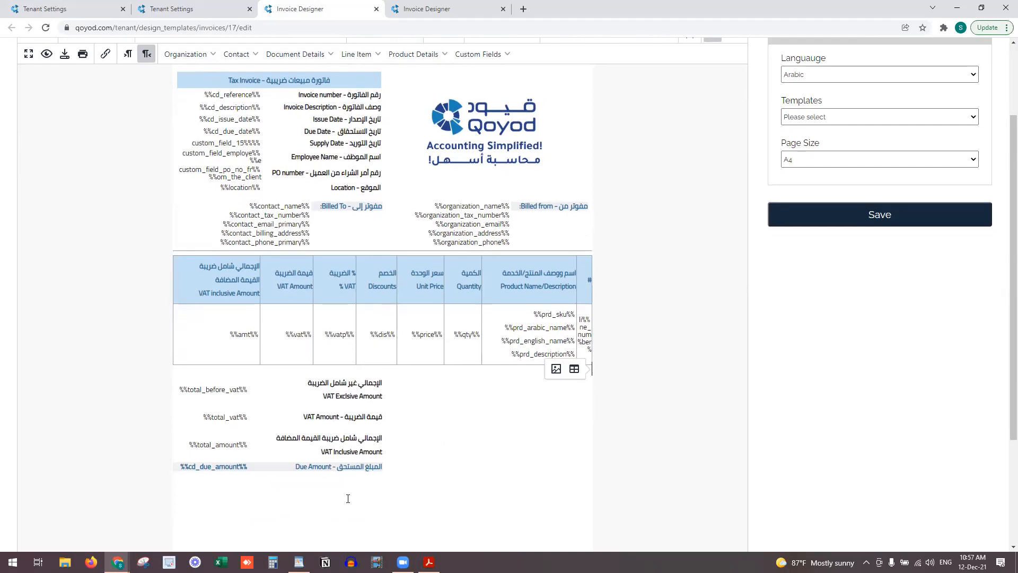
scroll(348, 499, down, 2)
Set the totals table width to 80% and join the English labels onto their Arabic lines
right_click(330, 312)
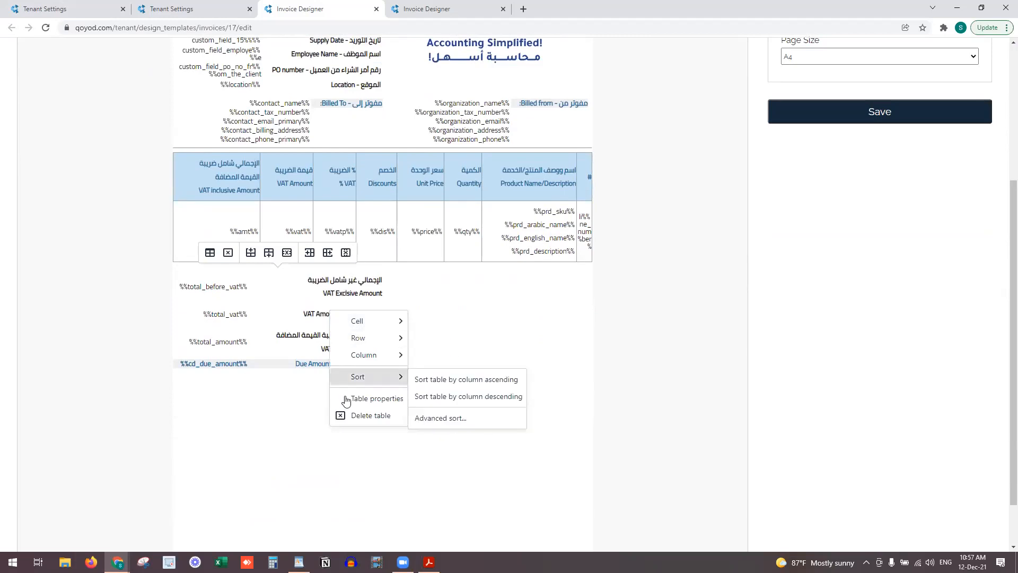
click(353, 398)
click(444, 251)
text(80)
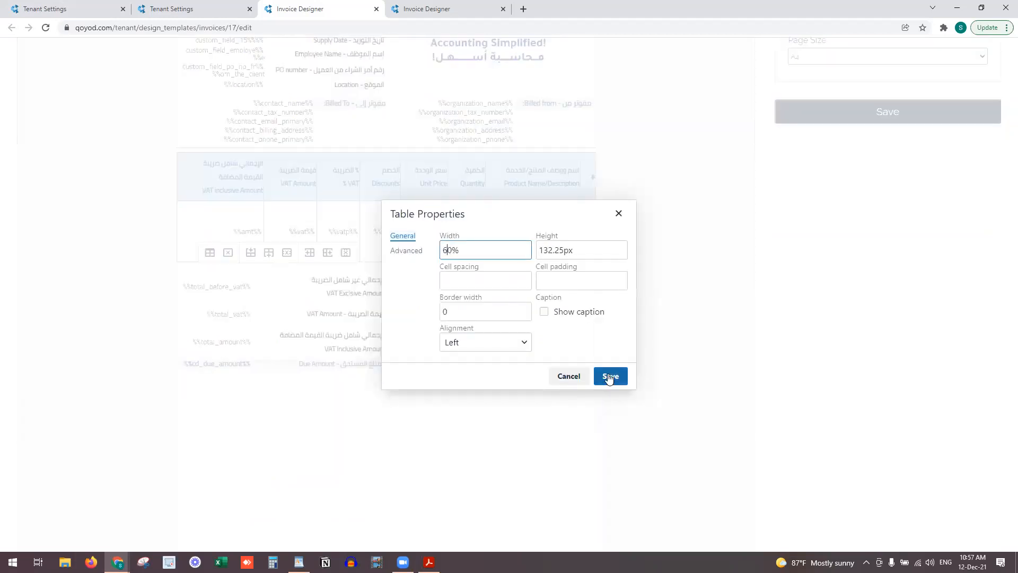
click(610, 375)
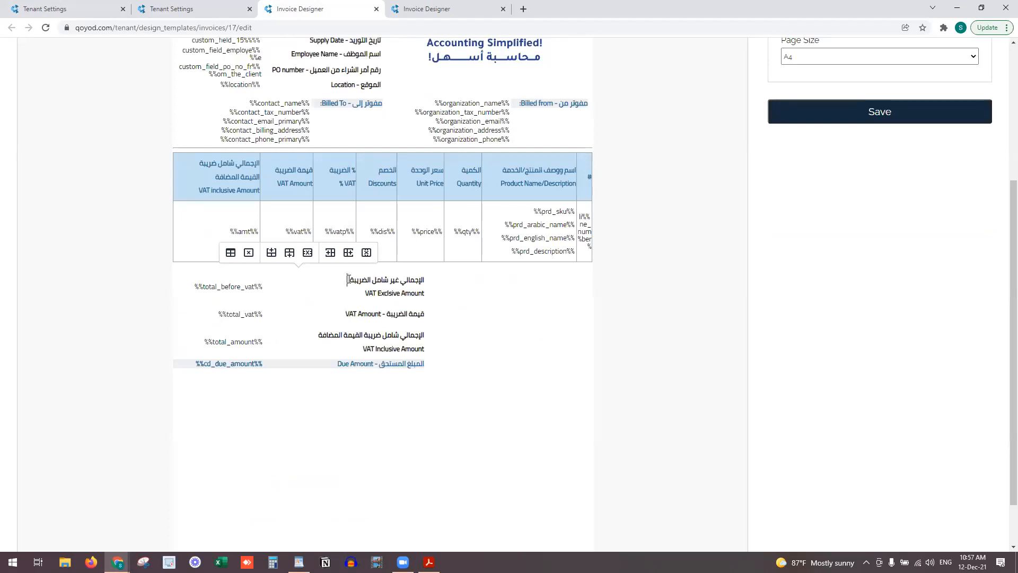
key(Delete)
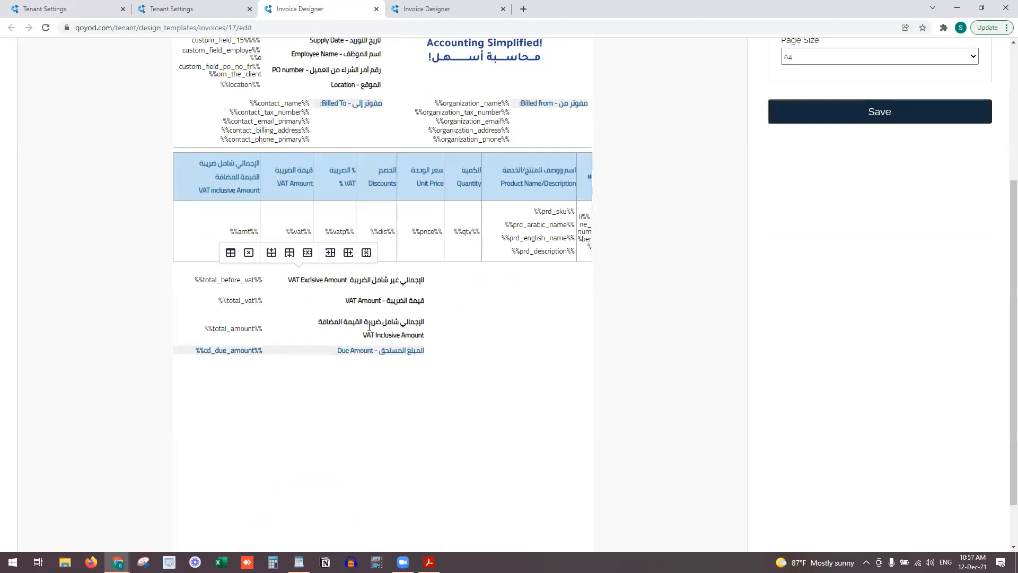
click(315, 321)
key(Delete)
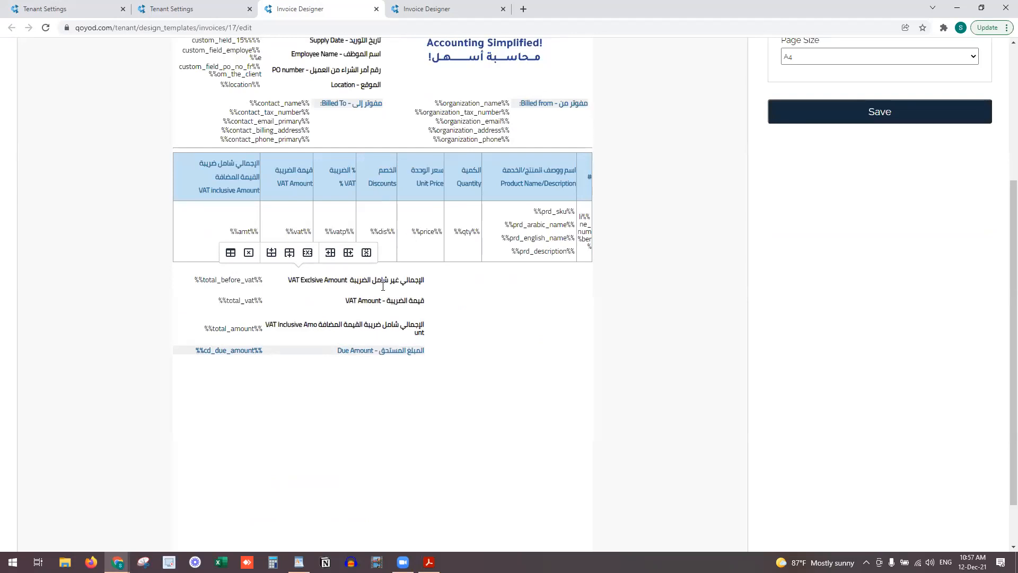
Change the table width from 60% to 80% again and save it
click(230, 253)
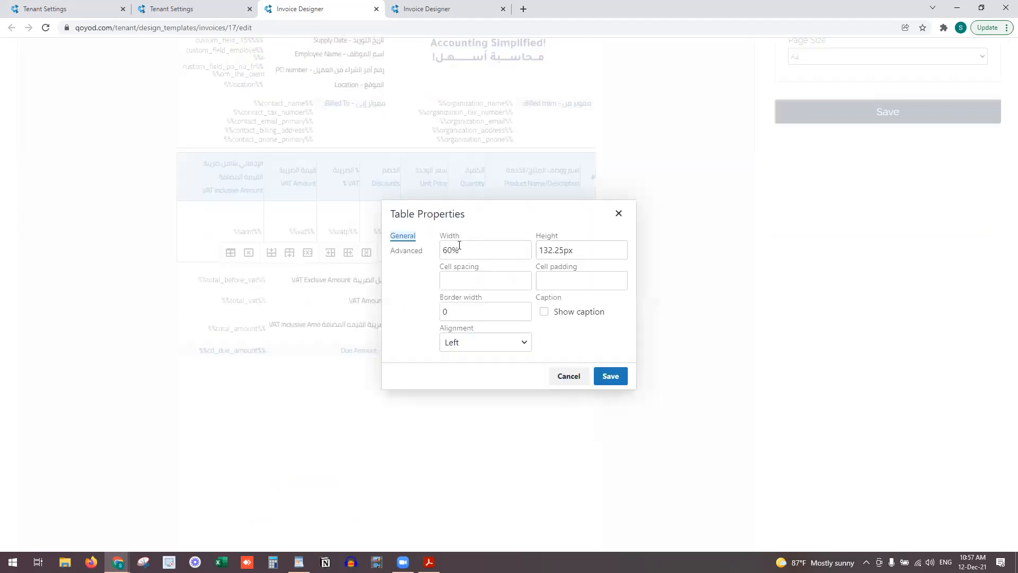
drag(443, 250, 448, 251)
text(8)
click(615, 376)
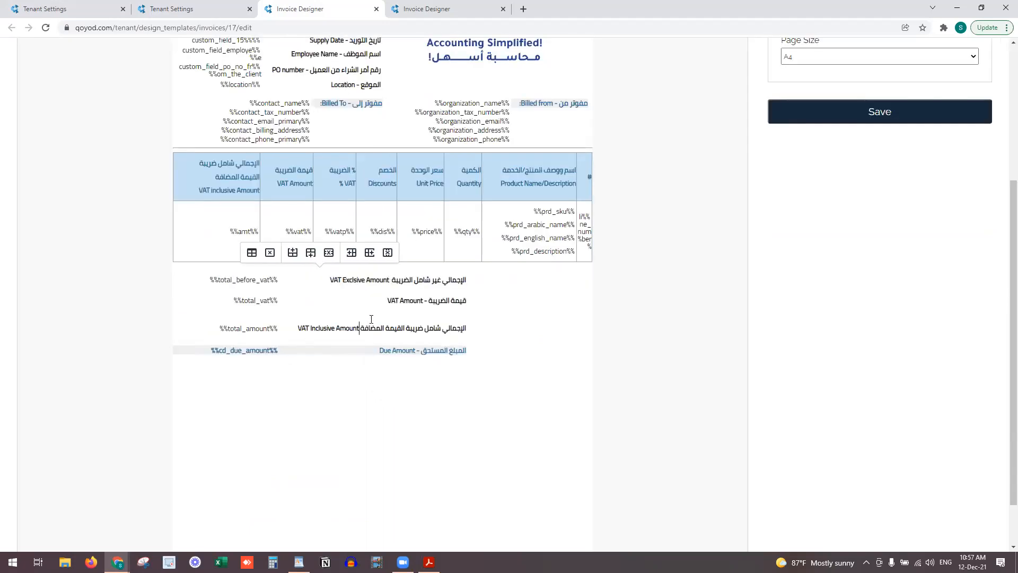
Remove the blank line above Due Amount and tighten the VAT Amount row
click(370, 341)
key(BackSpace)
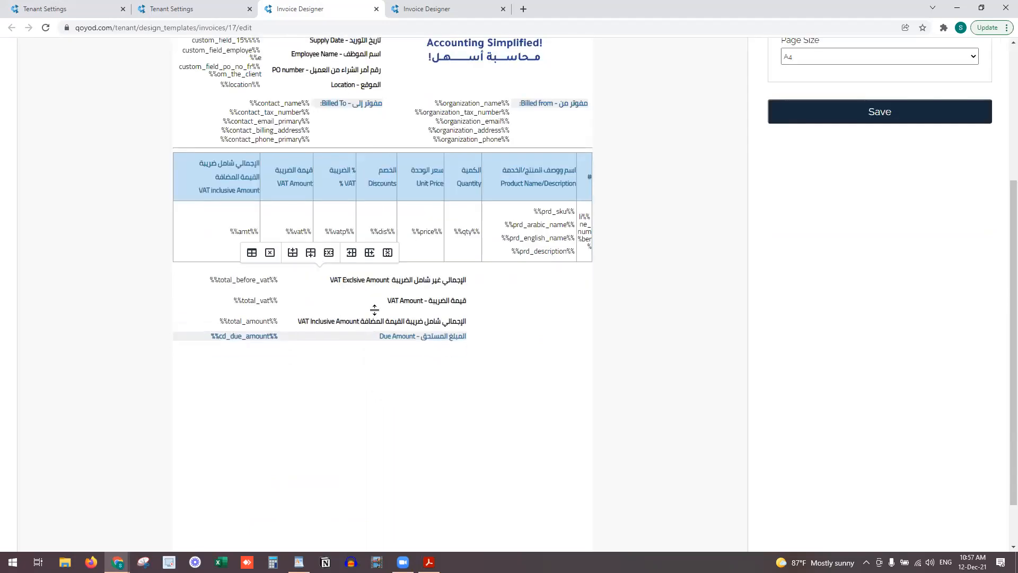
drag(377, 311, 378, 295)
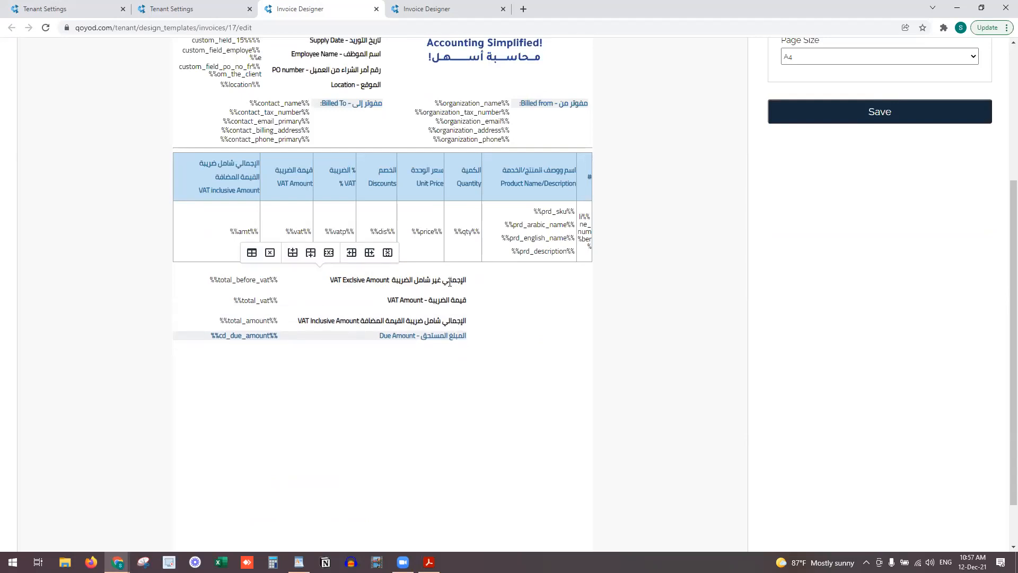
drag(312, 320, 466, 321)
drag(467, 281, 328, 280)
Set the VAT-exclusive label to 10pt and check the line-item table's font size
scroll(339, 265, up, 4)
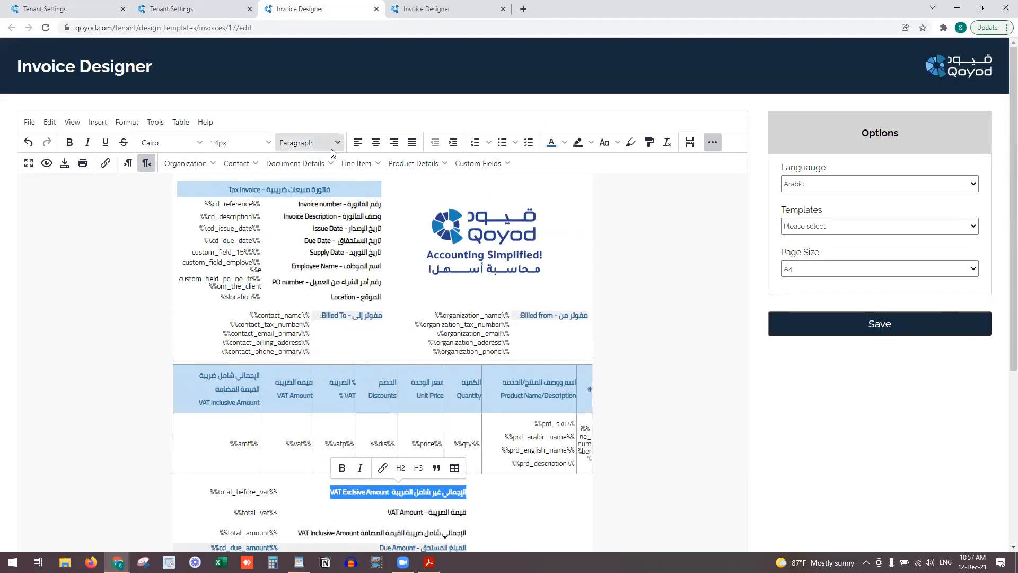
click(240, 142)
click(257, 182)
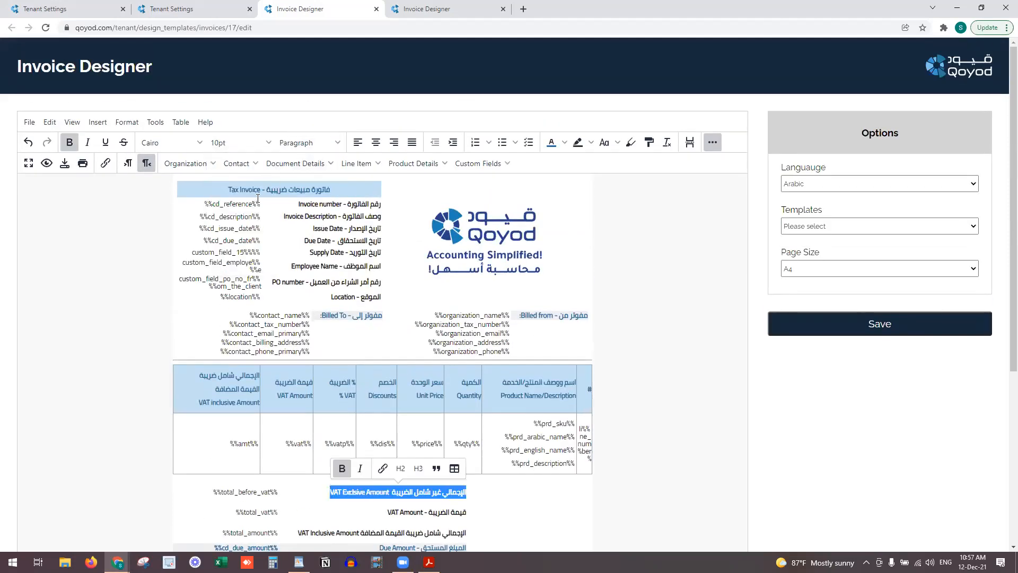
scroll(259, 258, down, 1)
scroll(259, 258, down, 1)
drag(210, 481, 380, 97)
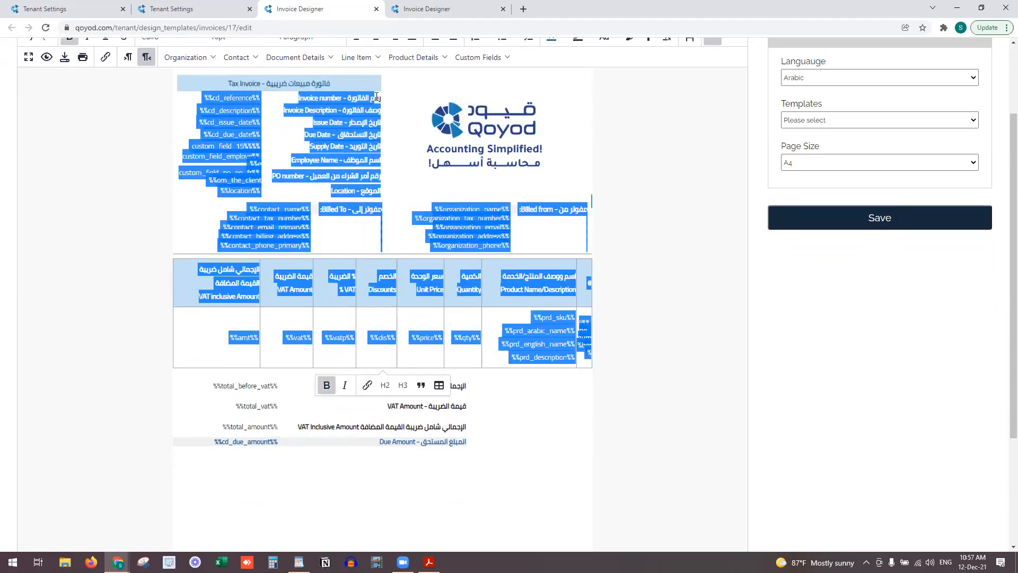
scroll(355, 100, up, 2)
click(238, 143)
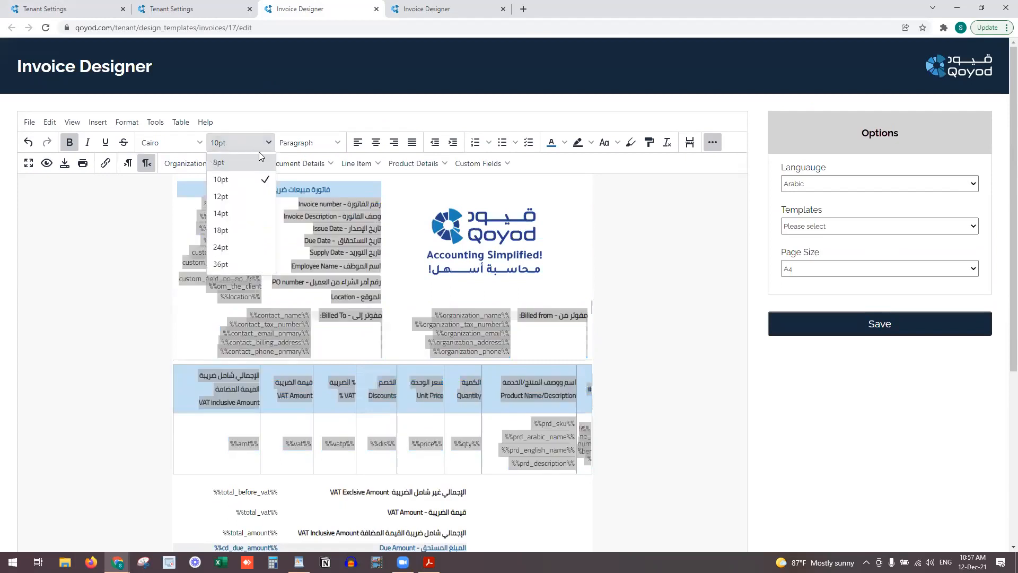
scroll(356, 361, down, 4)
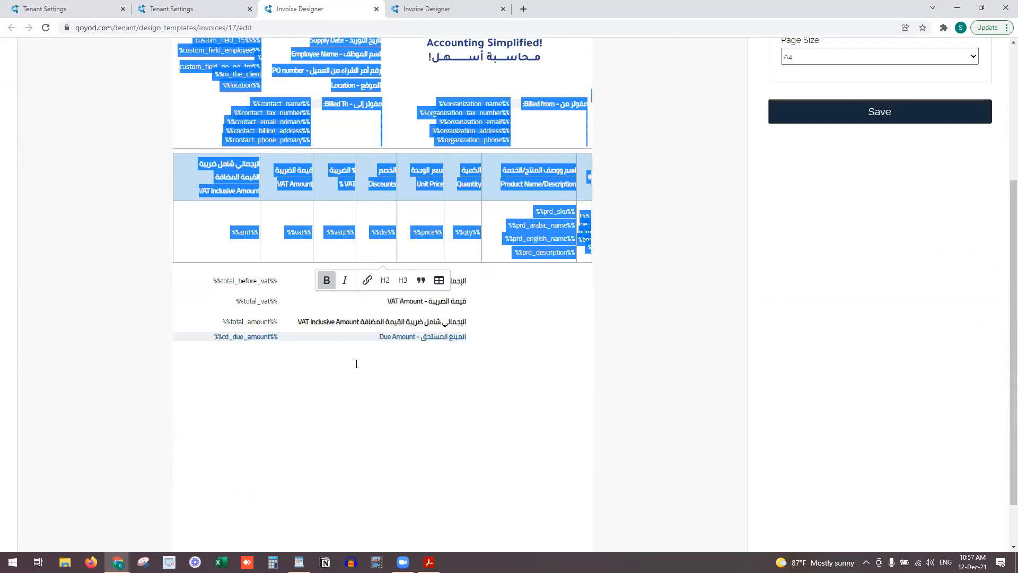
Add blank lines between the line-item table and the totals table
click(487, 351)
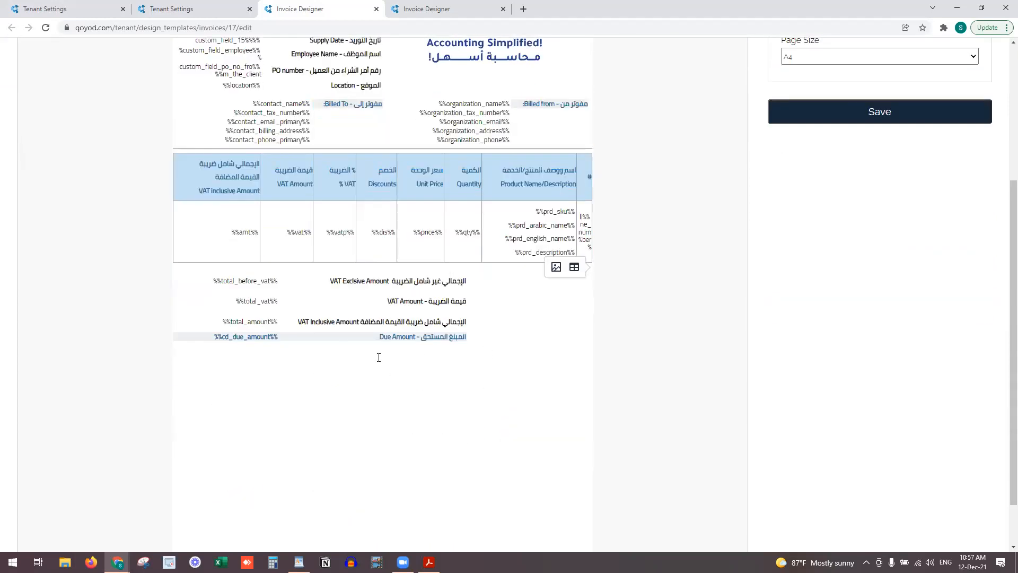
key(Return)
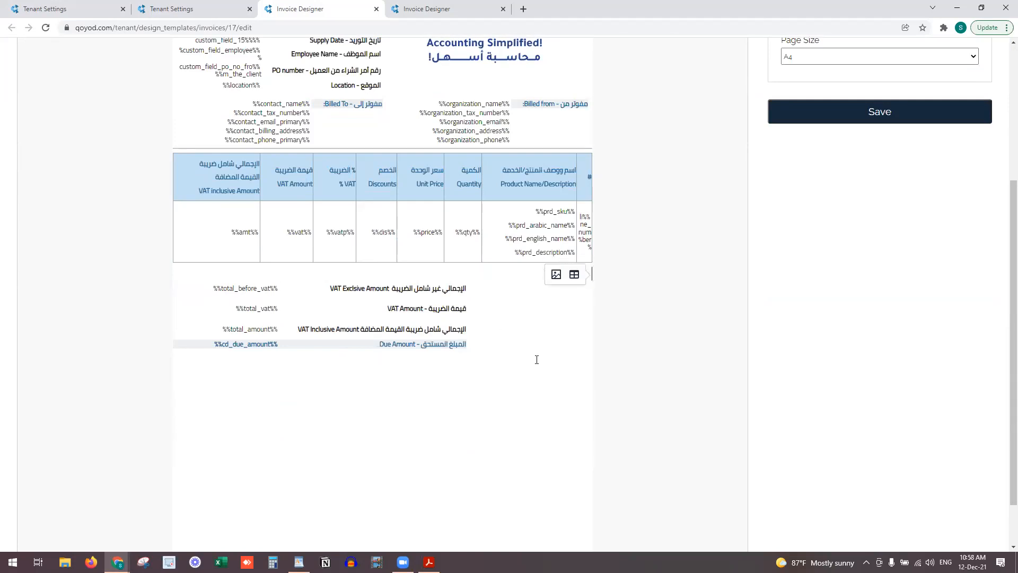
key(Return)
key(Return)
key(Return)
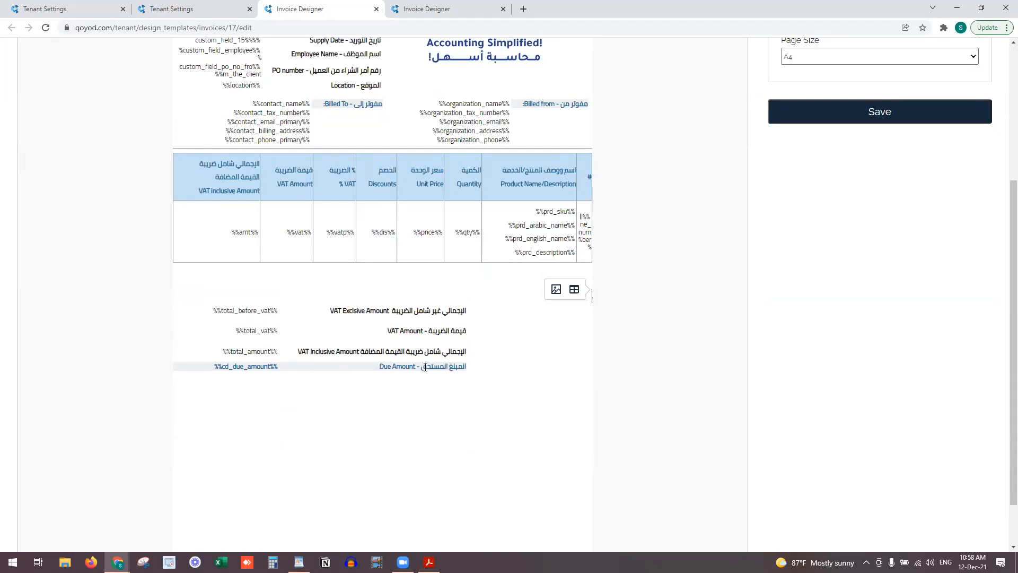
click(427, 310)
drag(437, 310, 243, 364)
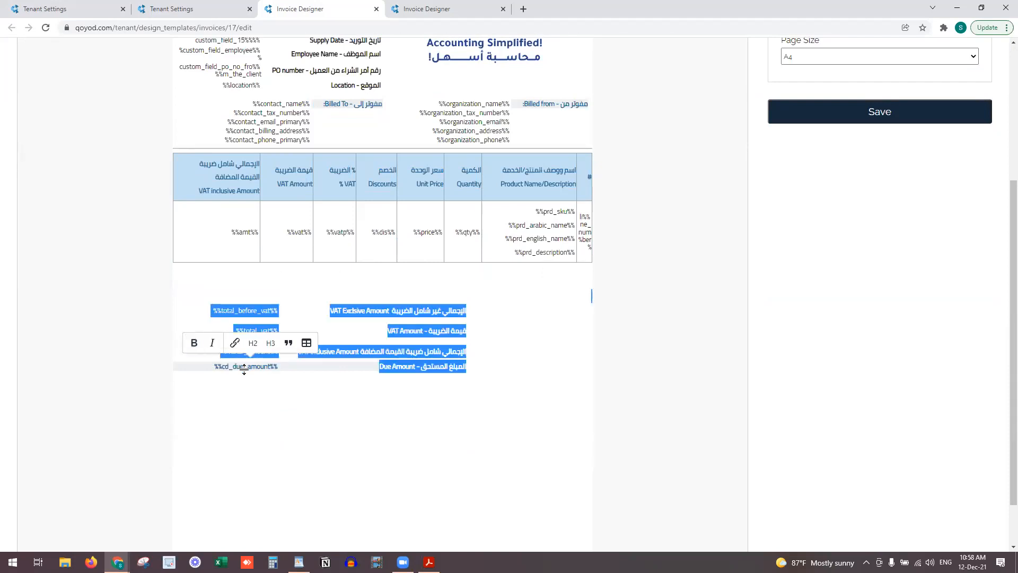
click(521, 285)
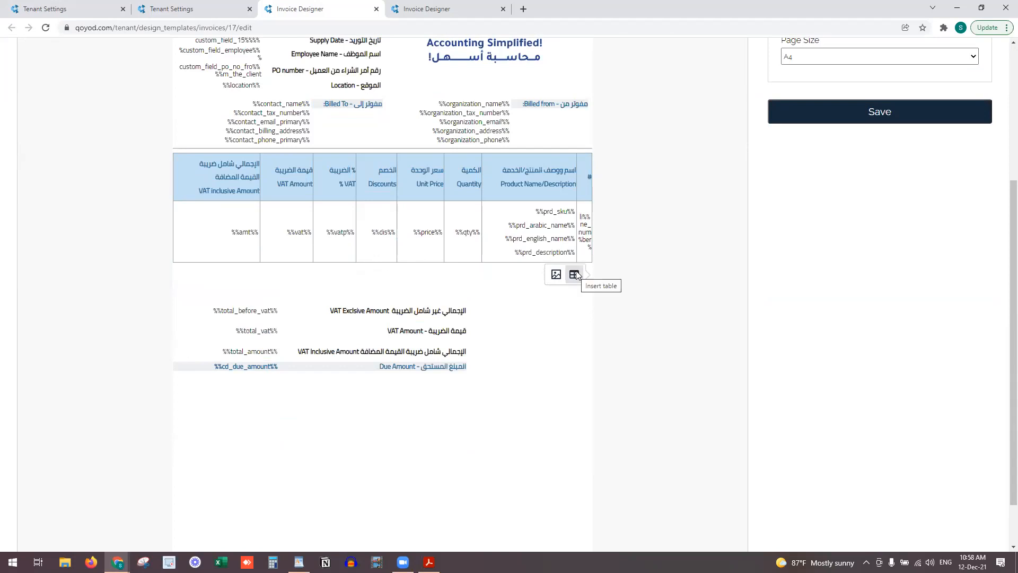
Remove the blank lines above the totals table and check its table properties
key(Return)
key(BackSpace)
key(BackSpace)
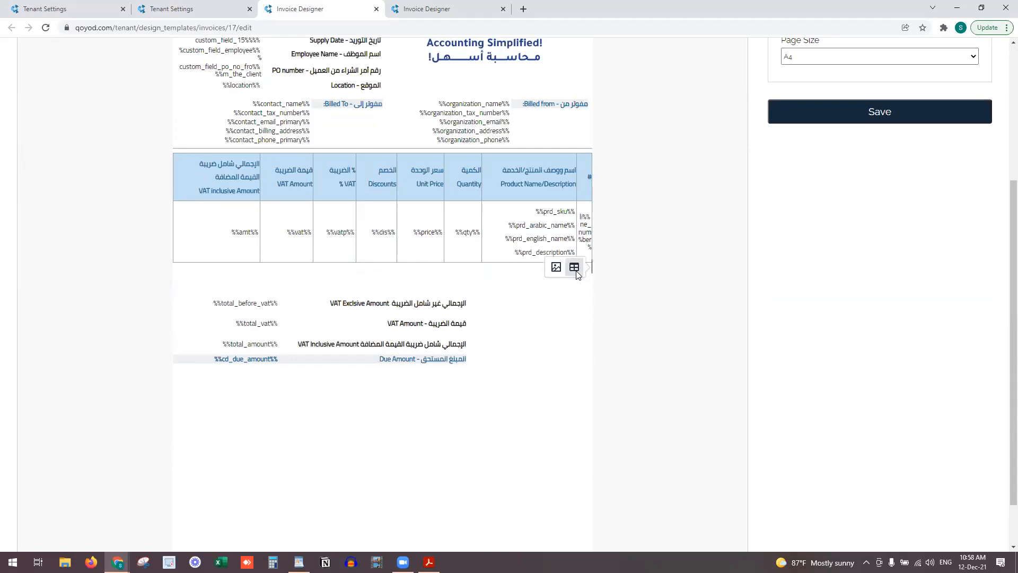
key(BackSpace)
key(BackSpace)
key(BackSpace)
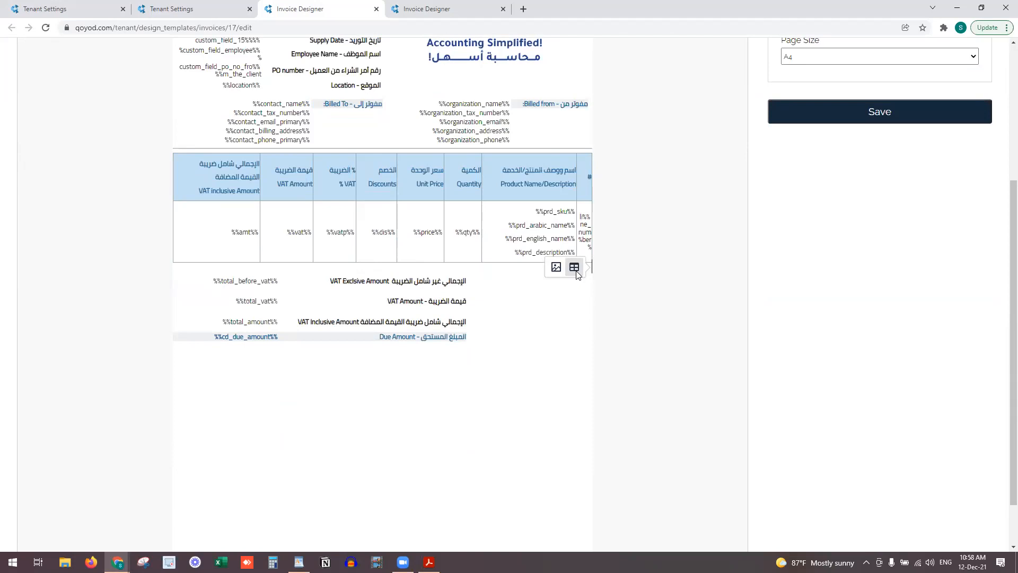
click(419, 281)
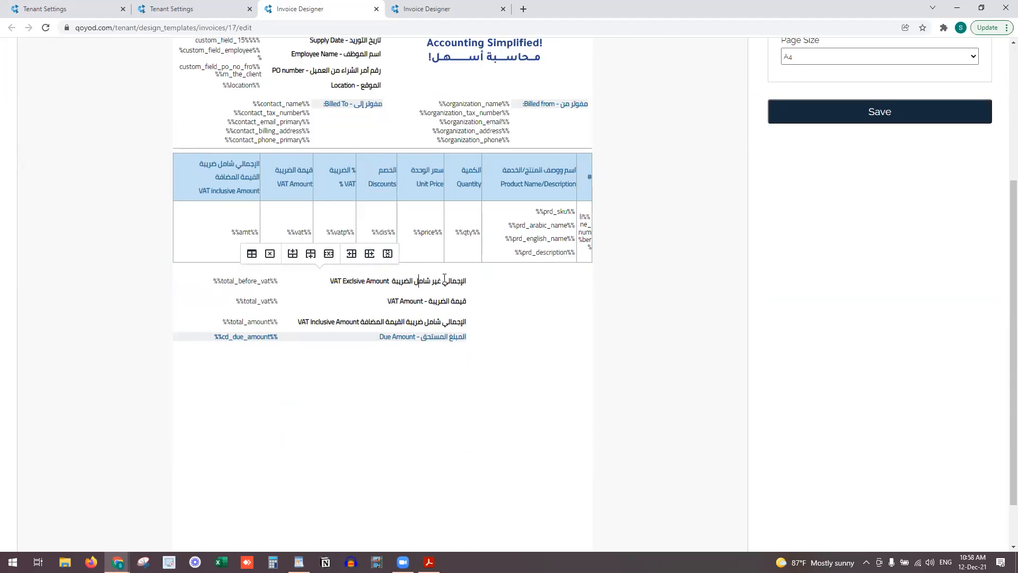
click(248, 254)
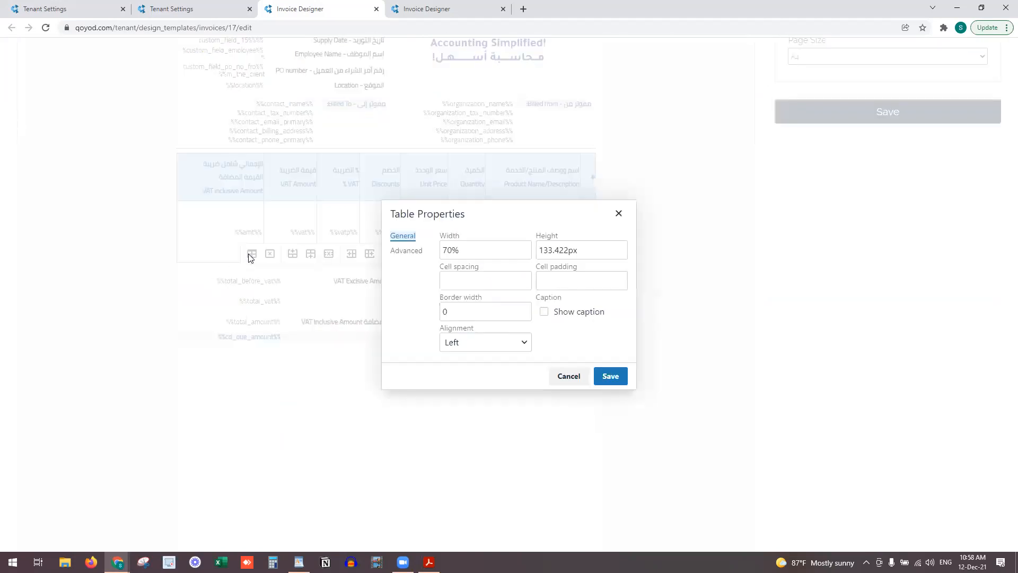
click(568, 376)
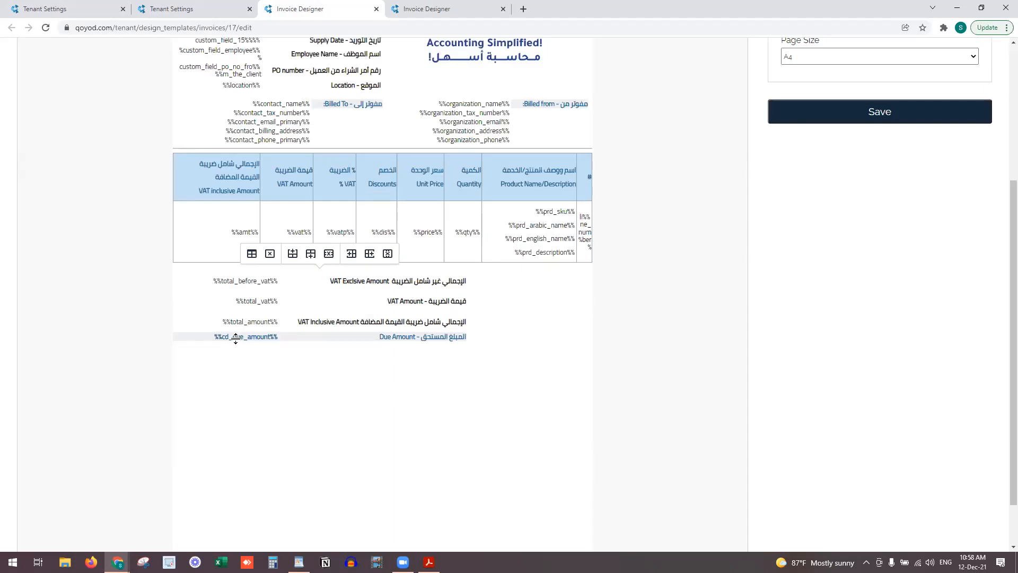
Clear the text in the totals rows and add a blank line below the items table
drag(353, 342, 341, 344)
drag(268, 339, 407, 285)
key(Delete)
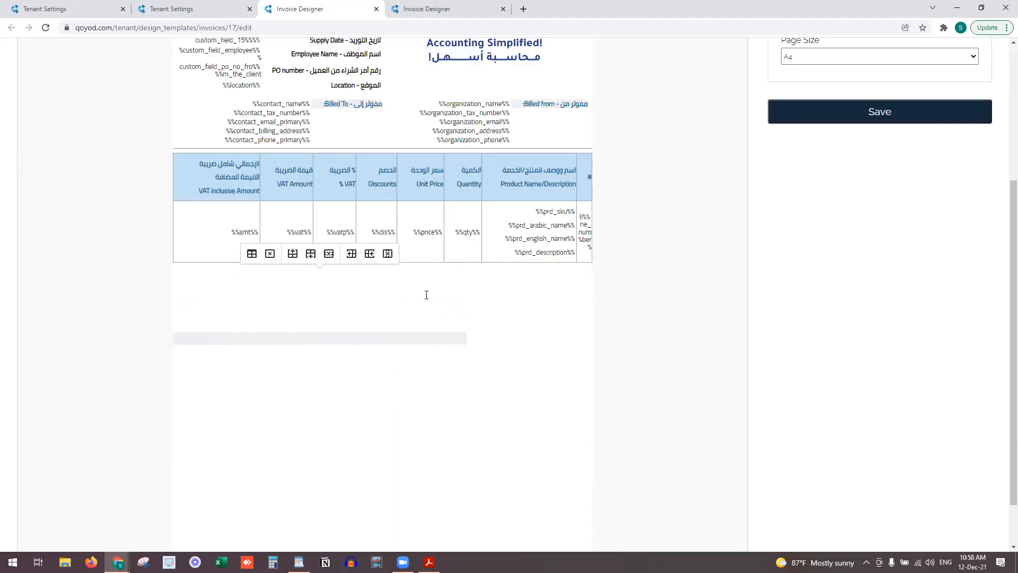
click(330, 384)
key(Return)
key(Return)
key(Return)
Undo the accidental new table and deleted totals table so the totals table is restored
click(419, 362)
drag(289, 366, 277, 299)
click(376, 295)
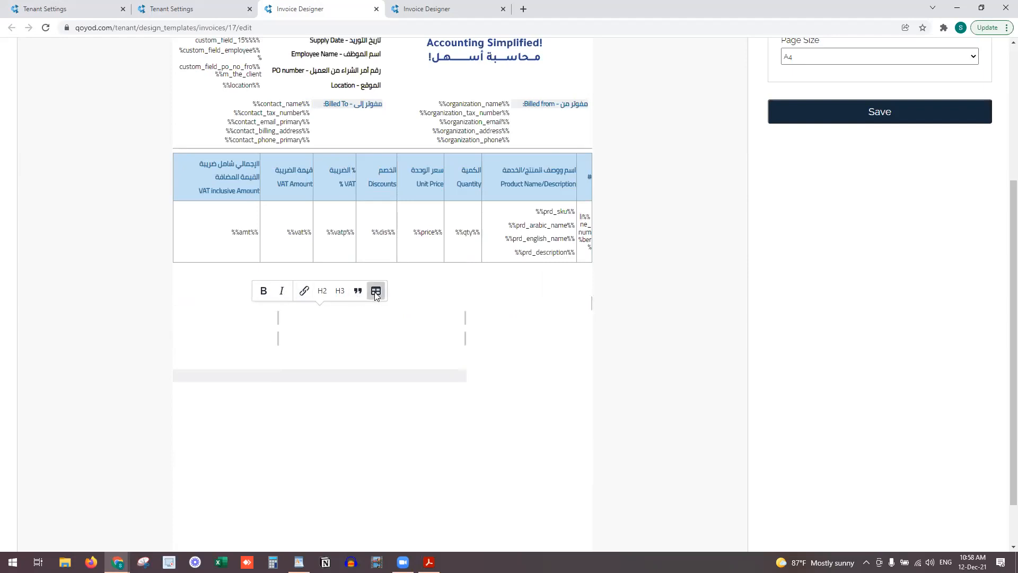
key(ctrl+z)
click(386, 372)
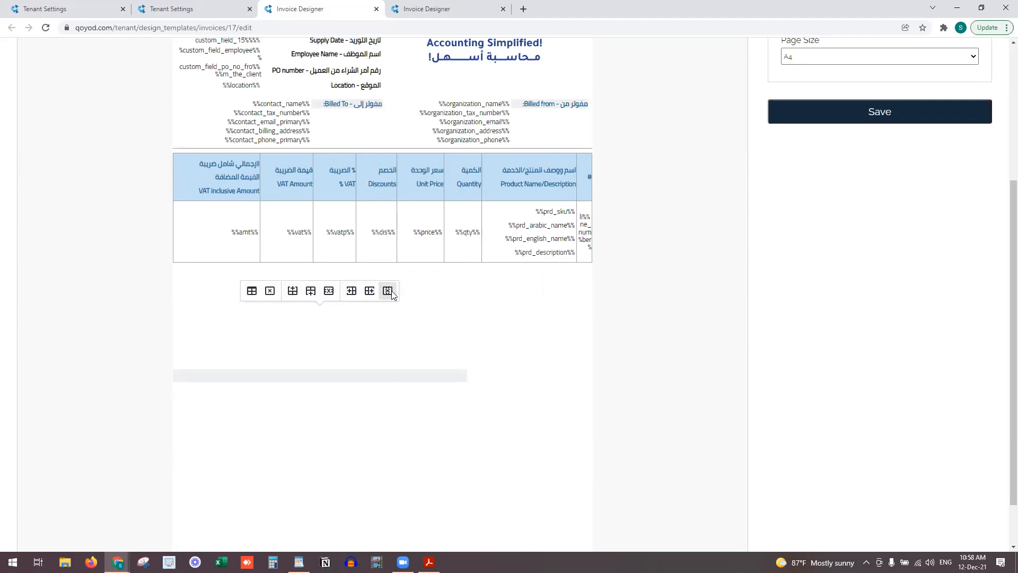
click(270, 291)
click(463, 312)
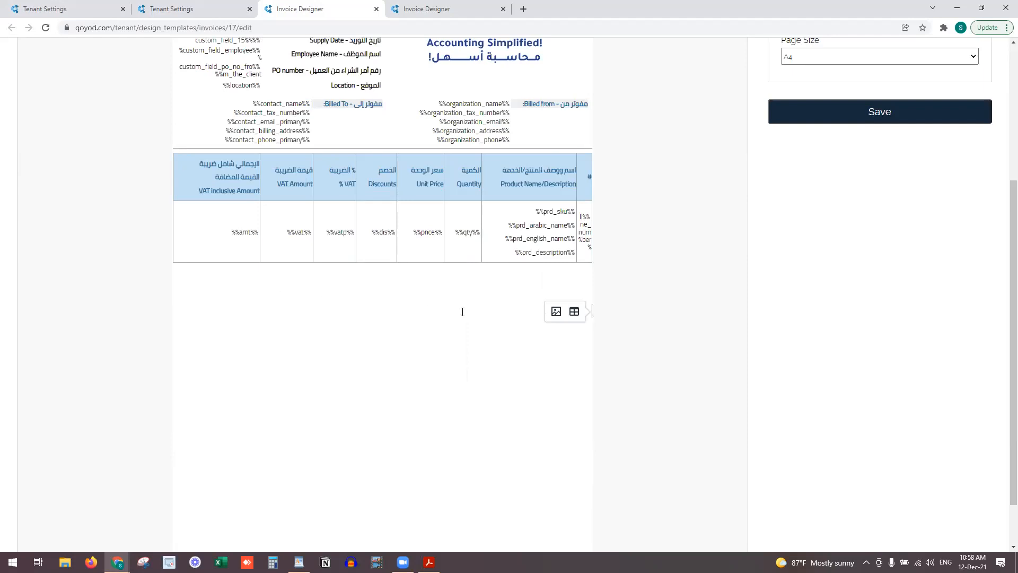
click(481, 274)
key(ctrl+z)
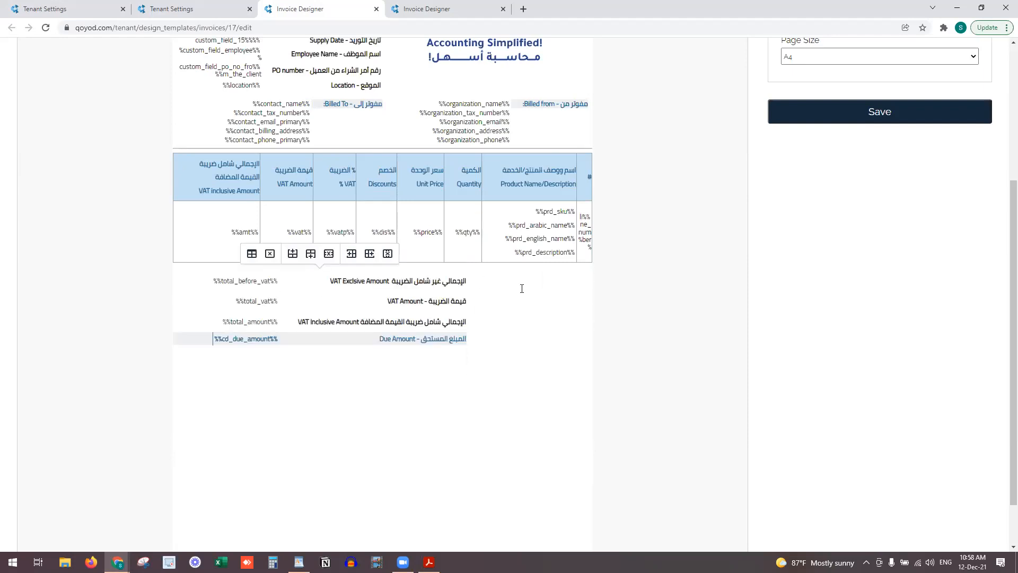
Put the caret on a blank line beside the totals table
click(555, 358)
key(Return)
key(Return)
key(Return)
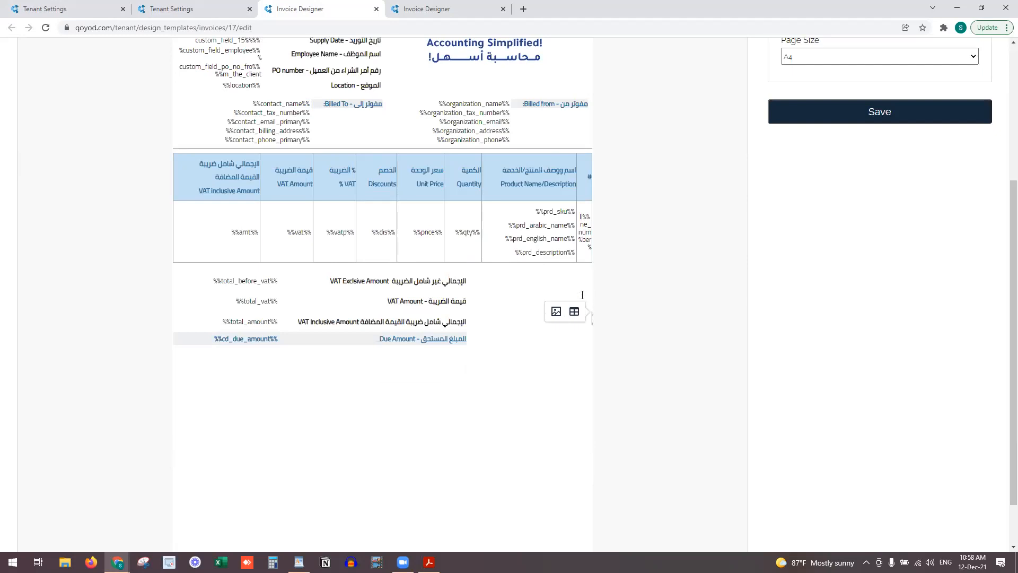
key(Return)
key(Return)
key(Return)
click(579, 289)
click(560, 356)
Type the heading 'الشروط والأحكام - Terms/Condistions' beside the VAT-exclusive total row
click(576, 291)
text(hg)
key(BackSpace)
key(BackSpace)
key(alt+shift)
text(الشروط والأحكام)
key(alt+shift)
text(- Terms/Condistions)
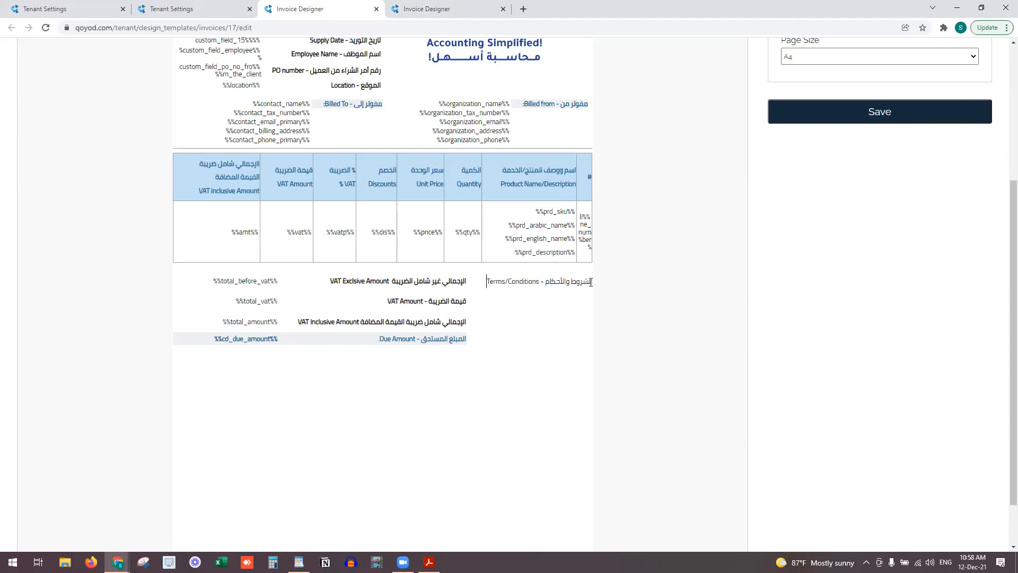
Add the heading 'الملاحظات - Notes' on the line below the Terms heading
key(alt+shift)
text(الملاحظات -)
key(alt+shift)
text(Notes)
key(alt+shift)
click(585, 288)
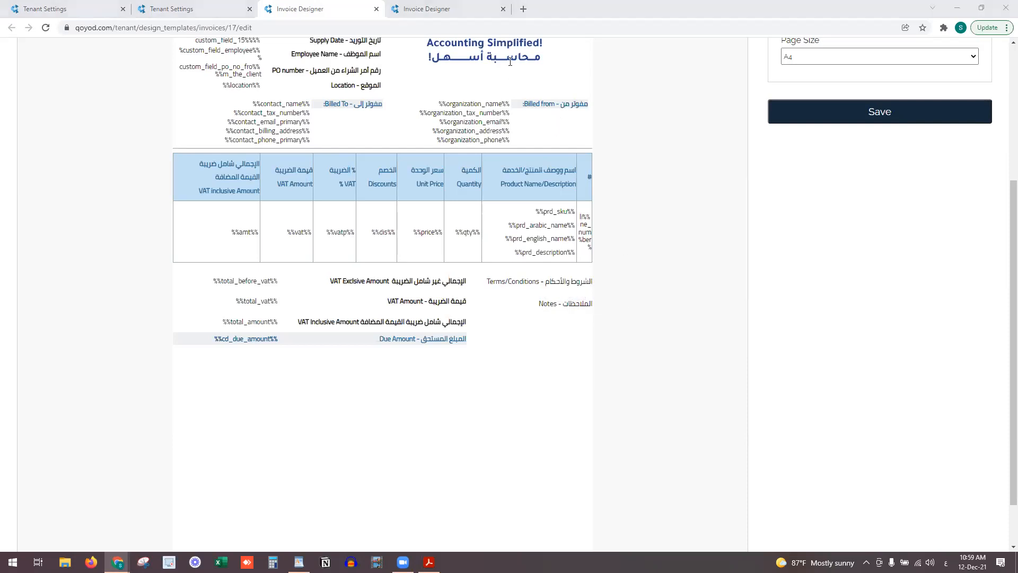
click(567, 286)
Insert the Terms and Conditions and Notes document fields under their headings
scroll(262, 108, up, 2)
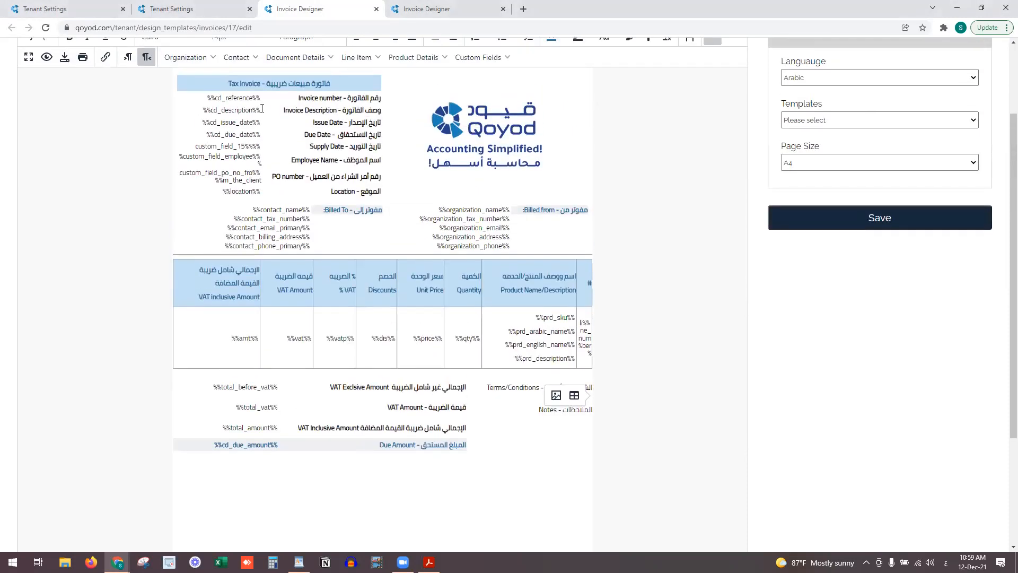
click(289, 59)
click(325, 264)
click(559, 432)
click(571, 418)
click(295, 57)
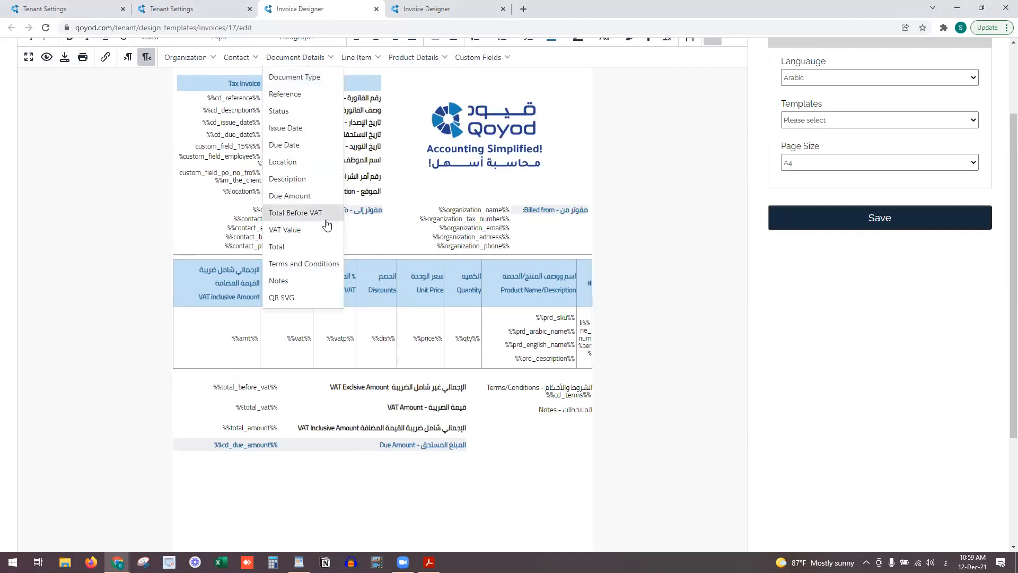
click(318, 282)
Make the Notes heading bold
drag(536, 409, 598, 415)
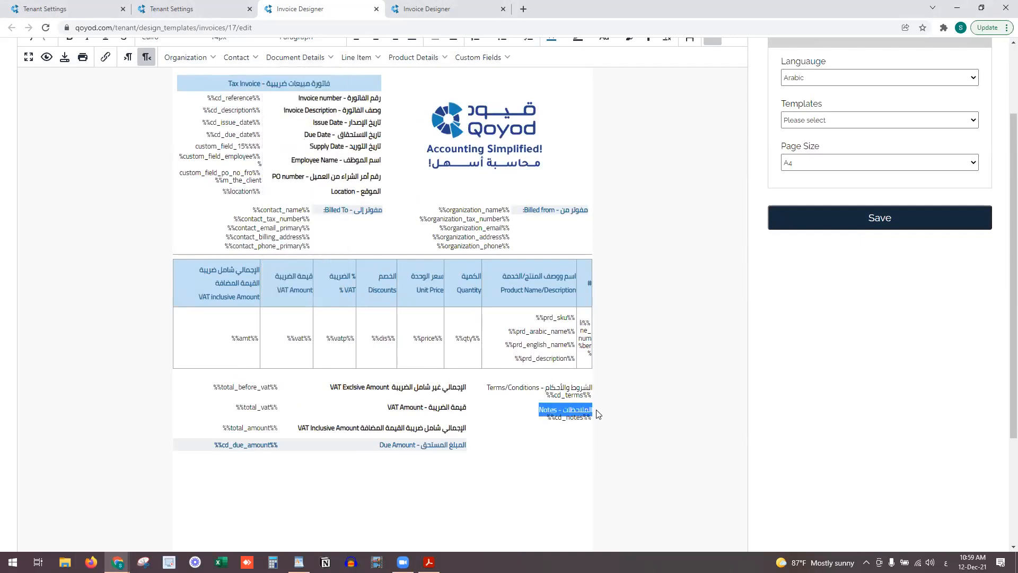
click(510, 387)
drag(474, 385, 594, 385)
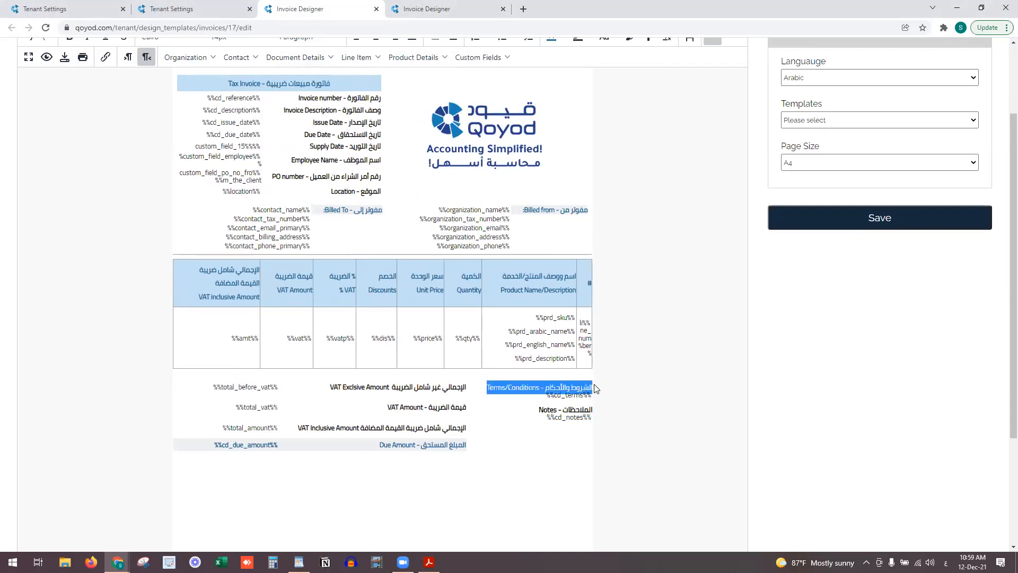
scroll(326, 101, up, 1)
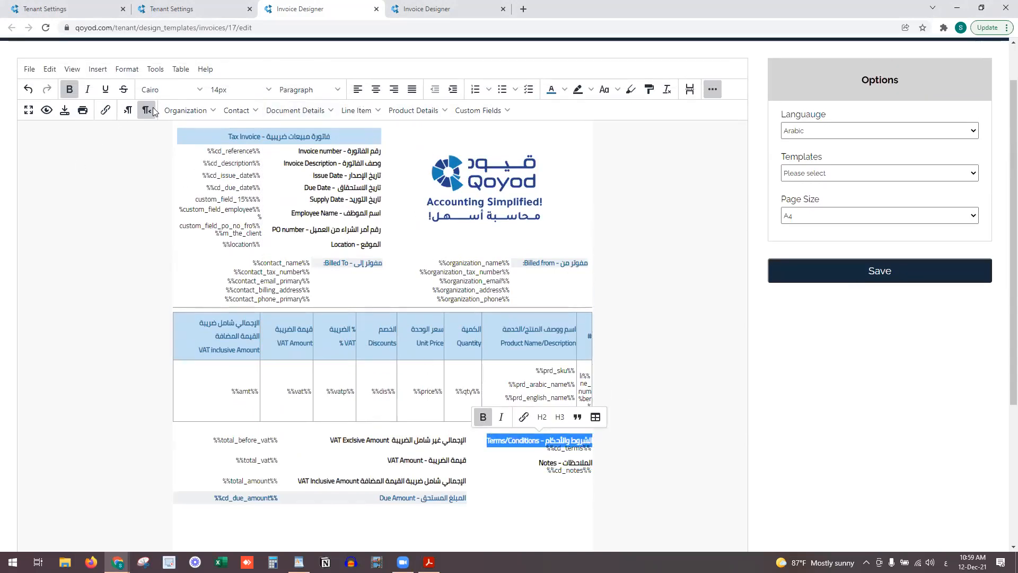
drag(539, 462, 604, 465)
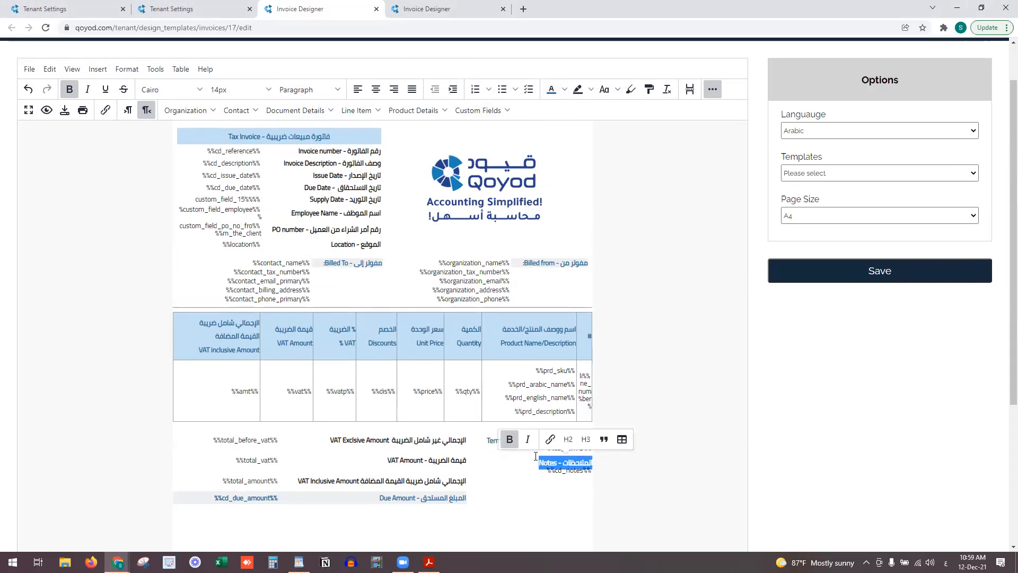
click(533, 499)
Set the Terms/Conditions and Notes lines to 10pt font size
drag(535, 480, 485, 439)
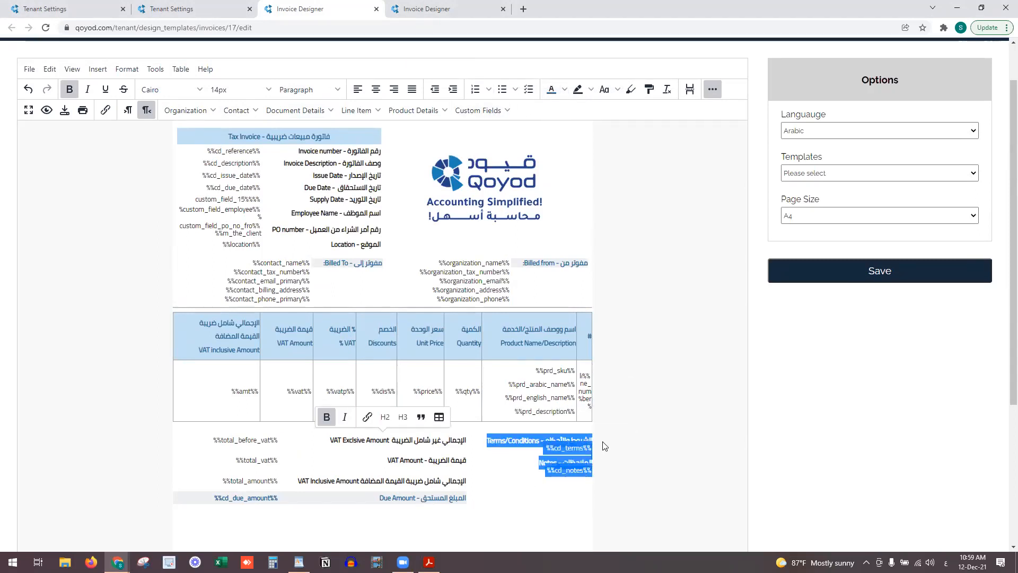
click(244, 89)
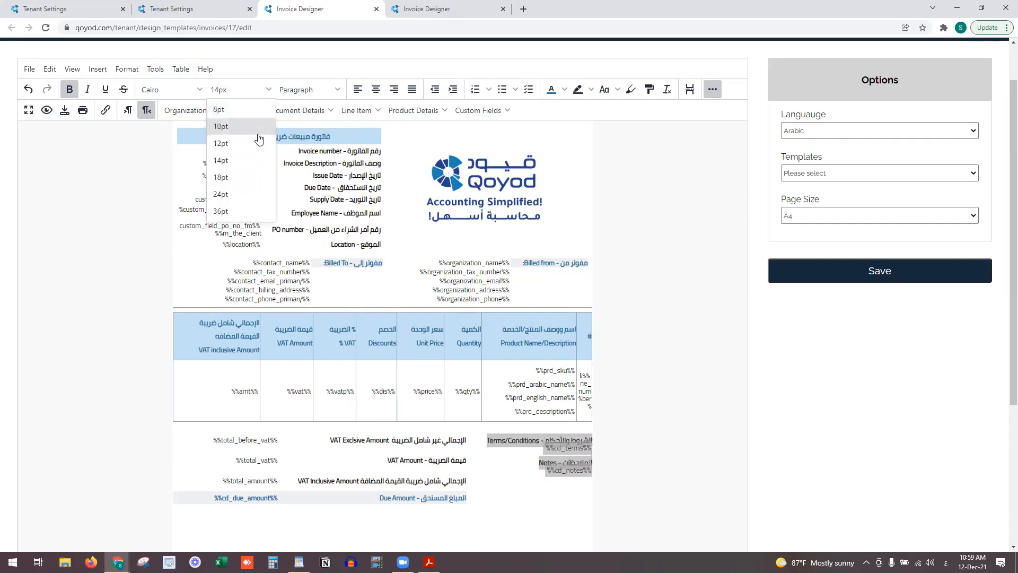
click(221, 127)
click(538, 471)
scroll(538, 471, down, 4)
click(540, 423)
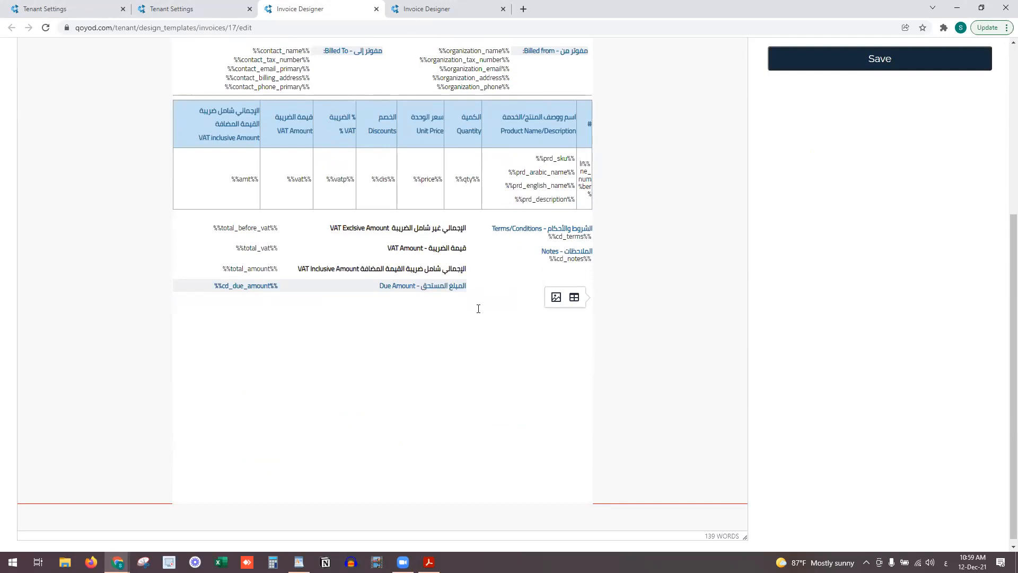
scroll(479, 308, up, 2)
Insert a horizontal line below the totals
scroll(437, 279, up, 2)
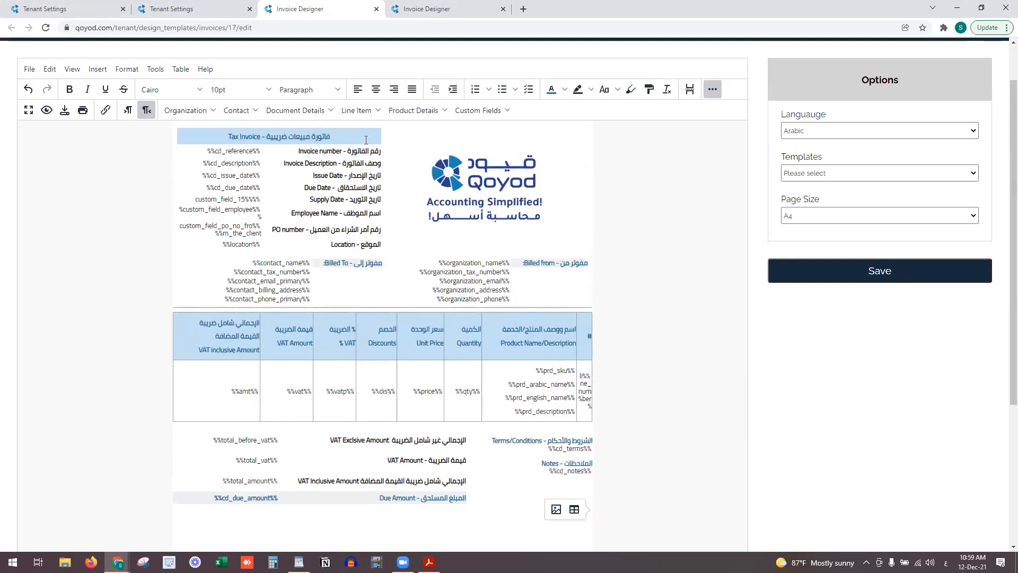
click(295, 110)
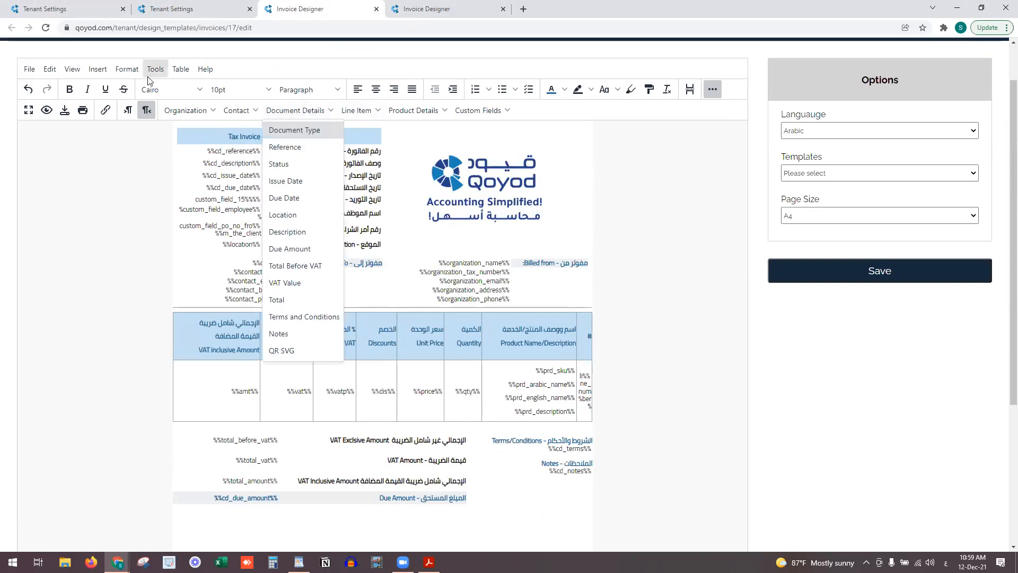
click(100, 69)
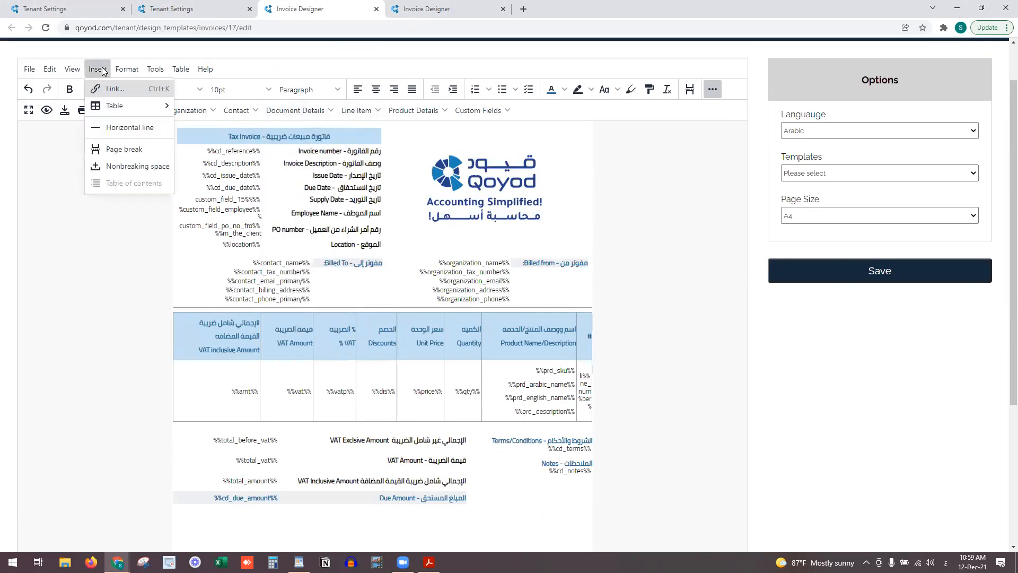
click(113, 128)
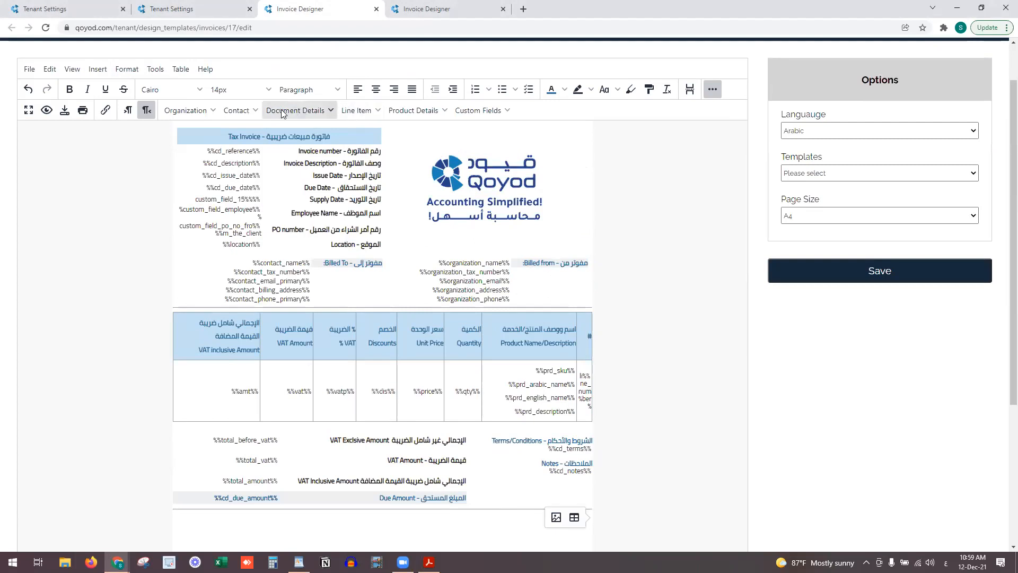
Centre the line beneath it and insert the QR SVG %%qr_code%% placeholder
click(376, 89)
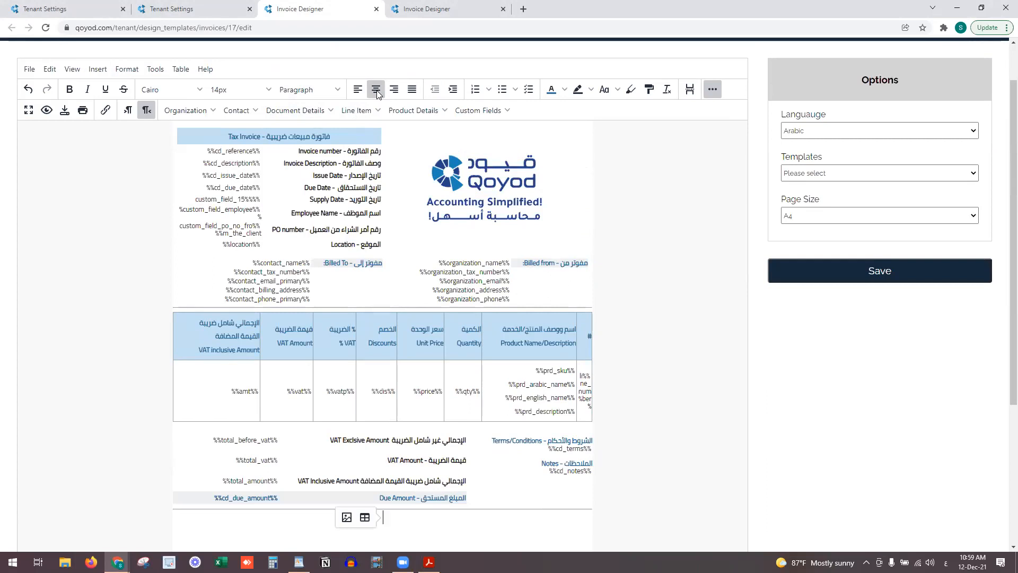
click(318, 111)
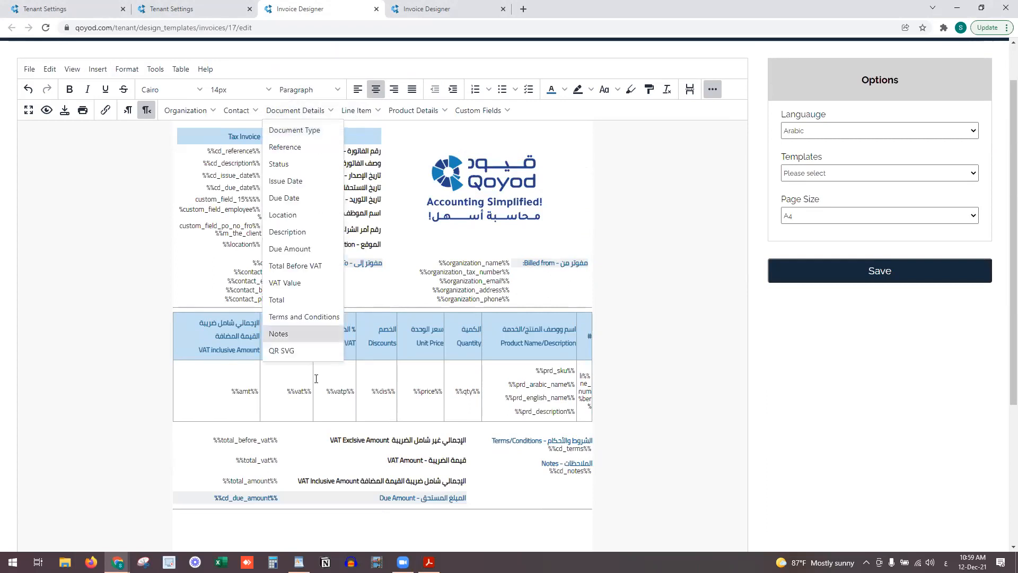
click(297, 351)
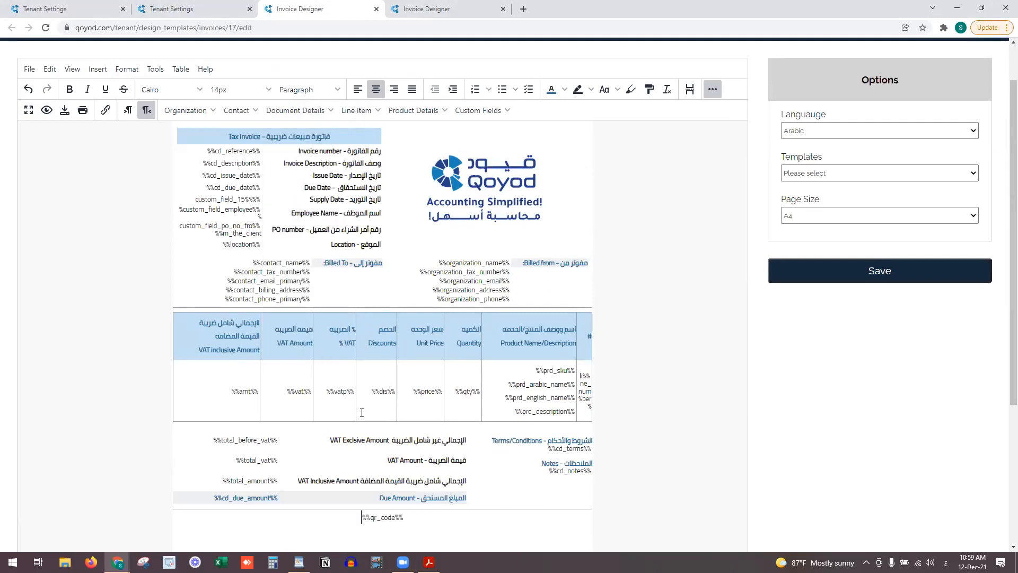
click(544, 484)
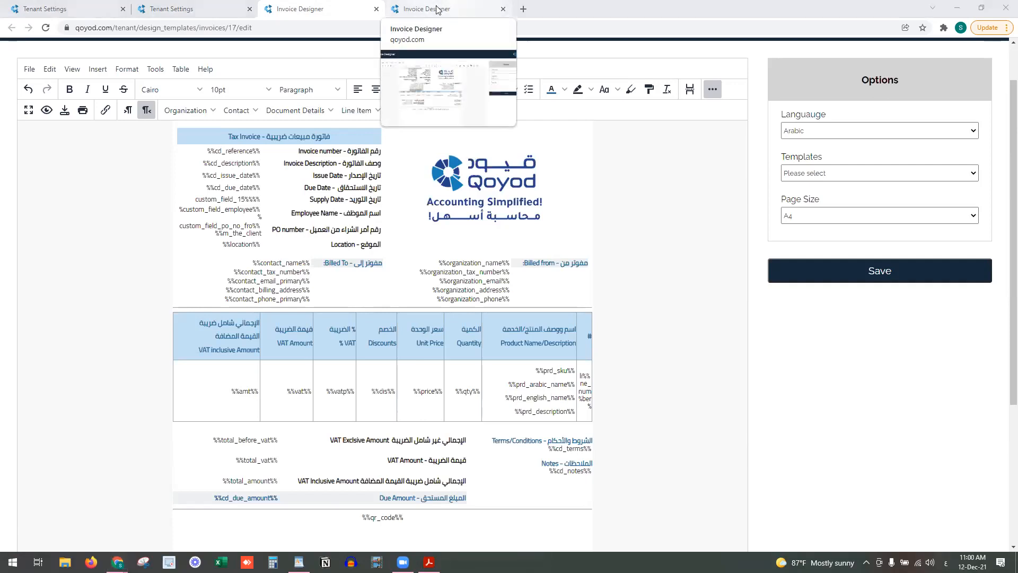
Return to the edited invoice template and save it
click(436, 9)
click(290, 5)
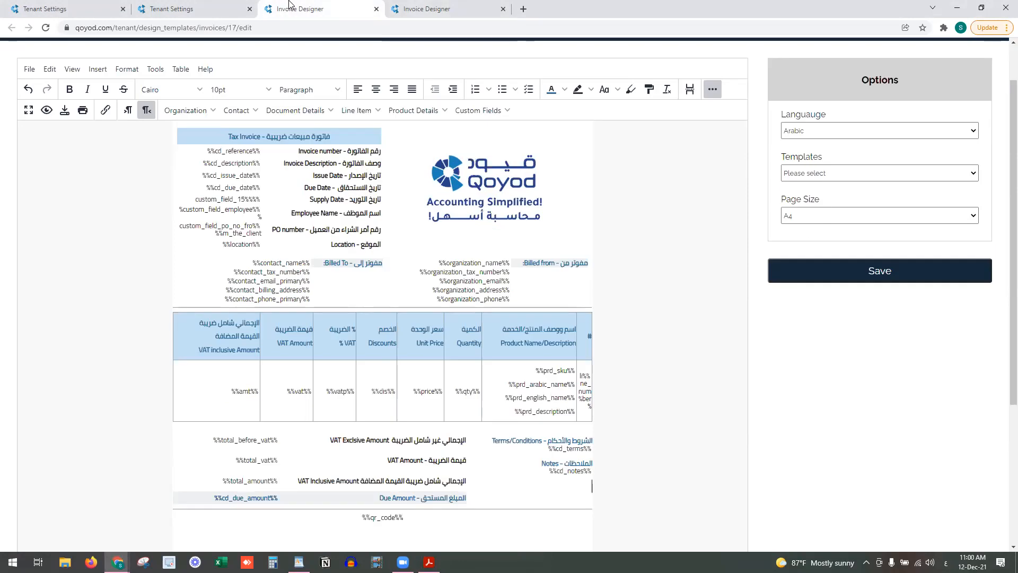
scroll(335, 392, down, 1)
click(429, 518)
scroll(269, 341, up, 2)
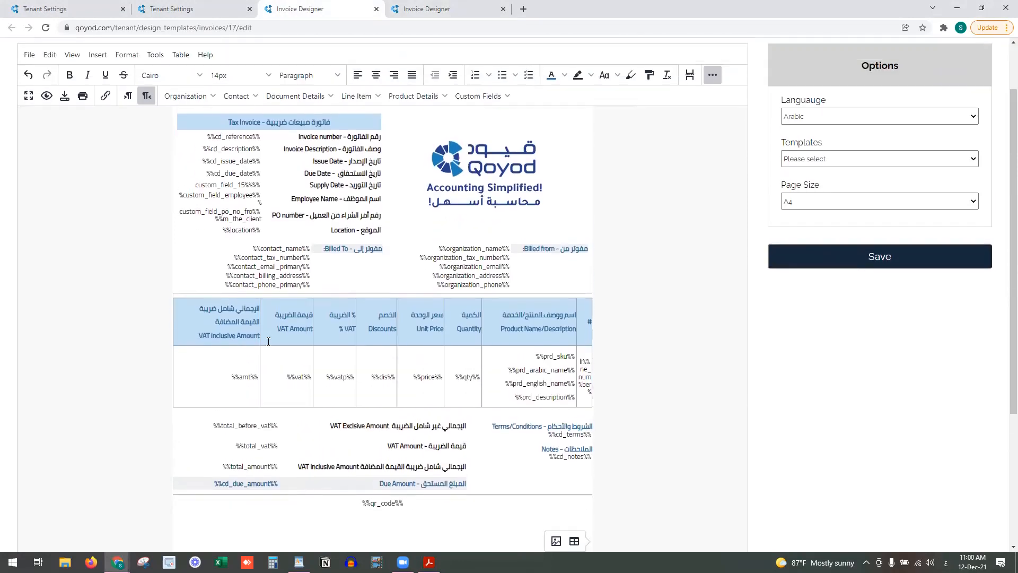
click(101, 122)
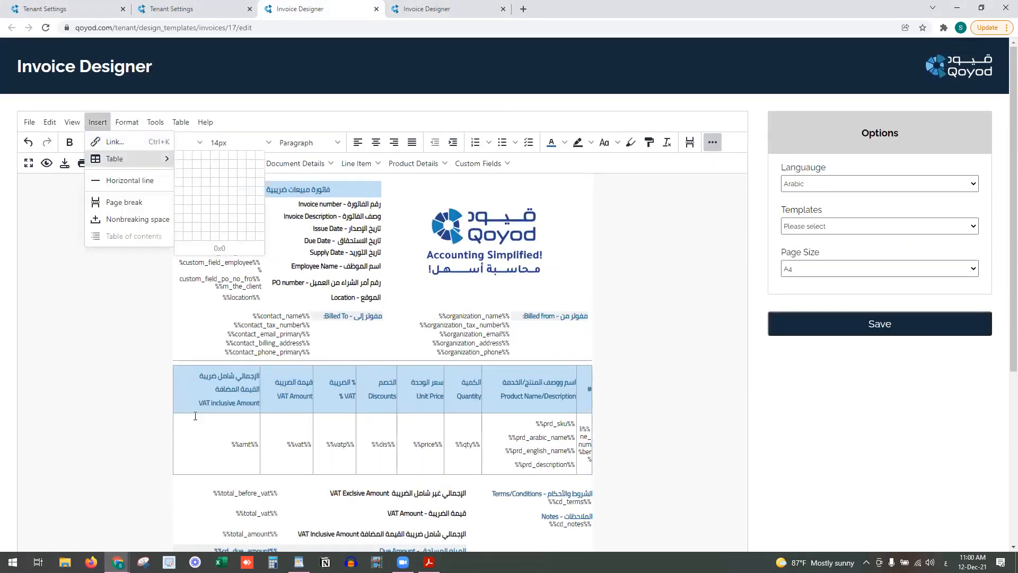
scroll(300, 436, down, 2)
scroll(300, 436, down, 1)
scroll(333, 395, up, 3)
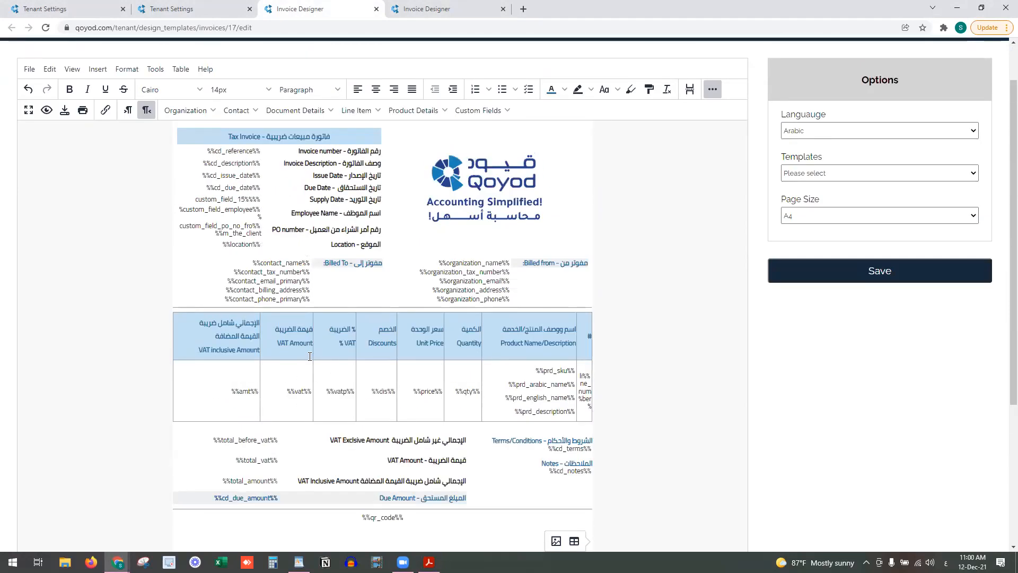
click(861, 281)
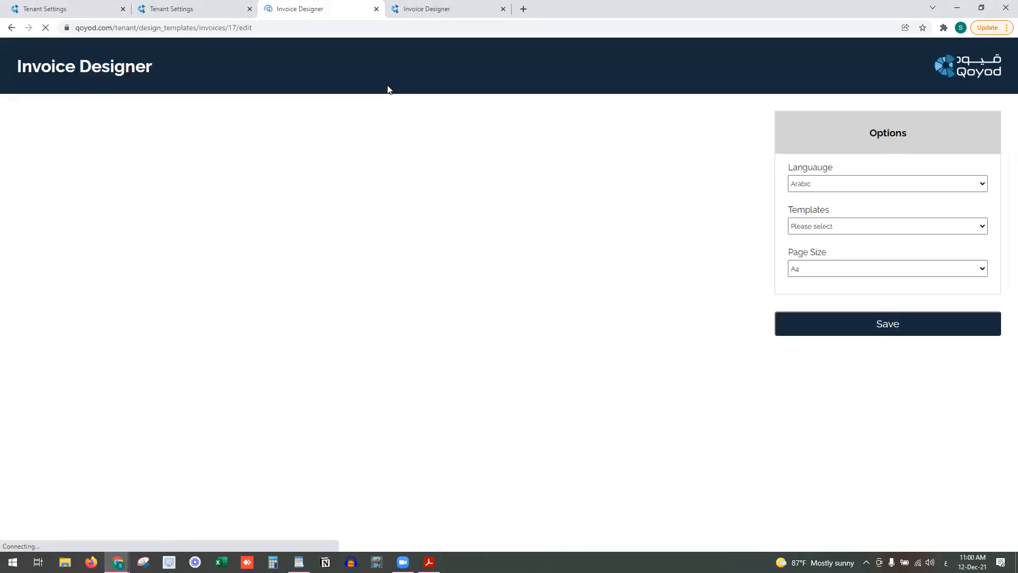
Open Sales > Invoices from Tenant Settings and switch to the downloaded invoice PDF
click(91, 7)
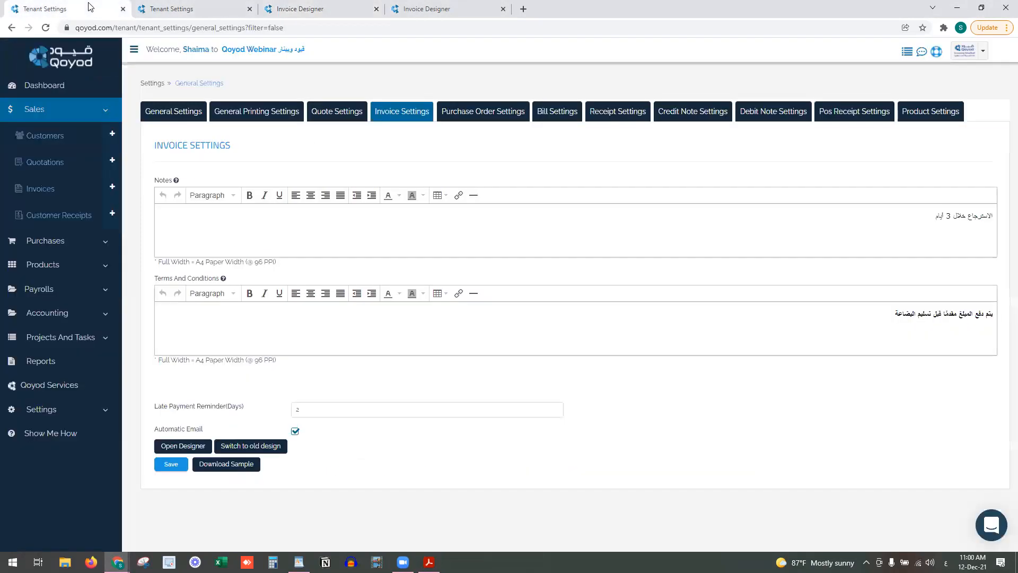
click(66, 190)
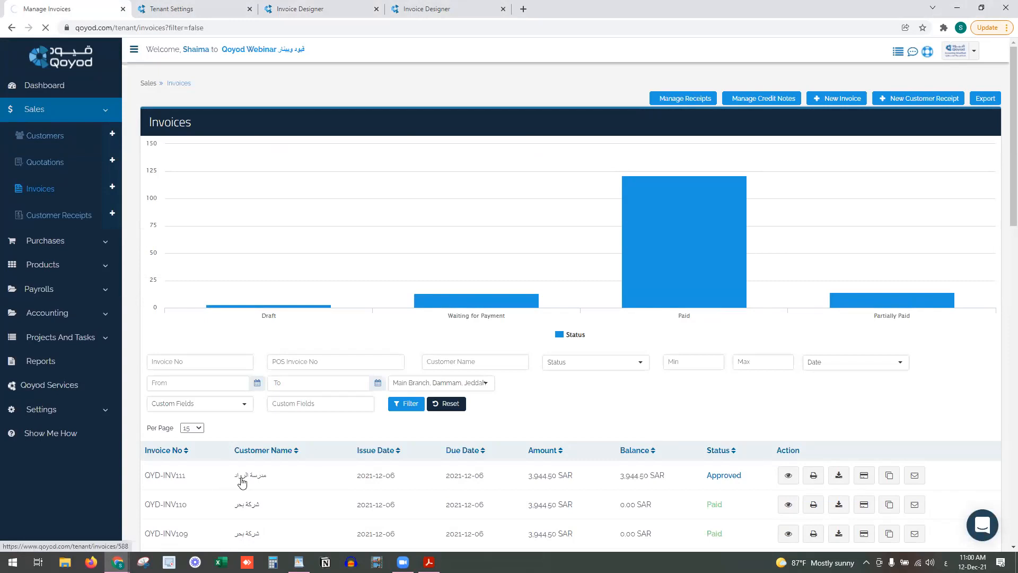
key(alt+Tab)
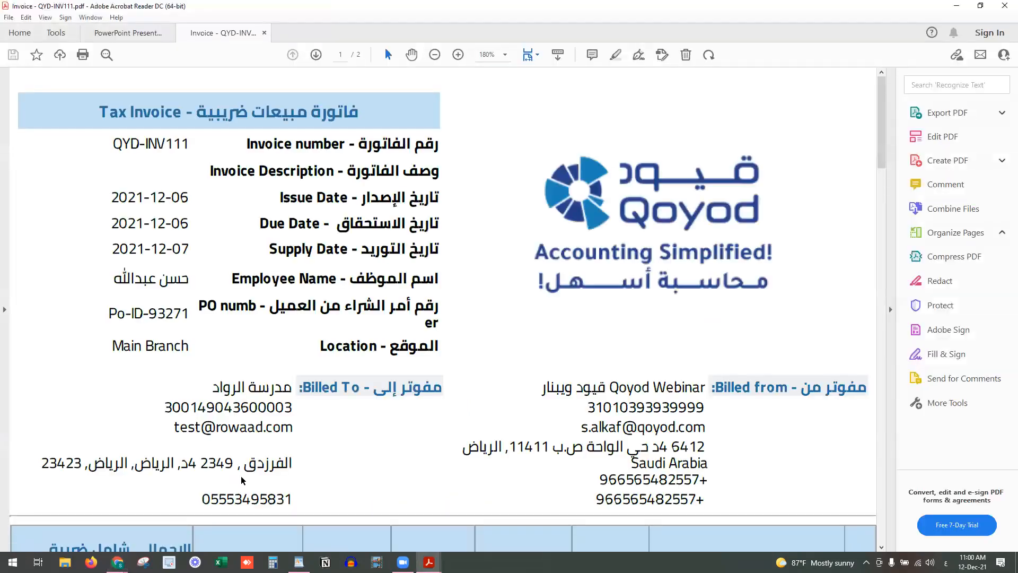
Fit QYD-INV111's first page in view, review its terms, notes and QR code, then close it
key(ctrl+minus)
key(ctrl+minus)
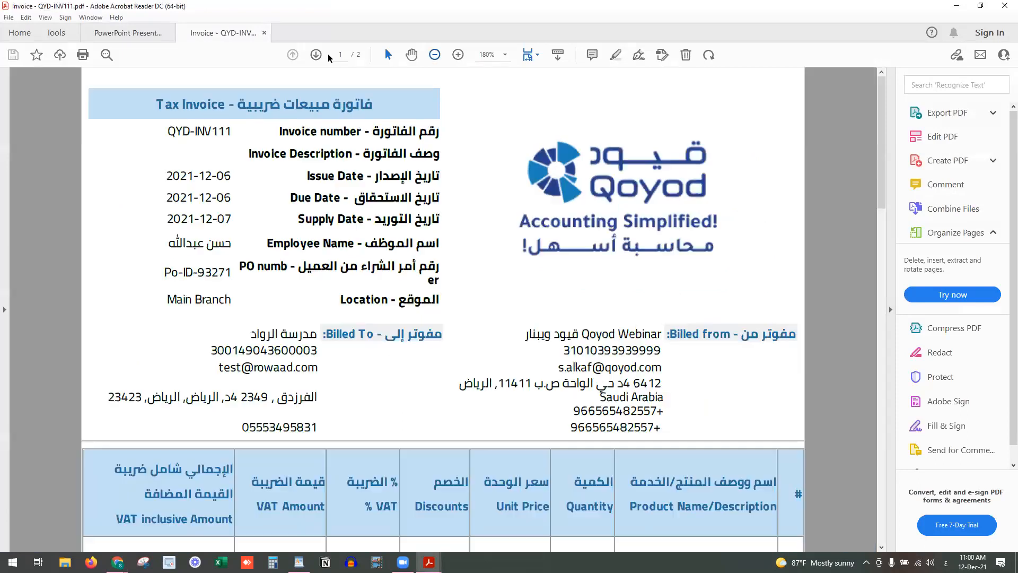
scroll(828, 299, down, 3)
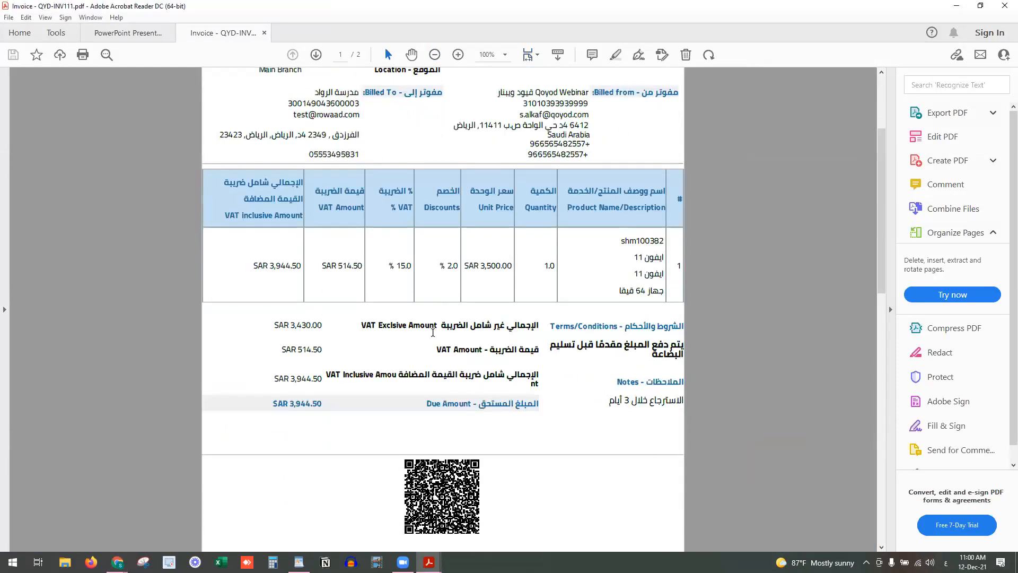
drag(879, 223, 878, 162)
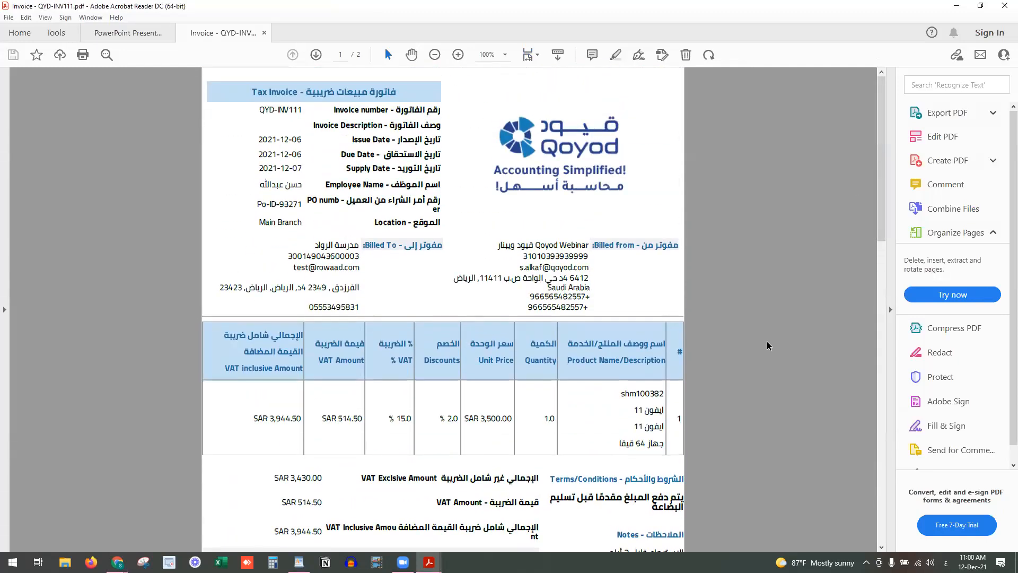
scroll(769, 346, down, 1)
scroll(769, 346, up, 1)
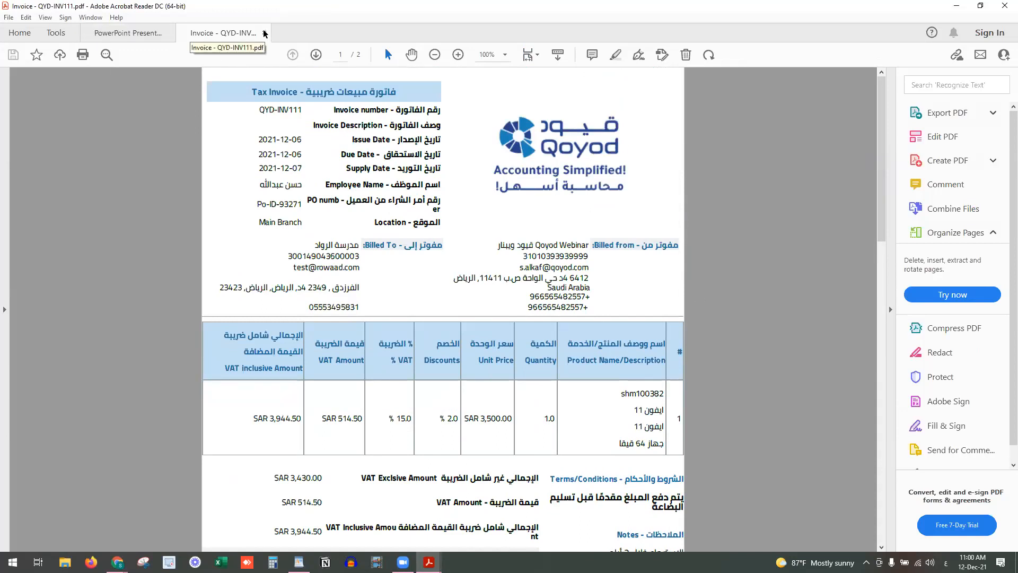
key(ctrl+0)
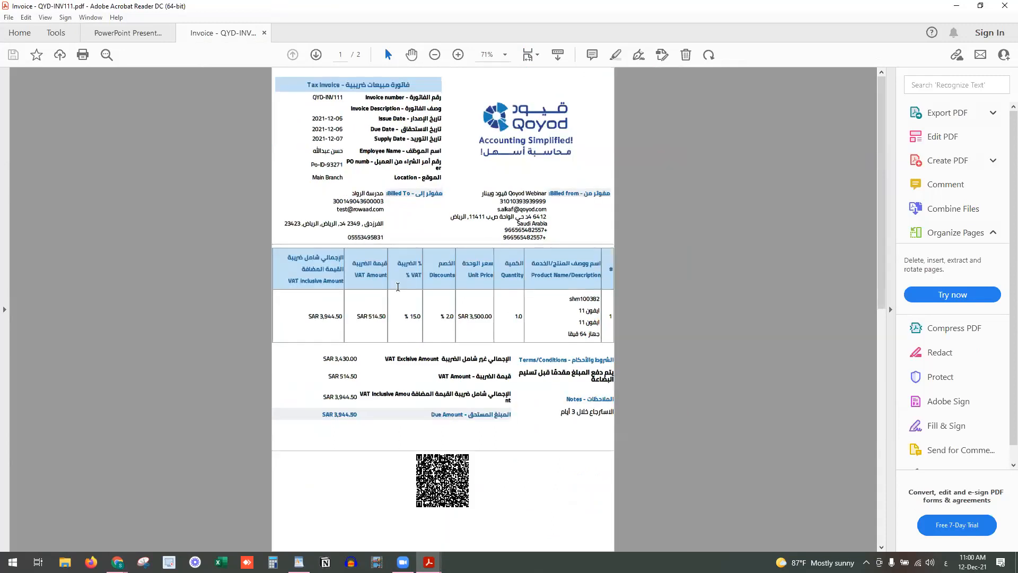
click(1005, 6)
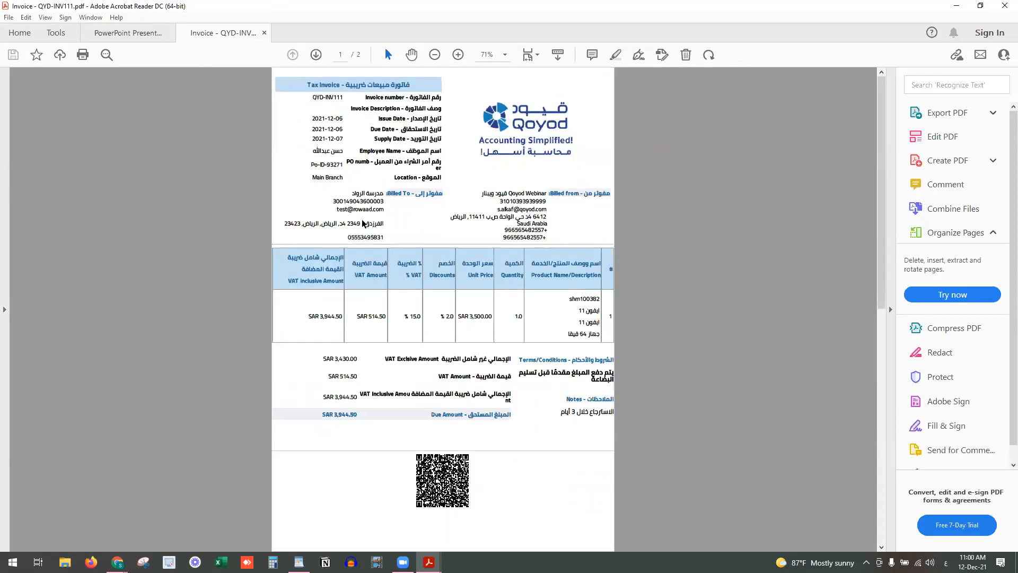
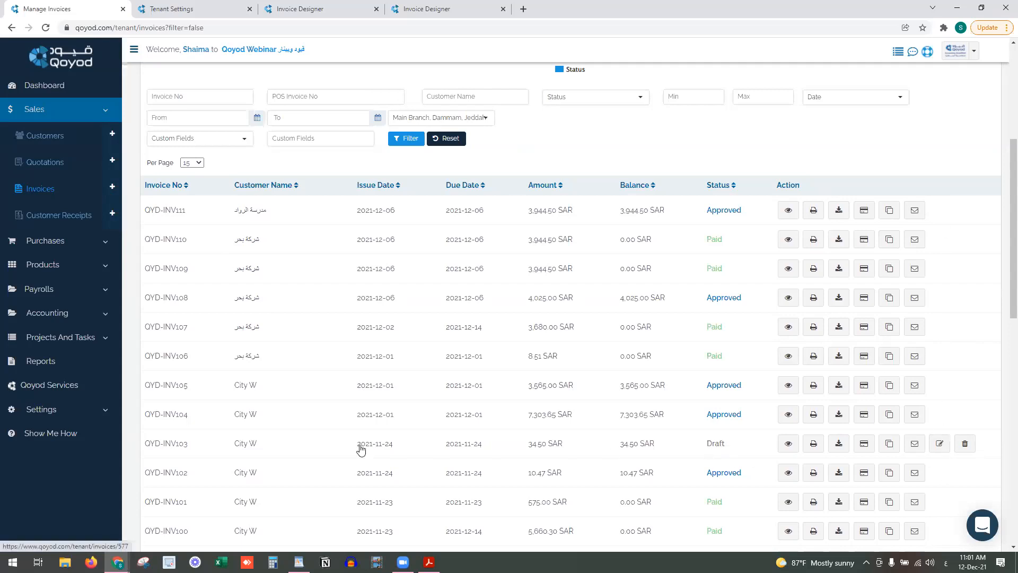
Close the Tenant Settings tab and both Invoice Designer tabs, confirming Leave
click(250, 9)
click(249, 9)
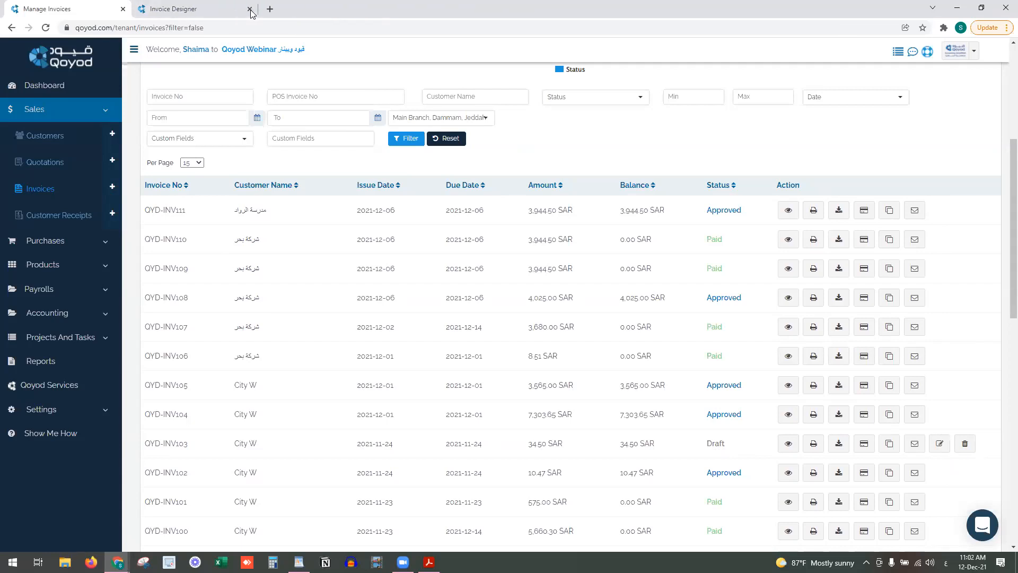
click(250, 9)
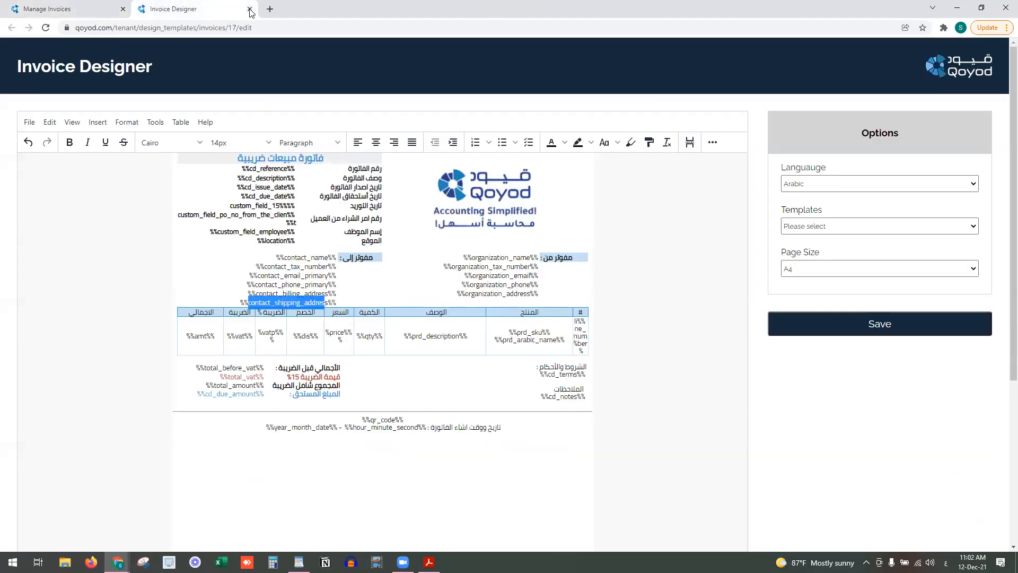
click(556, 88)
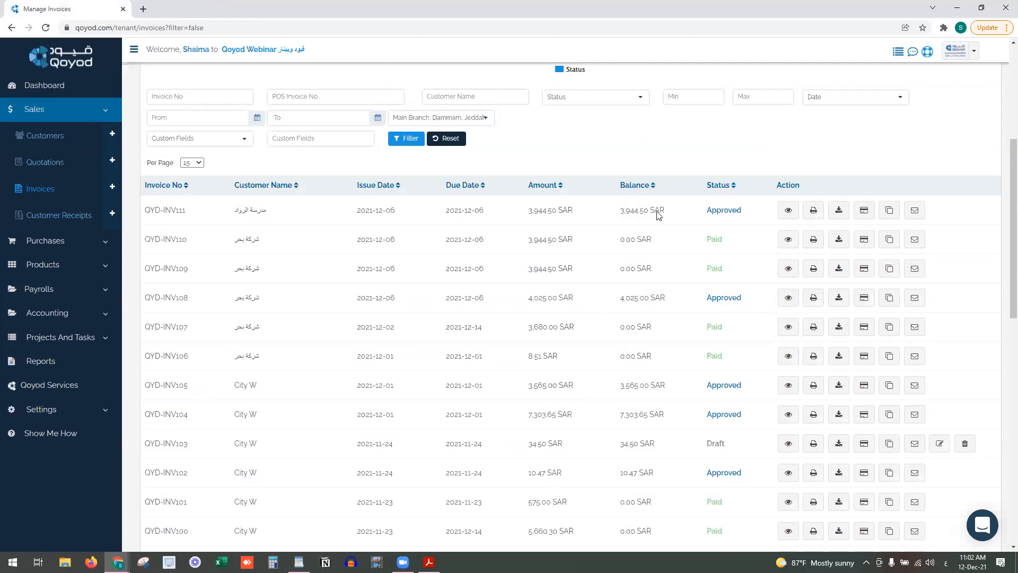
Start a new invoice with description s34344 and location Dammam
click(112, 186)
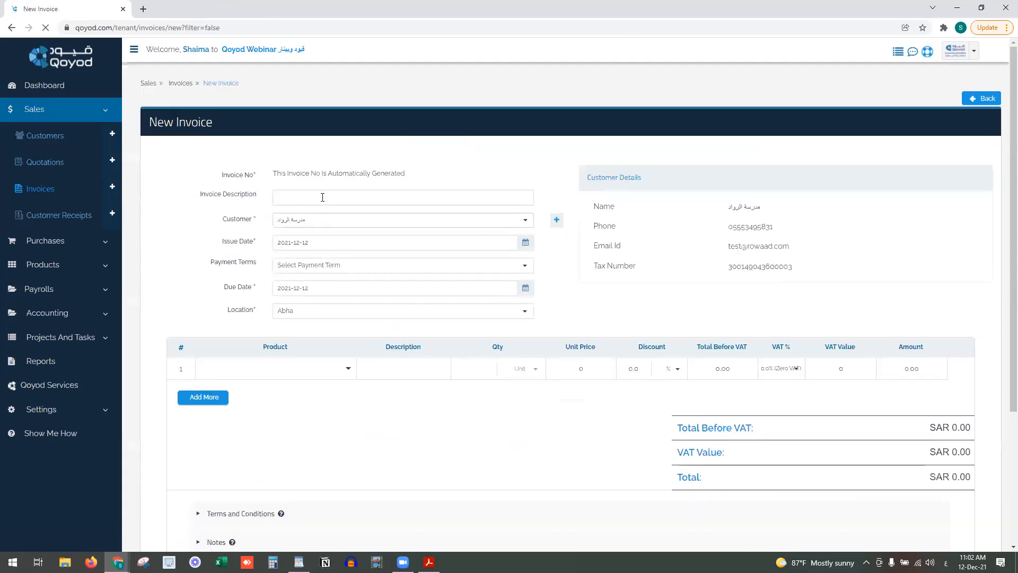
click(322, 197)
click(325, 217)
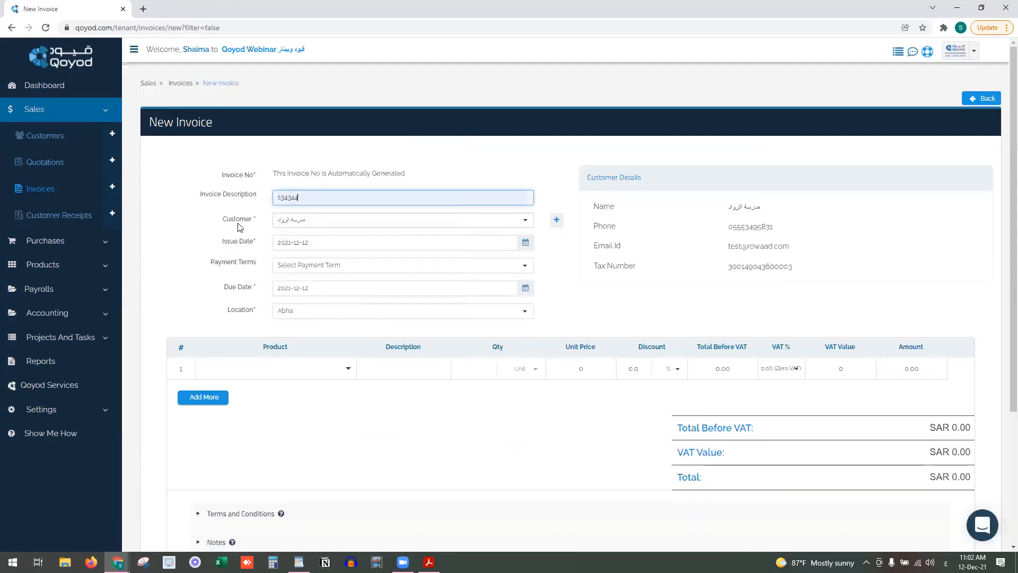
click(304, 311)
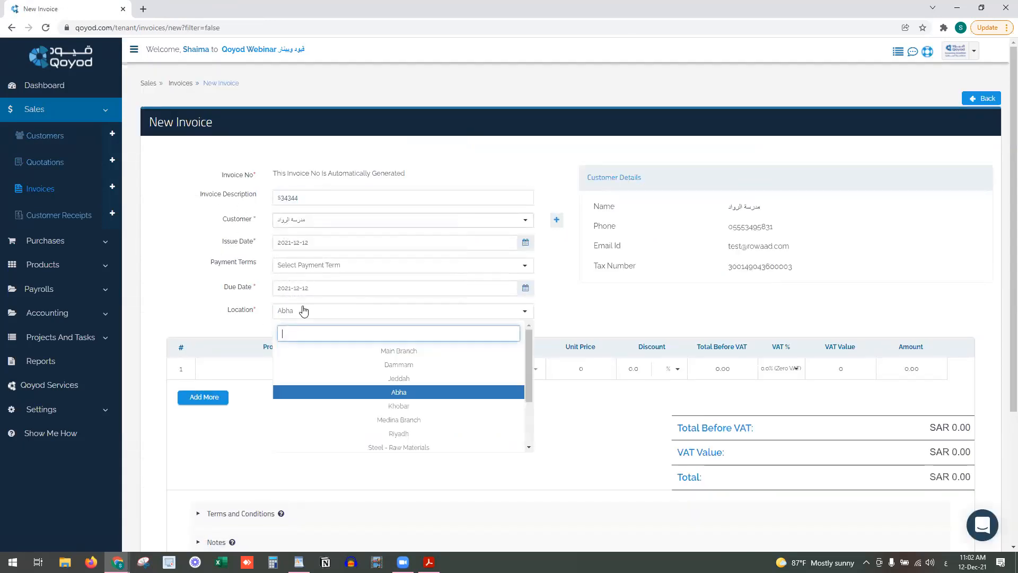
click(349, 366)
Set the first line's product to Contract Consulting - Service-0011 and expand Terms and Conditions
click(320, 366)
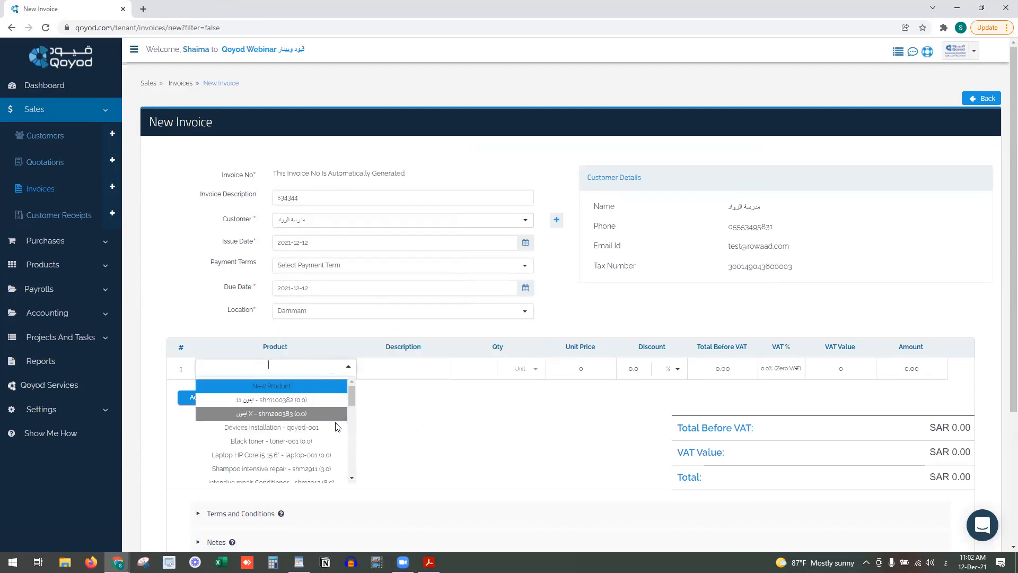
click(313, 468)
click(307, 371)
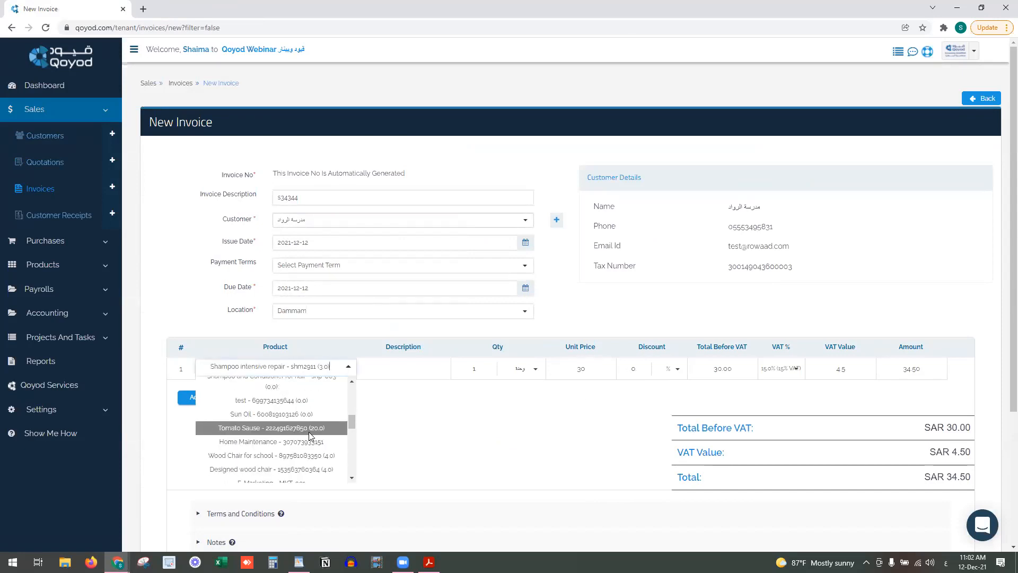
scroll(309, 432, down, 2)
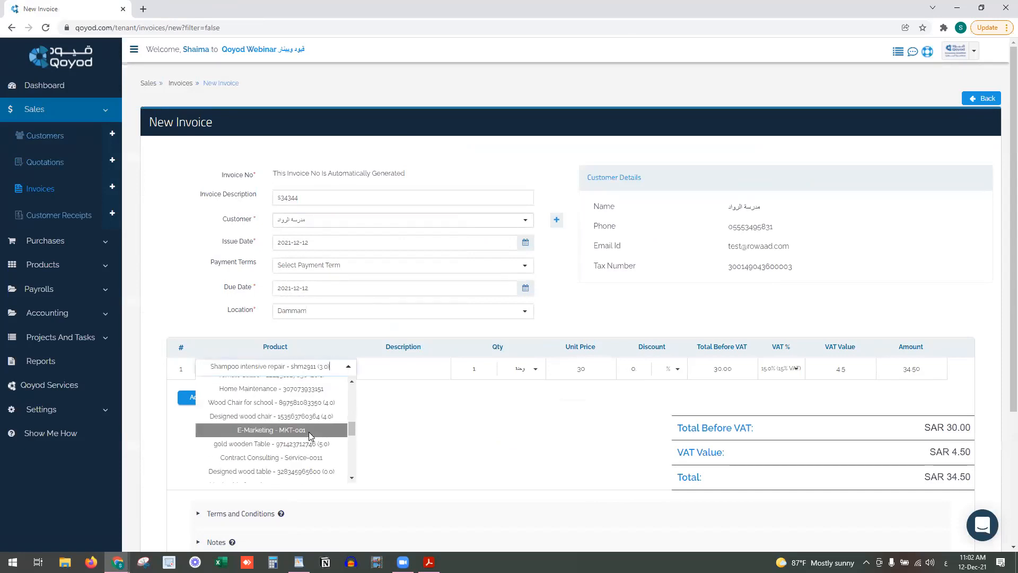
click(309, 459)
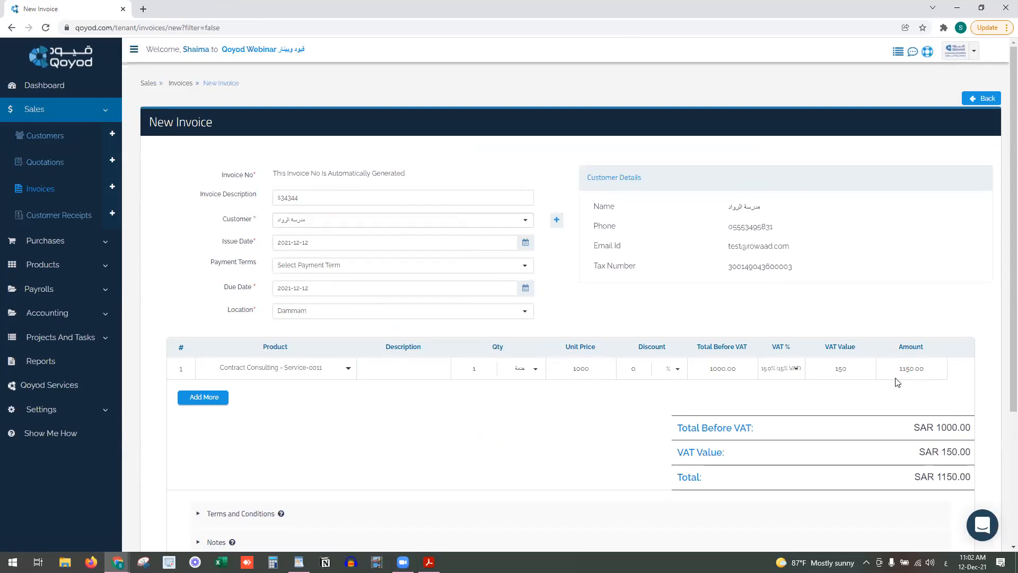
scroll(539, 384, down, 2)
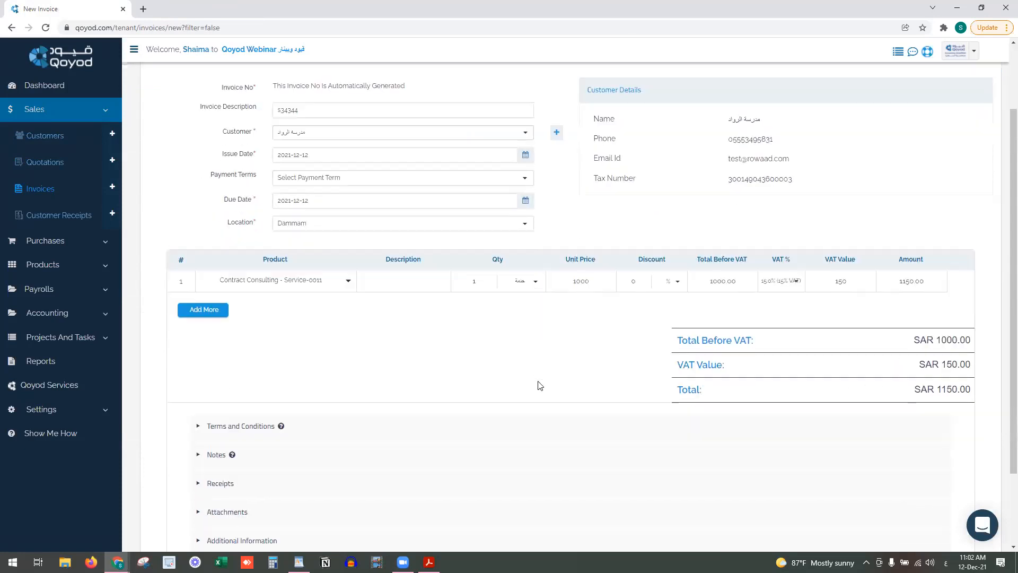
click(201, 409)
scroll(530, 388, down, 2)
Replace the Arabic terms with 'Pay 50% in Advance'
click(541, 359)
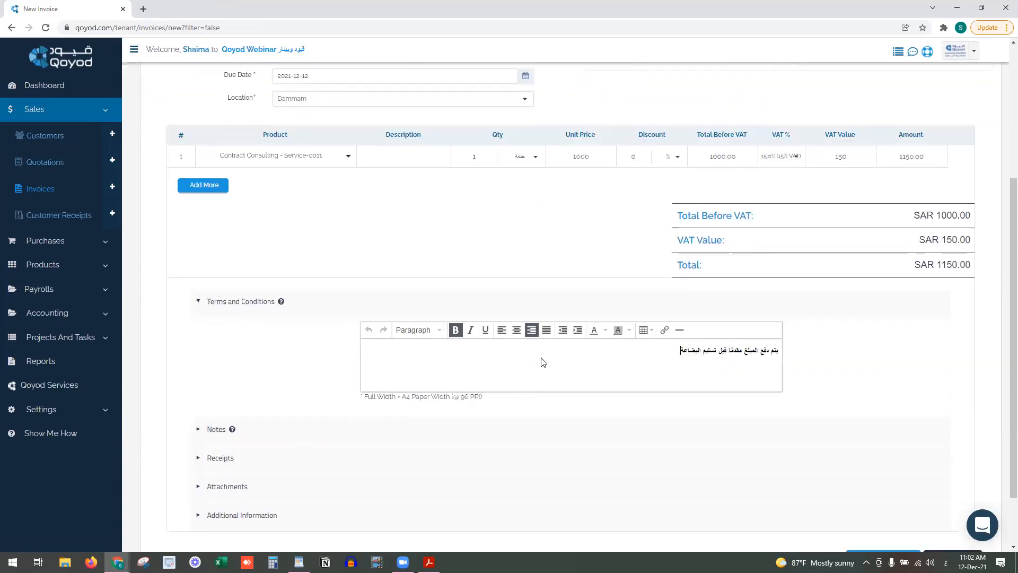
click(570, 347)
key(ctrl+a)
key(BackSpace)
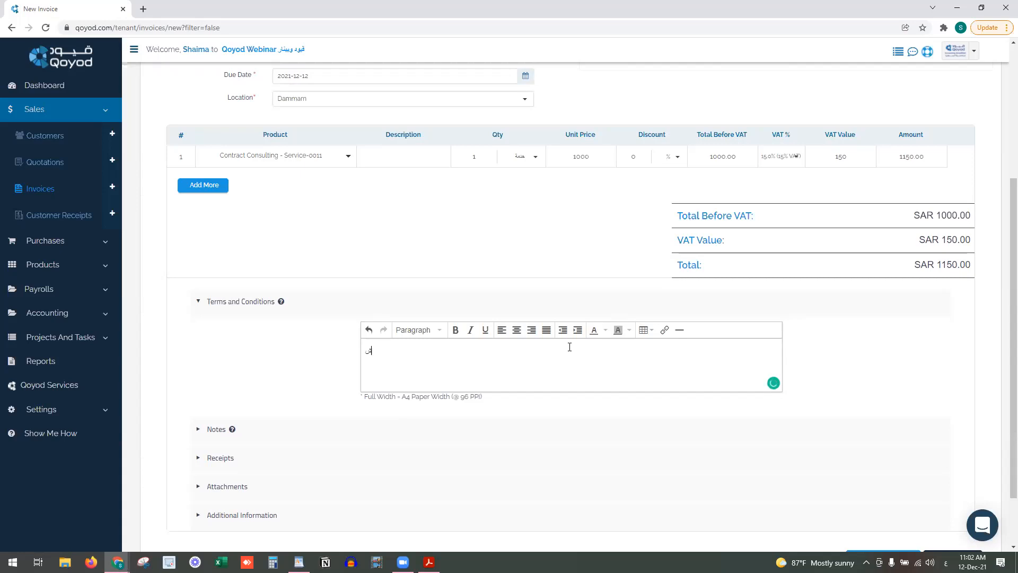
text(p)
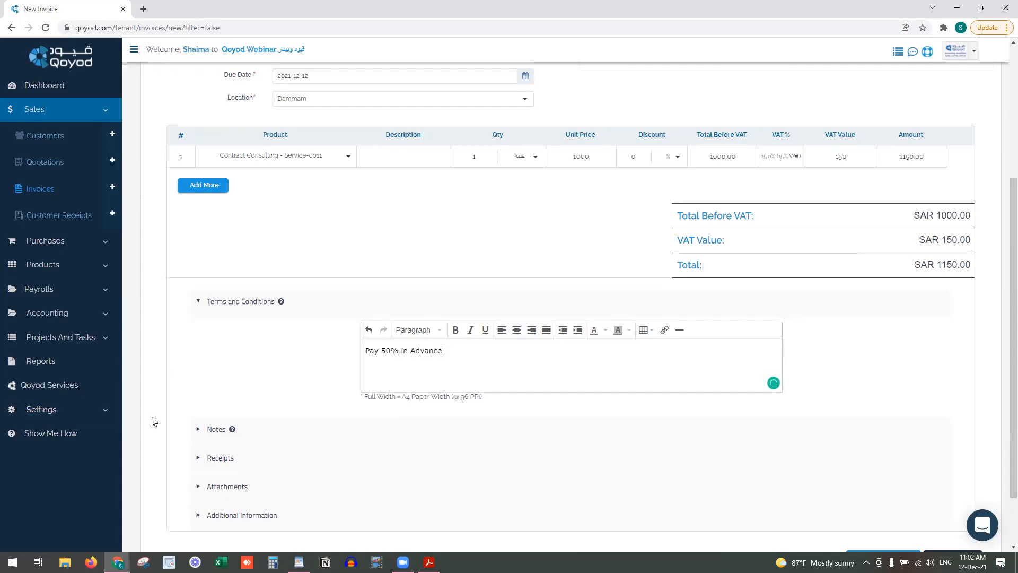
Replace the Arabic note with 'you can get benefit or contract consulting with 3 months with the issue date'
click(207, 429)
scroll(613, 373, down, 2)
triple_click(613, 373)
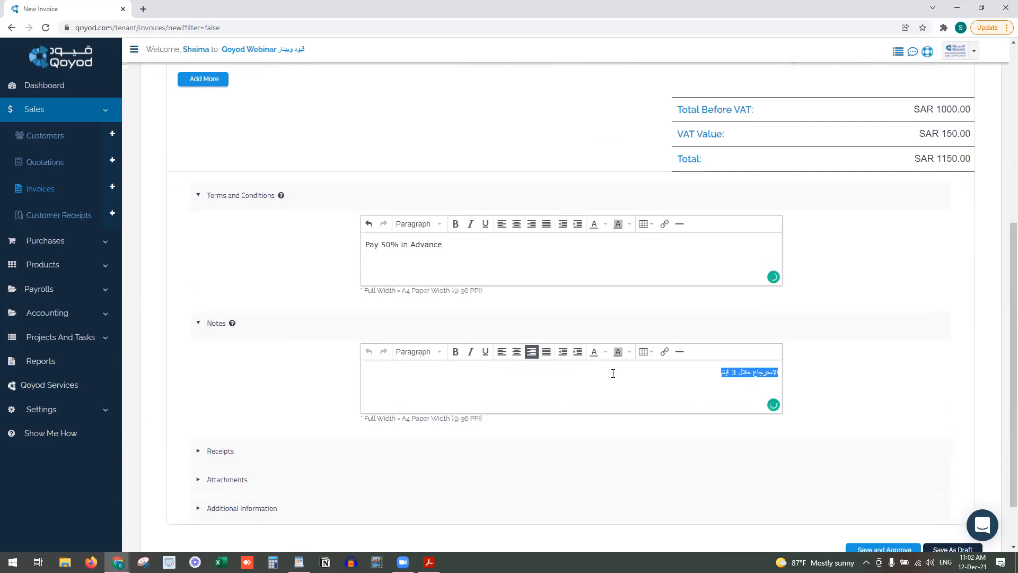
text(y)
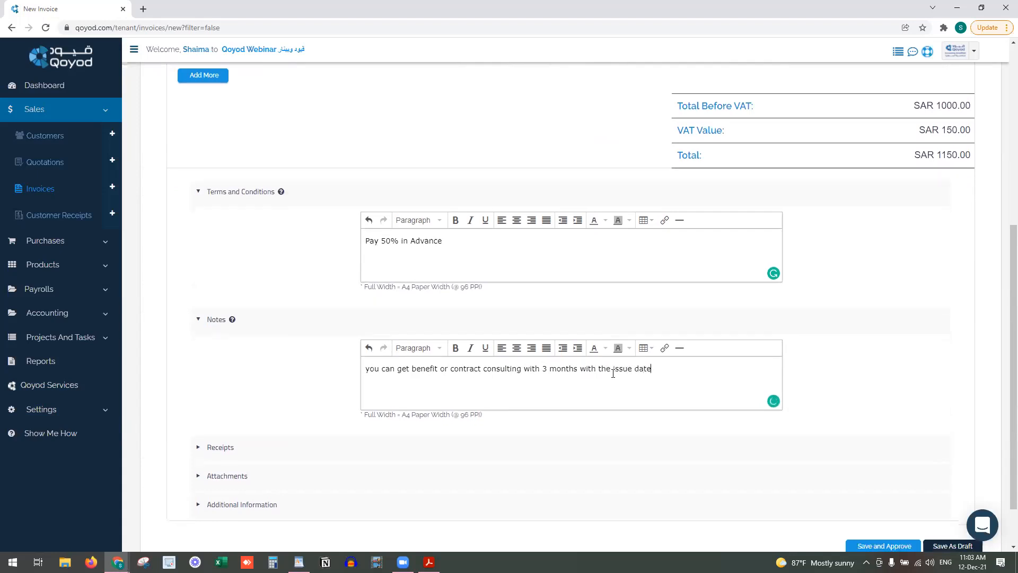
scroll(610, 374, down, 1)
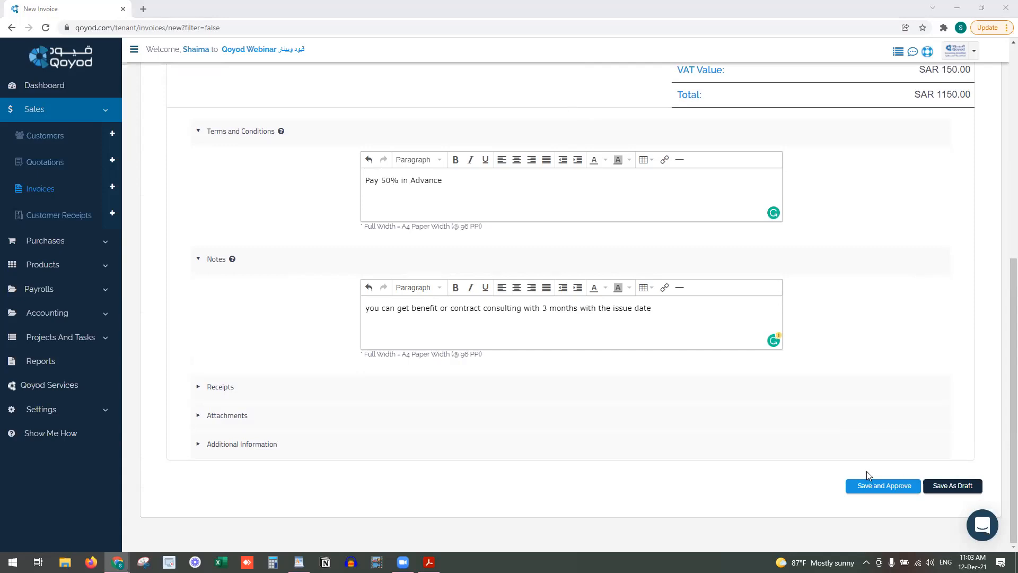
Save and approve the SAR 1150.00 invoice
click(871, 485)
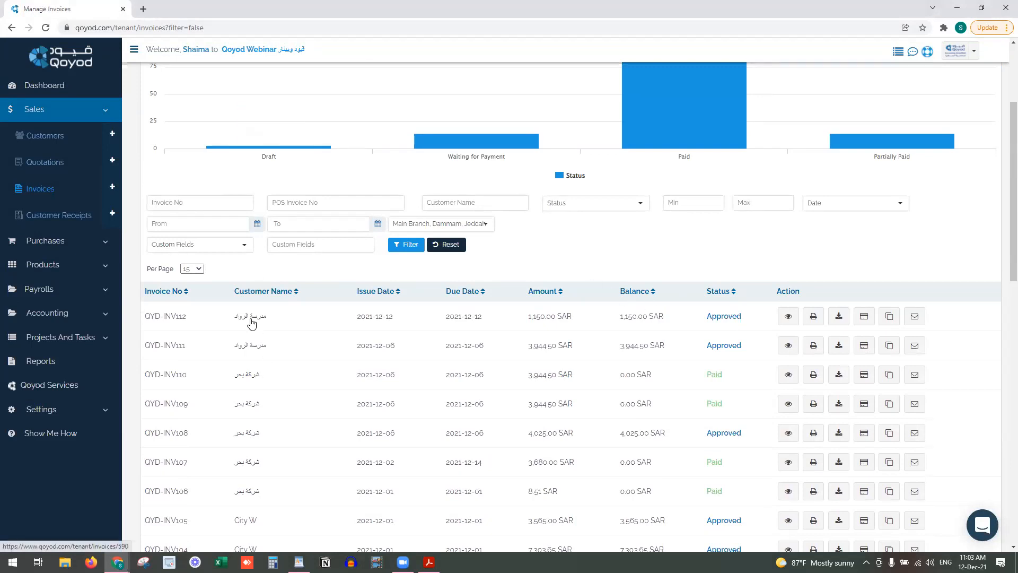
Download QYD-INV112's PDF, zoom out to check its terms and note, then close it
click(838, 317)
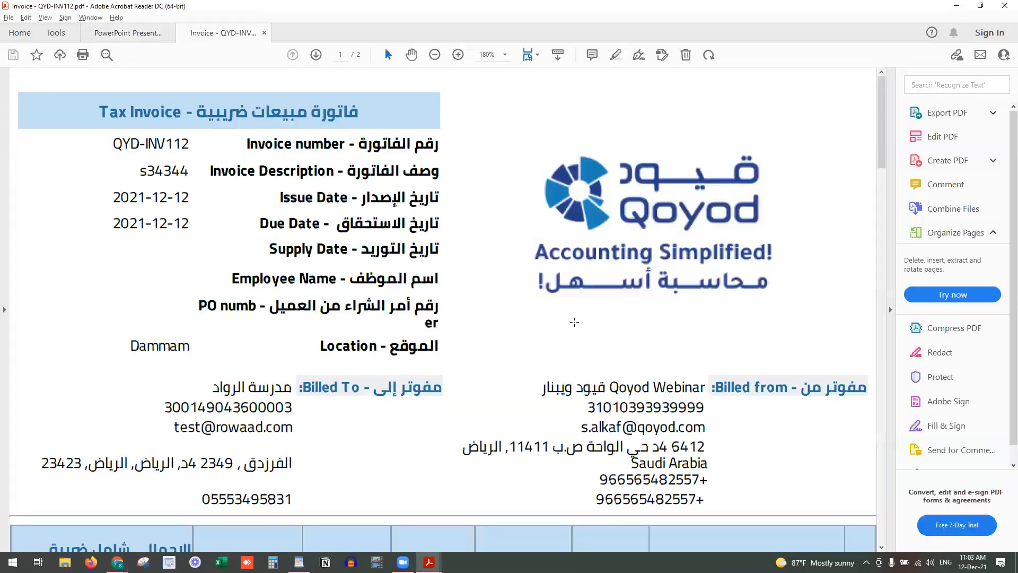
click(424, 59)
click(425, 59)
click(425, 59)
click(425, 60)
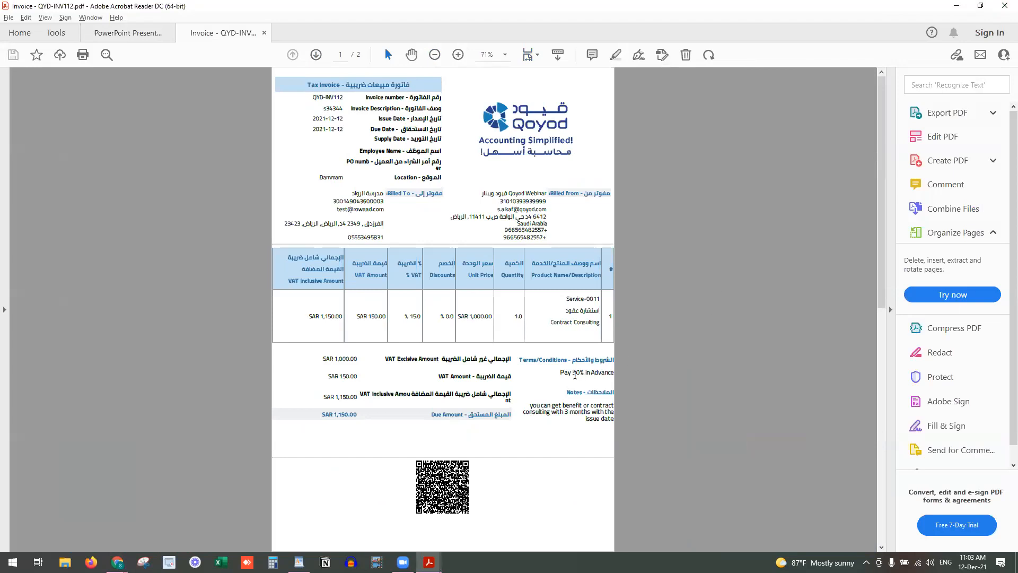
drag(575, 375, 614, 373)
drag(552, 406, 614, 406)
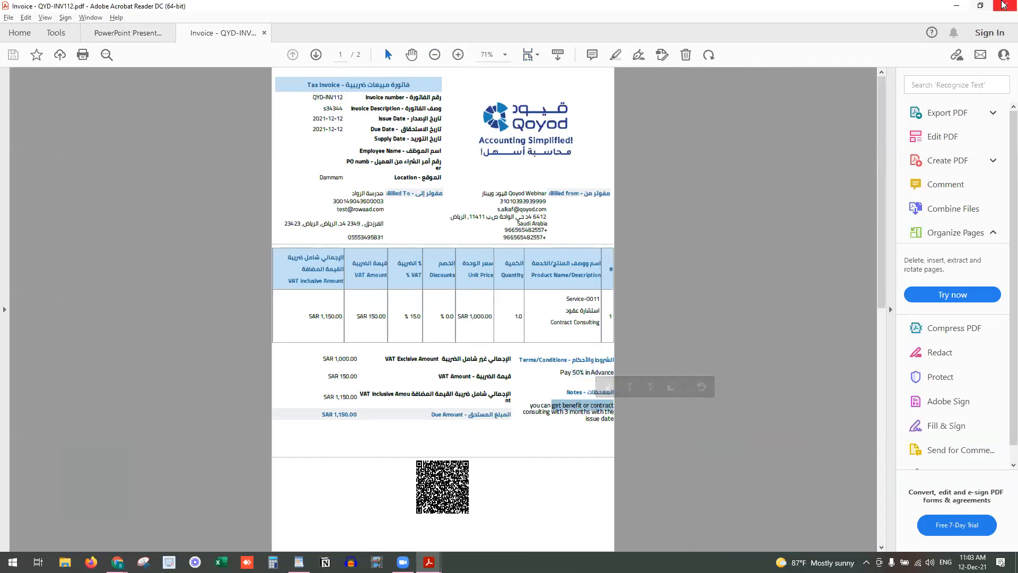
click(1004, 5)
key(Tab)
Open QYD-INV112's details and start a return credit note from it
key(Return)
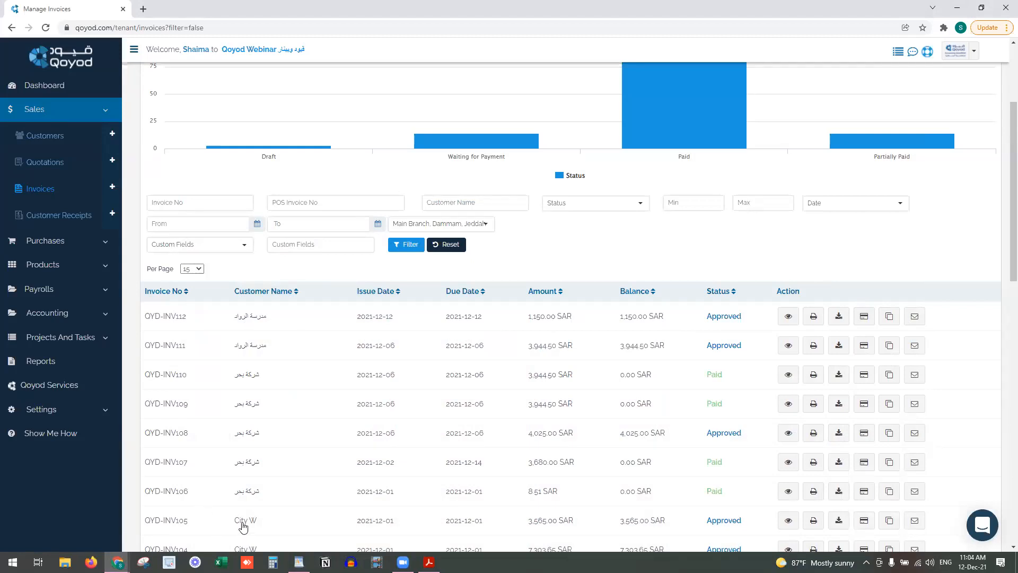
click(791, 317)
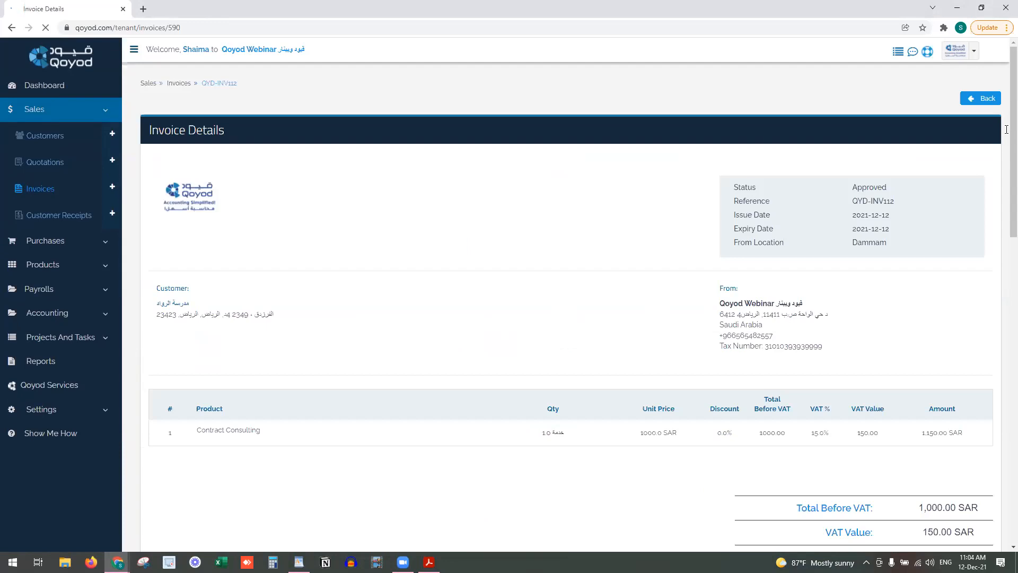
drag(1013, 128, 1002, 446)
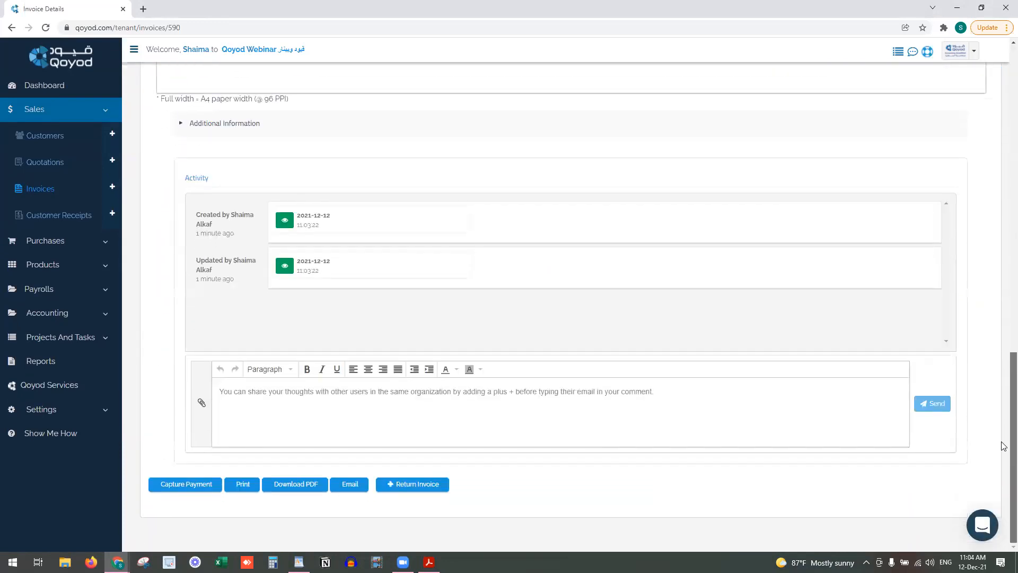
click(405, 488)
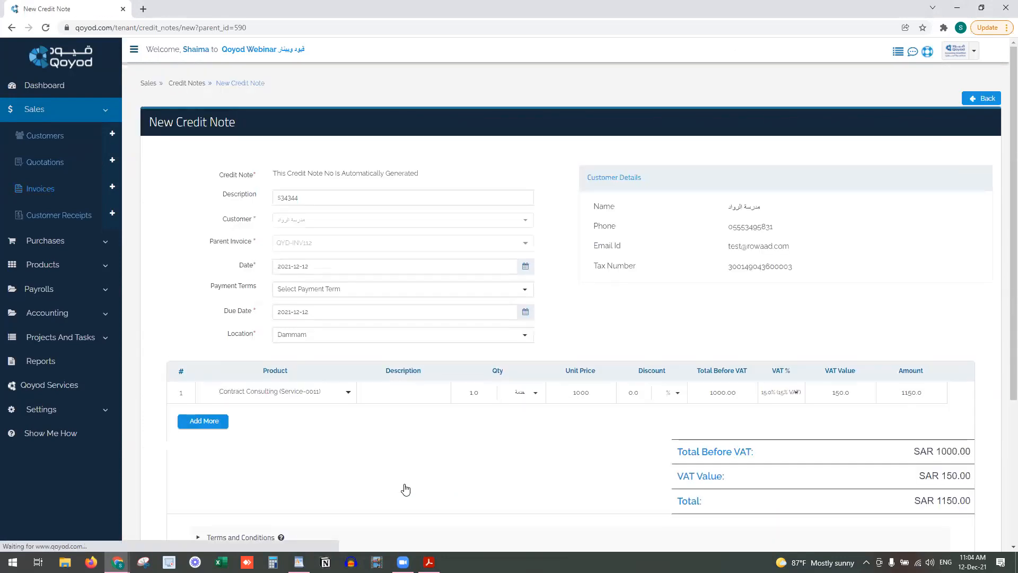
Try a standalone credit note for QYD-INV112 in a new invoices tab, then close that tab
drag(148, 127, 214, 131)
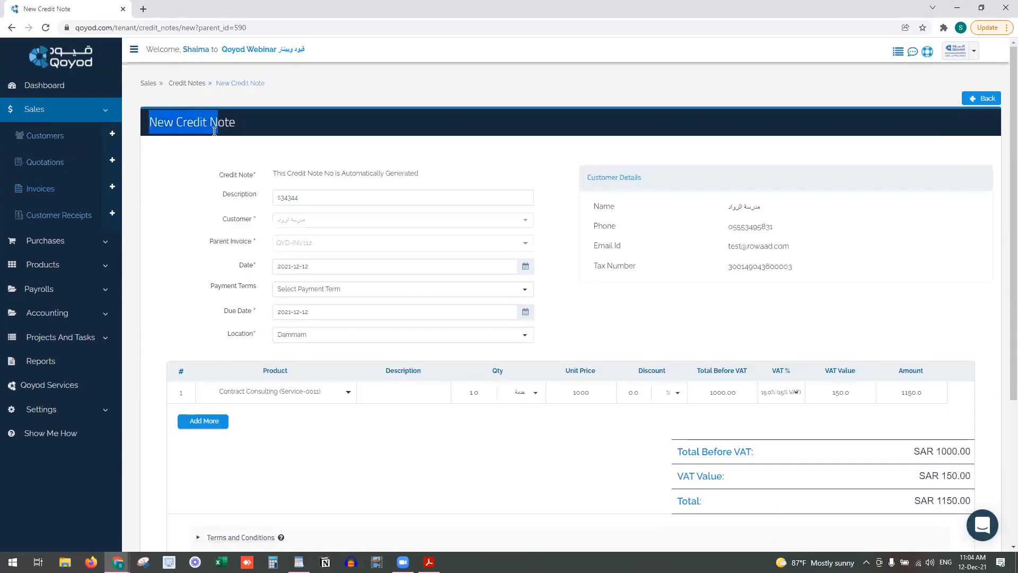
right_click(62, 194)
click(79, 198)
click(234, 9)
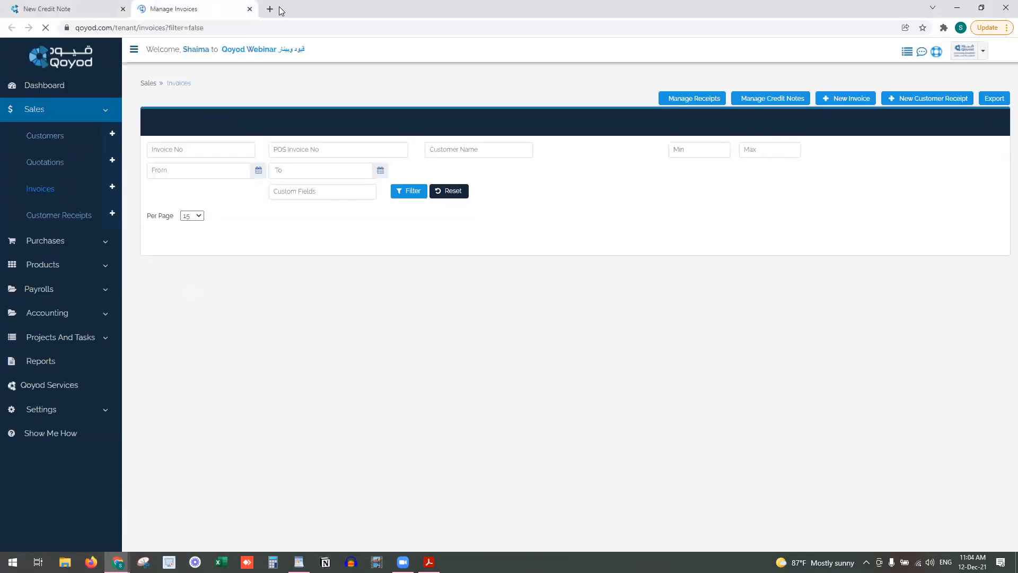
click(771, 98)
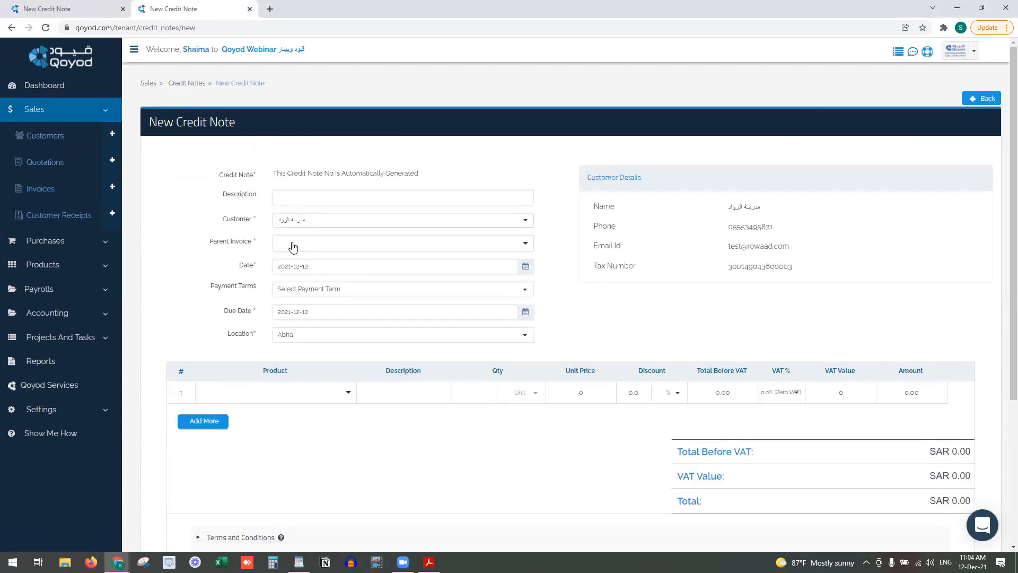
click(310, 244)
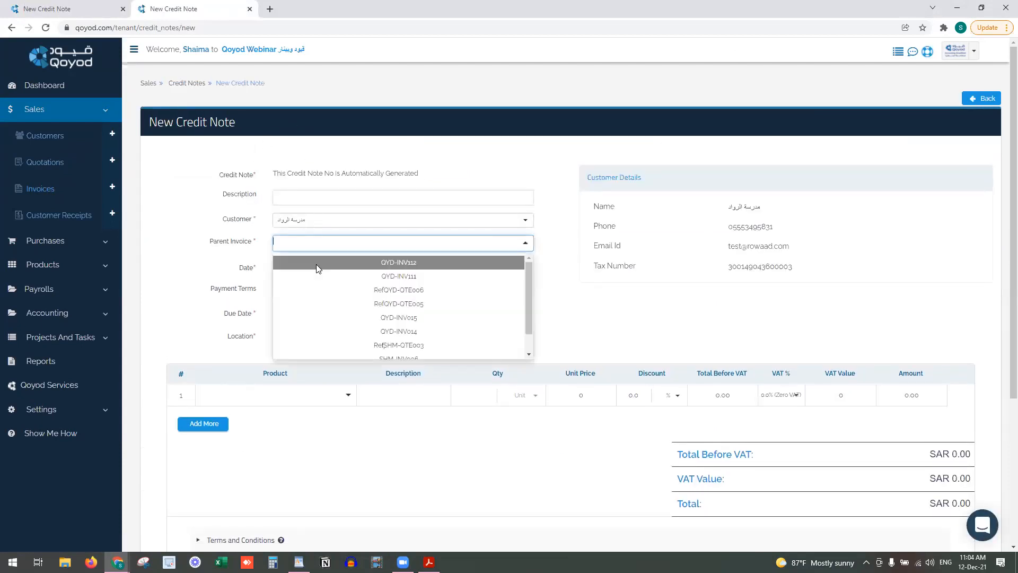
click(316, 263)
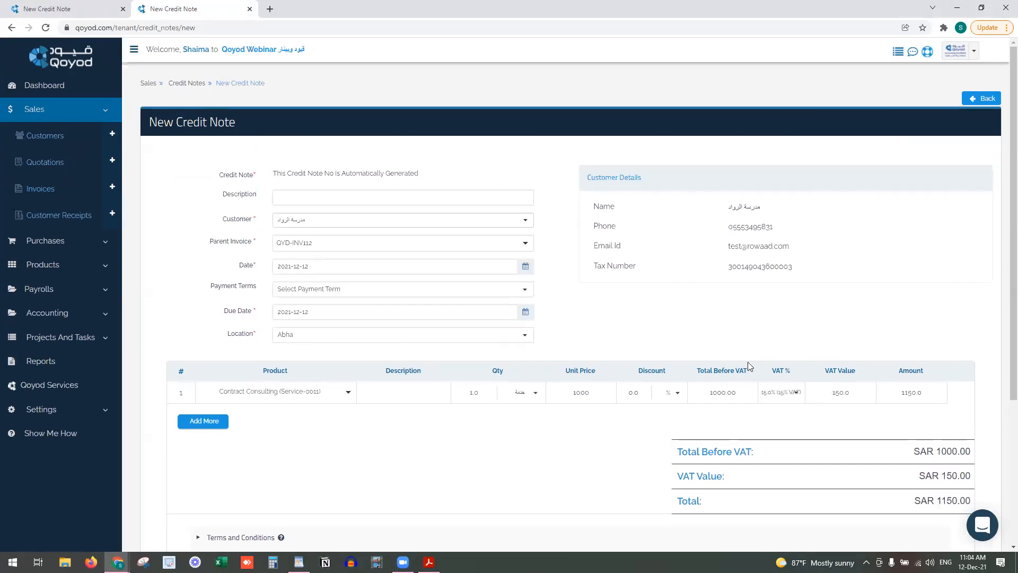
click(249, 9)
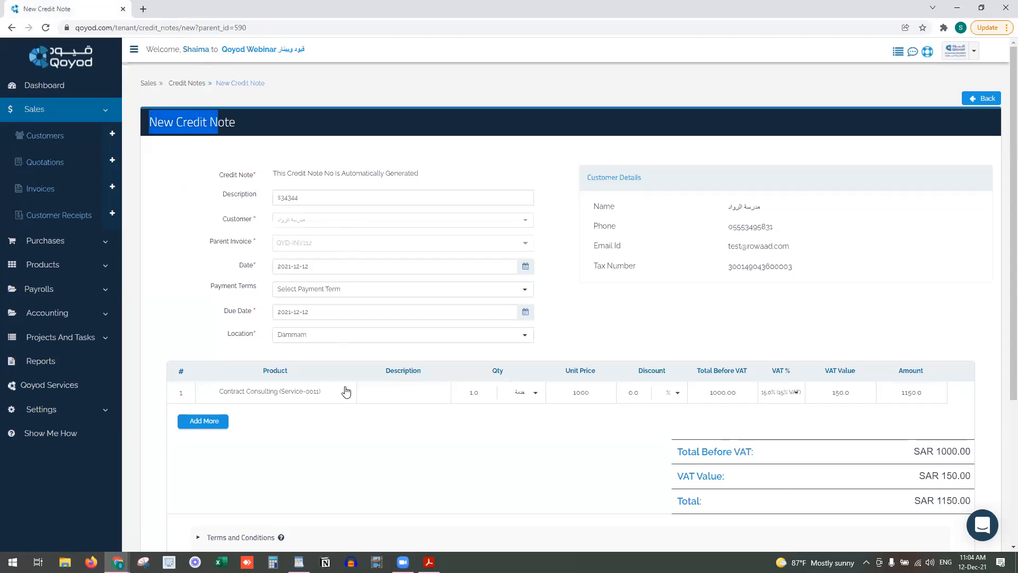
Describe the Contract Consulting line as XXX and save and approve the credit note
click(386, 396)
text(XXX)
scroll(390, 397, down, 3)
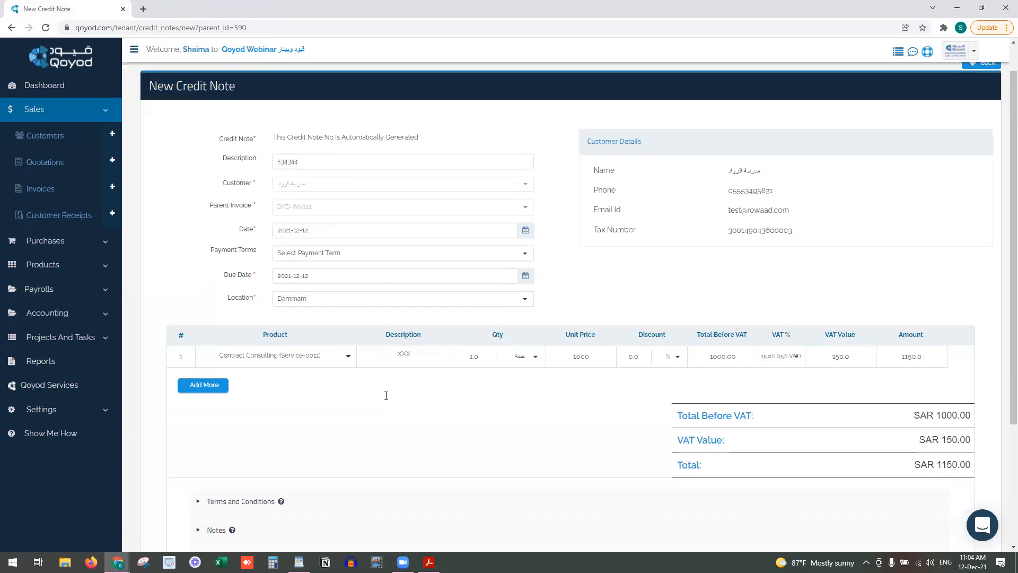
scroll(357, 357, up, 1)
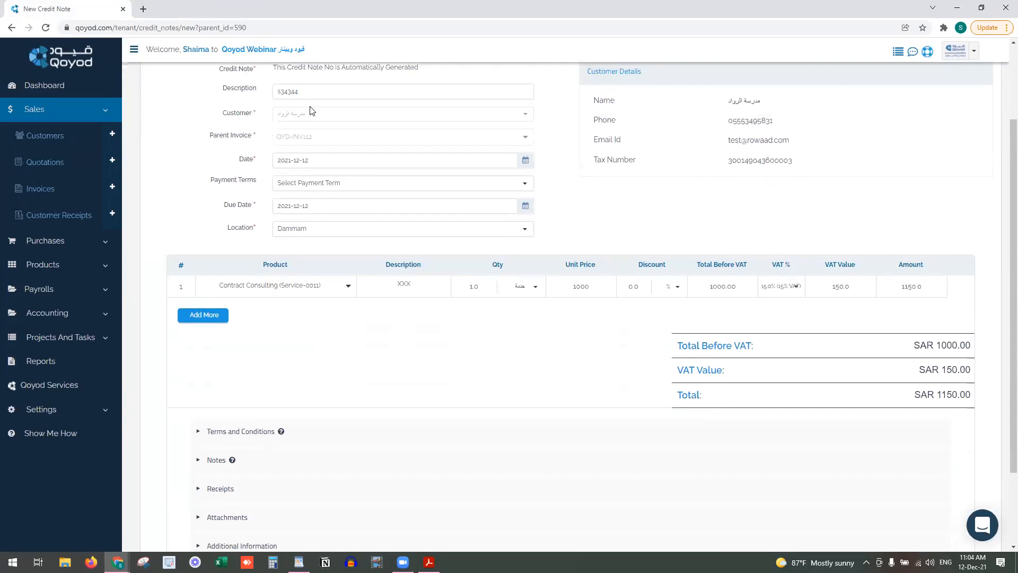
scroll(453, 507, down, 2)
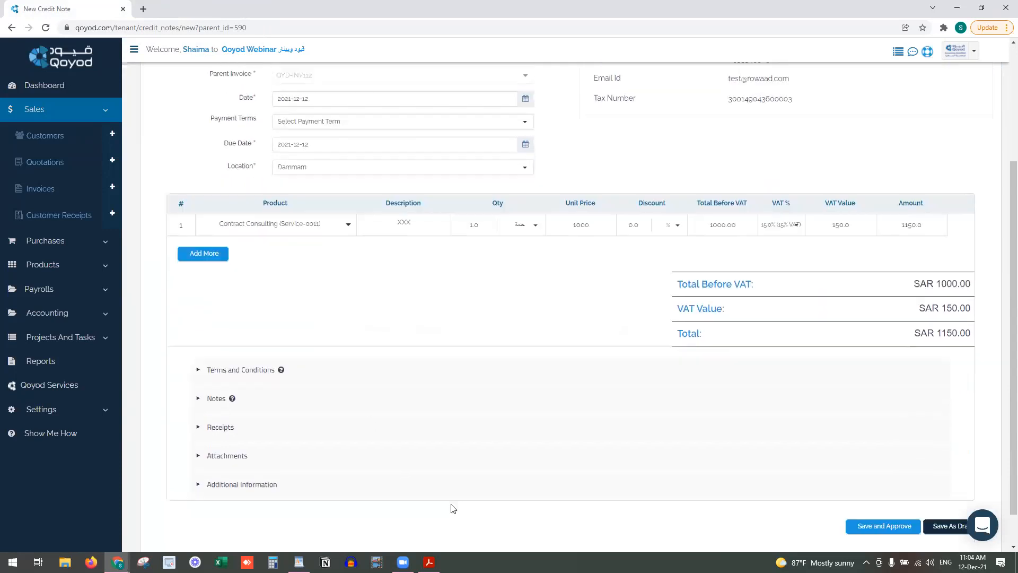
click(878, 491)
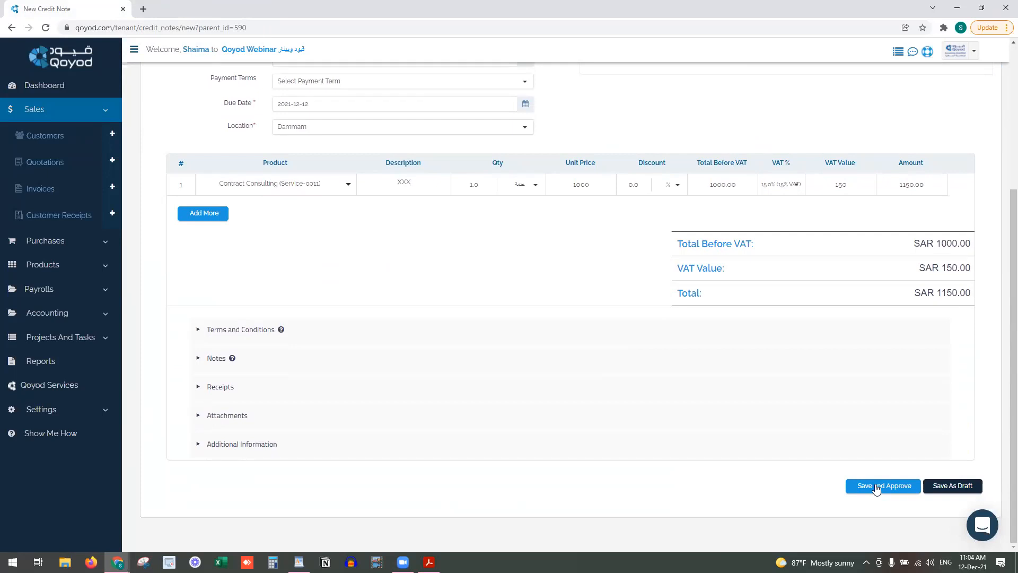
click(877, 488)
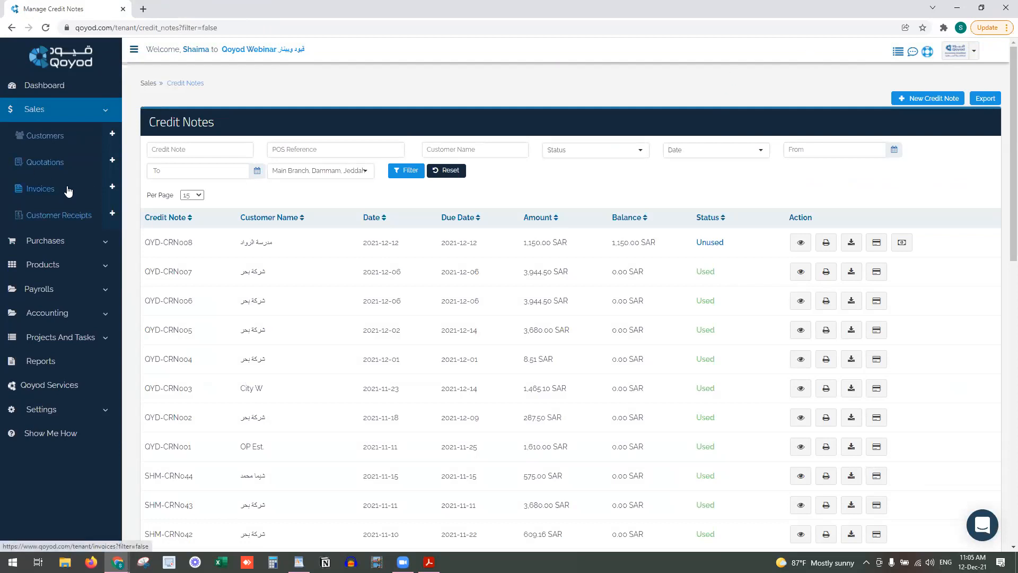
Open the allocation for credit note QYD-CRN008, then cancel it
click(877, 244)
click(450, 123)
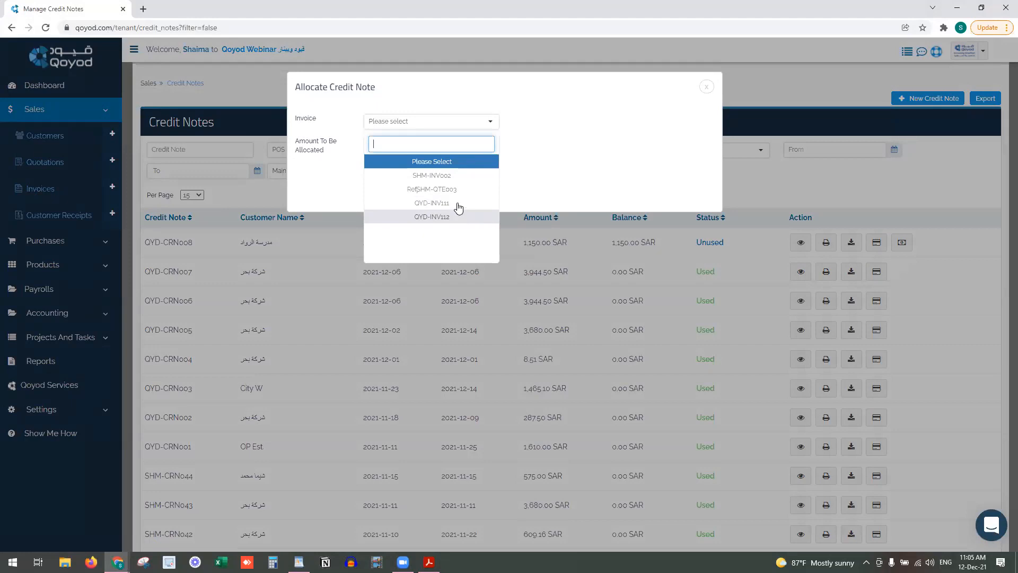
click(721, 83)
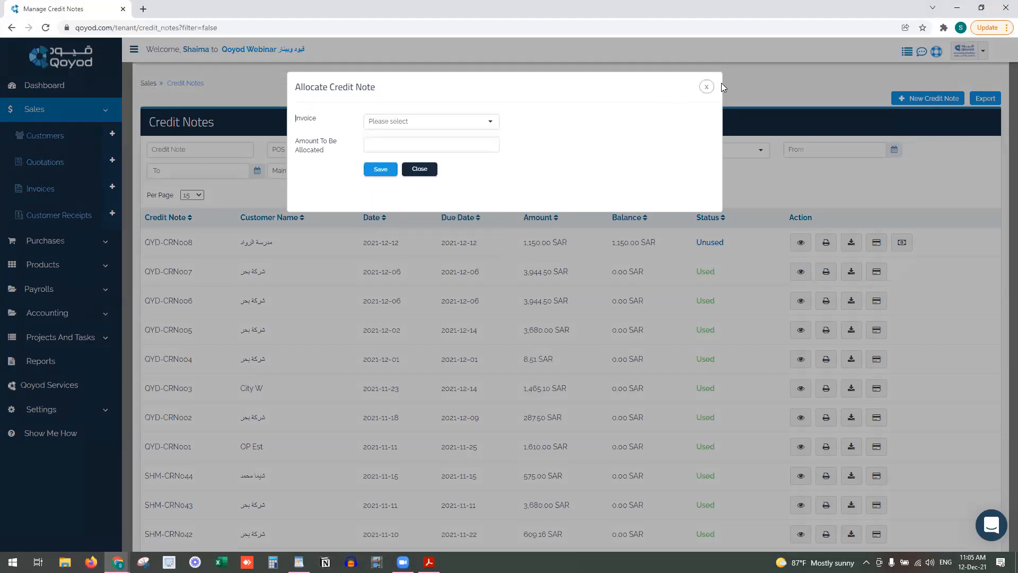
click(707, 87)
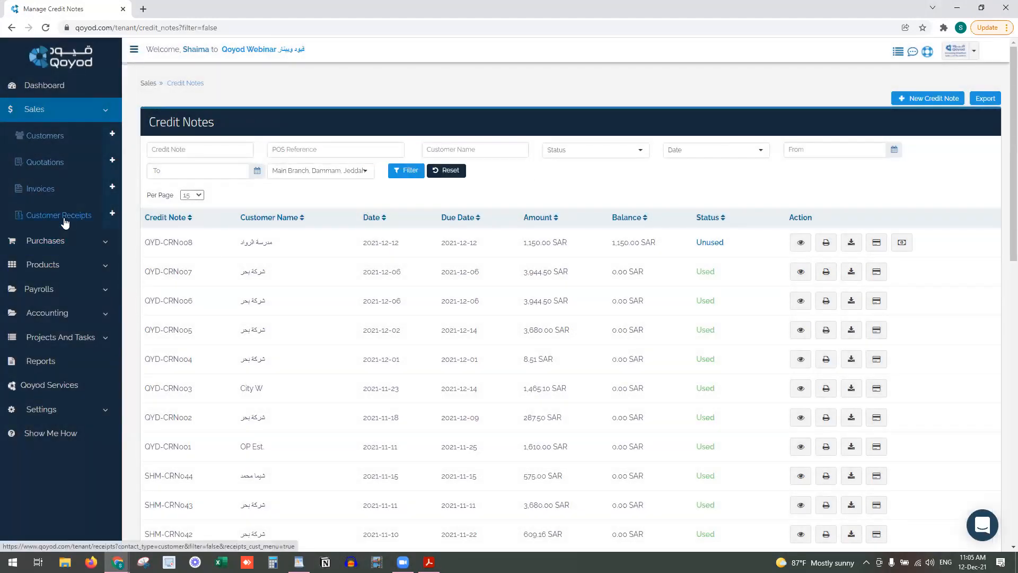
Open Sales > Invoices in a new tab and switch to it
right_click(68, 188)
click(83, 195)
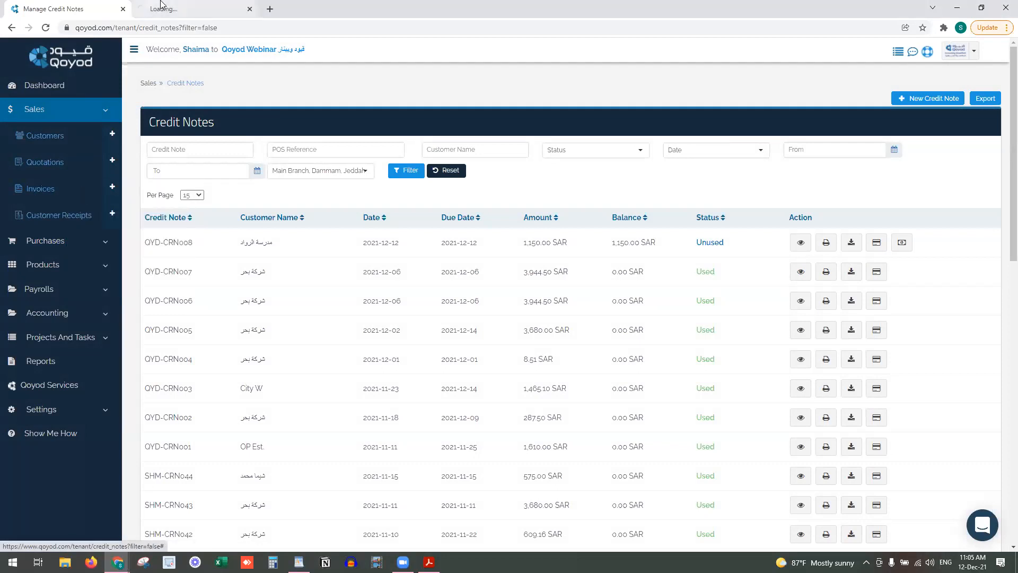
click(170, 8)
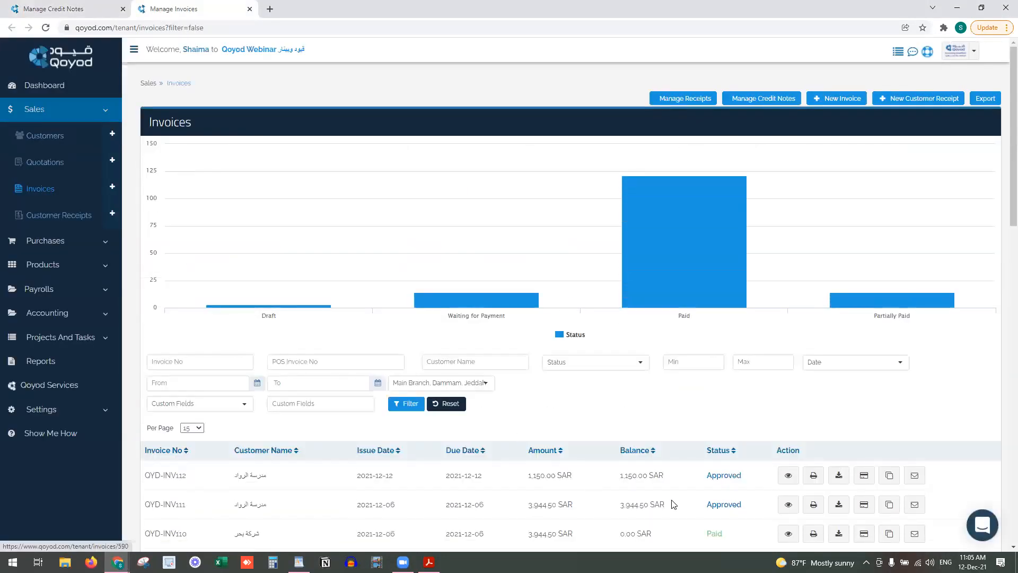
Record a 150 SAR cash-on-hand receipt dated 2021-12-12 on QYD-INV112, then open Customer Receipts in a new tab
click(862, 476)
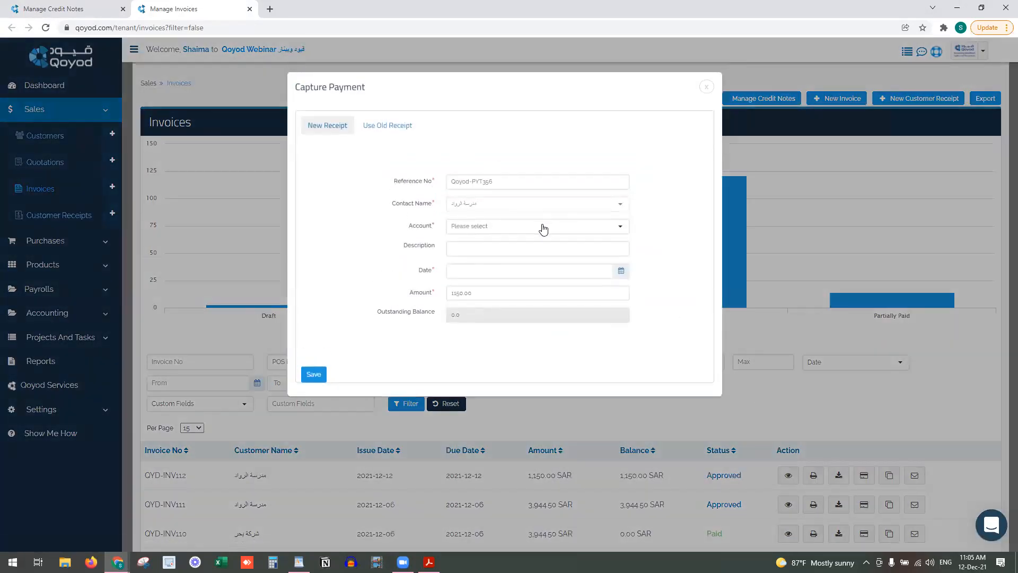
click(541, 226)
click(550, 295)
click(619, 271)
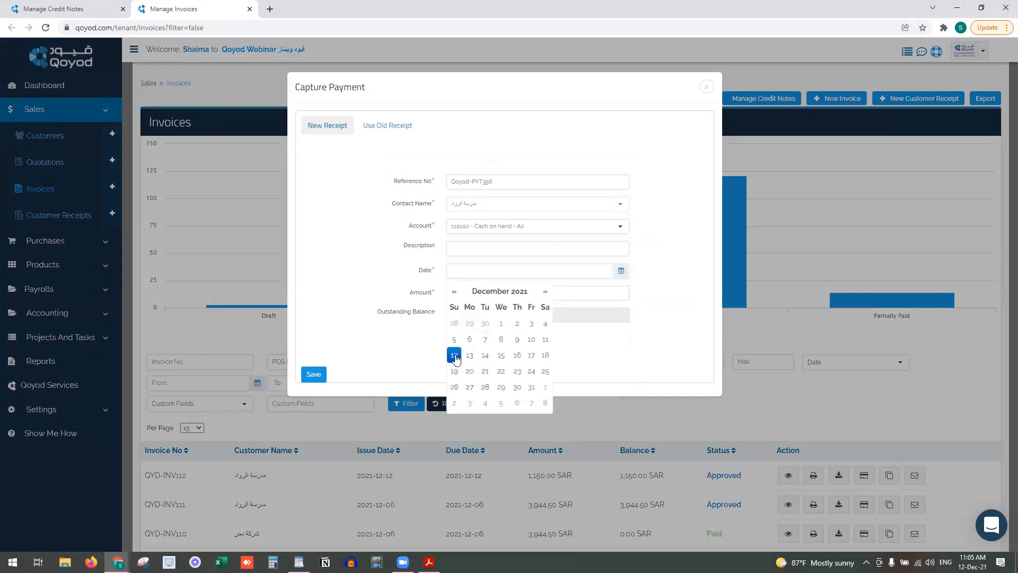
click(457, 358)
click(455, 292)
key(BackSpace)
click(315, 374)
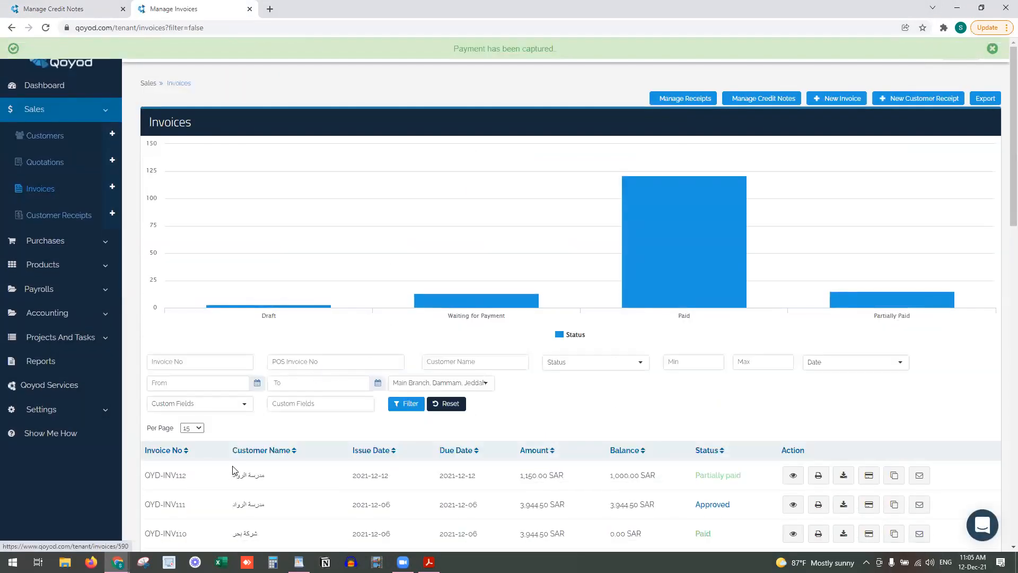
right_click(66, 212)
click(91, 218)
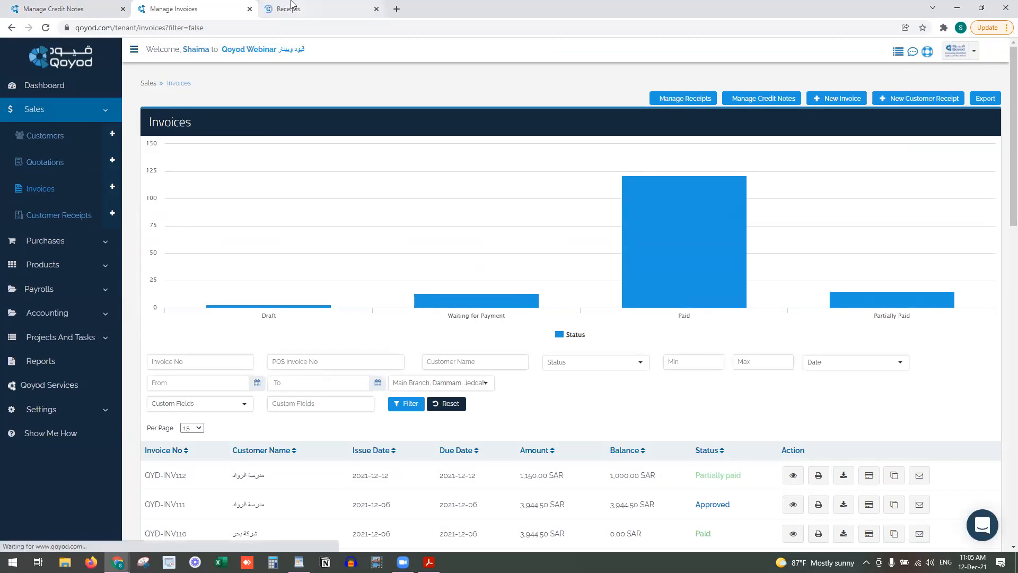
Delete receipt Qoyod-PYT356 from the Customer Receipts list
click(284, 9)
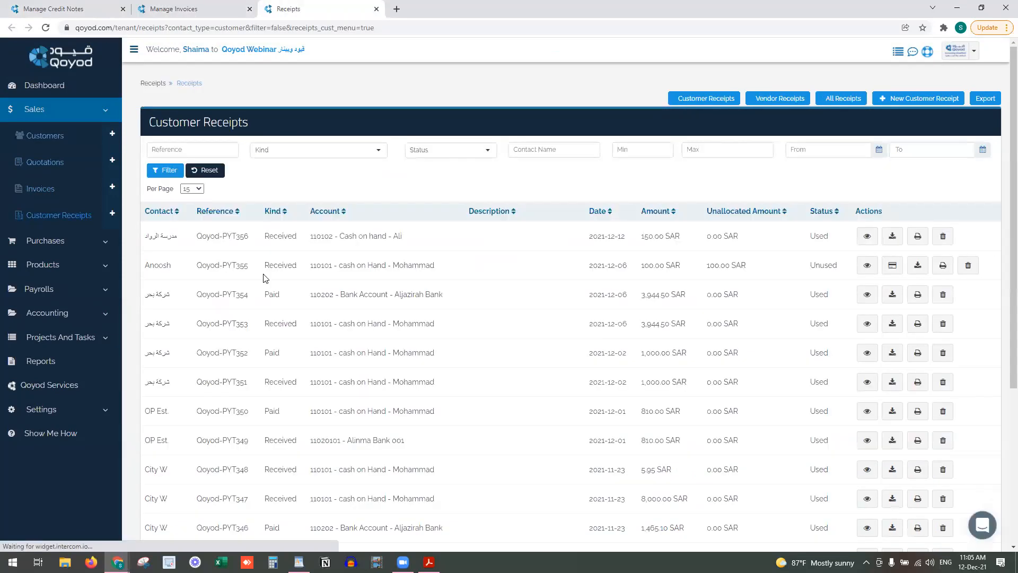
click(944, 236)
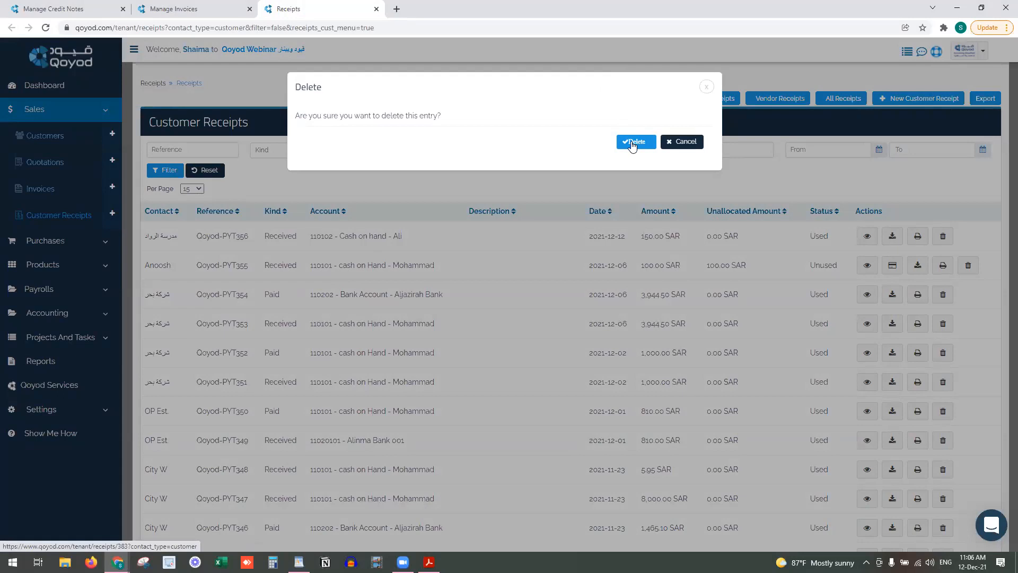
click(632, 144)
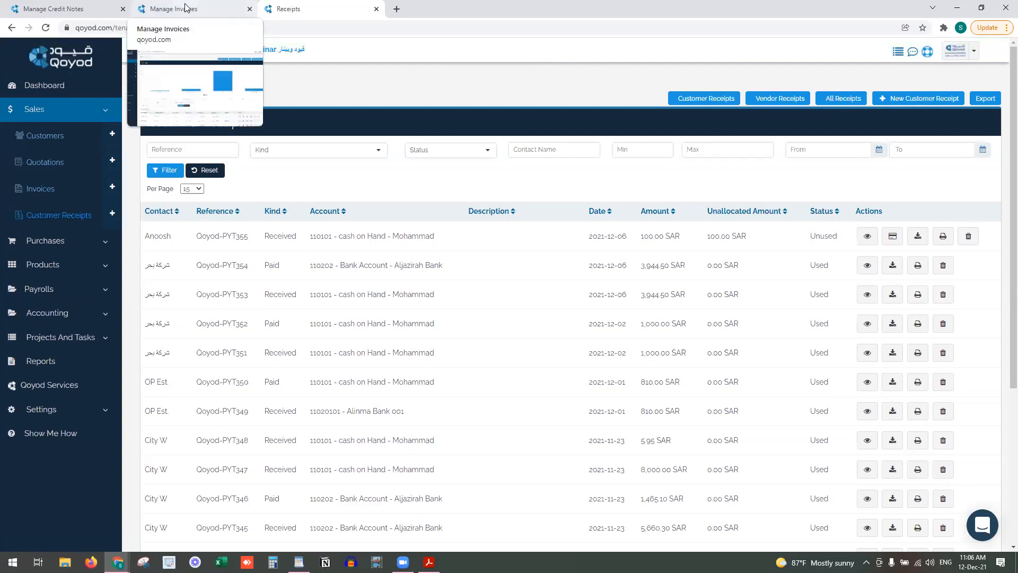
Allocate 1150 SAR of credit note QYD-CRN008 to QYD-INV112 and check its Used status
click(186, 7)
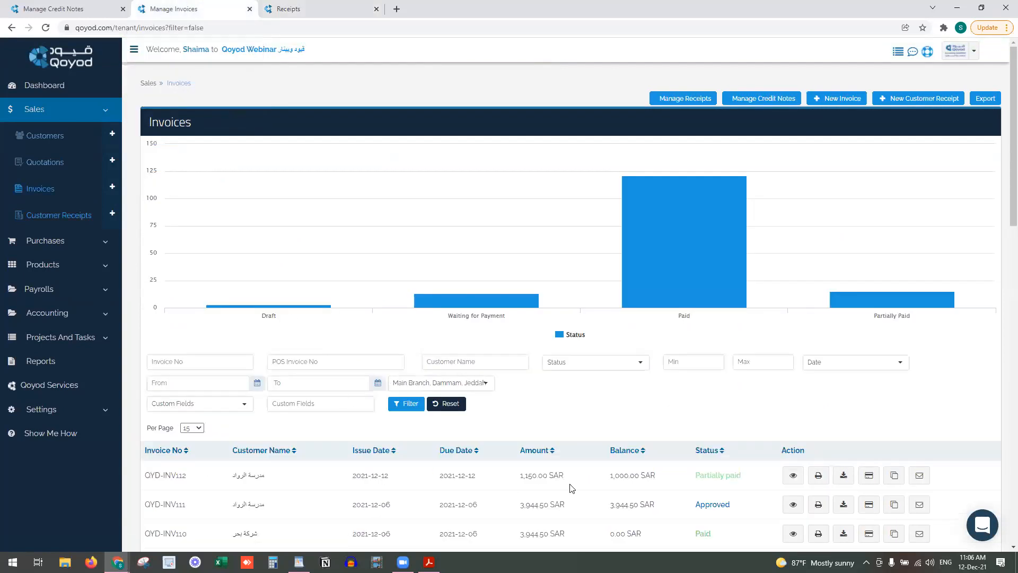
click(82, 9)
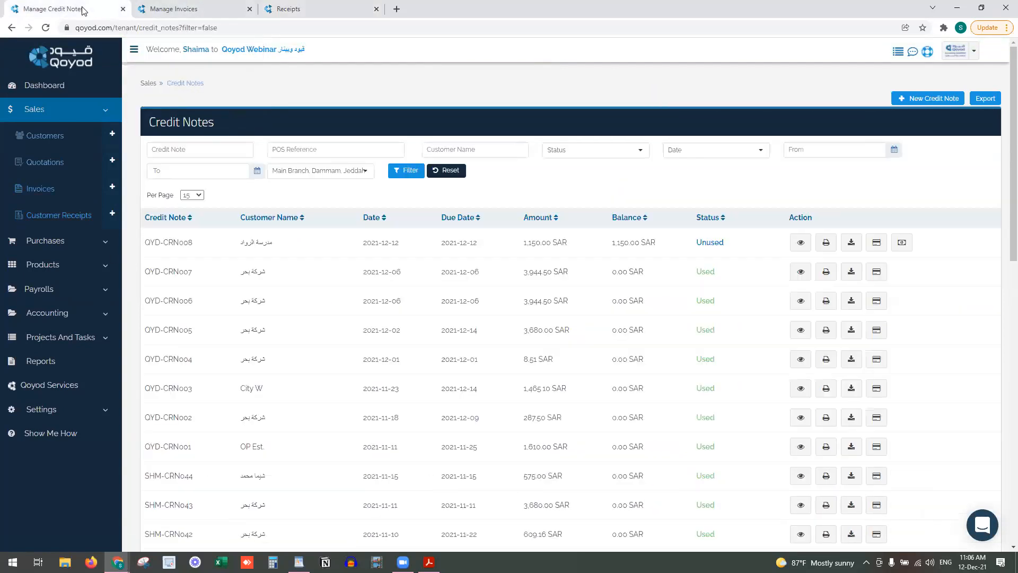
click(877, 242)
click(478, 123)
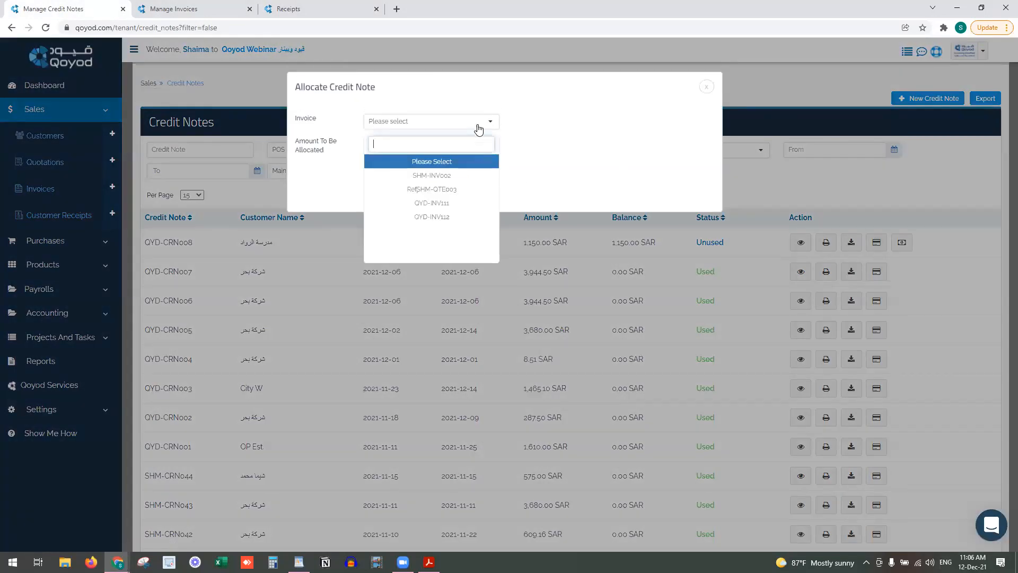
click(477, 216)
click(386, 145)
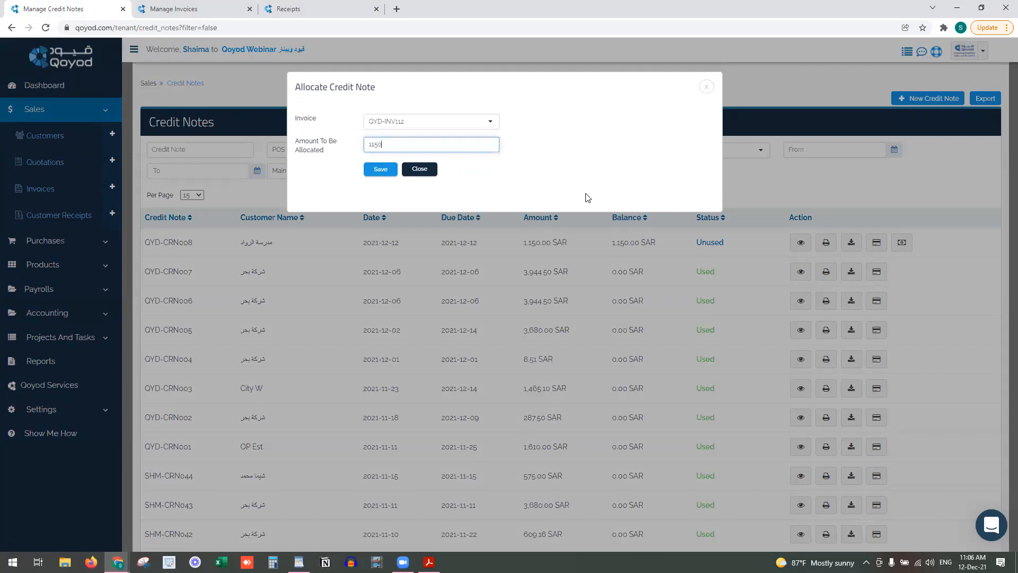
click(374, 170)
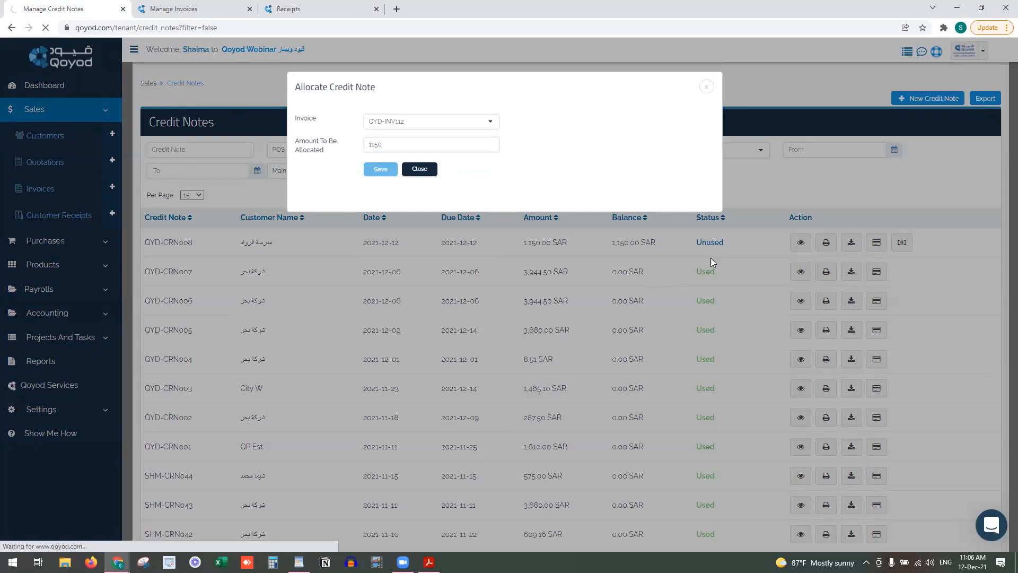
drag(721, 249, 689, 250)
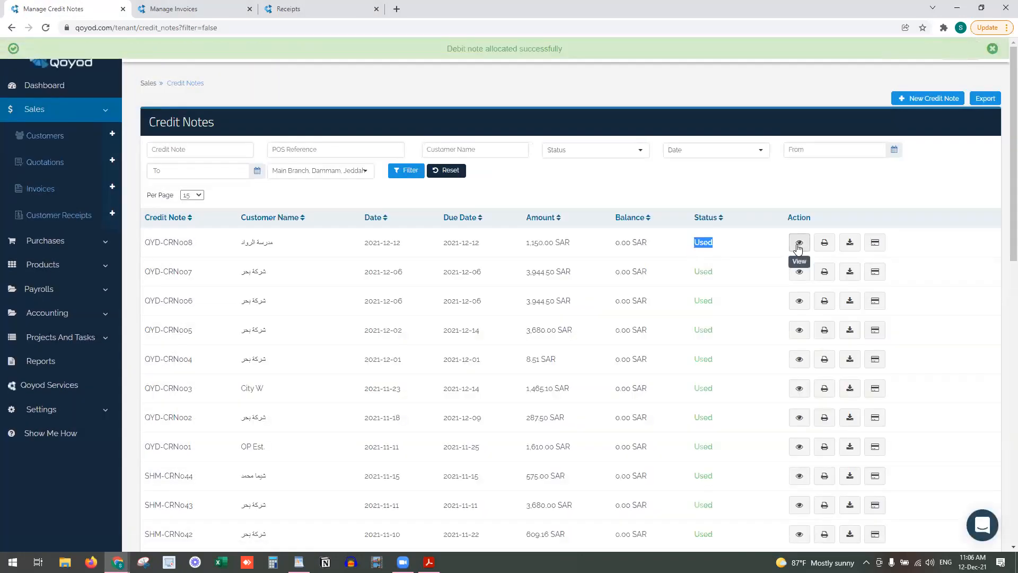
key(ctrl+Tab)
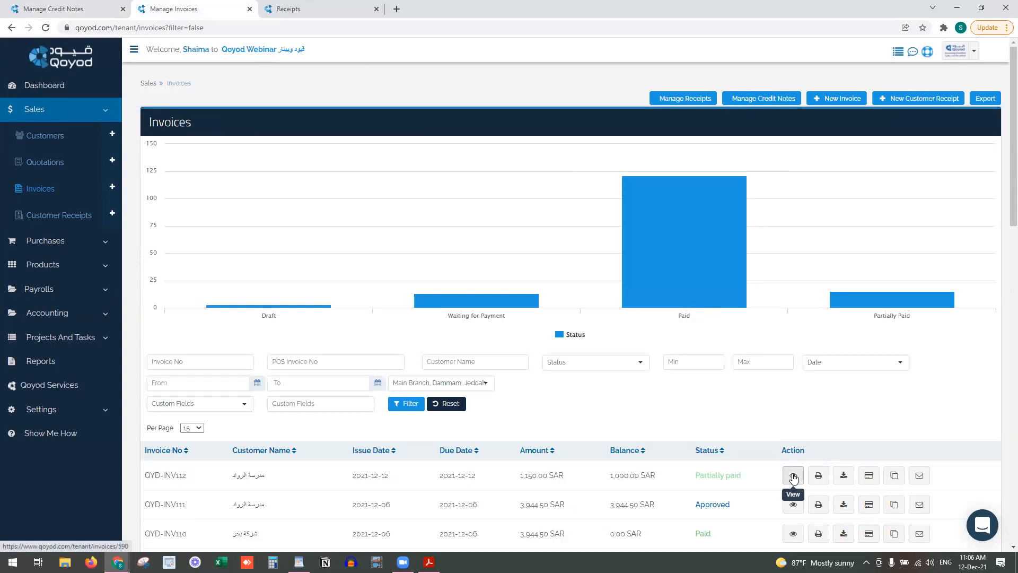
View QYD-INV112's details to confirm it was paid using the credit note
click(32, 8)
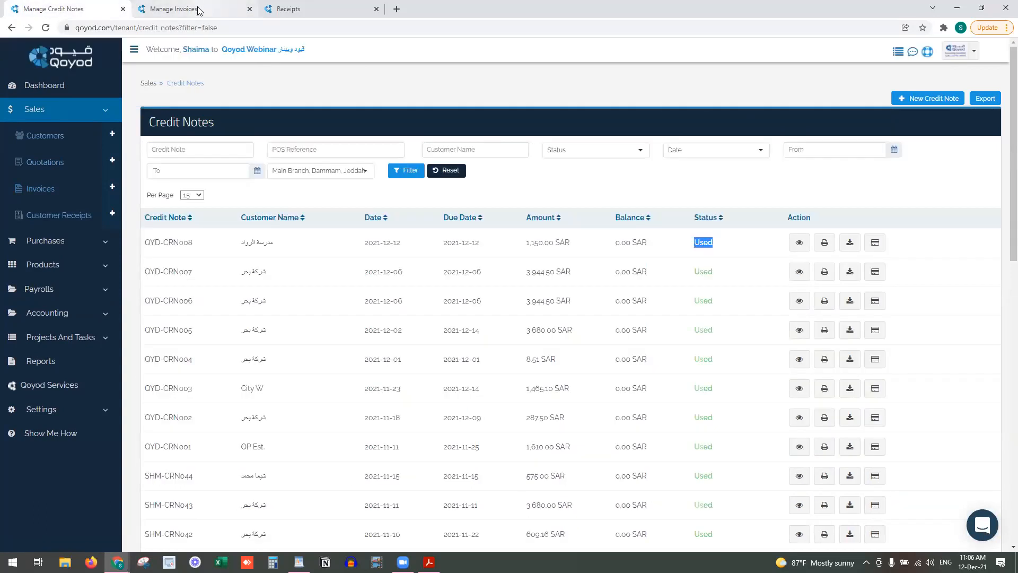
click(165, 7)
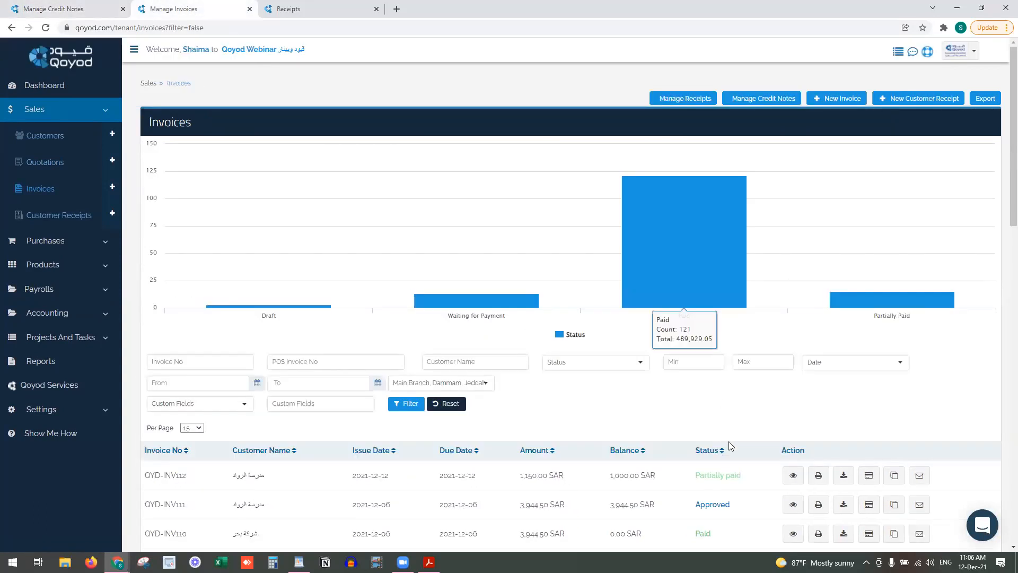
click(794, 475)
scroll(796, 462, down, 3)
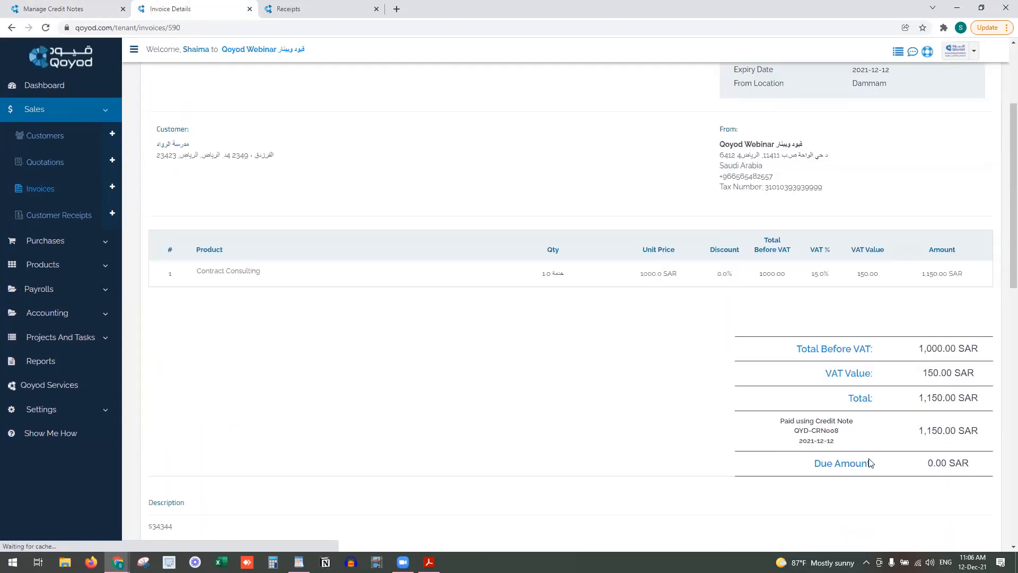
drag(758, 421, 857, 424)
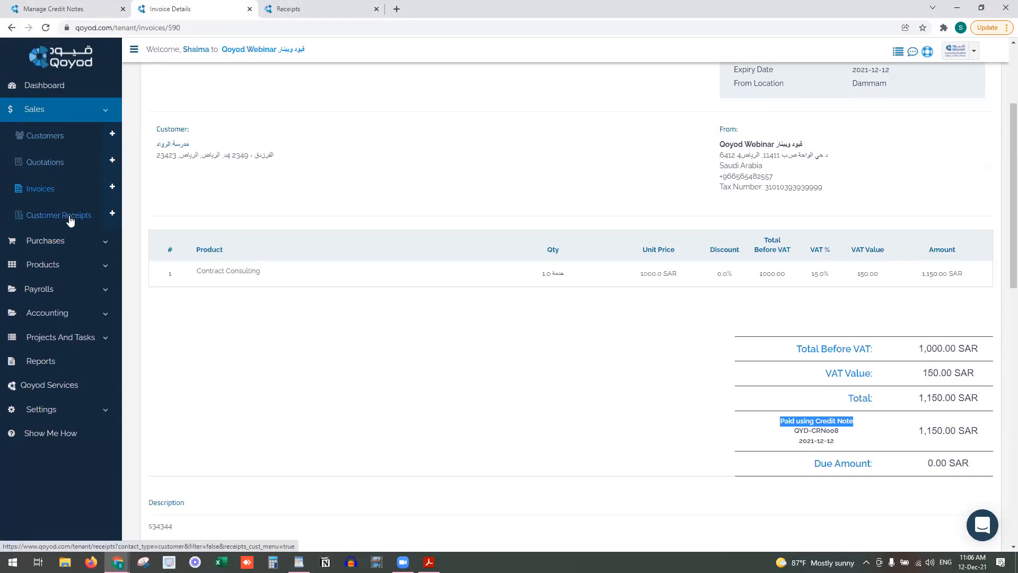
Reload the invoices list and review QYD-INV112 as Paid and QYD-INV111 still outstanding
click(39, 5)
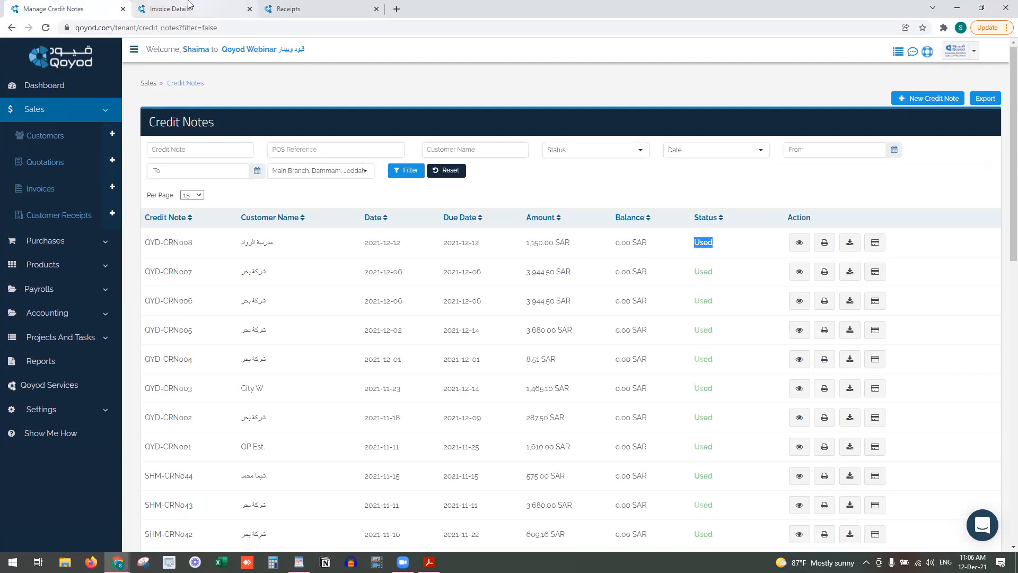
mouse_move(189, 4)
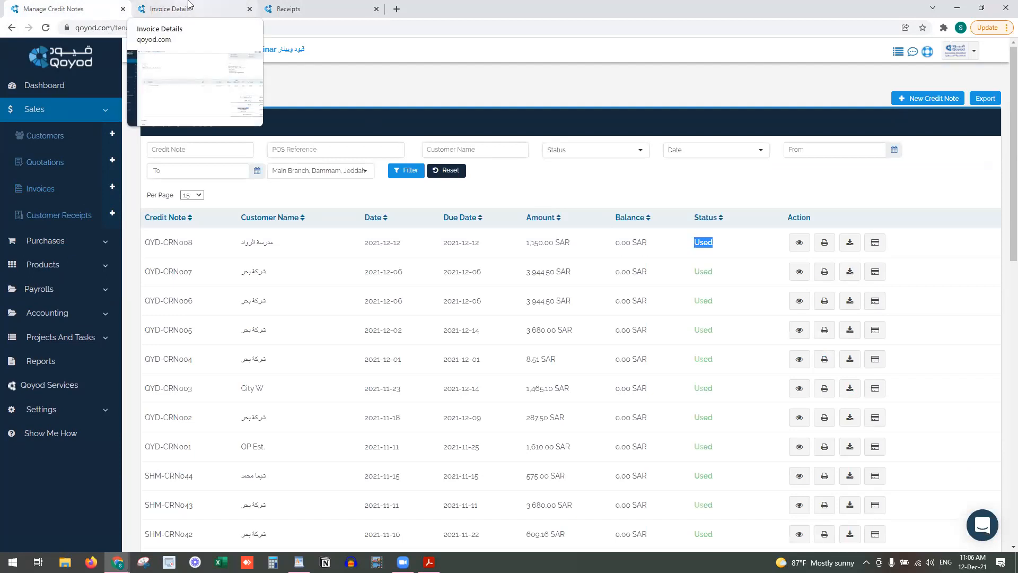
click(190, 4)
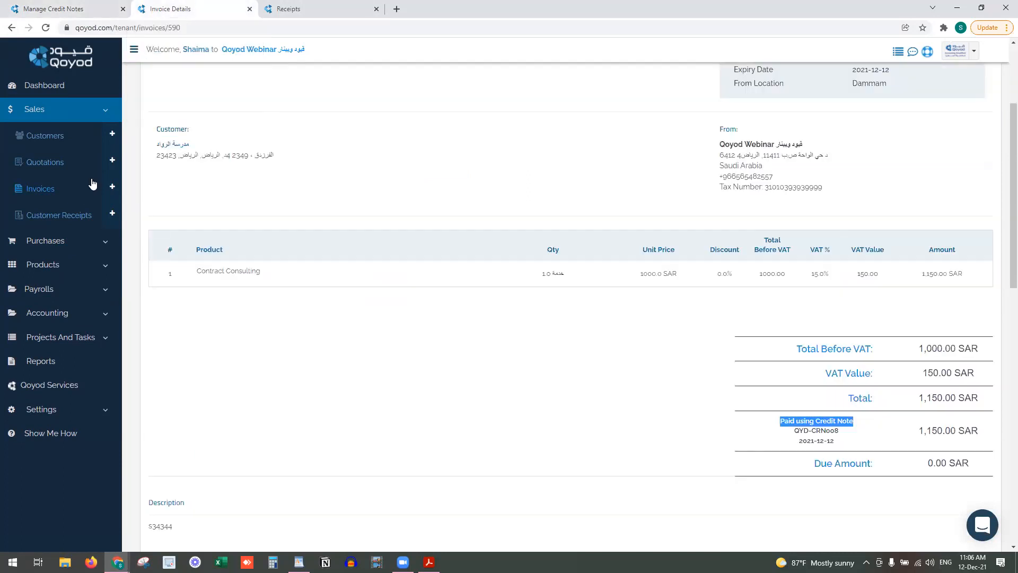
click(68, 195)
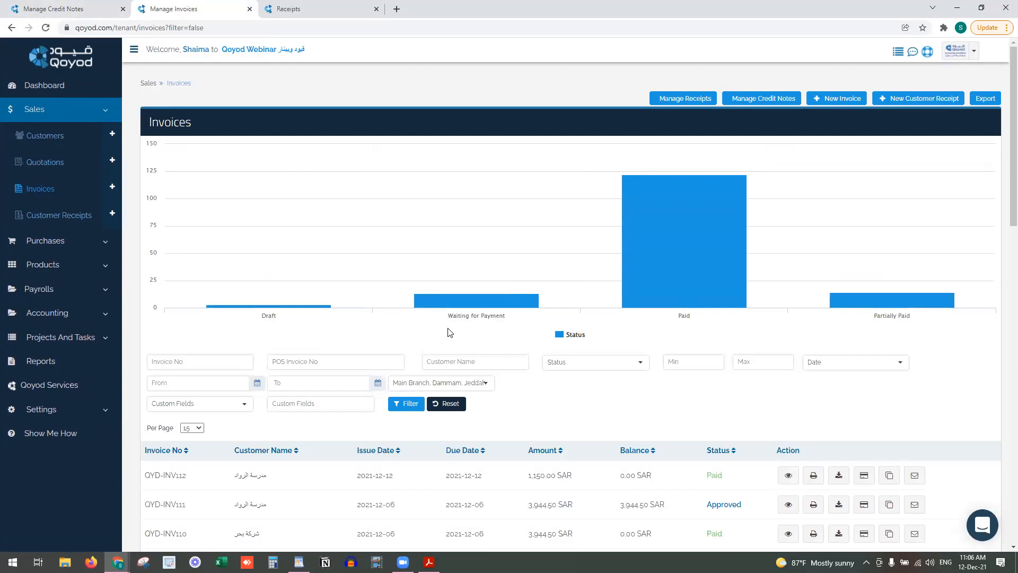
scroll(449, 333, down, 2)
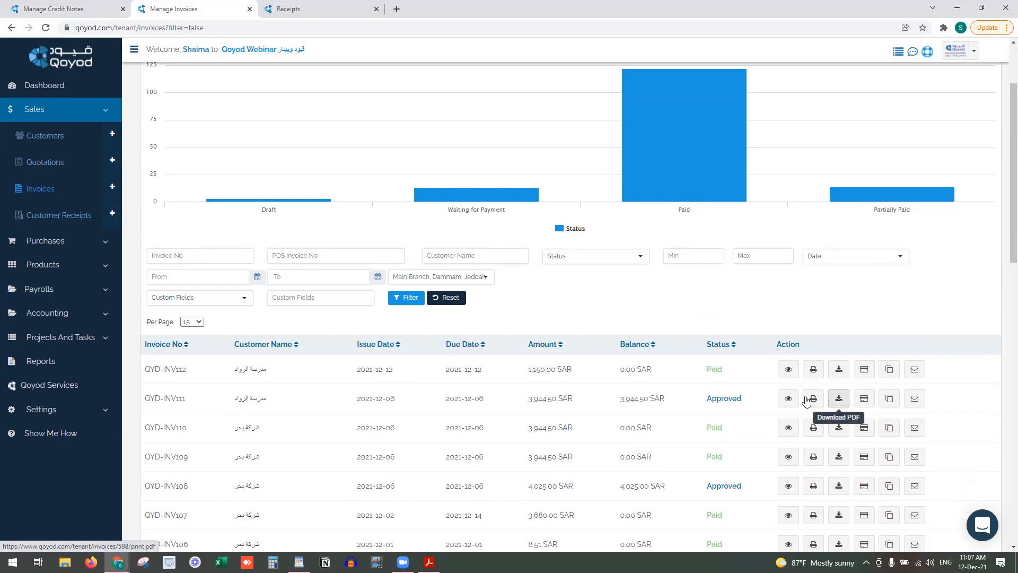
Capture a 444.50 SAR payment on QYD-INV111 dated 2021-12-12 into cash account 110102
click(864, 398)
click(491, 275)
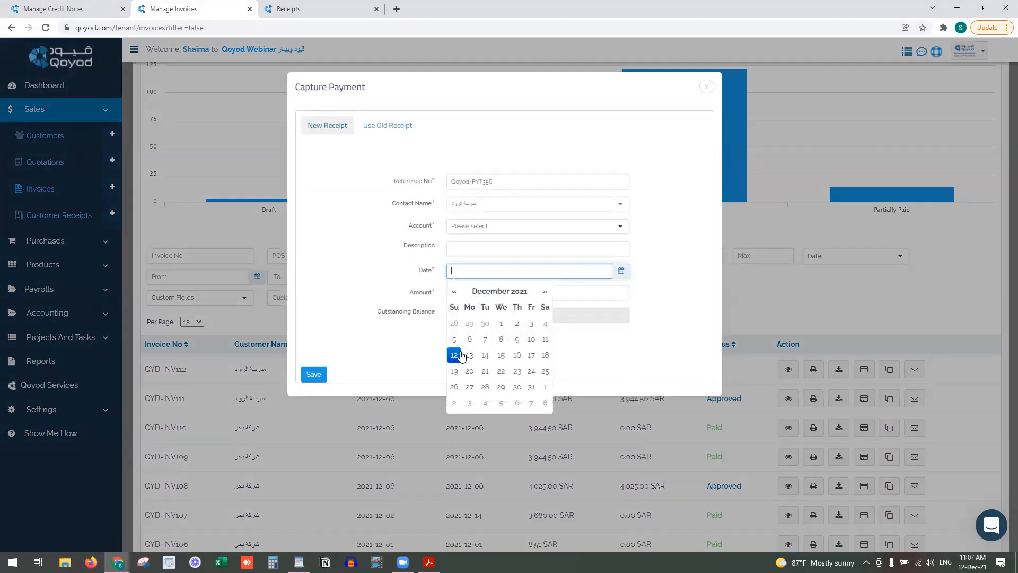
click(457, 352)
drag(459, 295, 451, 295)
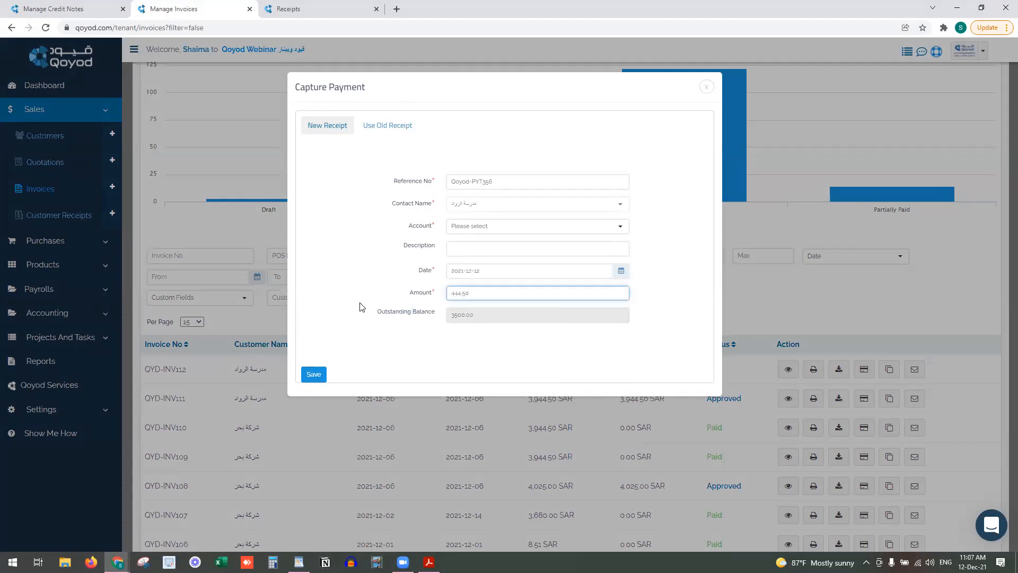
click(316, 375)
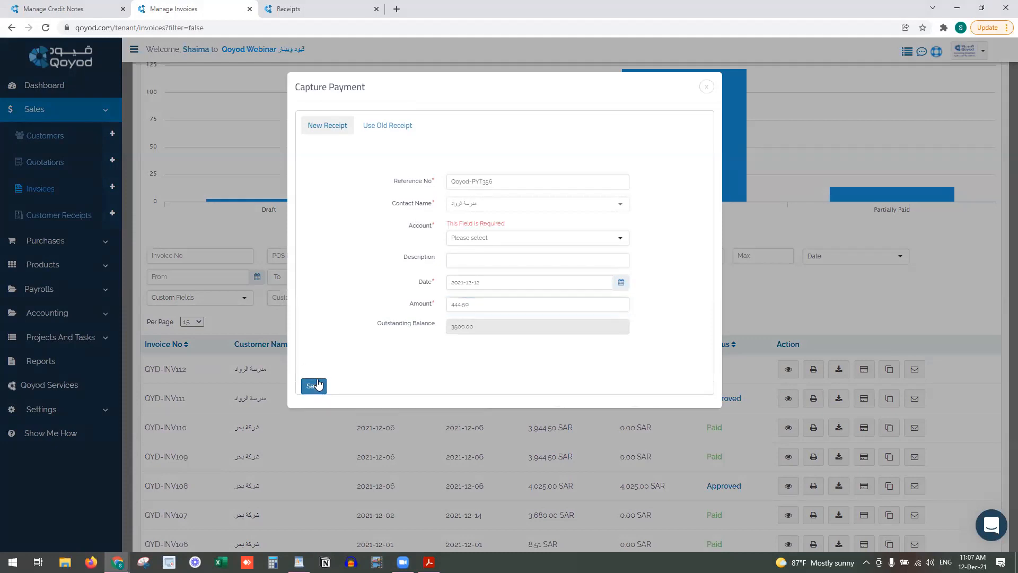
click(477, 238)
click(485, 305)
click(316, 385)
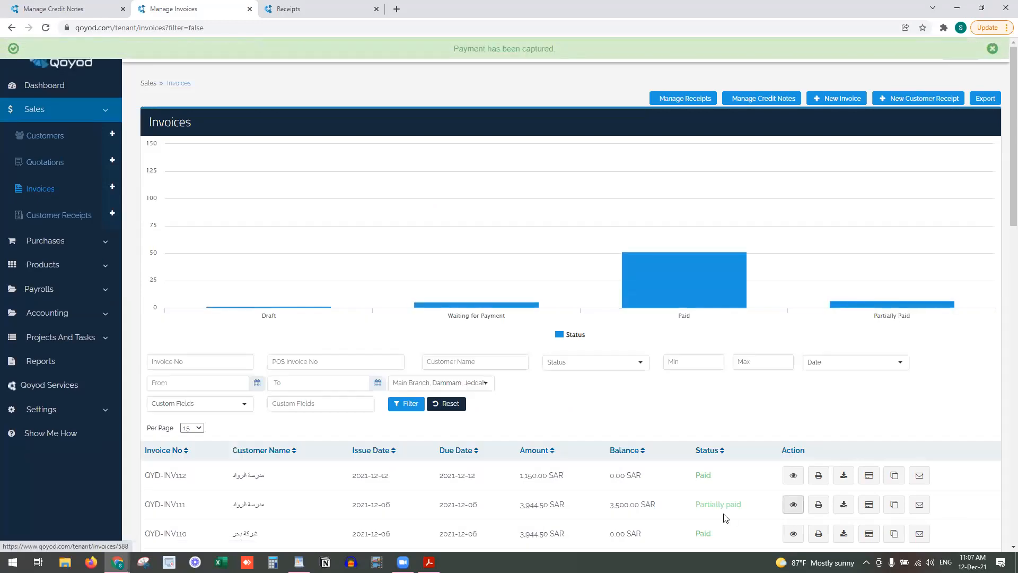
Open QYD-INV111 in a new tab and review receipt Qoyed-PYT356 (444.50) and 3,500.00 due
drag(741, 506, 693, 508)
right_click(793, 507)
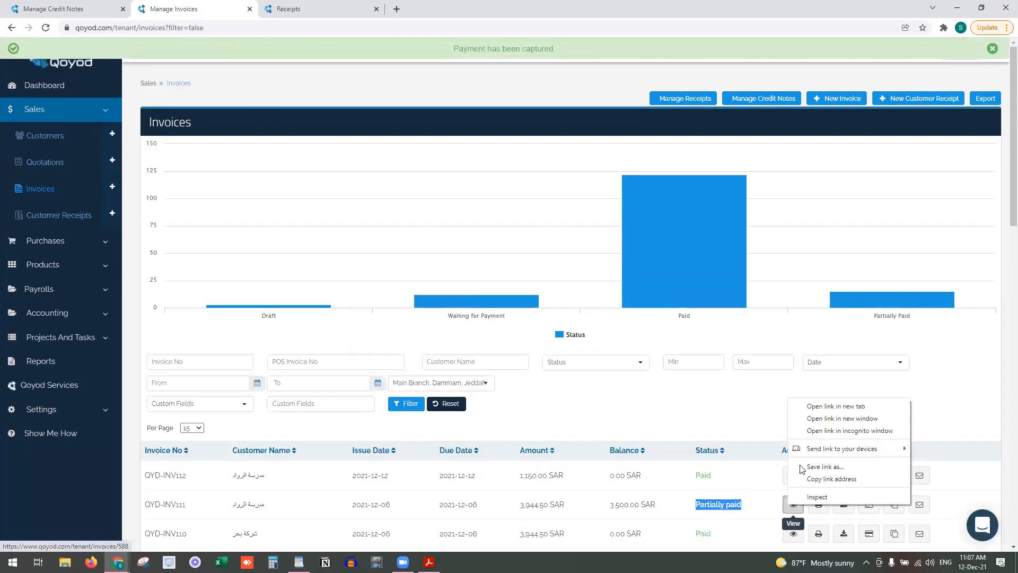
click(824, 404)
click(424, 8)
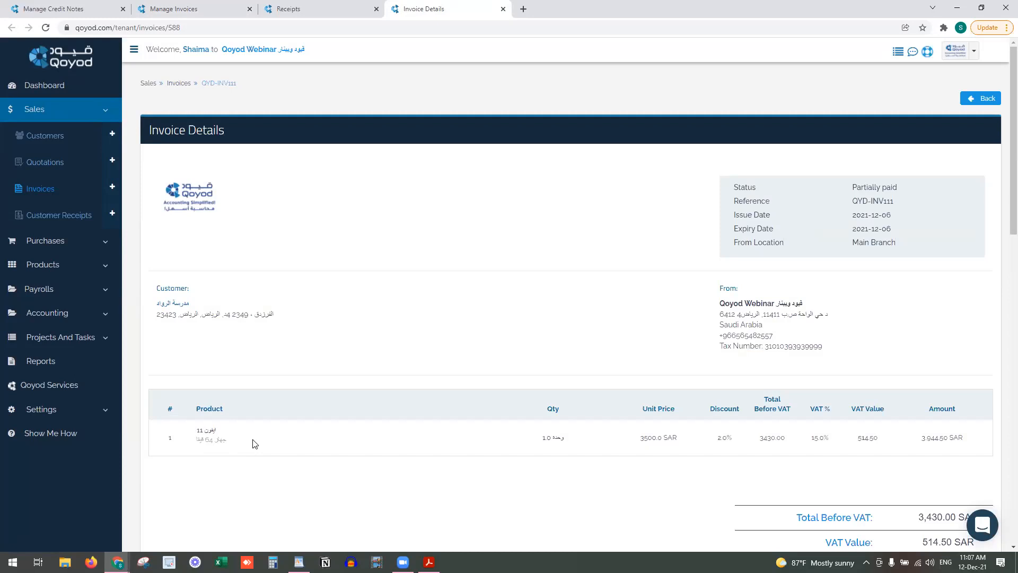
scroll(346, 482, down, 3)
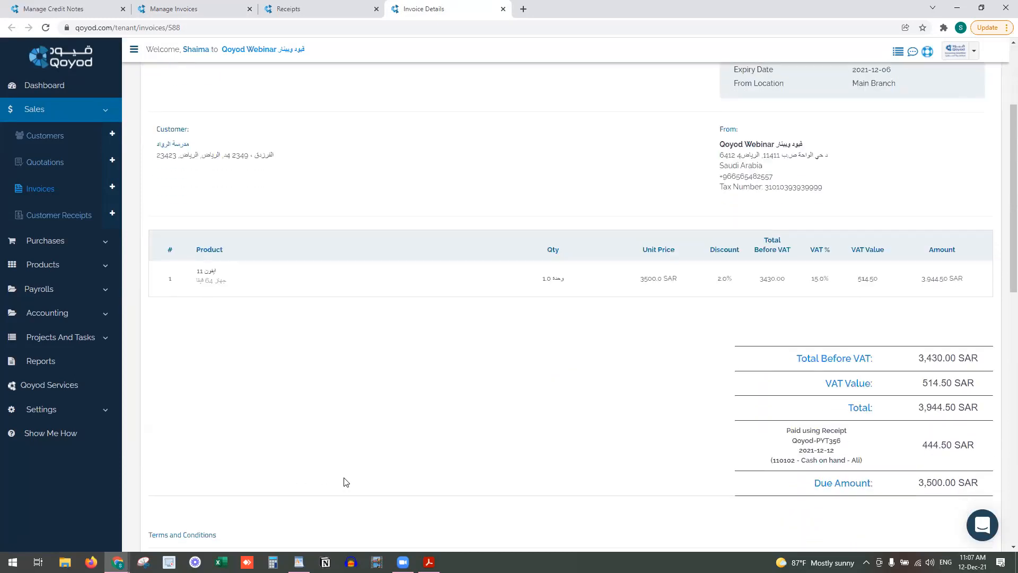
scroll(346, 482, down, 3)
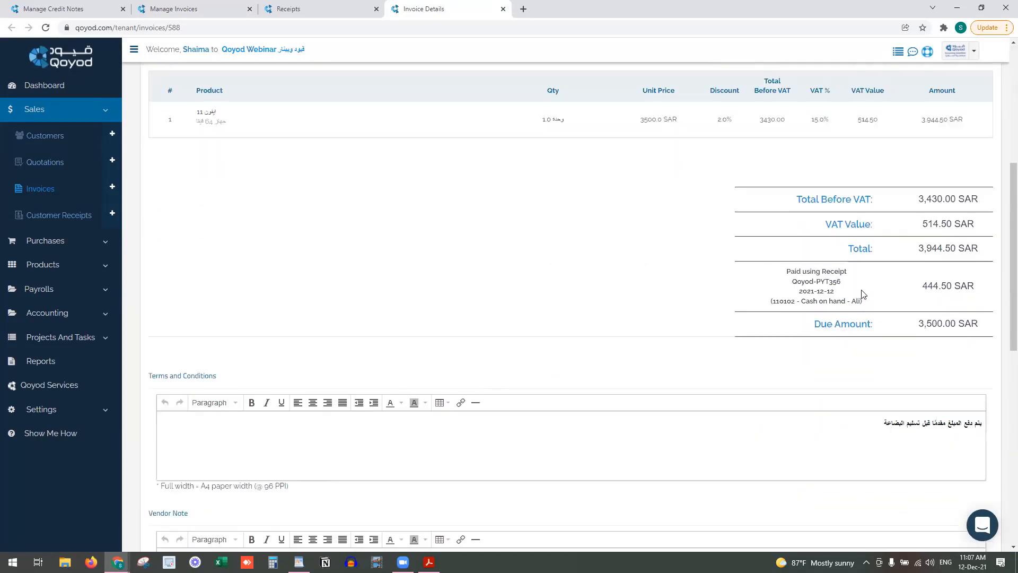
scroll(474, 497, down, 10)
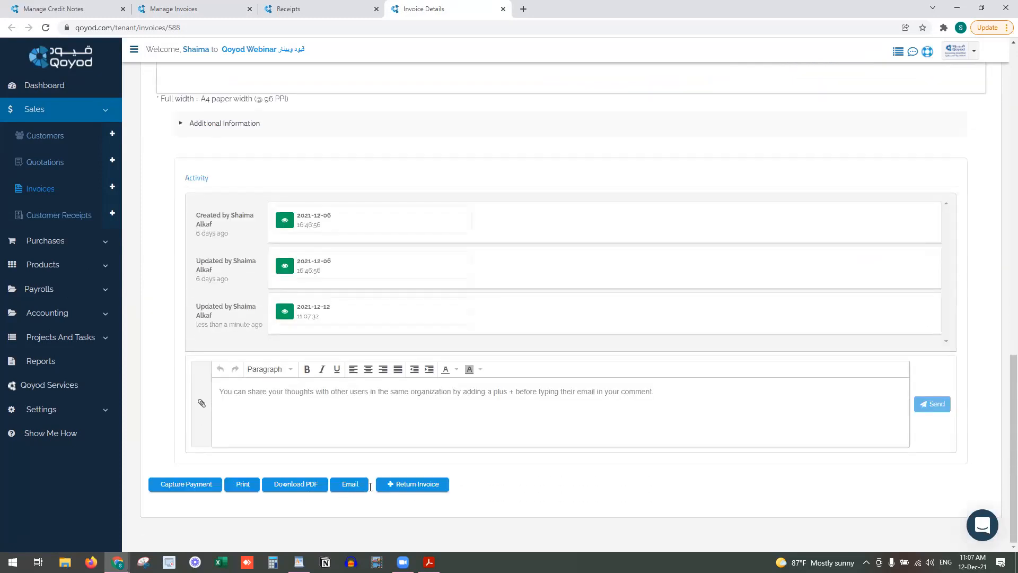
Return QYD-INV111 as a SAR 3944.50 credit note dated 2021-12-12, due 2021-12-13, and approve it
click(390, 486)
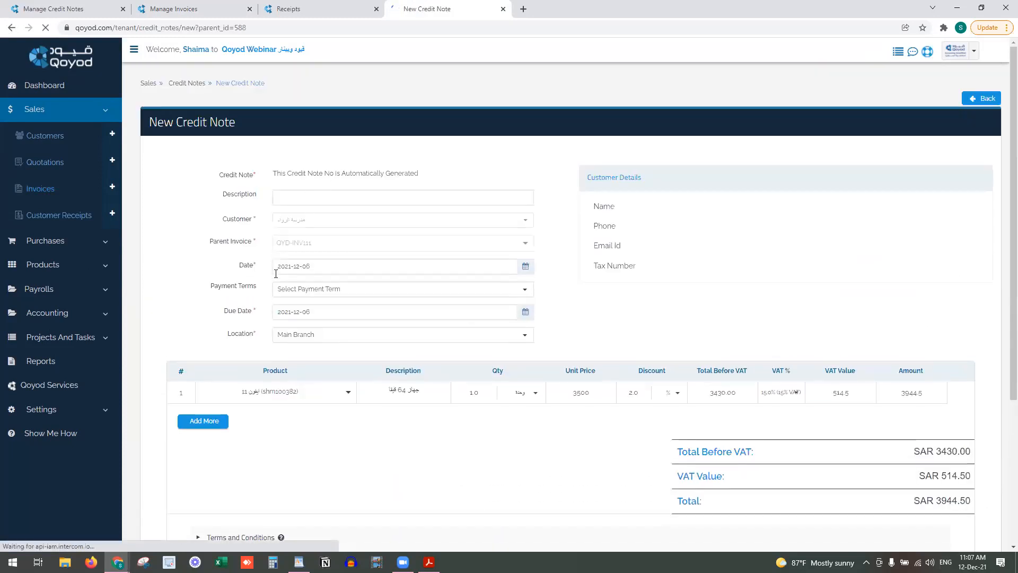
scroll(416, 471, down, 3)
scroll(416, 470, up, 3)
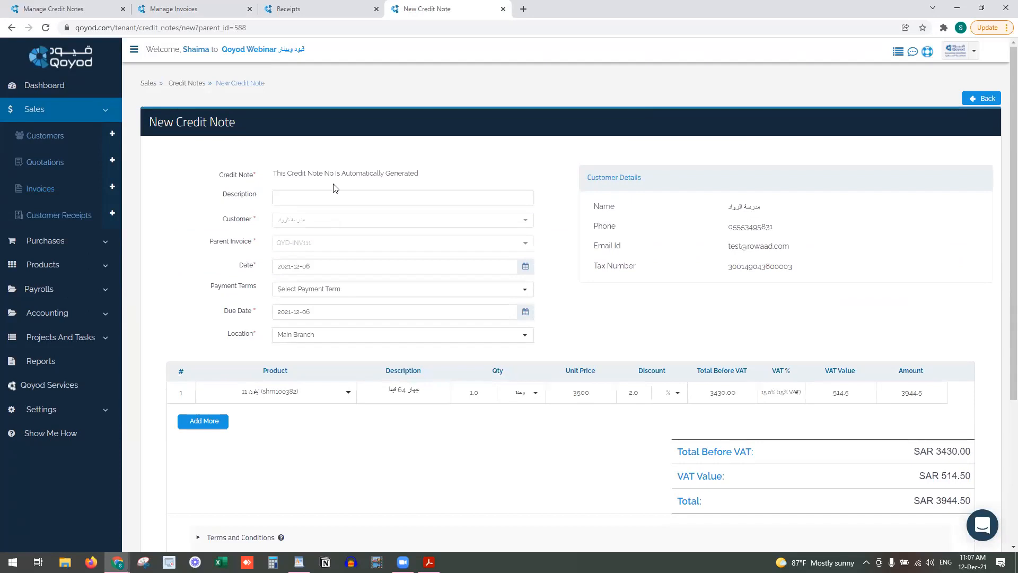
click(324, 265)
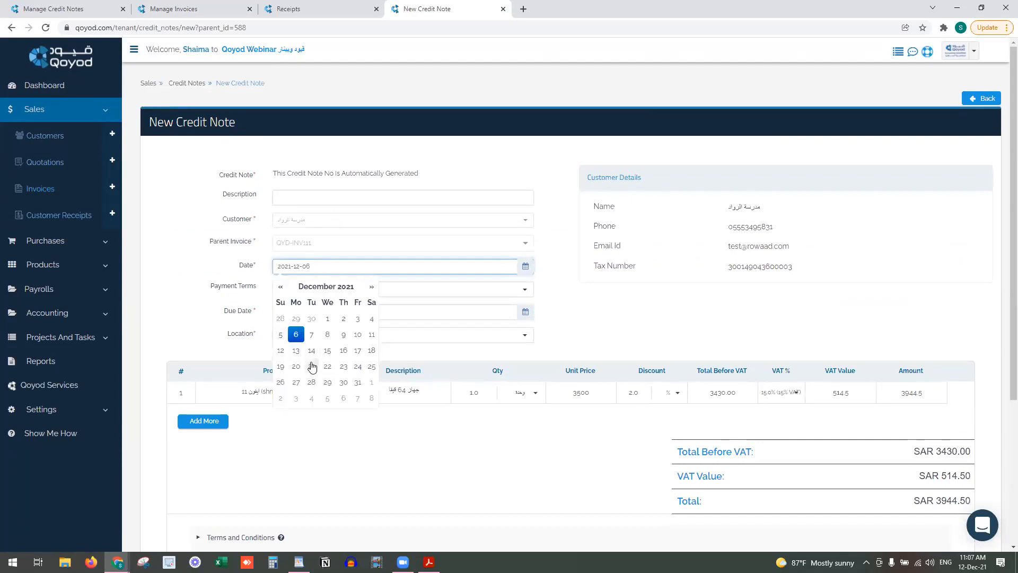
click(283, 352)
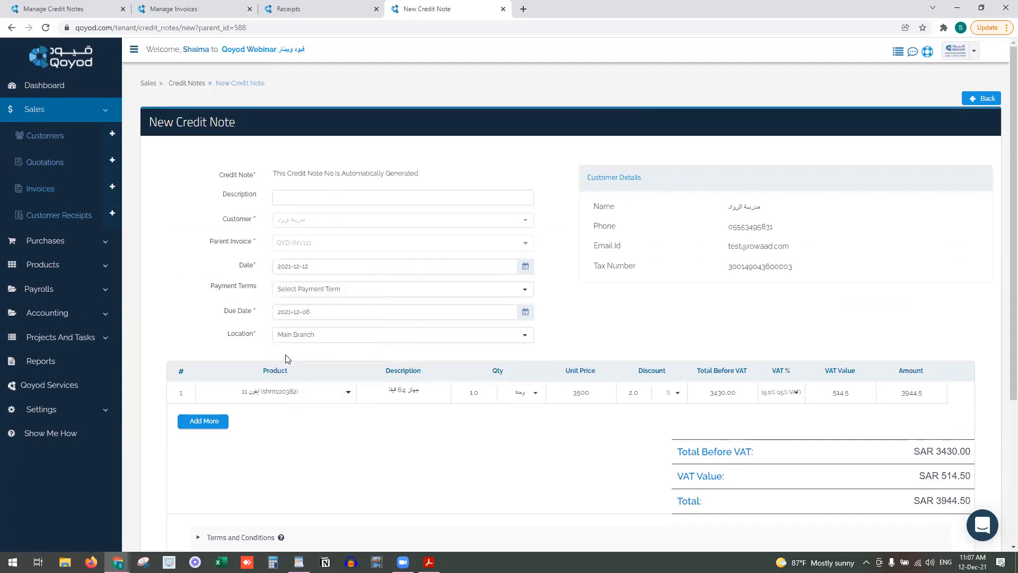
click(307, 318)
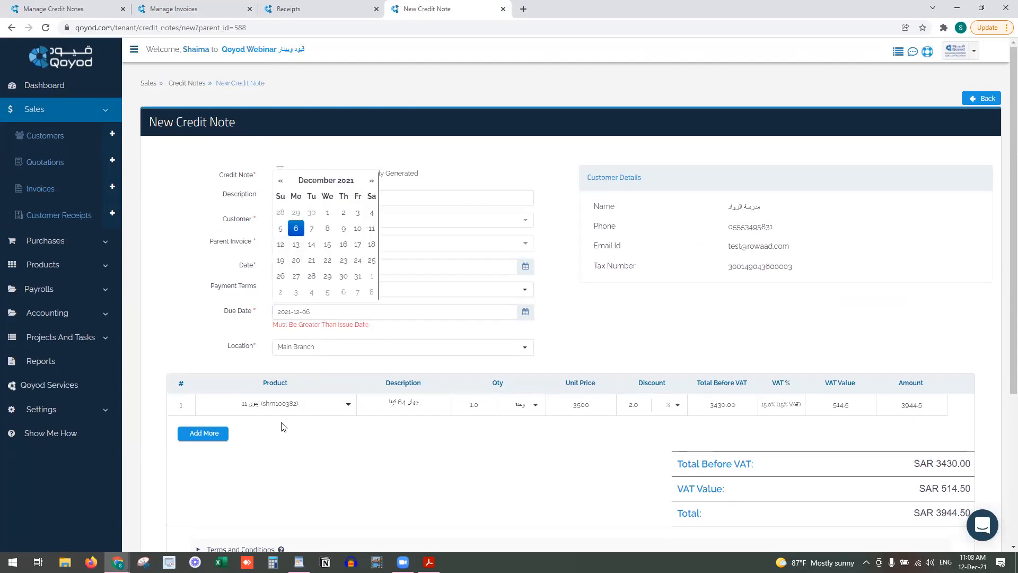
click(300, 418)
click(340, 312)
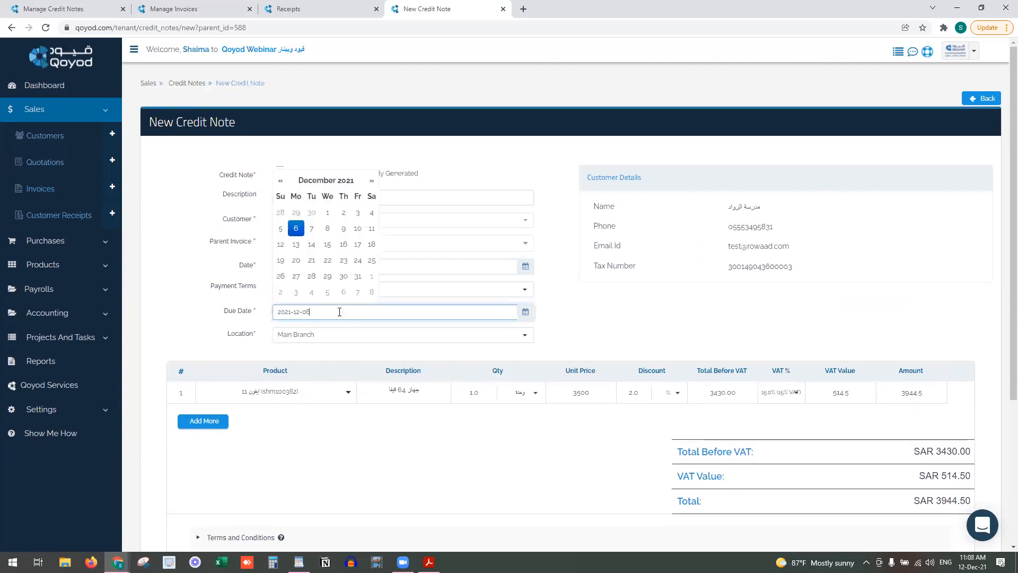
click(294, 248)
scroll(313, 480, down, 4)
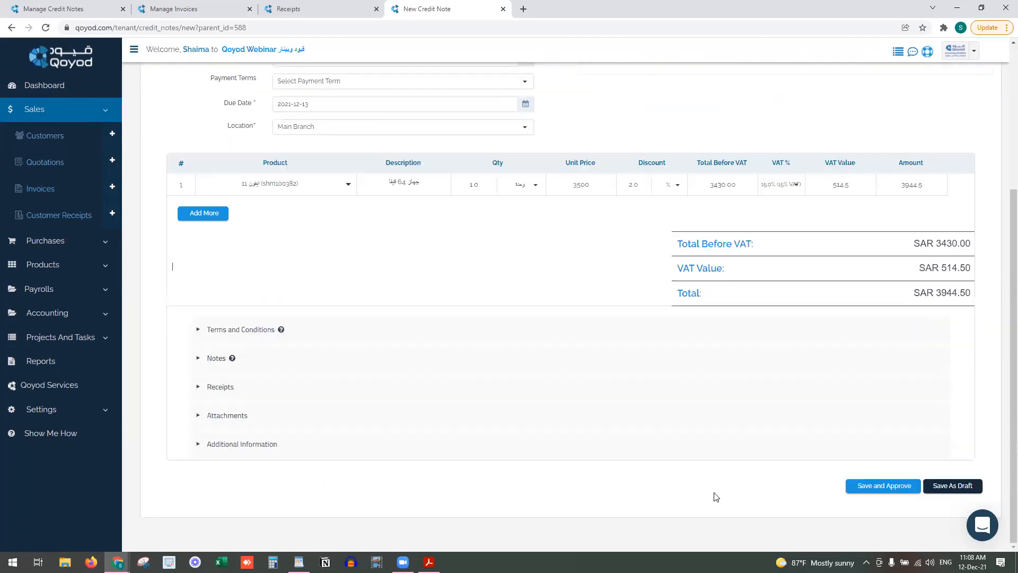
click(879, 486)
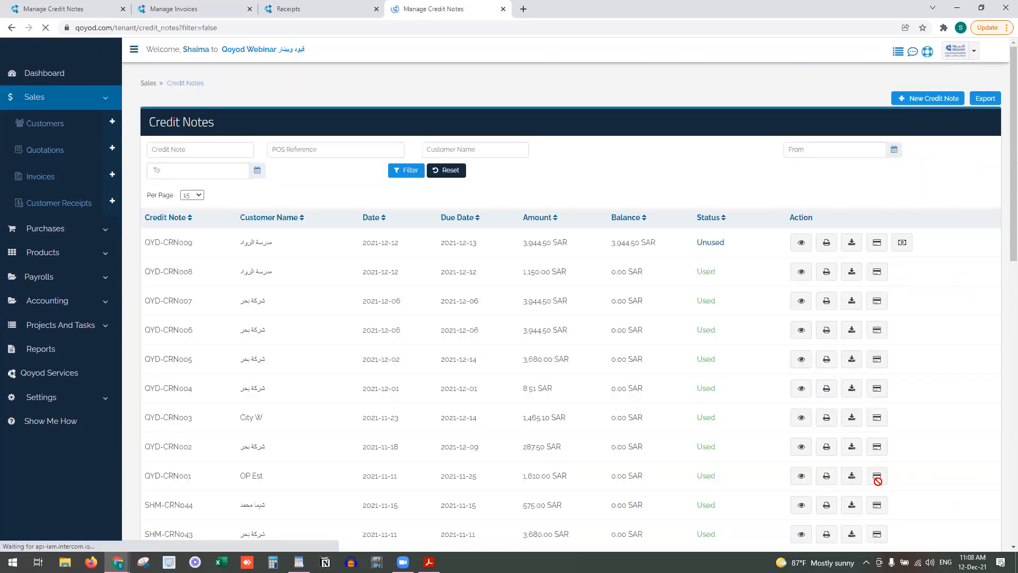
Reload the invoices list and check QYD-INV111's remaining 3,500.00 SAR balance
click(297, 7)
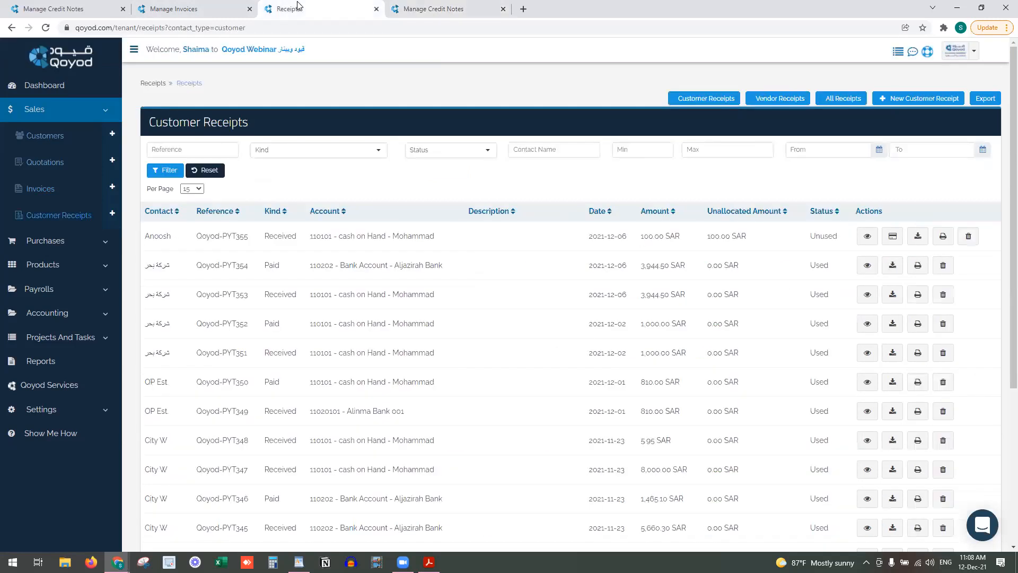
click(191, 8)
scroll(920, 416, down, 1)
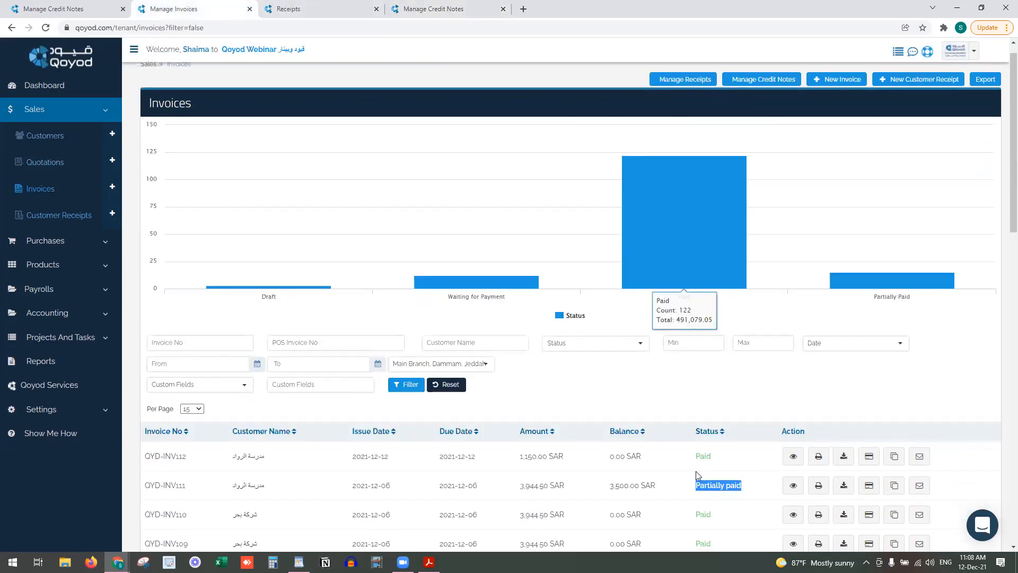
click(291, 29)
key(Return)
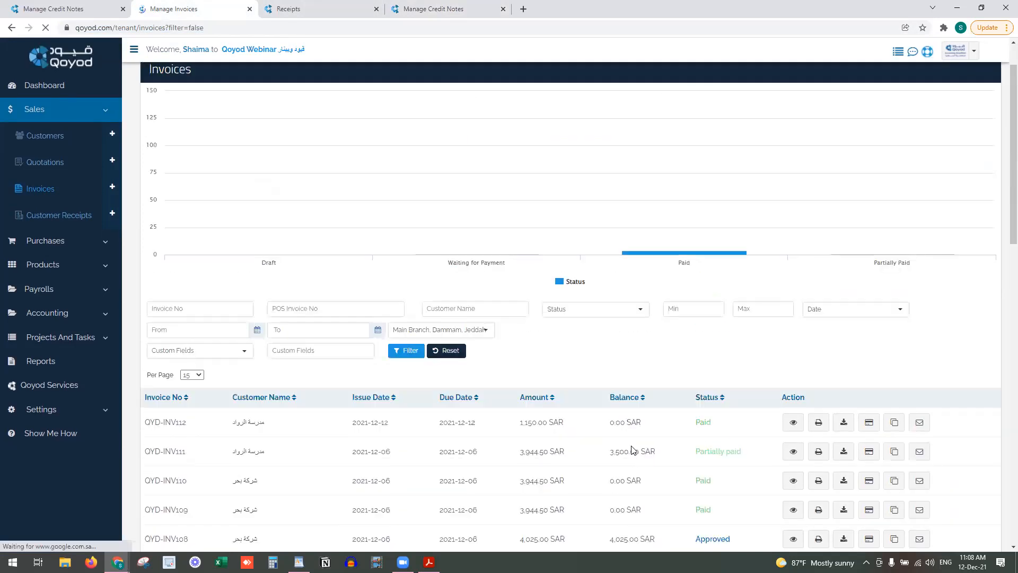
double_click(632, 451)
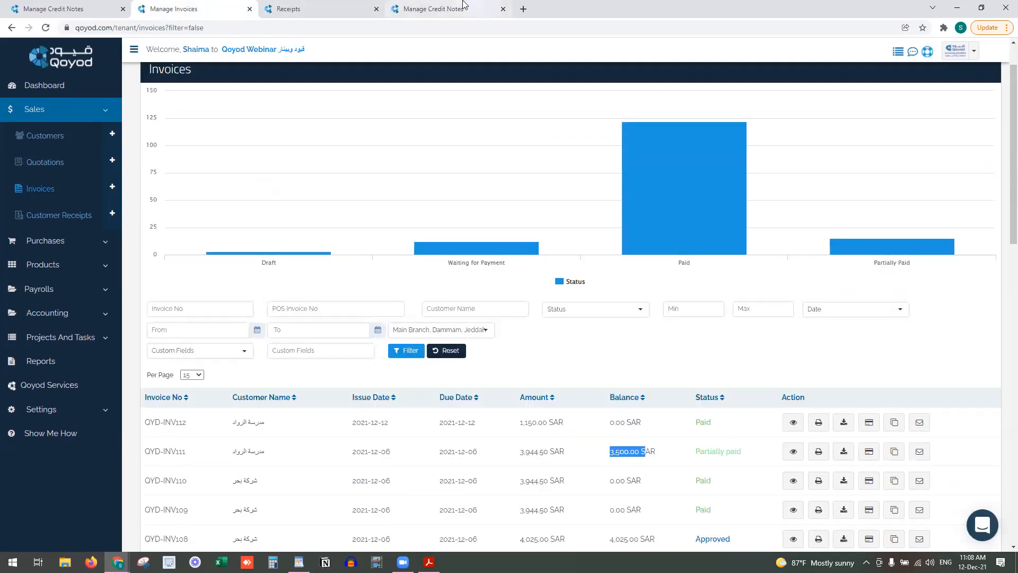
Allocate 3500 SAR of QYD-CRN009 to QYD-INV111, leaving 444.50 SAR unused
click(440, 9)
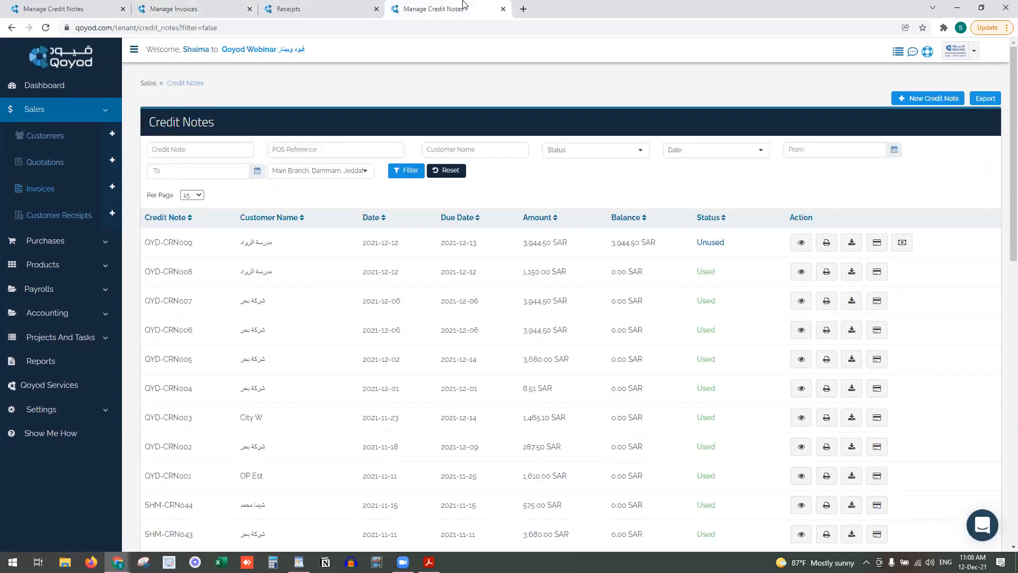
click(877, 244)
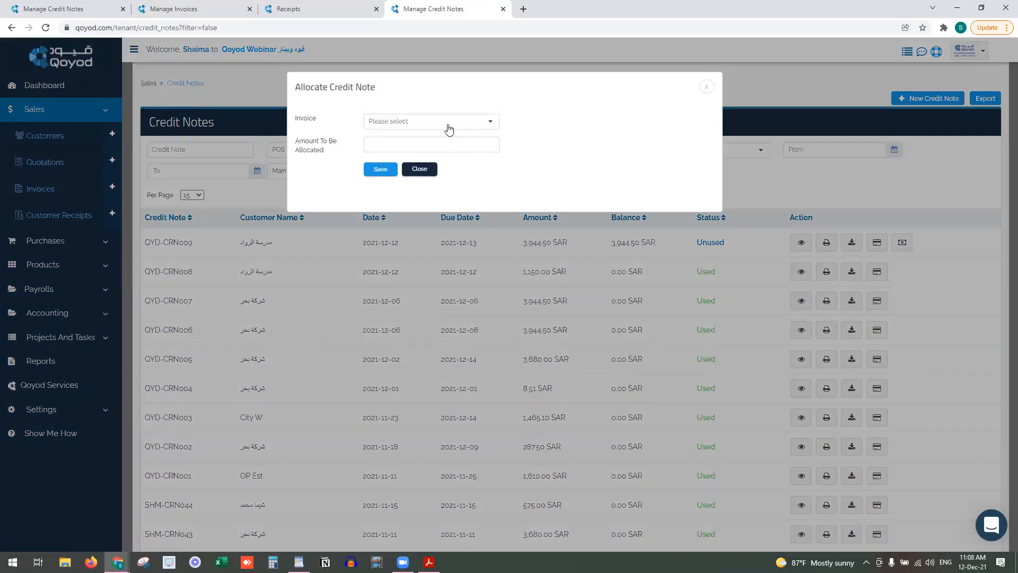
click(446, 125)
click(464, 204)
click(431, 147)
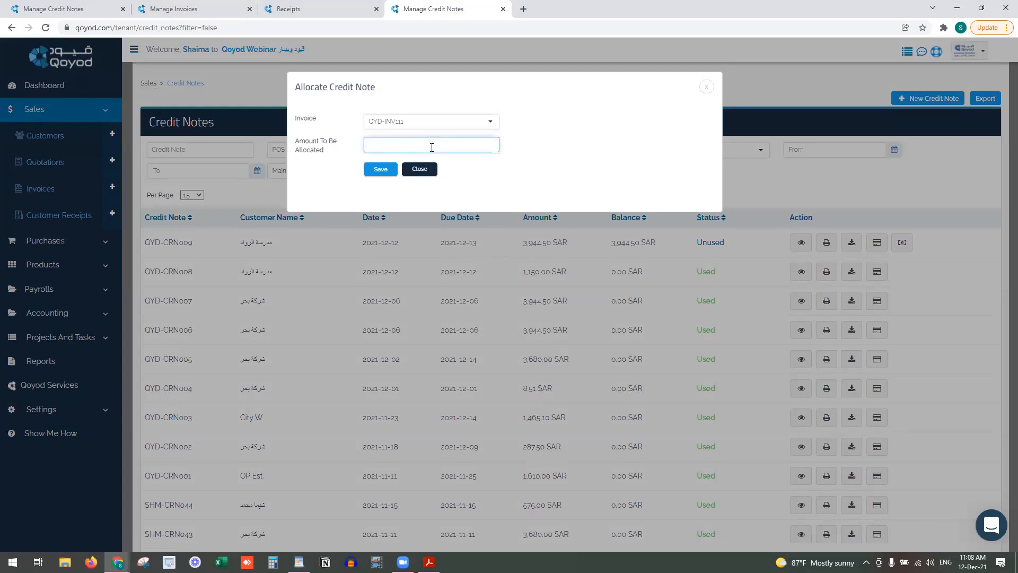
text(3500)
click(379, 170)
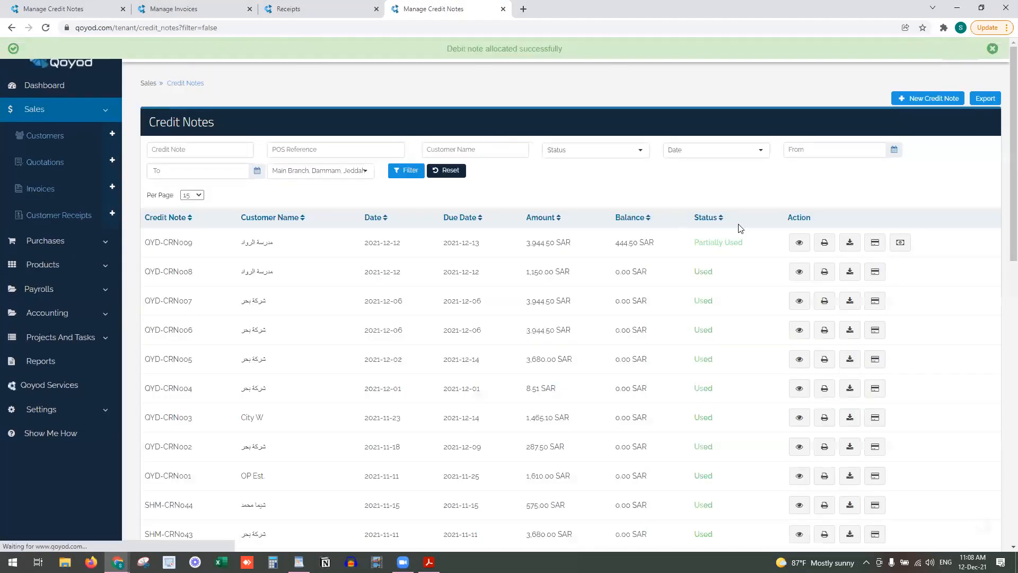
drag(664, 243, 616, 243)
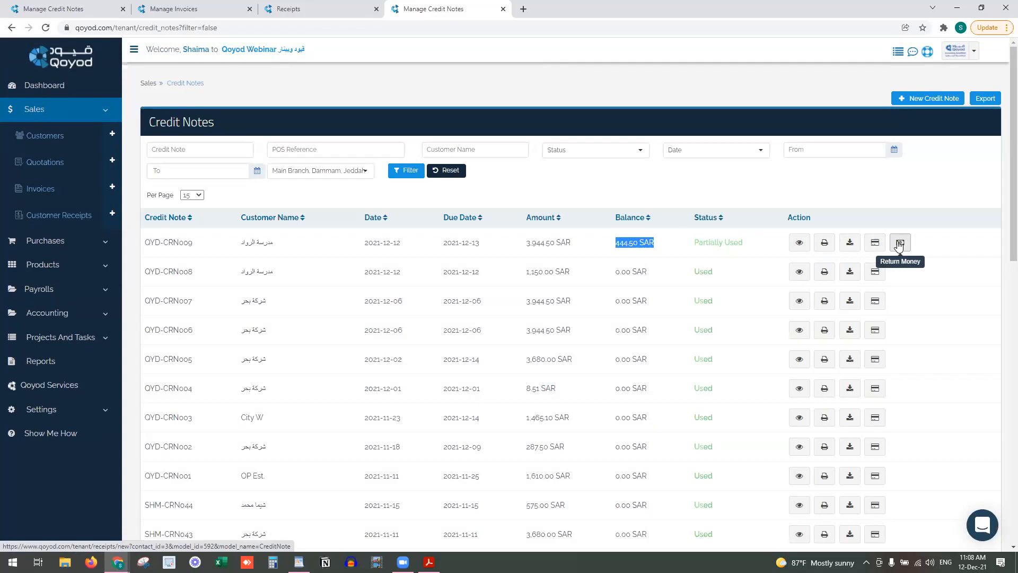
Refund QYD-CRN009's remaining 444.50 SAR from cash account 110101, dated 2021-12-12
click(898, 244)
click(499, 226)
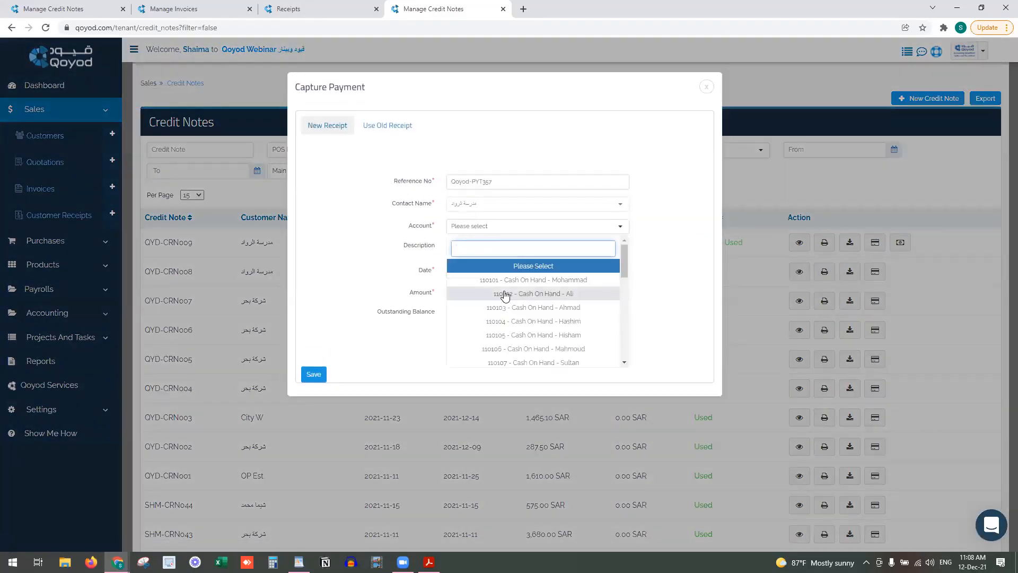
click(504, 280)
click(502, 272)
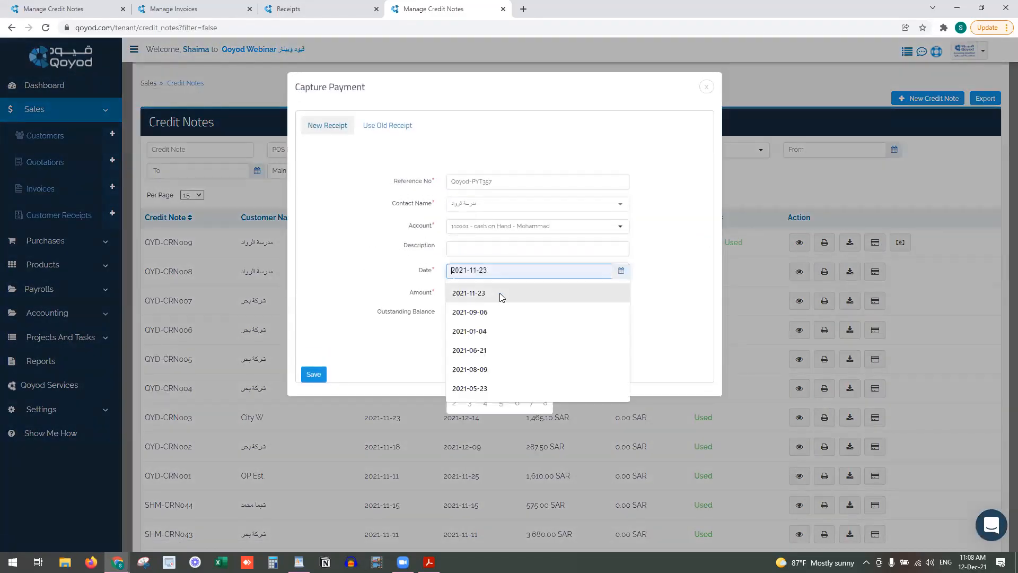
click(455, 352)
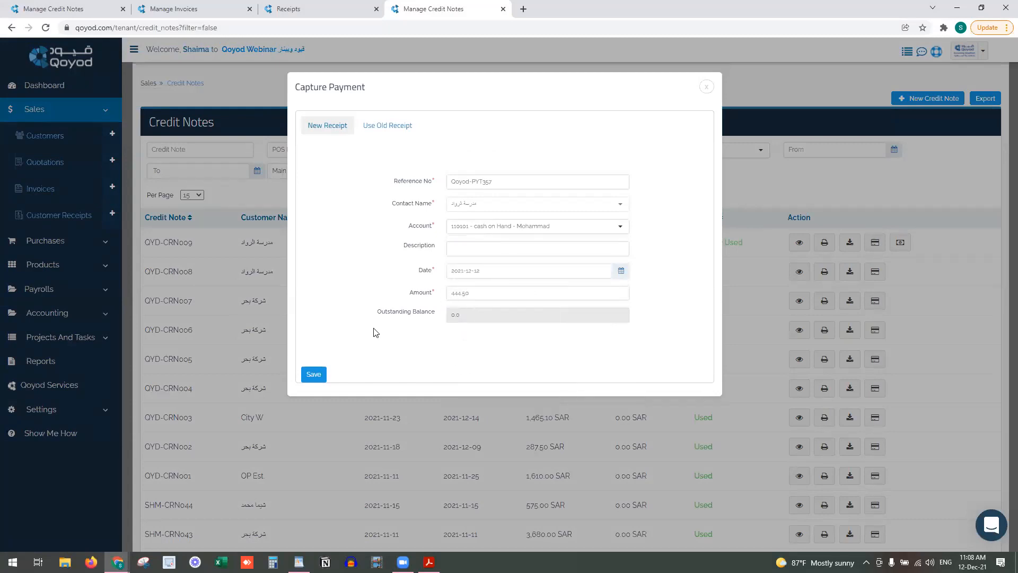
click(317, 375)
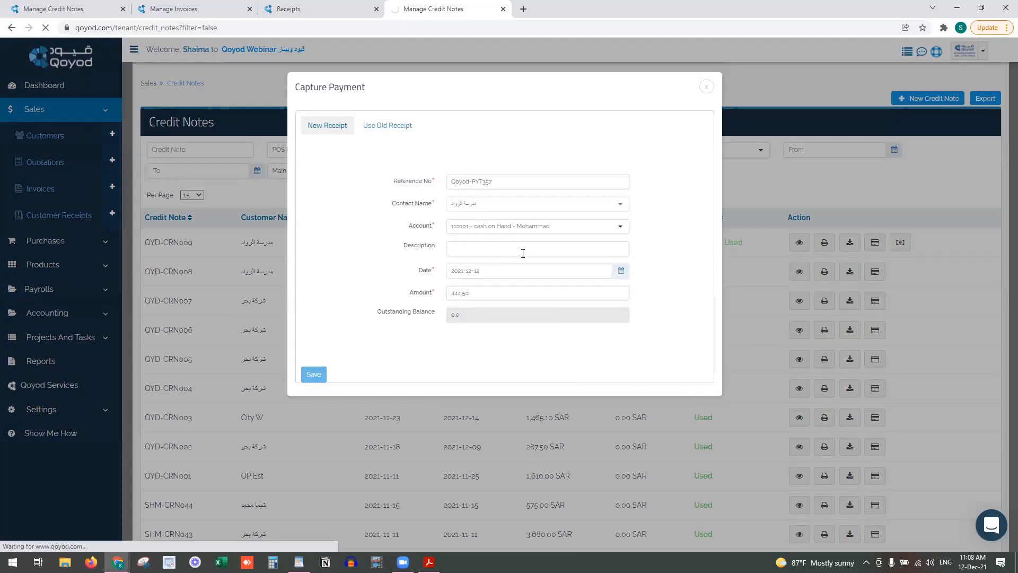